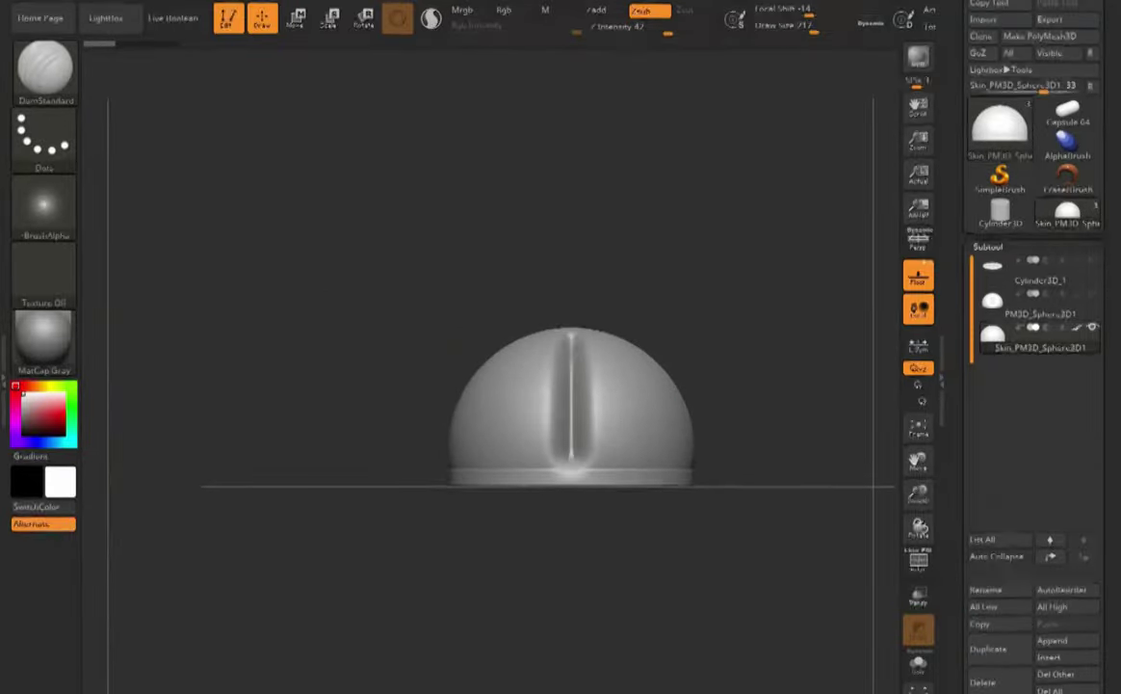
- Deepen the central groove across the dome with the DamStandard brush to separate it into two halves
mouse_move(771, 289)
left_mouse_down()
mouse_move(771, 424)
mouse_move(771, 386)
left_mouse_up()
left_click_drag(572, 156, 572, 241)
left_click_drag(800, 241, 903, 332)
left_click(918, 427)
mouse_move(771, 385)
left_mouse_down()
mouse_move(751, 347)
mouse_move(761, 443)
left_mouse_up()
- Tighten the central groove of the dome with the Pinch brush
left_click(44, 69)
left_click(125, 351)
mouse_move(751, 385)
left_mouse_down()
mouse_move(751, 424)
mouse_move(752, 308)
mouse_move(800, 414)
mouse_move(751, 405)
left_mouse_up()
- Carve winding brain folds symmetrically into both halves with the DamStandard brush at draw size 83
left_click(44, 69)
left_click(263, 83)
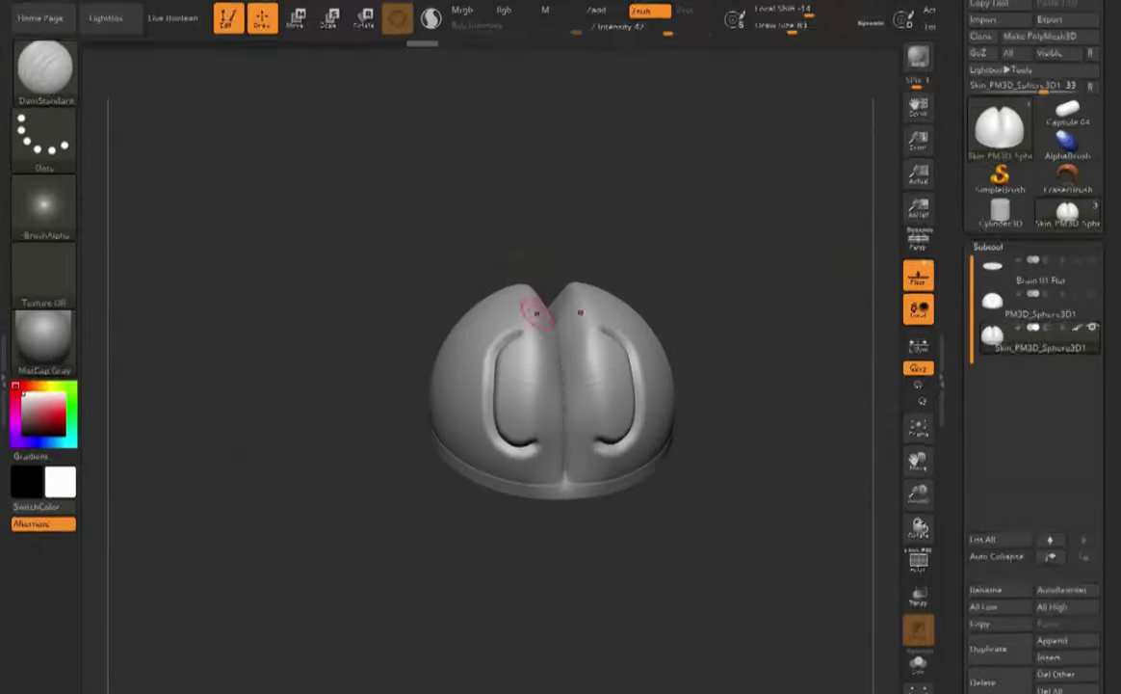
left_click_drag(424, 260, 430, 304)
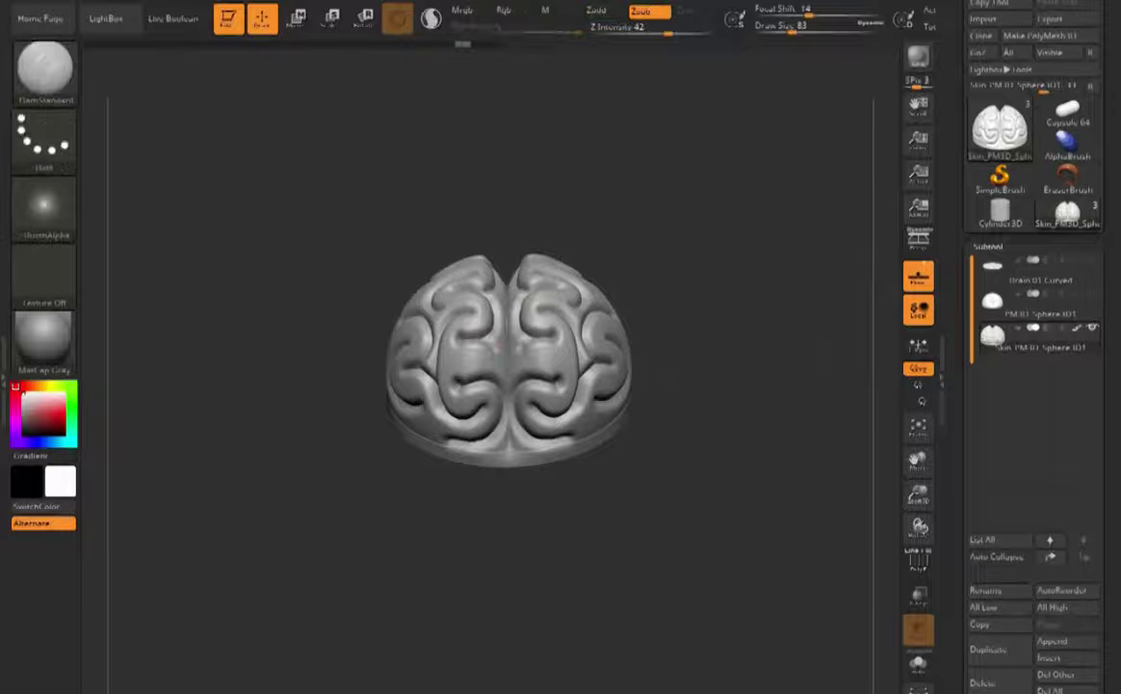
left_click_drag(498, 344, 402, 348)
mouse_move(513, 487)
left_mouse_down("alt")
mouse_move(576, 626)
mouse_move(554, 626)
left_mouse_up("alt")
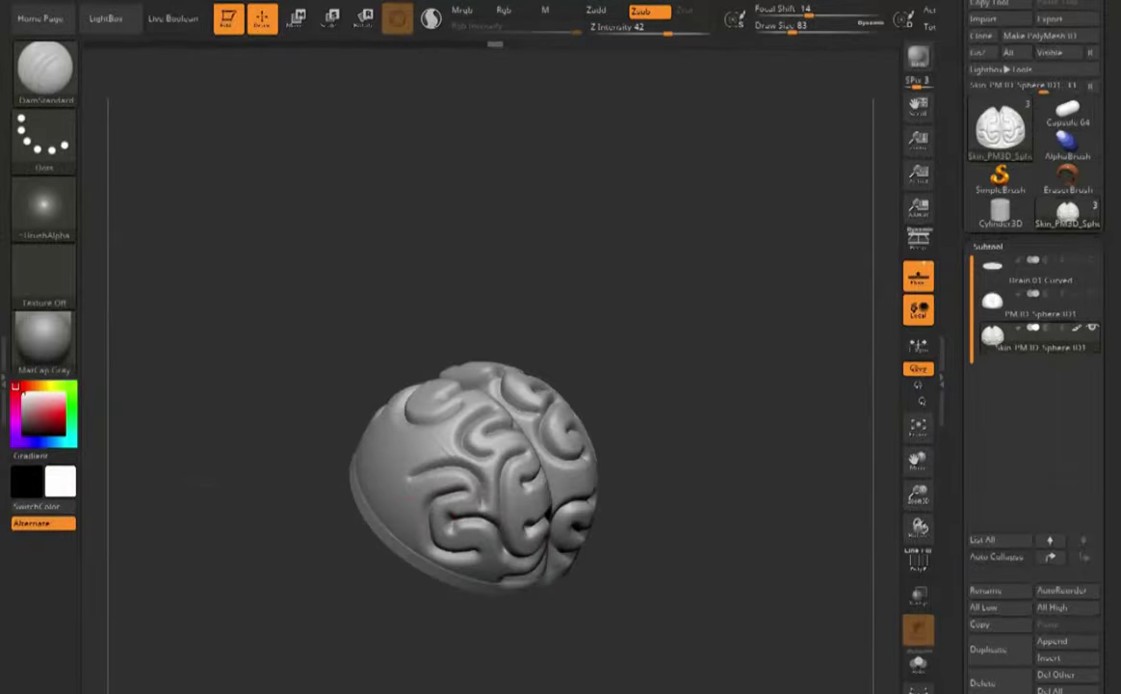
- Extend the carved brain folds over the smooth side areas with the DamStandard brush
mouse_move(576, 626)
left_mouse_down()
mouse_move(539, 580)
mouse_move(534, 589)
mouse_move(588, 597)
mouse_move(554, 665)
left_mouse_up()
left_click_drag(415, 97, 491, 73)
mouse_move(597, 578)
left_mouse_down()
mouse_move(588, 501)
mouse_move(540, 525)
mouse_move(609, 547)
left_mouse_up()
left_click_drag(537, 214, 578, 241)
mouse_move(578, 578)
left_mouse_down()
mouse_move(617, 554)
mouse_move(612, 569)
mouse_move(616, 549)
mouse_move(578, 578)
mouse_move(621, 544)
mouse_move(540, 597)
left_mouse_up()
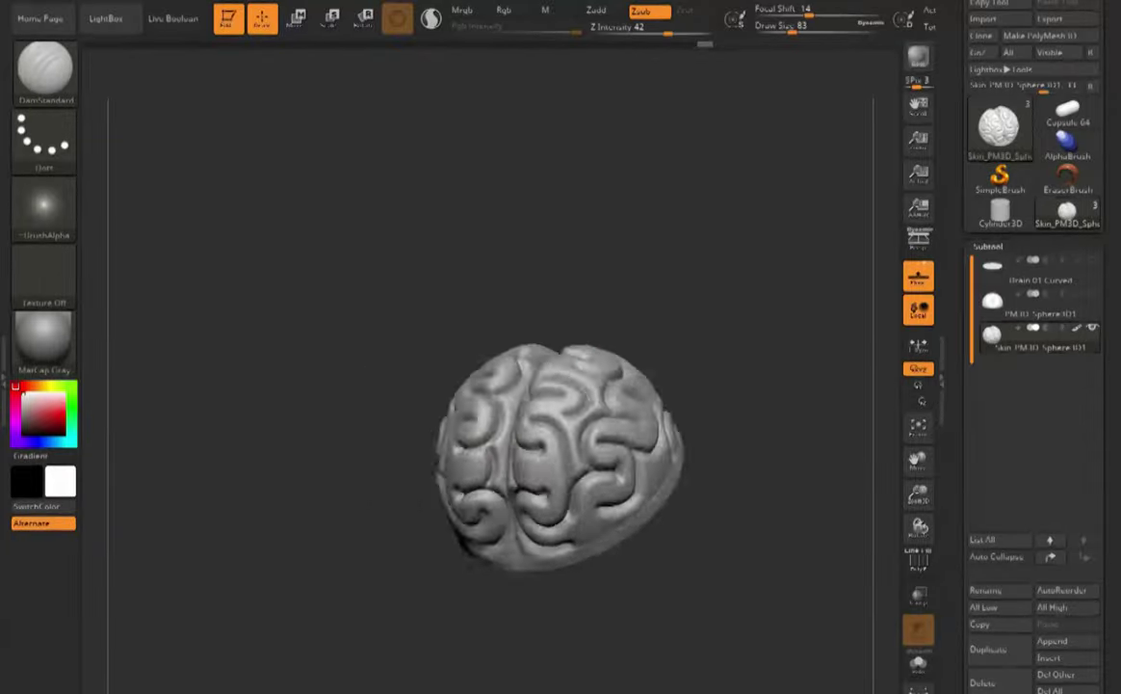
- Build up the brain folds with the Clay brush at draw size 83
mouse_move(478, 449)
left_mouse_down()
mouse_move(433, 472)
mouse_move(481, 445)
left_mouse_up()
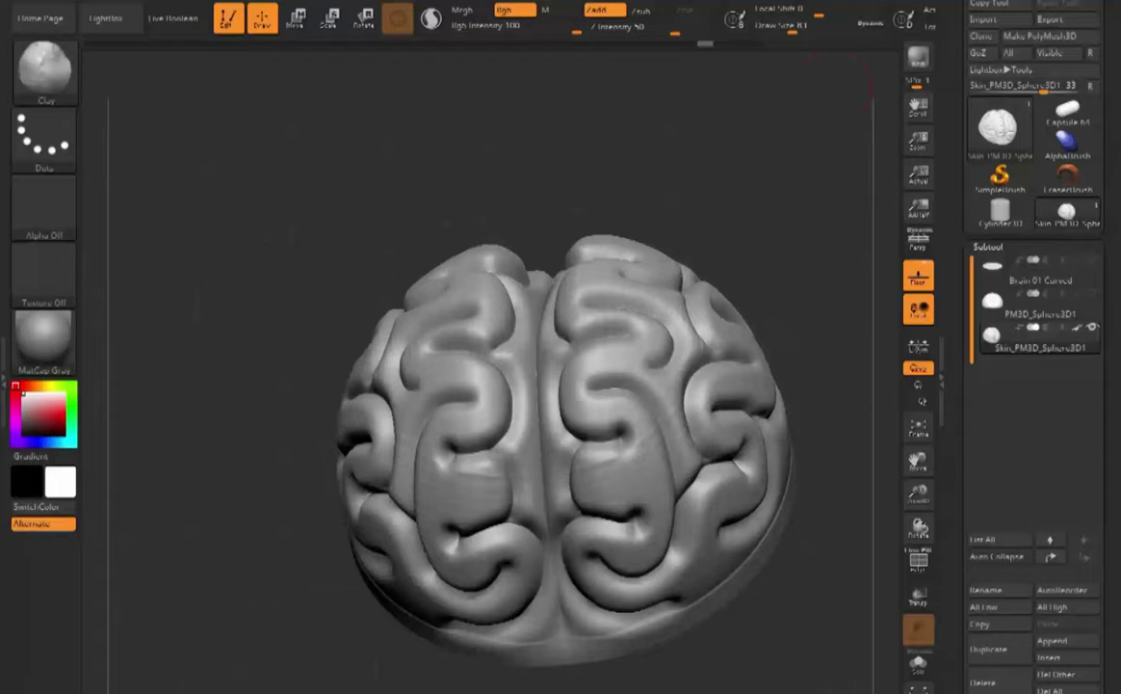
left_click_drag(834, 91, 881, 106)
mouse_move(491, 472)
left_mouse_down()
mouse_move(511, 453)
mouse_move(482, 468)
left_mouse_up()
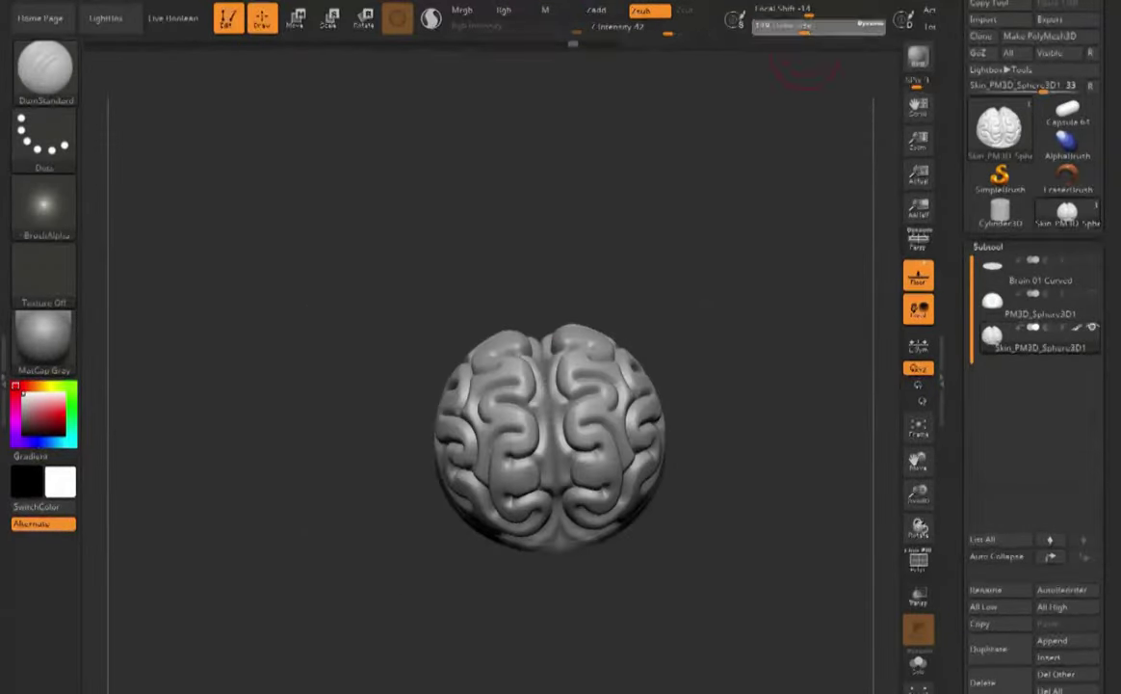
- Reshape the folds and the overall brain form with the Move brush at a large draw size
key("b")
key("m")
key("v")
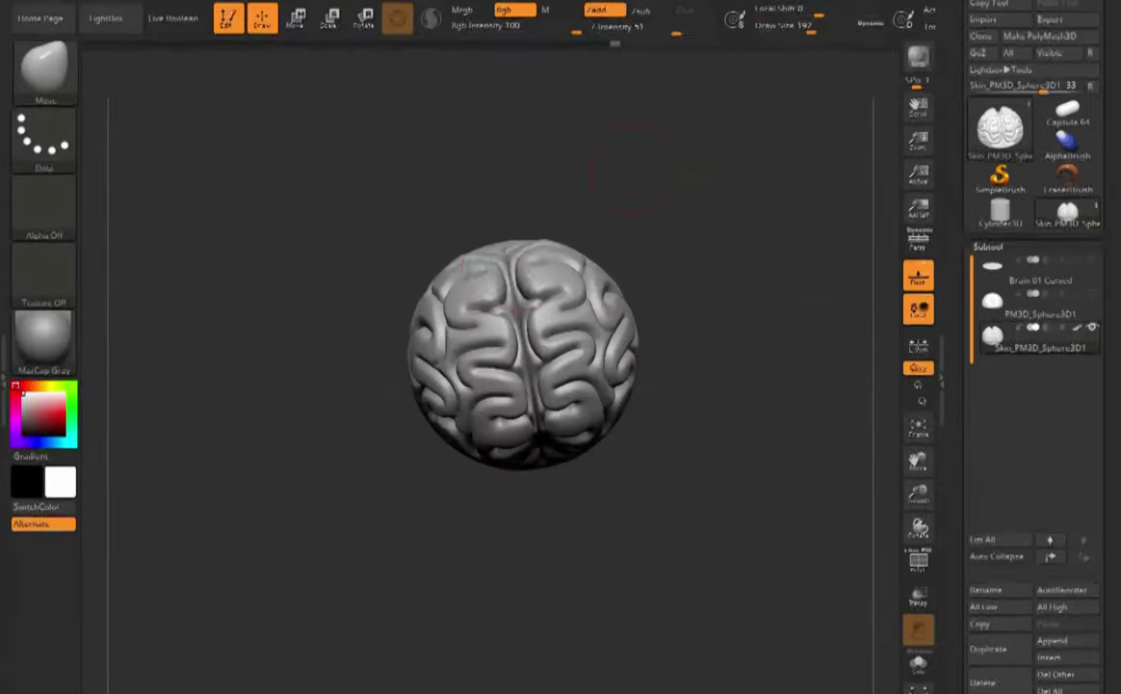
left_click_drag(858, 421, 857, 511, "alt")
left_click_drag(819, 463, 783, 443)
mouse_move(829, 386)
left_mouse_down()
mouse_move(824, 463)
mouse_move(829, 366)
mouse_move(819, 520)
mouse_move(828, 424)
left_mouse_up()
right_click_drag(450, 260, 506, 414, "alt")
left_click_drag(498, 456, 489, 426)
mouse_move(489, 426)
right_mouse_down()
mouse_move(493, 405)
mouse_move(515, 428)
mouse_move(477, 511)
right_mouse_up()
right_click_drag(540, 482, 482, 424)
- Fill the gaps between the folds near the central groove with the ClayBuildup brush, enlarging its draw size to 65
left_click_drag(615, 130, 593, 156)
mouse_move(664, 241)
right_mouse_down()
mouse_move(674, 145)
mouse_move(698, 144)
right_mouse_up()
right_click_drag(771, 169, 787, 141)
left_click_drag(785, 139, 756, 72)
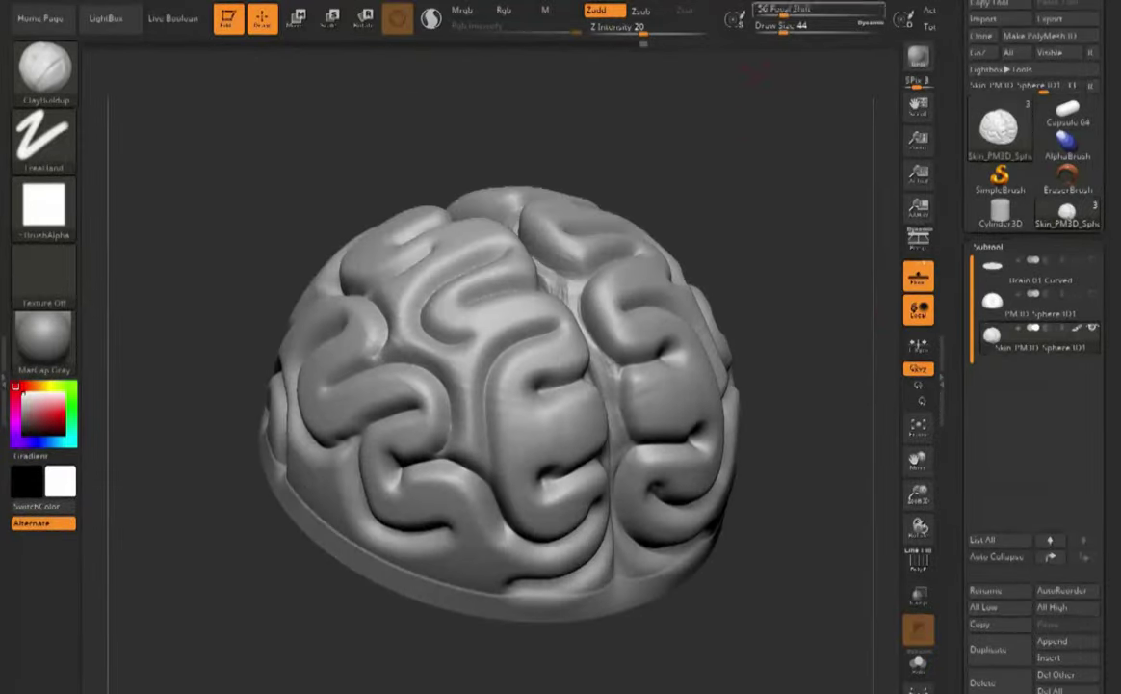
left_click_drag(454, 446, 467, 462)
mouse_move(713, 183)
left_mouse_down()
mouse_move(689, 125)
mouse_move(665, 120)
mouse_move(648, 154)
left_mouse_up()
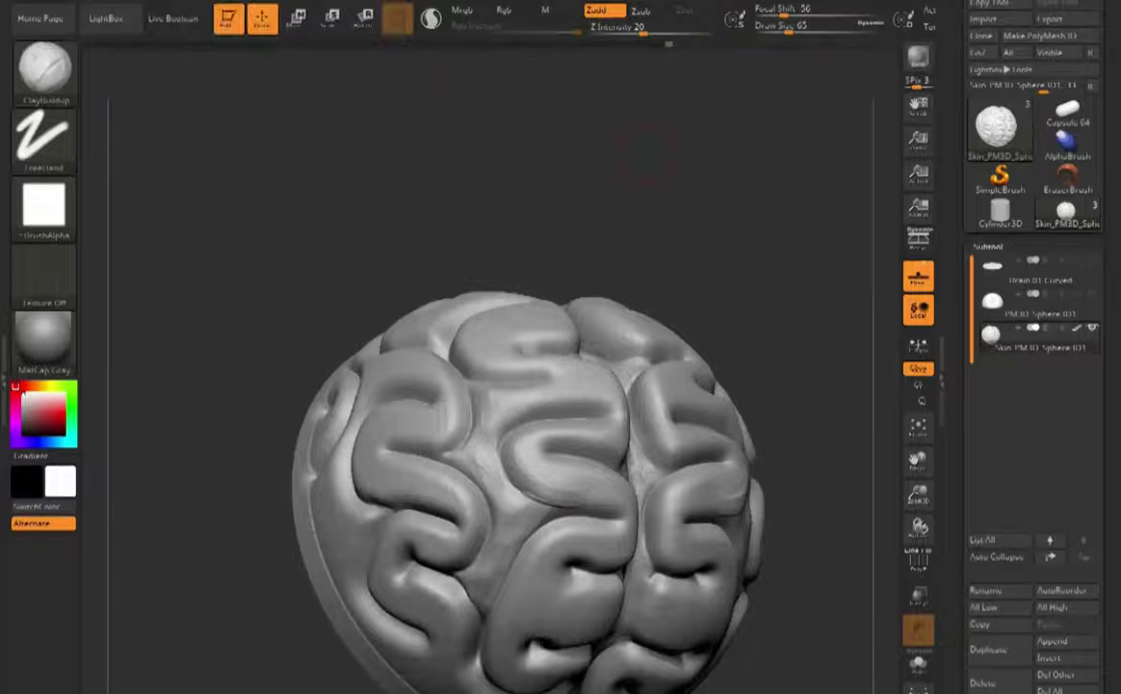
- Build up the folds beside the central groove with the ClayBuildup brush using Alpha 01 at draw size 65
left_click_drag(547, 480, 578, 491)
mouse_move(674, 193)
left_mouse_down()
mouse_move(698, 208)
mouse_move(747, 198)
mouse_move(761, 144)
mouse_move(795, 178)
left_mouse_up()
left_click_drag(587, 482, 551, 466)
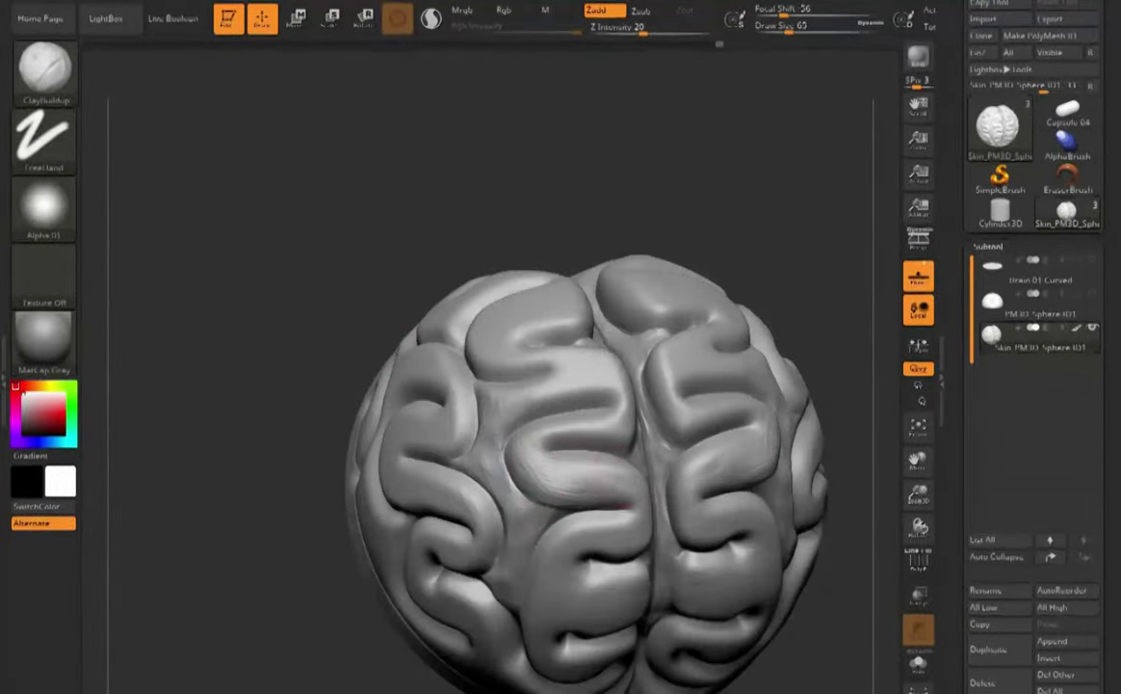
left_click_drag(617, 486, 558, 482)
mouse_move(732, 192)
left_mouse_down()
mouse_move(718, 135)
mouse_move(723, 188)
mouse_move(819, 193)
mouse_move(780, 197)
mouse_move(798, 207)
left_mouse_up()
- Add clay along the outer side folds and the gaps next to them with the ClayBuildup brush
left_click_drag(554, 506, 525, 549)
left_click_drag(372, 518, 337, 525)
left_click_drag(751, 183, 785, 236)
left_click_drag(330, 548, 323, 515)
mouse_move(713, 207)
left_mouse_down()
mouse_move(818, 216)
mouse_move(852, 198)
left_mouse_up()
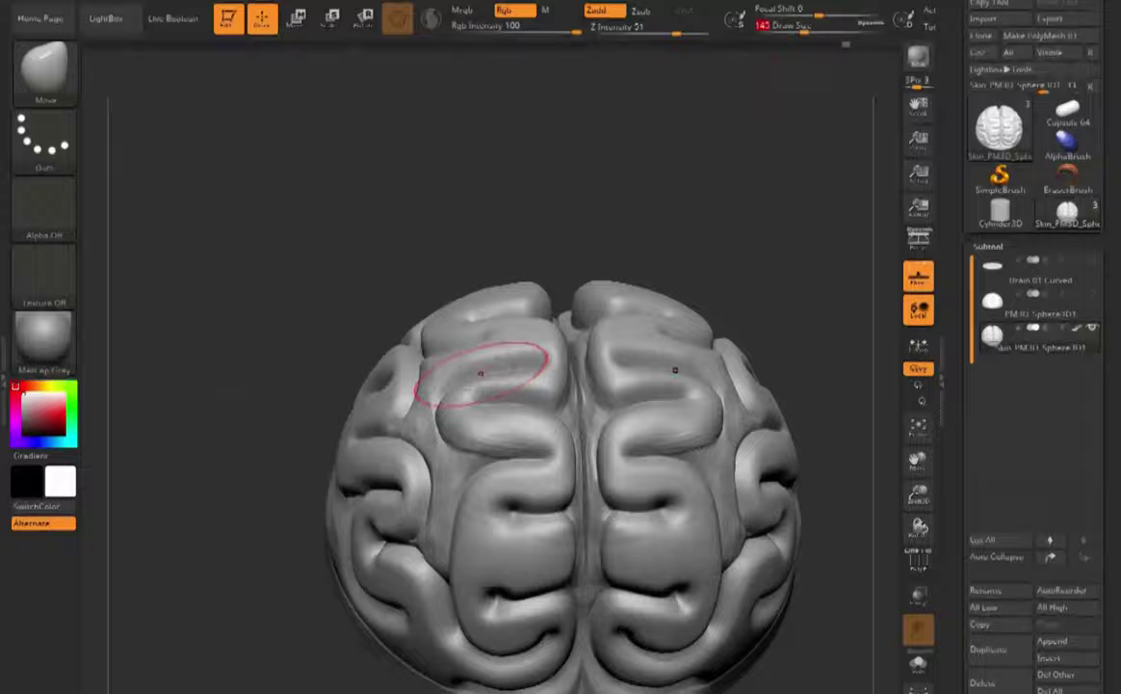
- Adjust the shape of the inner folds on both halves with the Move brush, changing its draw size as needed
left_click_drag(751, 207, 752, 178)
left_click_drag(466, 409, 463, 428)
mouse_move(723, 193)
left_mouse_down()
mouse_move(720, 169)
mouse_move(725, 198)
left_mouse_up()
left_click(798, 29)
left_click_drag(487, 497, 482, 509)
mouse_move(713, 198)
left_mouse_down()
mouse_move(800, 212)
mouse_move(713, 198)
left_mouse_up()
- Add volume to the inner folds along the central groove with the ClayBuildup brush
key("b")
key("c")
key("b")
left_click_drag(582, 385, 584, 433)
mouse_move(771, 193)
left_mouse_down()
mouse_move(689, 207)
mouse_move(751, 207)
left_mouse_up()
left_click_drag(496, 415, 526, 409)
mouse_move(712, 193)
left_mouse_down()
mouse_move(800, 217)
mouse_move(723, 251)
left_mouse_up()
left_click_drag(521, 363, 540, 415)
left_click_drag(752, 240, 752, 155)
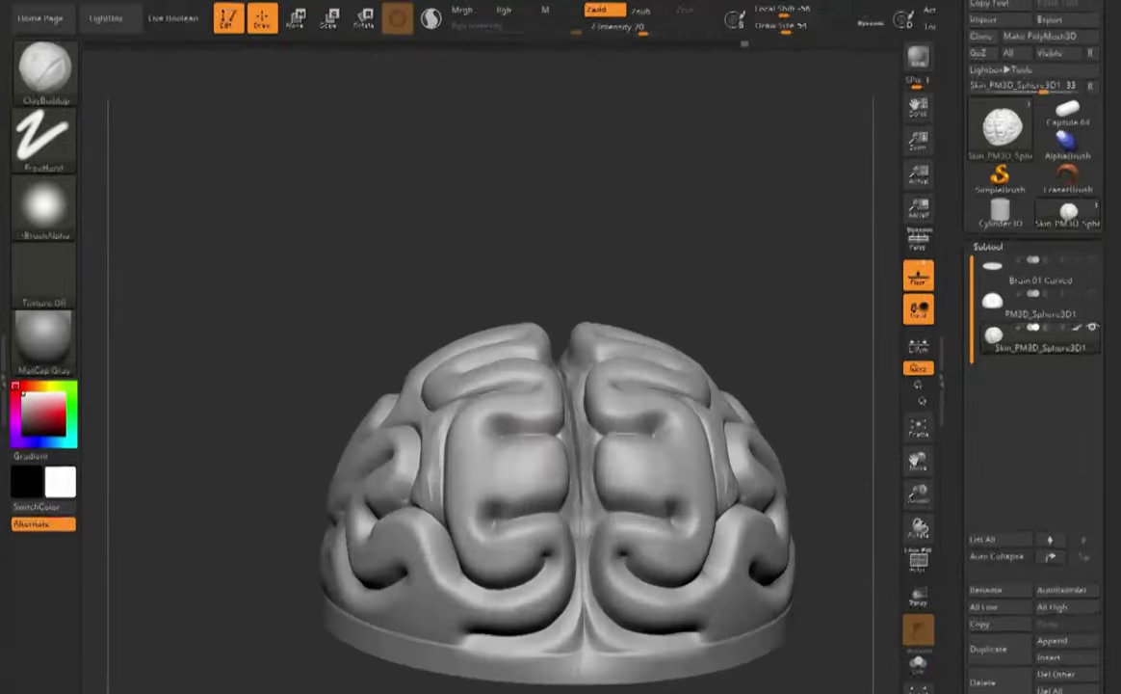
- Sharpen the creases between the folds with the Pinch brush at draw size 83
key("b")
key("p")
key("i")
mouse_move(713, 193)
left_mouse_down()
mouse_move(766, 217)
mouse_move(713, 198)
mouse_move(711, 207)
left_mouse_up()
left_click_drag(508, 539, 530, 545)
mouse_move(733, 203)
left_mouse_down()
mouse_move(709, 227)
mouse_move(737, 318)
left_mouse_up()
left_click_drag(787, 30, 793, 29)
left_click_drag(790, 115, 790, 92)
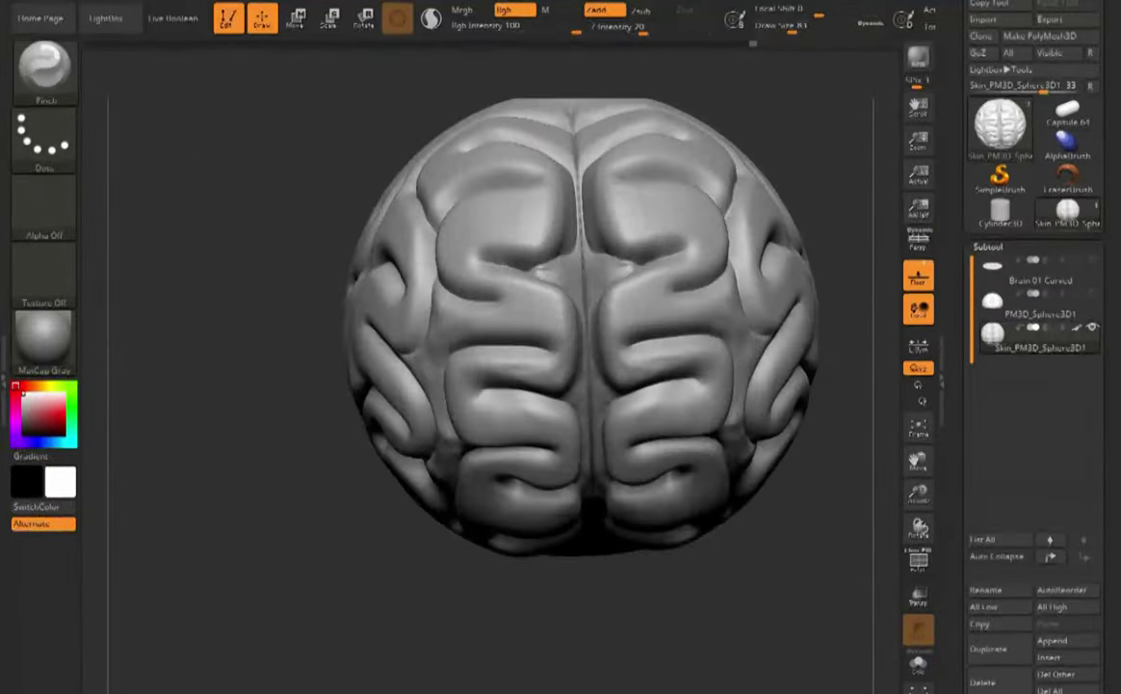
mouse_move(790, 155)
left_mouse_down()
mouse_move(790, 92)
mouse_move(791, 163)
mouse_move(790, 106)
left_mouse_up()
- Push the folds next to the central groove into shape with the Move brush
key("b")
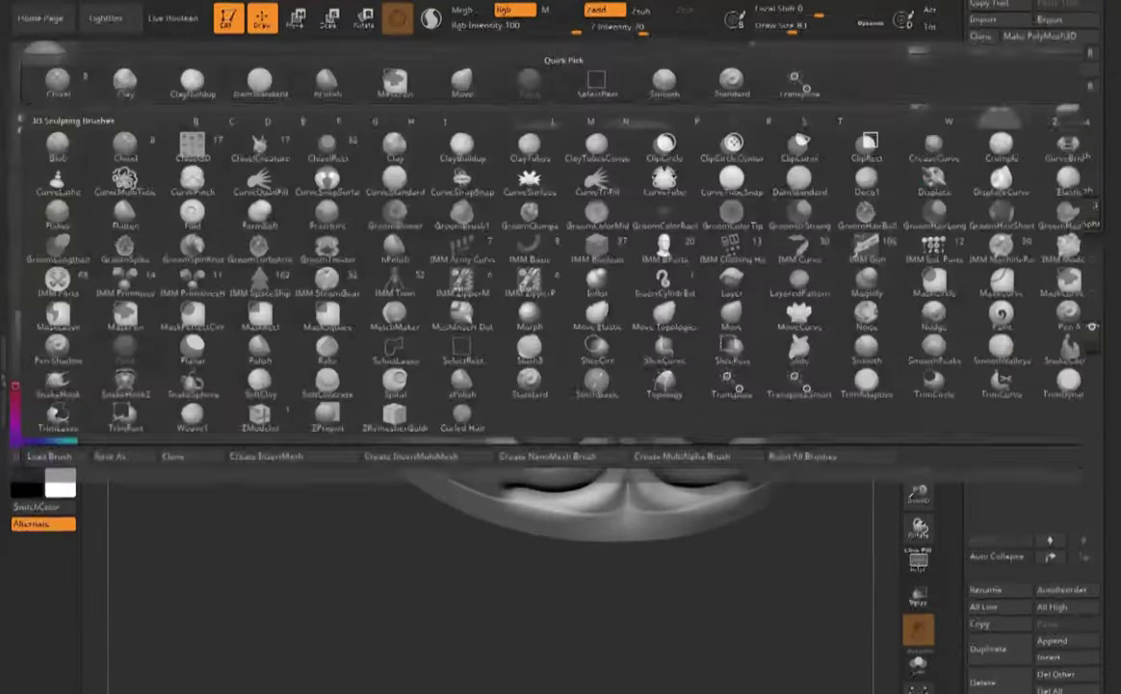
key("m")
key("v")
left_click_drag(609, 380, 616, 378)
left_click_drag(732, 96, 810, 104)
- Build up more clay on the brain folds with the ClayBuildup brush
mouse_move(222, 193)
left_mouse_down("alt")
mouse_move(299, 260)
mouse_move(386, 265)
left_mouse_up("alt")
key("b")
key("c")
key("b")
mouse_move(289, 549)
left_mouse_down()
mouse_move(386, 569)
mouse_move(356, 554)
left_mouse_up()
- Refine the contours of the folds on both halves with the Move brush at draw size 108
key("b")
key("m")
key("v")
left_click_drag(569, 86, 589, 147)
left_click_drag(318, 578, 337, 501)
mouse_move(385, 563)
left_mouse_down()
mouse_move(270, 550)
mouse_move(405, 559)
mouse_move(260, 540)
mouse_move(275, 535)
left_mouse_up()
left_click_drag(601, 365, 622, 362)
mouse_move(289, 125)
left_mouse_down()
mouse_move(376, 183)
mouse_move(135, 85)
left_mouse_up()
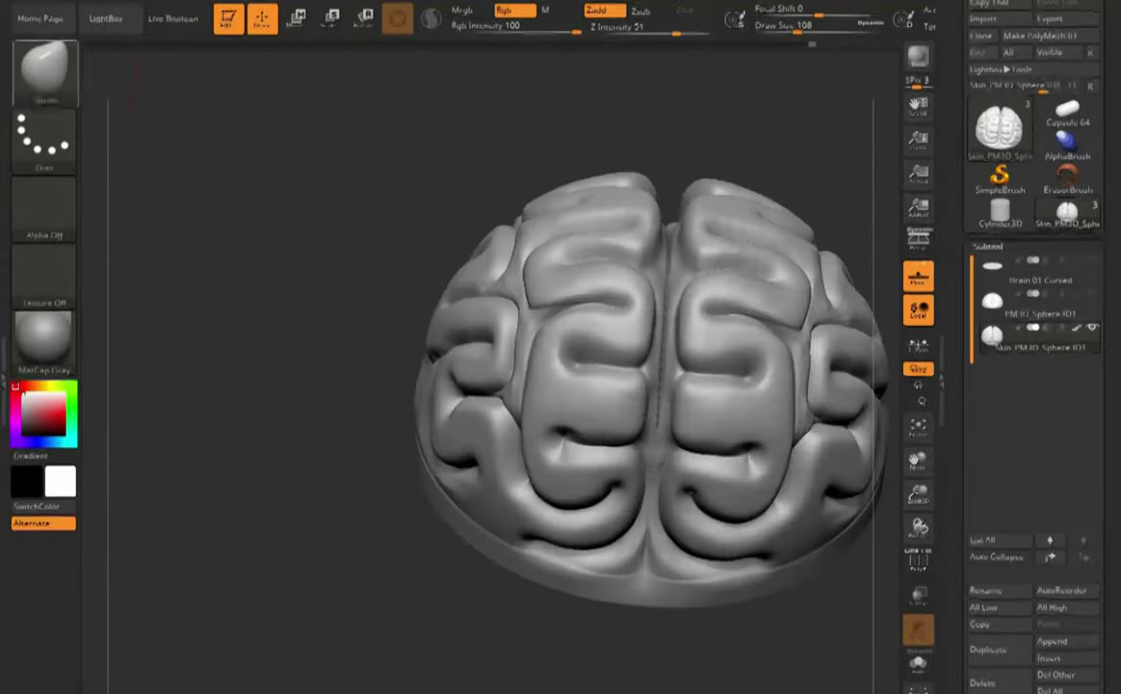
- Recut the creases between the folds with the DamStandard brush at draw size 108
key("b")
key("d")
key("s")
left_click_drag(279, 135, 385, 145)
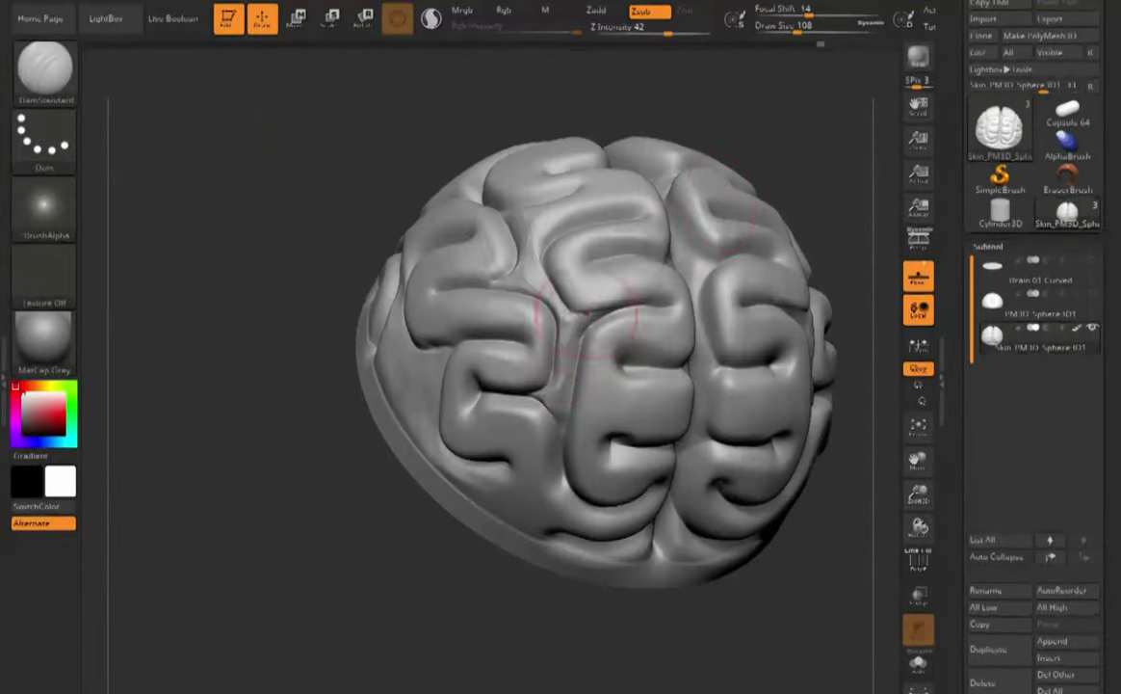
right_click_drag(583, 323, 338, 328)
mouse_move(417, 399)
right_mouse_down()
mouse_move(289, 390)
mouse_move(400, 385)
mouse_move(450, 295)
mouse_move(347, 290)
mouse_move(453, 250)
right_mouse_up()
- Add fine volume to the folds with the Clay brush at draw size 33
key("b")
key("c")
key("l")
- Thicken the folds across the upper and side areas with the ClayBuildup brush, adjusting its draw size
key("b")
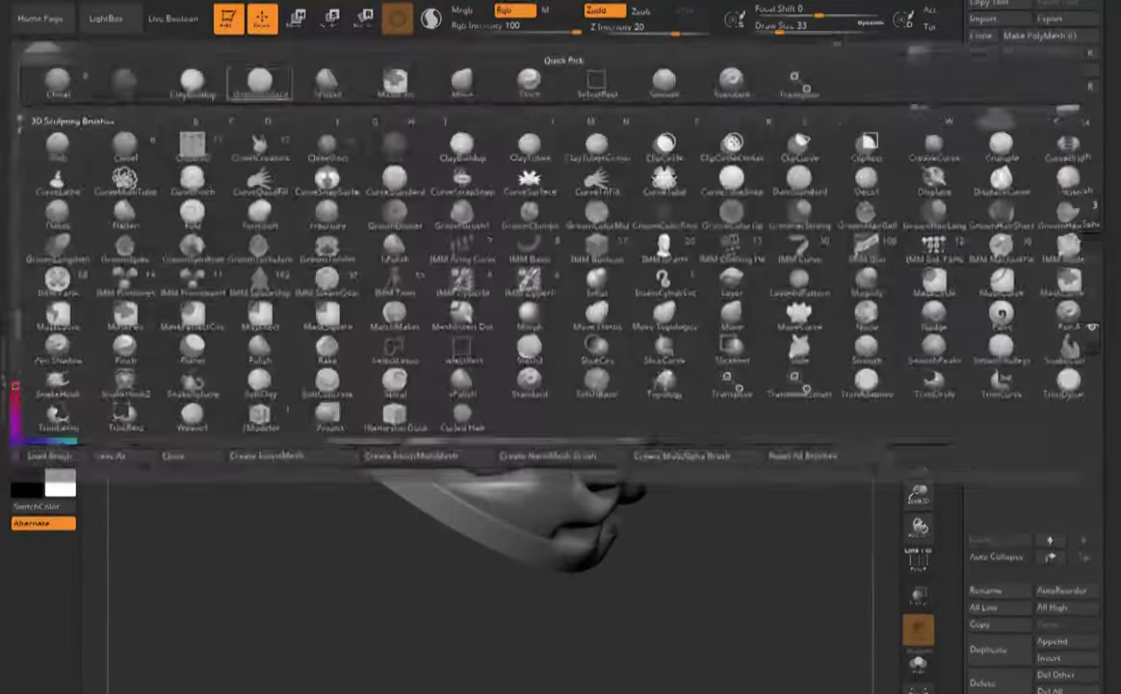
key("c")
key("b")
right_click_drag(688, 256, 566, 243)
right_click_drag(434, 279, 518, 290)
mouse_move(565, 374)
right_mouse_down()
mouse_move(520, 361)
mouse_move(626, 333)
mouse_move(602, 343)
mouse_move(627, 308)
right_mouse_up()
mouse_move(567, 335)
right_mouse_down()
mouse_move(741, 337)
mouse_move(626, 333)
mouse_move(747, 318)
right_mouse_up()
left_click(796, 29)
right_click_drag(640, 330, 665, 457)
mouse_move(664, 385)
right_mouse_down()
mouse_move(607, 375)
mouse_move(520, 385)
mouse_move(569, 371)
mouse_move(588, 444)
right_mouse_up()
- Start detailing the inner ends of the fold creases with the DamStandard brush at draw size 23
left_click(44, 70)
left_click(125, 83)
key("b")
key("d")
key("s")
left_click(776, 29)
right_click_drag(617, 289, 631, 333)
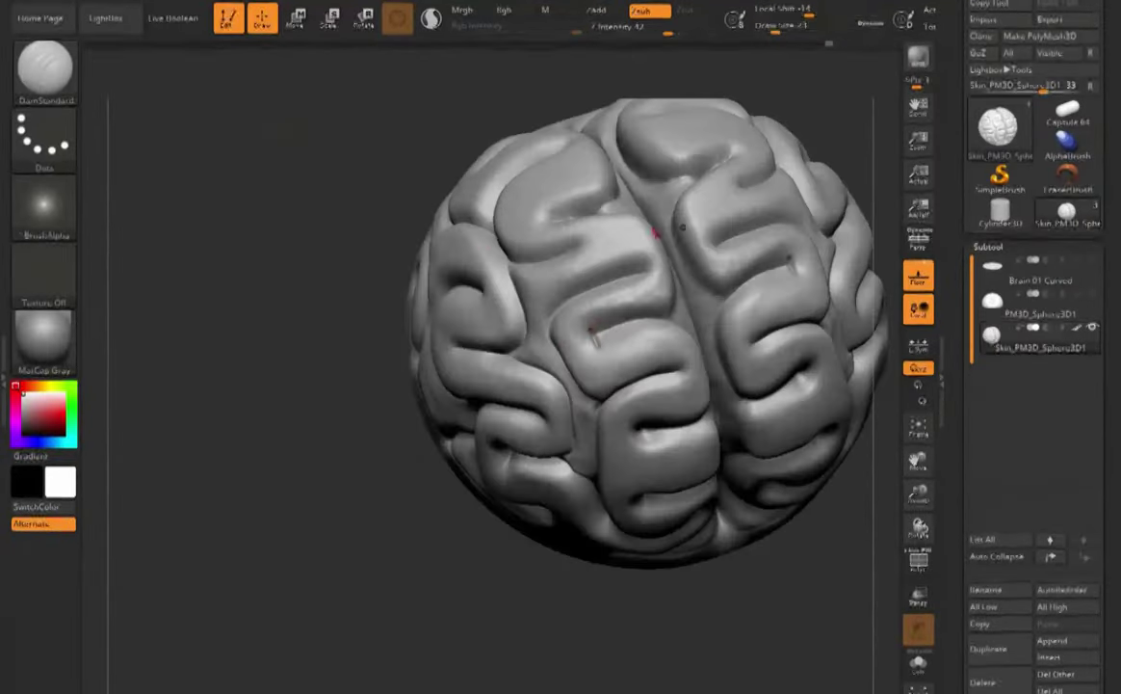
- Carve small pits at the inner ends of the upper fold creases with the DamStandard brush
mouse_move(655, 232)
right_mouse_down("ctrl")
mouse_move(601, 353)
mouse_move(471, 446)
right_mouse_up("ctrl")
right_click_drag(584, 409, 577, 332)
left_click_drag(546, 580, 566, 586)
right_click_drag(779, 133, 770, 185)
left_click_drag(545, 320, 544, 337)
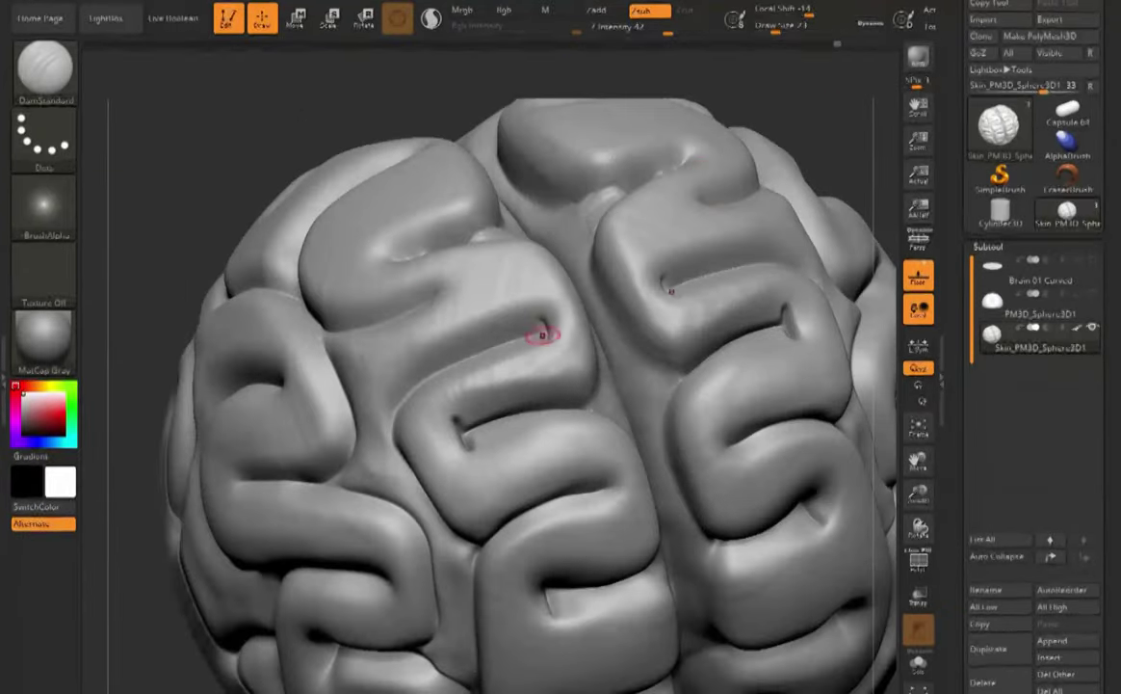
- Deepen the crease ends of the middle folds beside the central groove with the DamStandard brush
right_click_drag(561, 496, 552, 412)
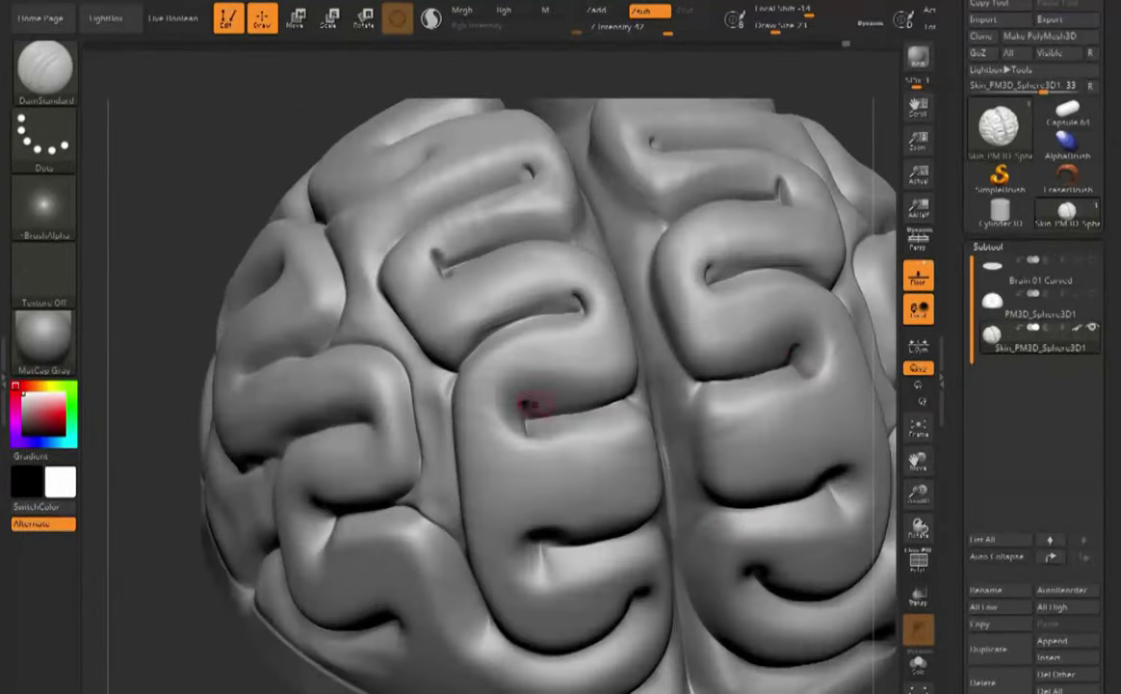
right_click_drag(575, 303, 629, 307)
left_click_drag(572, 308, 576, 326)
right_click_drag(660, 318, 578, 304)
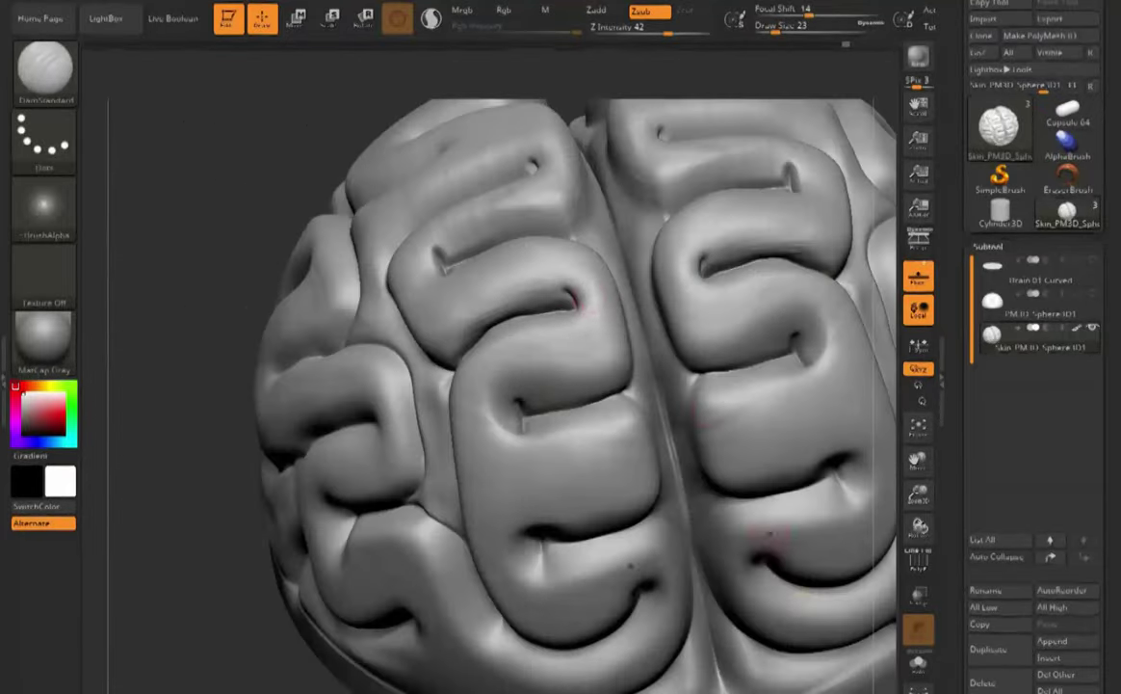
- Carve pits into the crease ends of the lower and outer side folds with the DamStandard brush
right_click_drag(185, 436, 272, 443)
right_click_drag(570, 508, 493, 496)
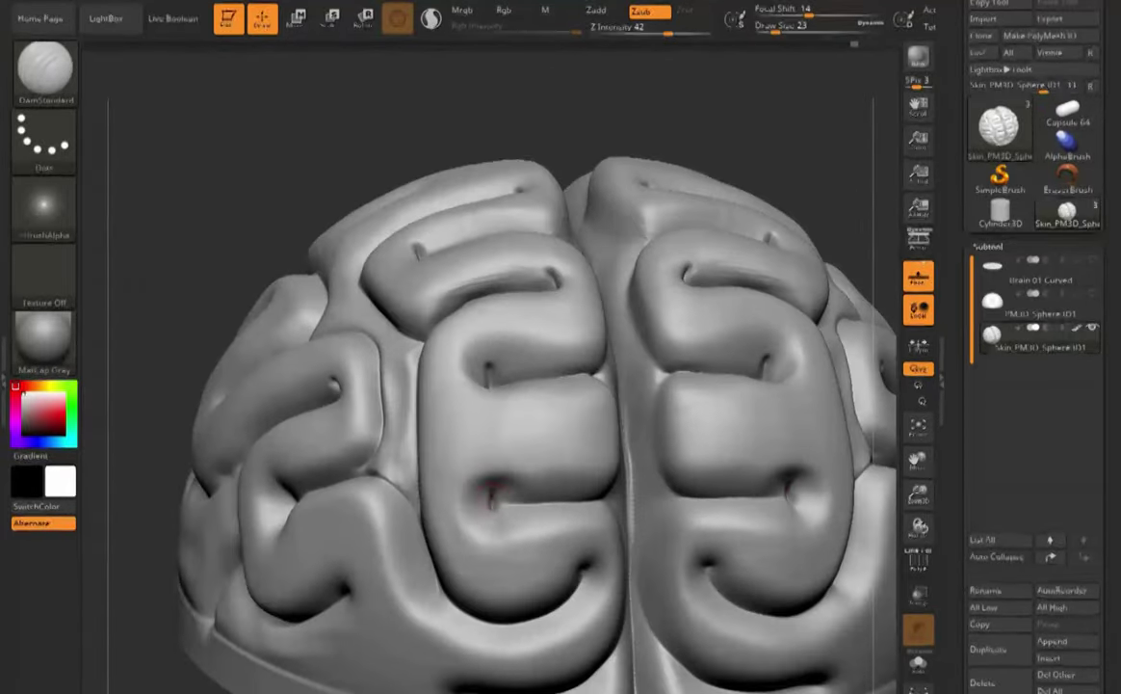
right_click_drag(633, 484, 644, 520)
mouse_move(888, 170)
right_mouse_down()
mouse_move(771, 251)
mouse_move(788, 424)
mouse_move(617, 448)
right_mouse_up()
mouse_move(447, 446)
right_mouse_down()
mouse_move(501, 318)
mouse_move(288, 526)
mouse_move(601, 328)
mouse_move(800, 286)
mouse_move(737, 332)
right_mouse_up()
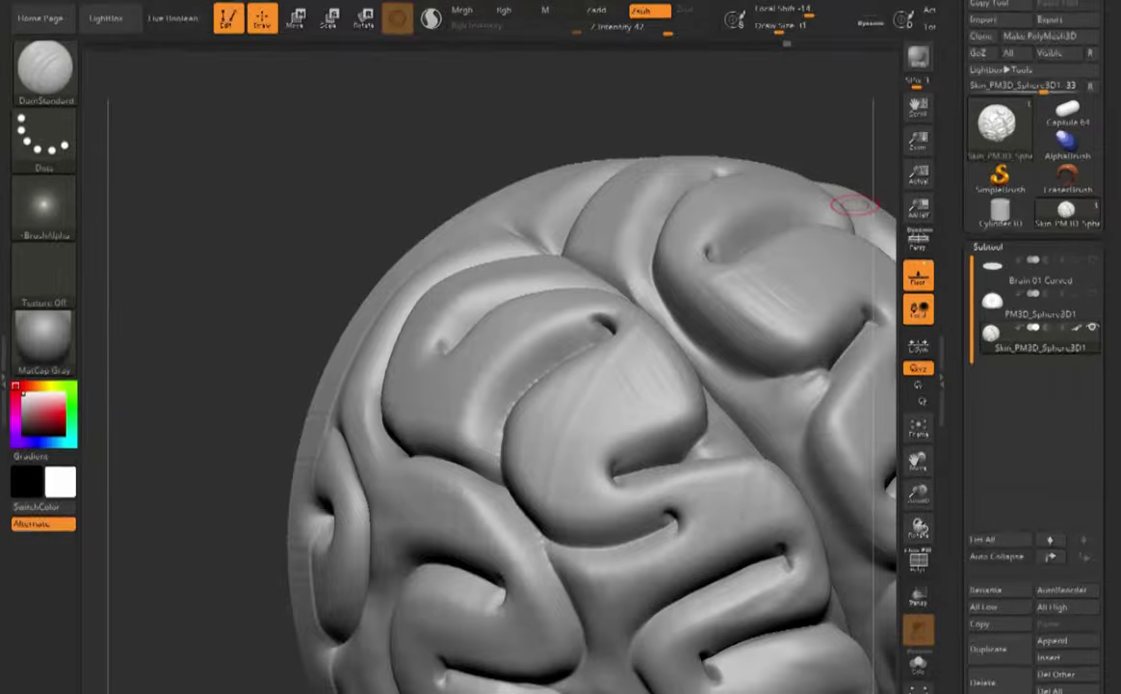
- Build up the large folds around the carved crease ends with the ClayBuildup brush
mouse_move(847, 140)
left_mouse_down()
mouse_move(867, 154)
mouse_move(665, 175)
left_mouse_up()
key("b")
key("c")
key("b")
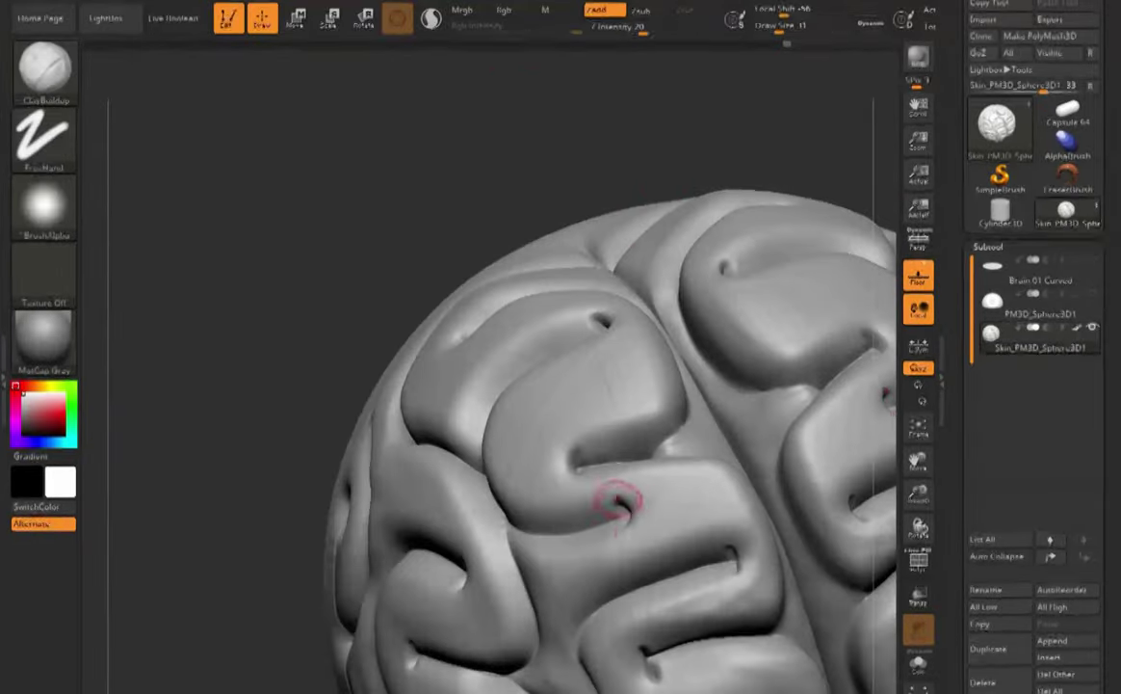
left_click_drag(616, 145, 566, 116)
left_click_drag(566, 311, 574, 307)
left_click_drag(568, 87, 578, 135)
left_click_drag(699, 494, 710, 499)
- Add clay to the folds at a larger draw size and smooth the rough areas
mouse_move(241, 183)
left_mouse_down()
mouse_move(208, 173)
mouse_move(240, 164)
mouse_move(207, 203)
left_mouse_up()
left_click_drag(298, 193, 279, 302, "shift")
left_click_drag(183, 164, 144, 173)
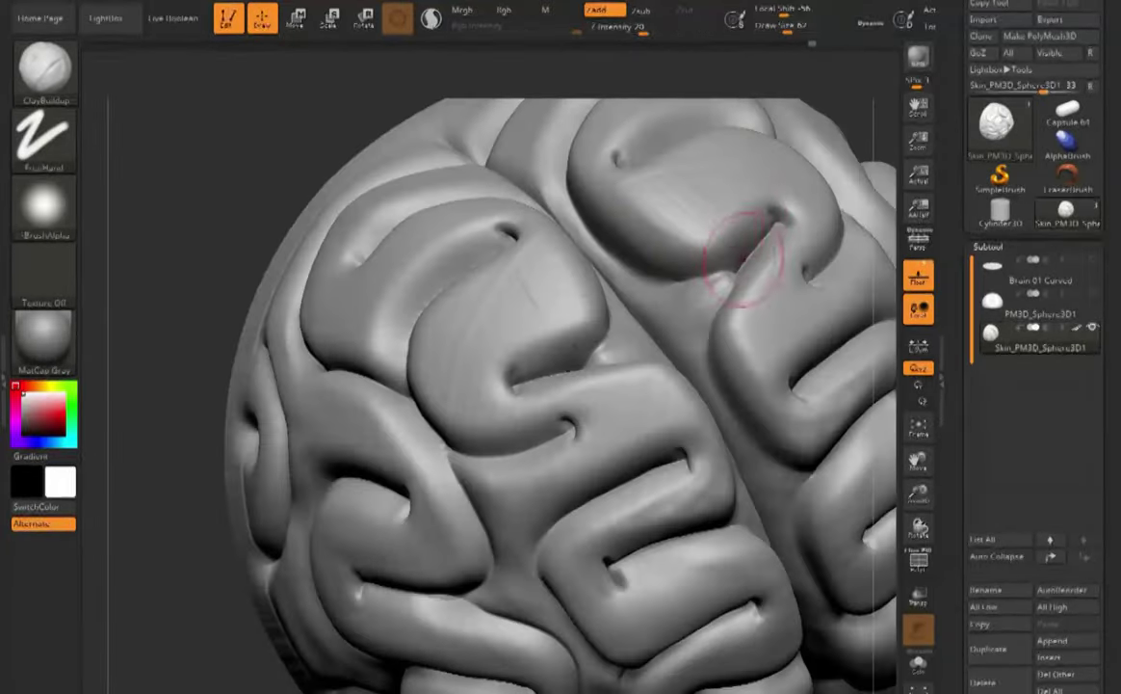
left_click_drag(721, 287, 732, 278)
left_click_drag(193, 192, 207, 155)
left_click_drag(626, 346, 615, 376, "shift")
mouse_move(212, 173)
left_mouse_down()
mouse_move(289, 125)
mouse_move(212, 106)
mouse_move(260, 144)
mouse_move(327, 159)
mouse_move(256, 169)
left_mouse_up()
- Redefine the fold creases with the DamStandard brush after adjusting its draw size
key("b")
key("d")
key("s")
key("s")
left_click_drag(396, 313, 383, 313)
mouse_move(193, 130)
left_mouse_down()
mouse_move(154, 118)
mouse_move(197, 144)
left_mouse_up()
left_click_drag(771, 145, 607, 145)
left_click_drag(145, 106, 193, 89)
- Fill out the folds on the back and sides with the ClayBuildup brush at draw size 59
key("b")
key("c")
key("b")
key("s")
left_click_drag(432, 409, 445, 408)
left_click_drag(771, 144, 674, 154)
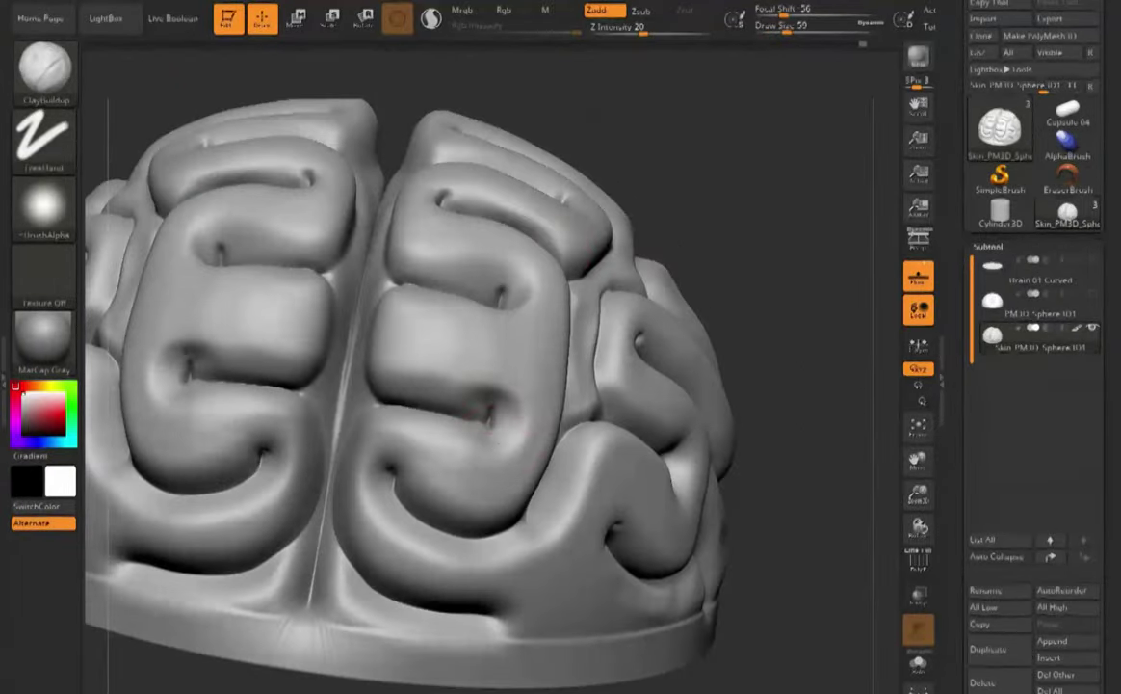
left_click_drag(791, 385, 780, 472)
left_click_drag(819, 414, 701, 449)
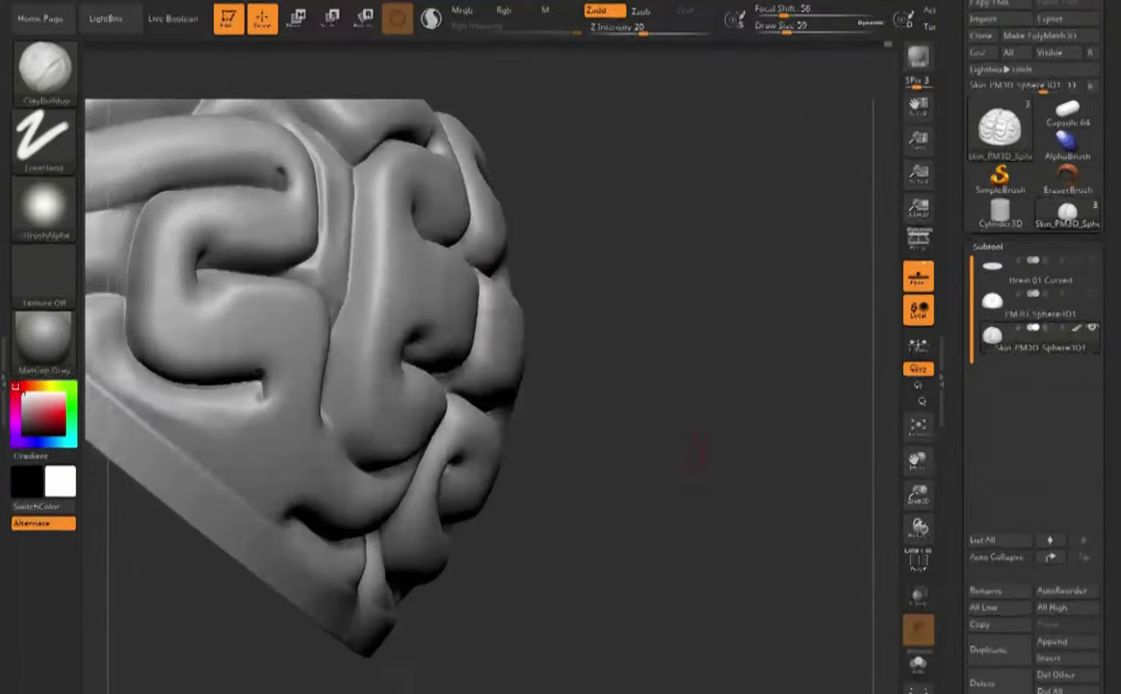
- Sharpen the creases between the folds on the back and top with the DamStandard brush at draw size 23
left_click_drag(674, 309, 703, 318)
left_click_drag(809, 193, 703, 203)
mouse_move(429, 459)
right_mouse_down()
mouse_move(587, 448)
mouse_move(644, 193)
mouse_move(688, 543)
mouse_move(675, 326)
right_mouse_up()
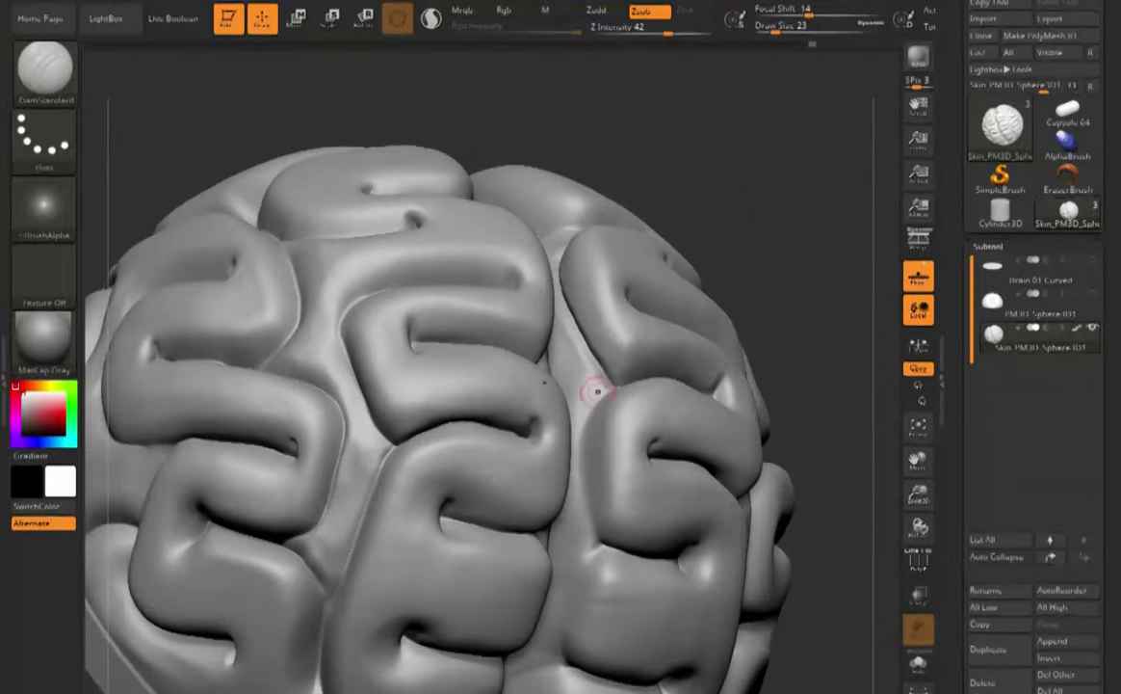
right_click_drag(578, 327, 540, 415)
mouse_move(520, 318)
right_mouse_down()
mouse_move(540, 434)
mouse_move(607, 453)
mouse_move(463, 539)
right_mouse_up()
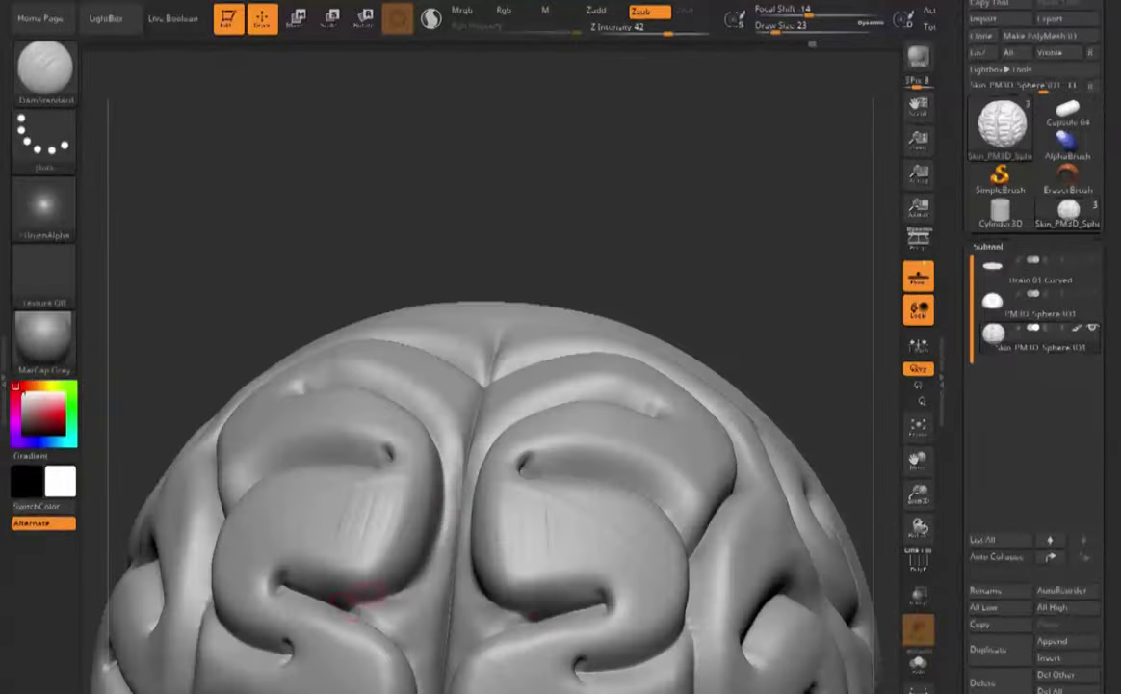
right_click_drag(482, 414, 424, 385)
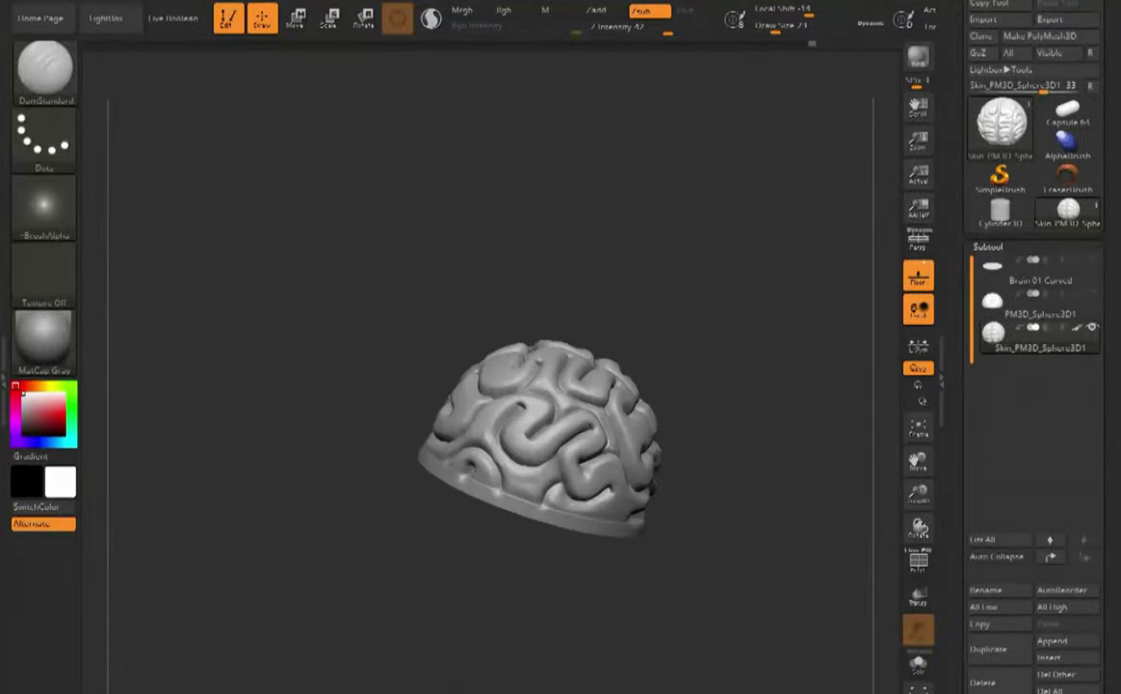
- Build up the folds along the side of the brain with the ClayBuildup brush at draw size 65
mouse_move(662, 169)
right_mouse_down()
mouse_move(540, 193)
mouse_move(578, 308)
right_mouse_up()
key("b")
key("c")
key("b")
right_click_drag(430, 524, 511, 617)
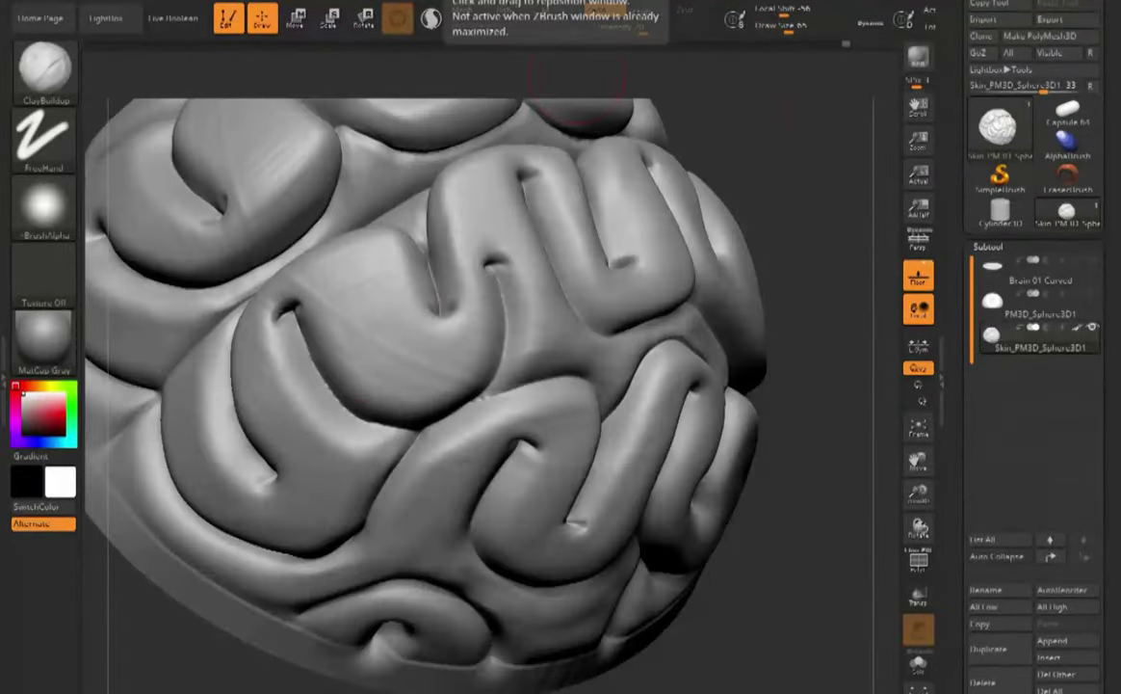
right_click_drag(576, 77, 753, 302)
right_click_drag(496, 631, 525, 657)
right_click_drag(688, 268, 647, 443)
- Recut the creases around the side folds with the DamStandard brush
right_click_drag(777, 330, 540, 154)
key("b")
key("d")
key("s")
mouse_move(414, 403)
right_mouse_down()
mouse_move(416, 366)
mouse_move(525, 549)
mouse_move(405, 481)
mouse_move(444, 452)
right_mouse_up()
- Add volume to the folds and the hollows between them with the Clay brush at draw size 51
key("b")
key("c")
key("l")
mouse_move(794, 241)
right_mouse_down()
mouse_move(674, 346)
mouse_move(539, 174)
mouse_move(482, 405)
mouse_move(424, 366)
right_mouse_up()
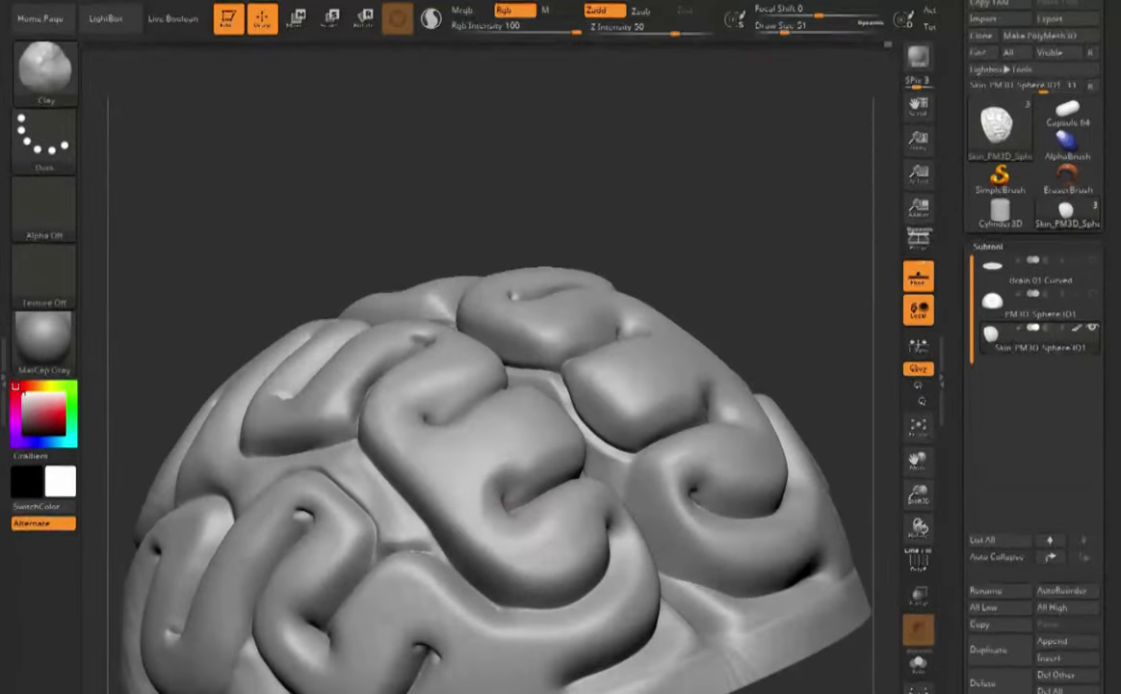
right_click_drag(502, 491, 416, 577)
mouse_move(462, 649)
right_mouse_down()
mouse_move(366, 626)
mouse_move(549, 674)
right_mouse_up()
- Deepen the creases near the lower back of the brain with the DamStandard brush at draw size 51
key("b")
key("d")
key("s")
right_click_drag(728, 327, 689, 395)
- Thicken the folds around the lower back creases with the ClayBuildup brush
key("b")
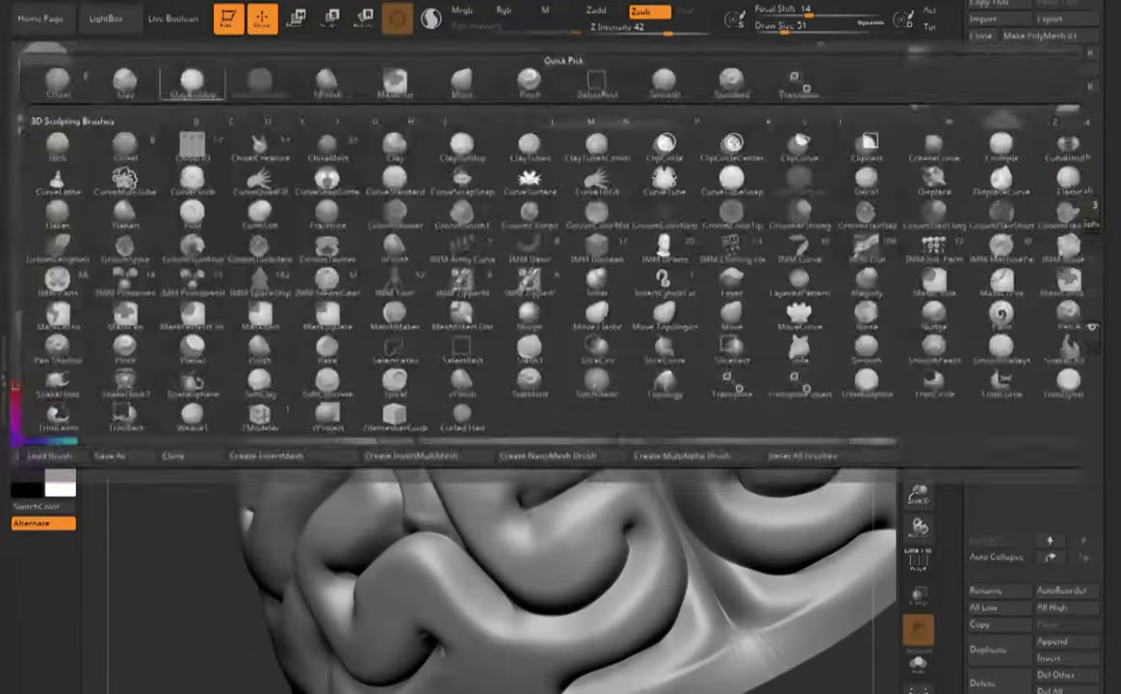
key("c")
key("b")
mouse_move(589, 320)
right_mouse_down()
mouse_move(558, 271)
mouse_move(482, 318)
mouse_move(568, 289)
mouse_move(549, 274)
right_mouse_up()
- Reduce the DamStandard draw size and refine the narrow creases beside the central groove
key("b")
key("d")
key("s")
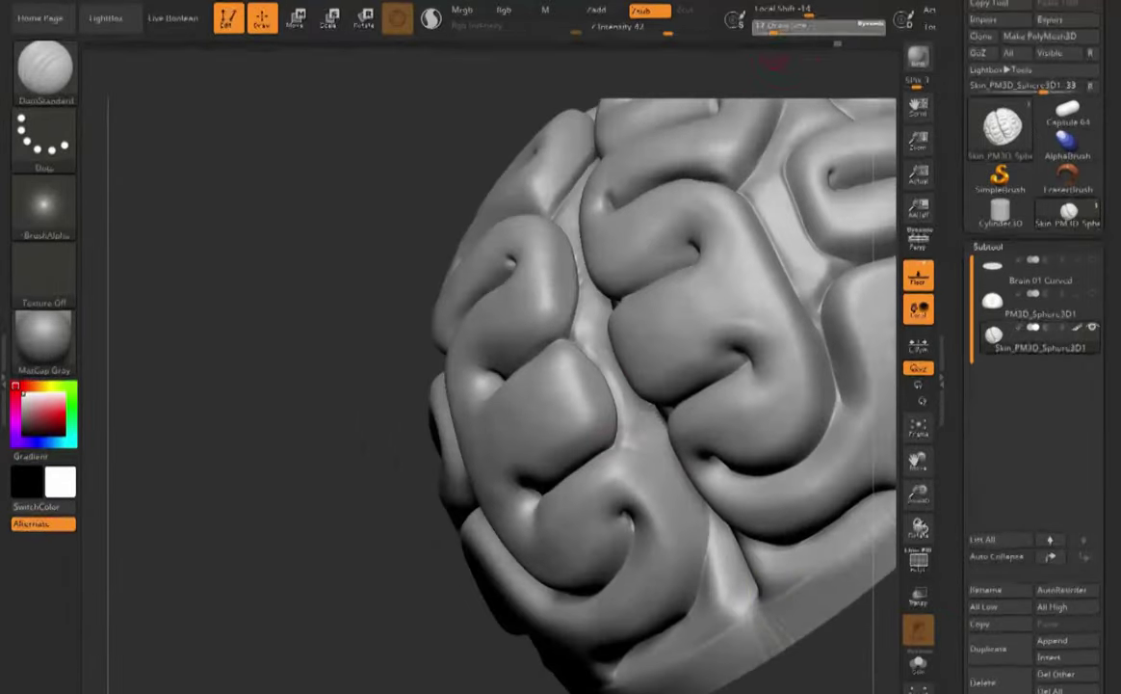
left_click_drag(578, 309, 597, 318)
mouse_move(598, 318)
right_mouse_down()
mouse_move(587, 362)
mouse_move(554, 352)
mouse_move(540, 299)
right_mouse_up()
- Fill out the central groove's edges with the Clay brush at draw size 49 and recut them with DamStandard at draw size 16
key("b")
key("c")
key("l")
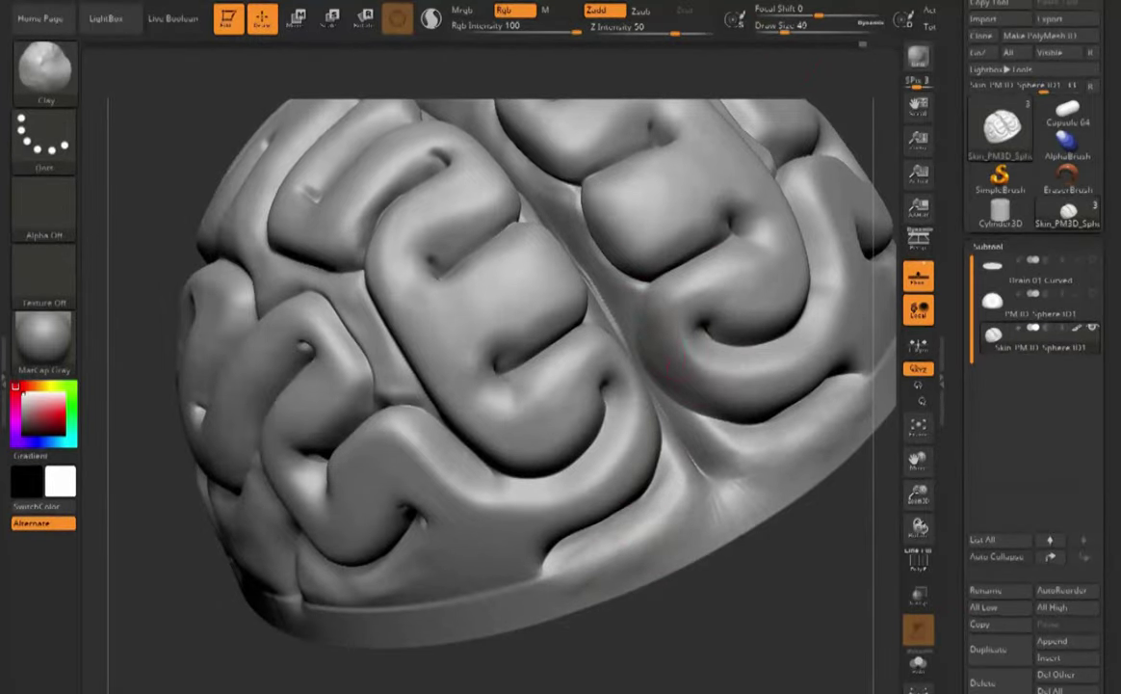
key("b")
key("d")
key("s")
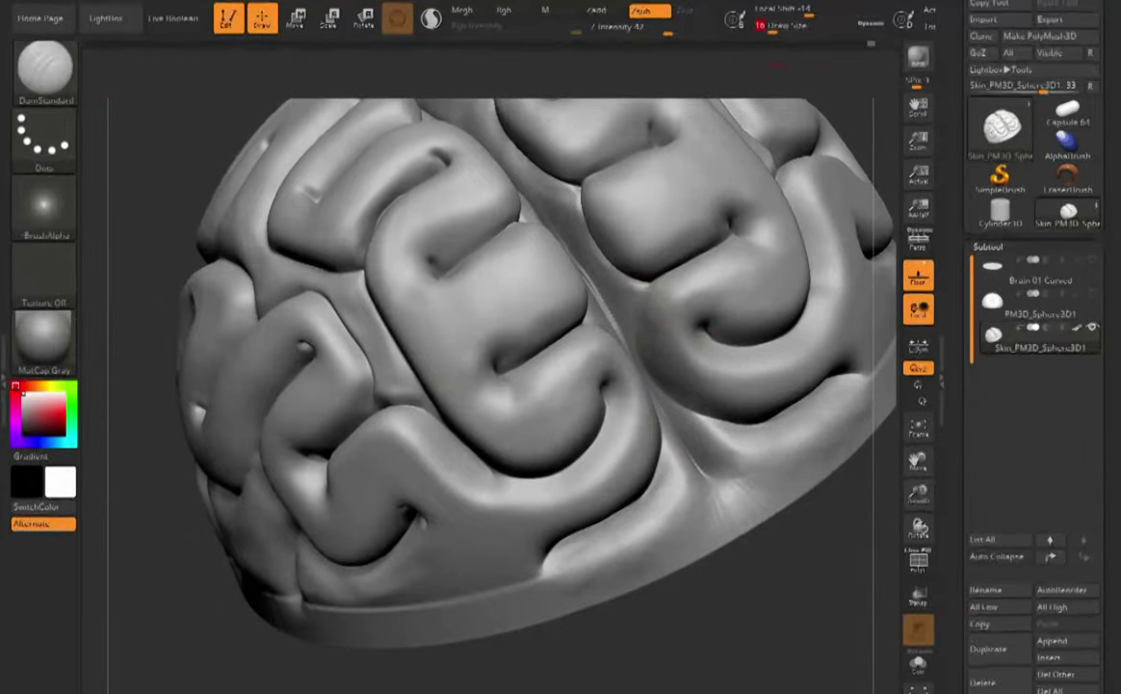
- Build up the folds at the back of the brain with the ClayBuildup brush at draw size 46
key("b")
key("c")
key("b")
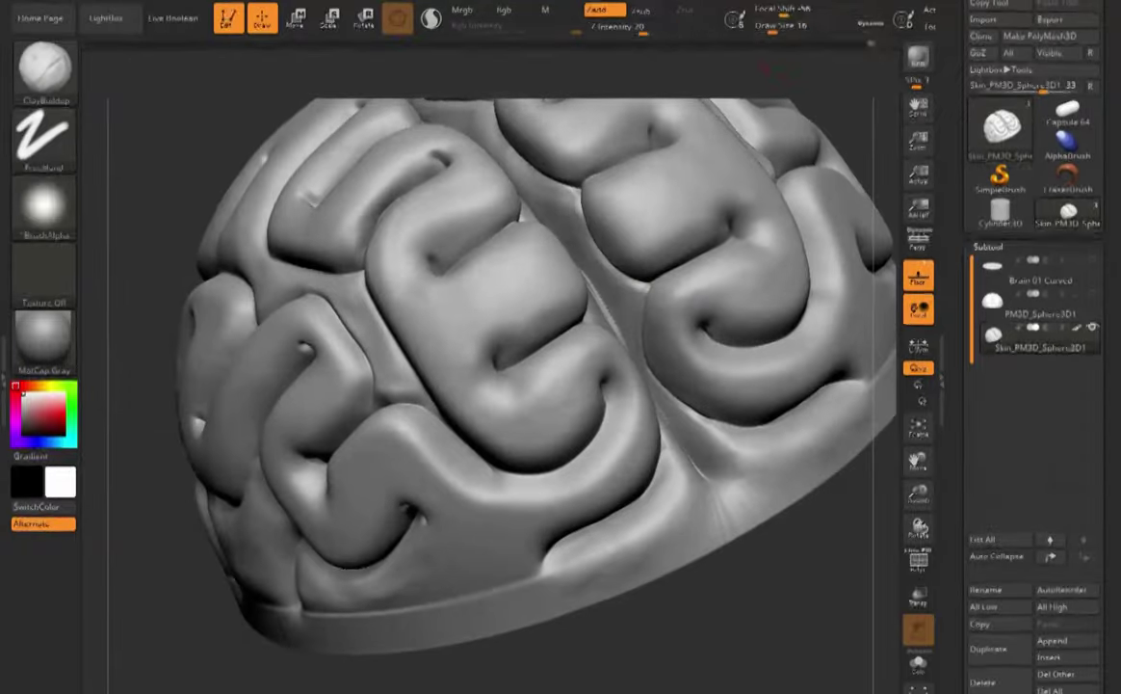
mouse_move(674, 365)
right_mouse_down()
mouse_move(689, 358)
mouse_move(591, 305)
right_mouse_up()
right_click_drag(672, 155, 756, 376)
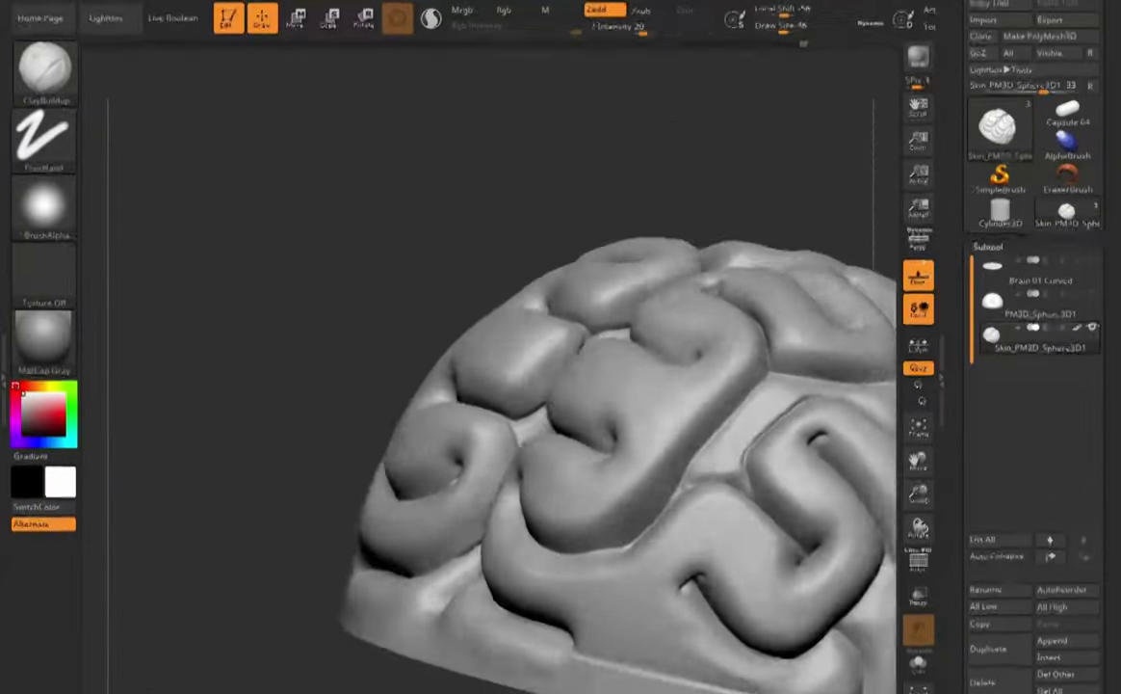
- Carve the creases of the lower back folds near the base with the DamStandard brush at draw size 46
key("b")
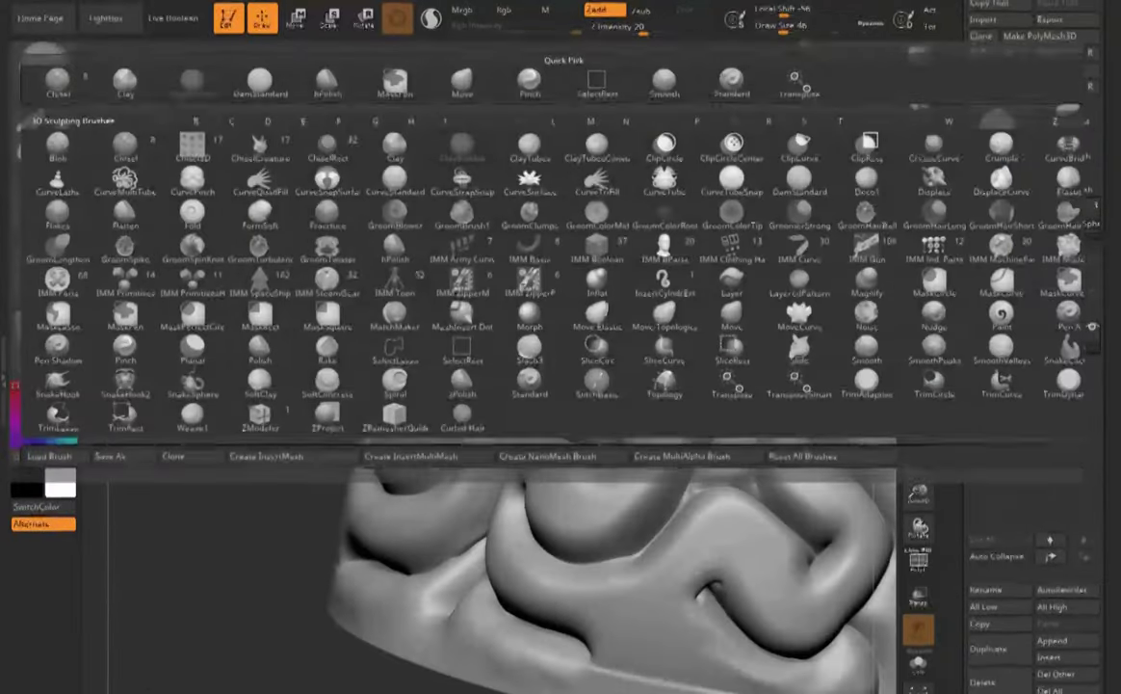
key("d")
key("s")
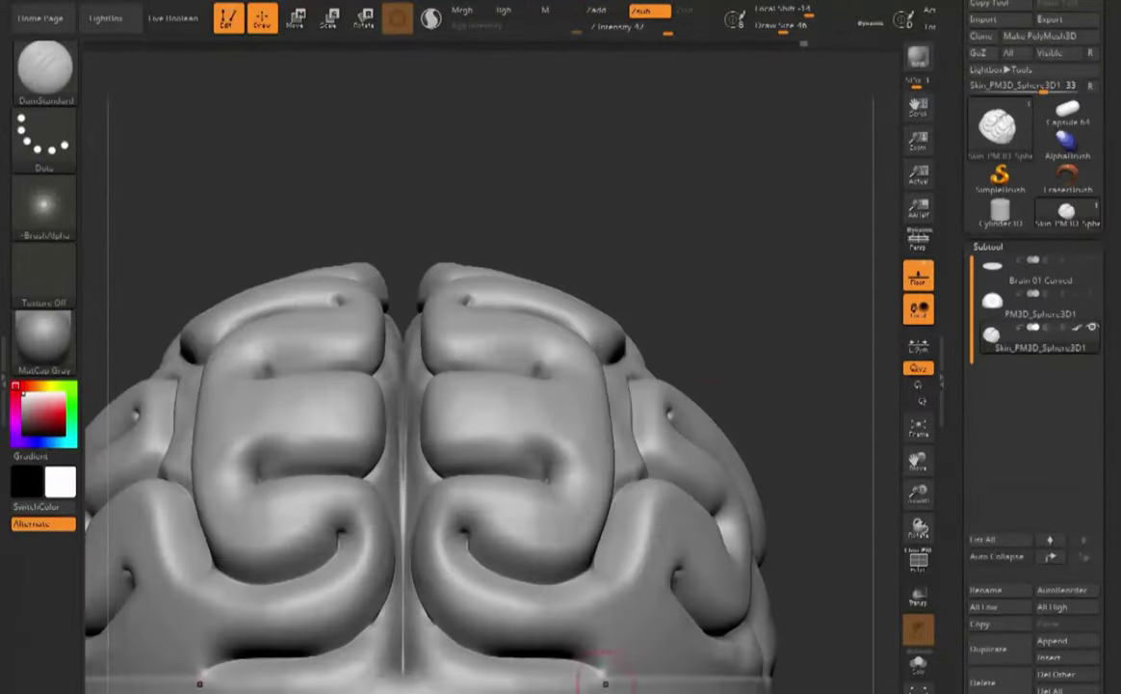
left_click_drag(145, 289, 250, 270)
- Adjust the back folds with the Move and Inflat brushes and fill the gap beside them with ClayBuildup at draw size 27
key("b")
key("m")
key("v")
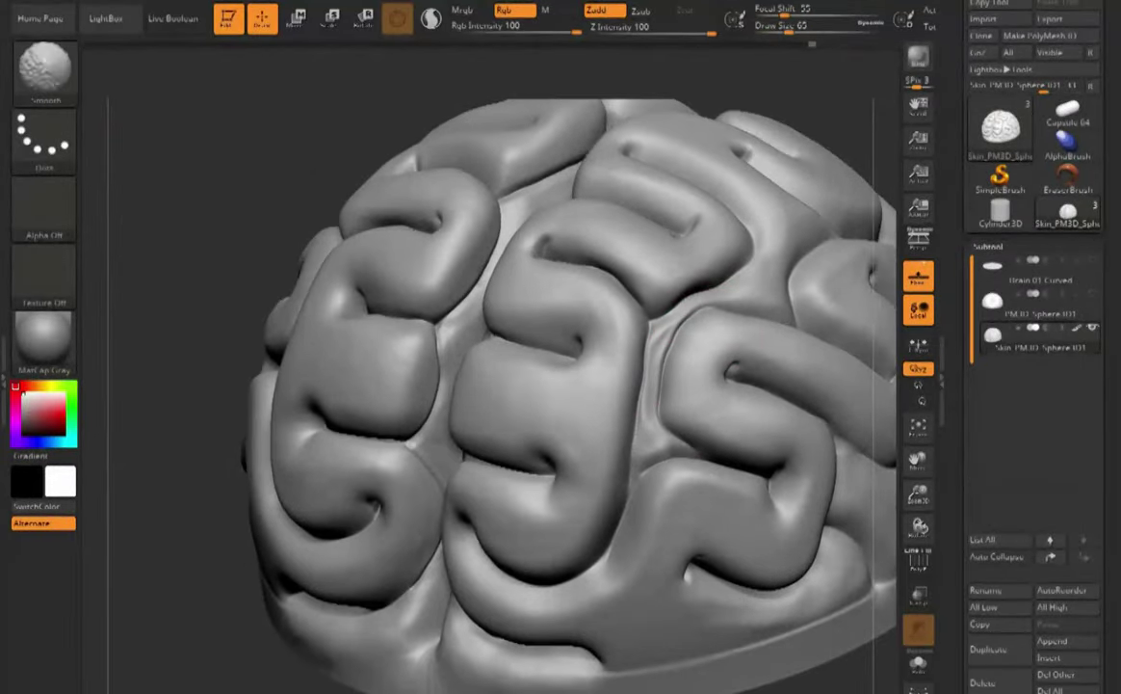
key("b")
key("i")
key("n")
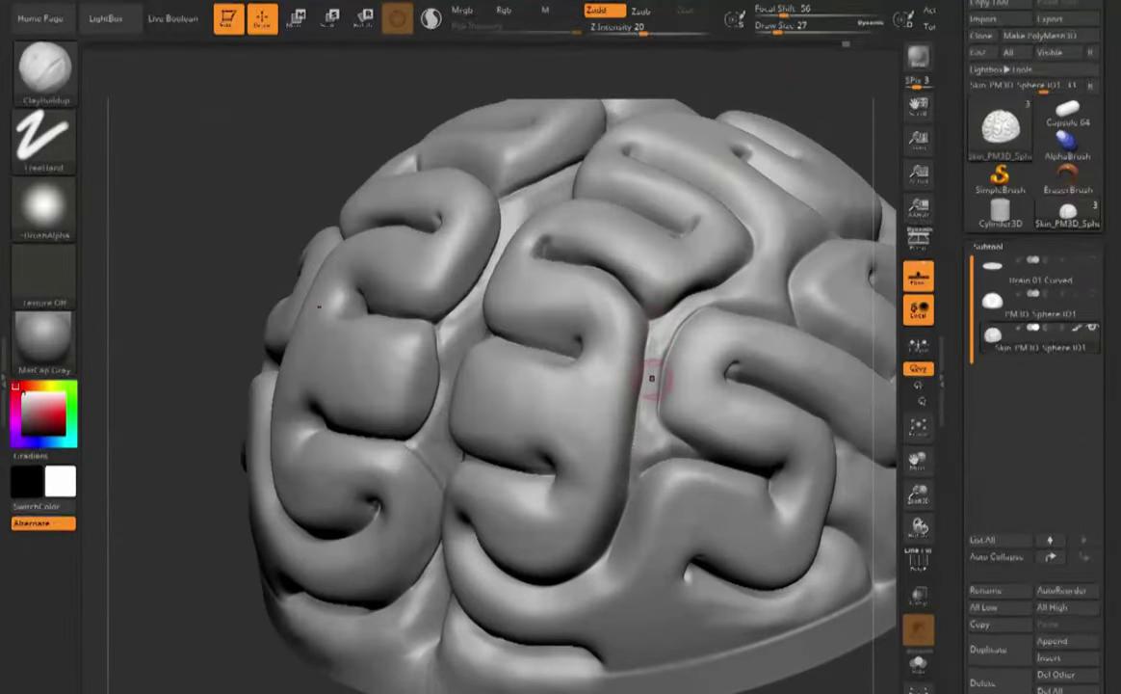
left_click_drag(846, 221, 703, 318)
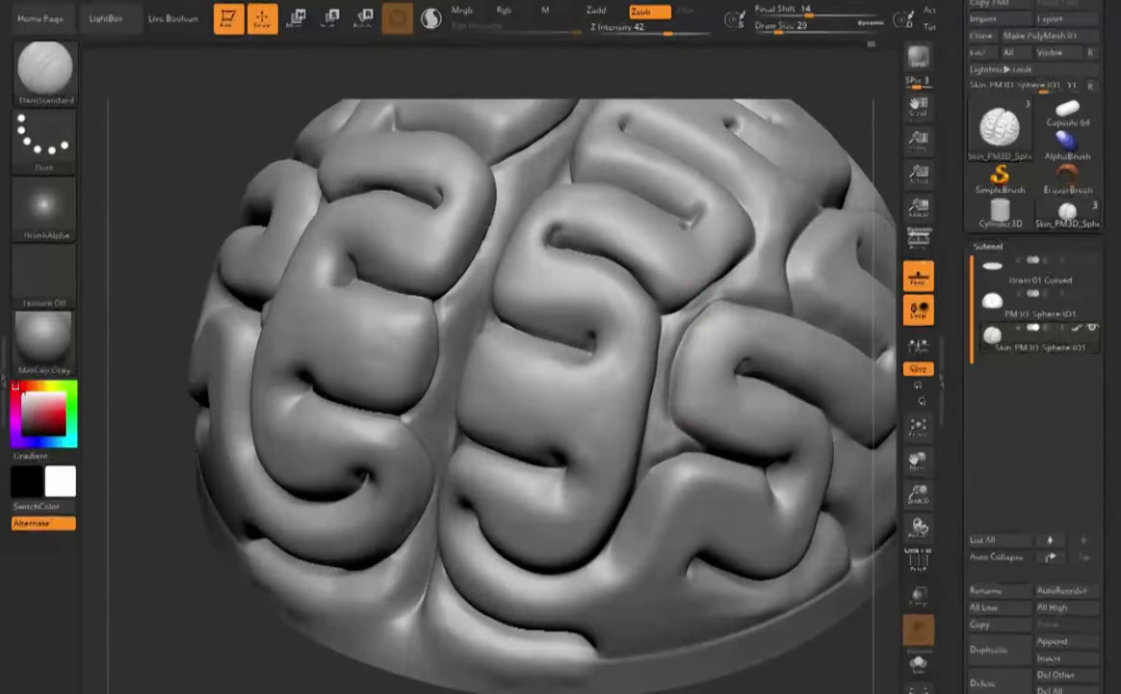
- Fill the hollow between the upper side folds with the ClayBuildup brush at draw size 46
left_click_drag(174, 598, 234, 241)
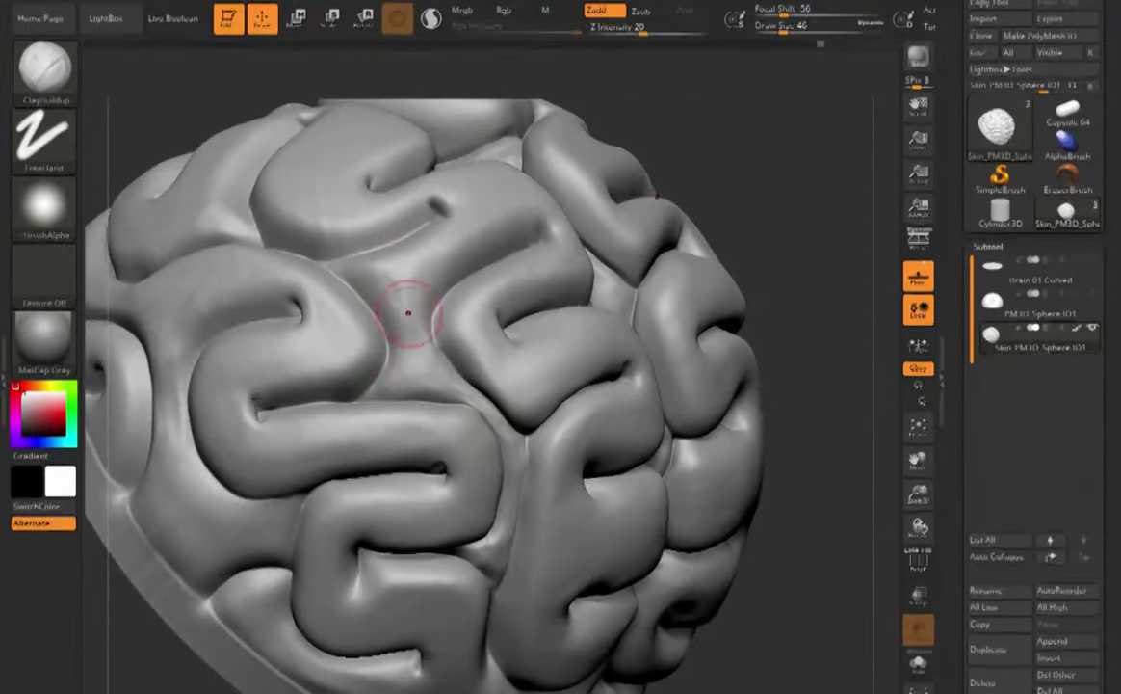
key("b")
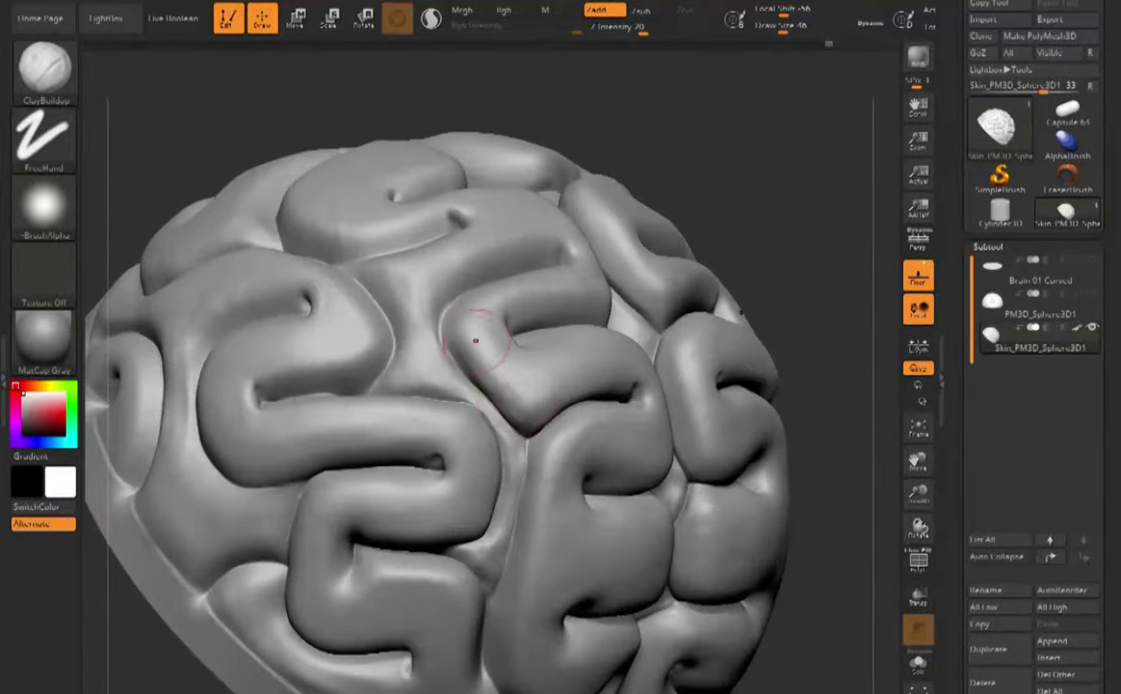
right_click_drag(475, 340, 528, 416)
left_click_drag(621, 197, 627, 395)
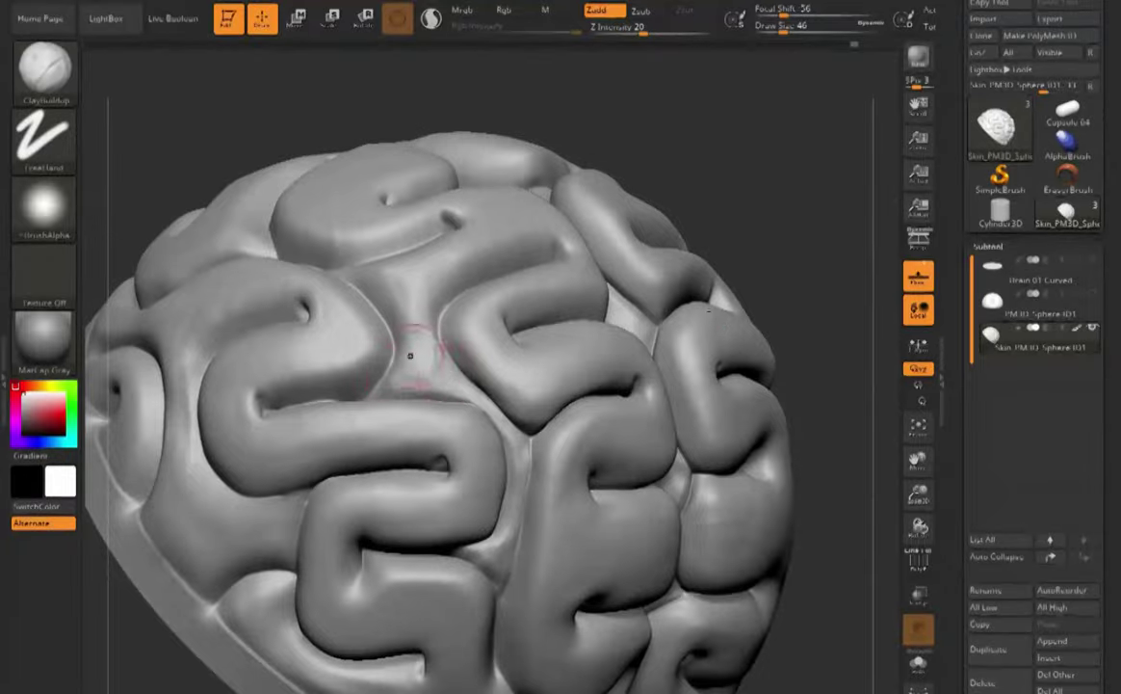
right_click_drag(427, 326, 610, 326)
right_click_drag(626, 146, 508, 350, "ctrl")
right_click_drag(508, 350, 554, 323)
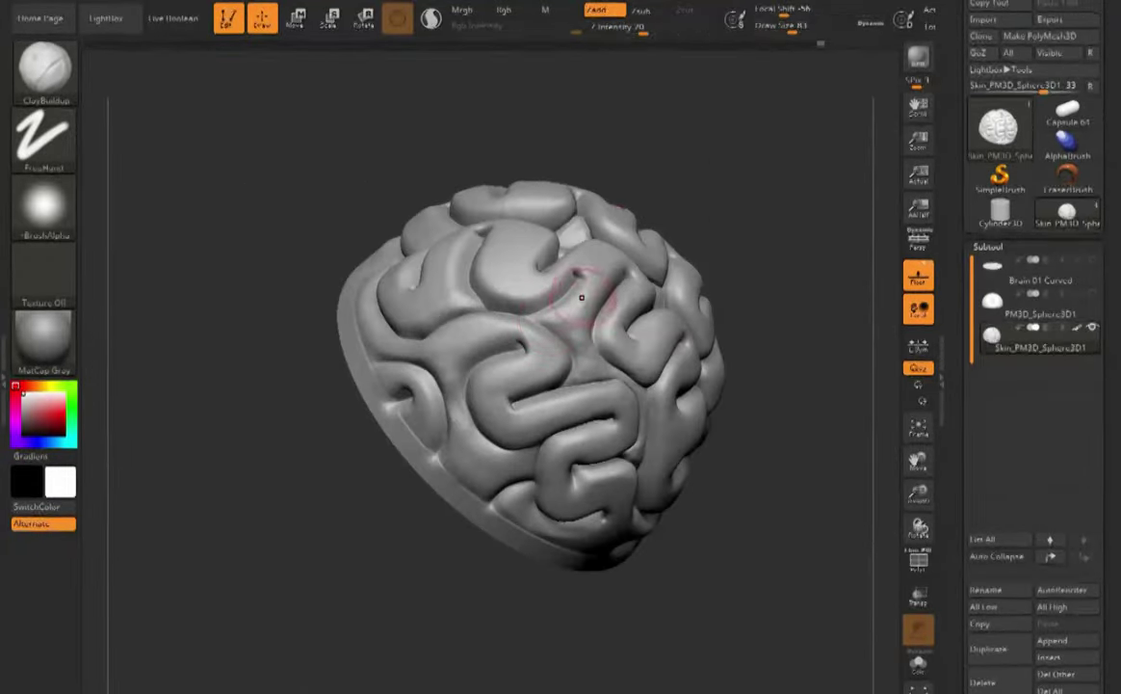
- Save the project with the current brain sculpt
right_click_drag(674, 631, 614, 648)
key("ctrl+s")
key("Return")
- Inspect the brain from the back and pinch its creases with the Pinch brush
mouse_move(443, 535)
right_mouse_down()
mouse_move(600, 533)
mouse_move(462, 520)
mouse_move(424, 532)
mouse_move(661, 166)
mouse_move(616, 255)
right_mouse_up()
mouse_move(311, 304)
right_mouse_down()
mouse_move(366, 289)
mouse_move(338, 313)
mouse_move(401, 397)
mouse_move(332, 410)
mouse_move(217, 371)
mouse_move(265, 390)
mouse_move(274, 501)
mouse_move(285, 410)
right_mouse_up()
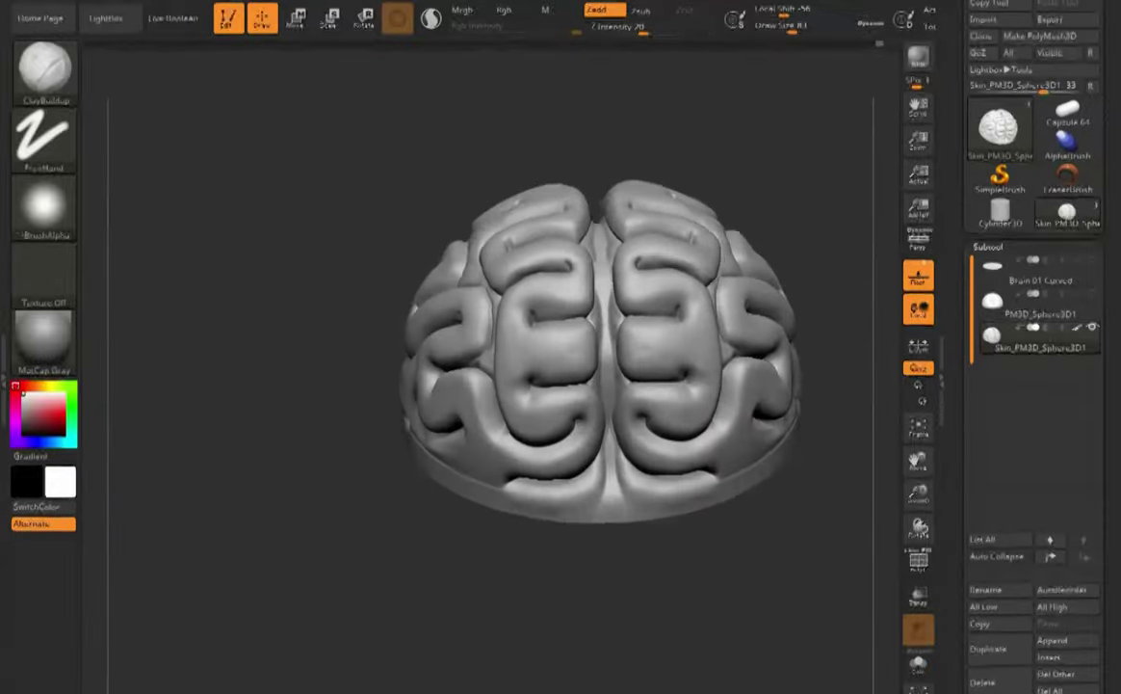
mouse_move(549, 223)
right_mouse_down()
mouse_move(564, 268)
mouse_move(511, 287)
mouse_move(609, 286)
mouse_move(621, 332)
mouse_move(532, 230)
right_mouse_up()
mouse_move(468, 476)
right_mouse_down()
mouse_move(544, 470)
mouse_move(410, 506)
mouse_move(443, 579)
mouse_move(530, 563)
mouse_move(520, 579)
mouse_move(549, 525)
mouse_move(555, 549)
mouse_move(569, 501)
mouse_move(516, 481)
right_mouse_up()
key("b")
key("p")
key("i")
- Add volume to the folds on both sides of the central groove with the ClayBuildup brush at draw size 83
key("b")
key("c")
key("b")
mouse_move(515, 539)
right_mouse_down()
mouse_move(463, 549)
mouse_move(520, 539)
right_mouse_up()
right_click_drag(713, 144, 708, 207)
mouse_move(510, 265)
right_mouse_down()
mouse_move(563, 205)
mouse_move(617, 217)
mouse_move(525, 183)
mouse_move(520, 217)
right_mouse_up()
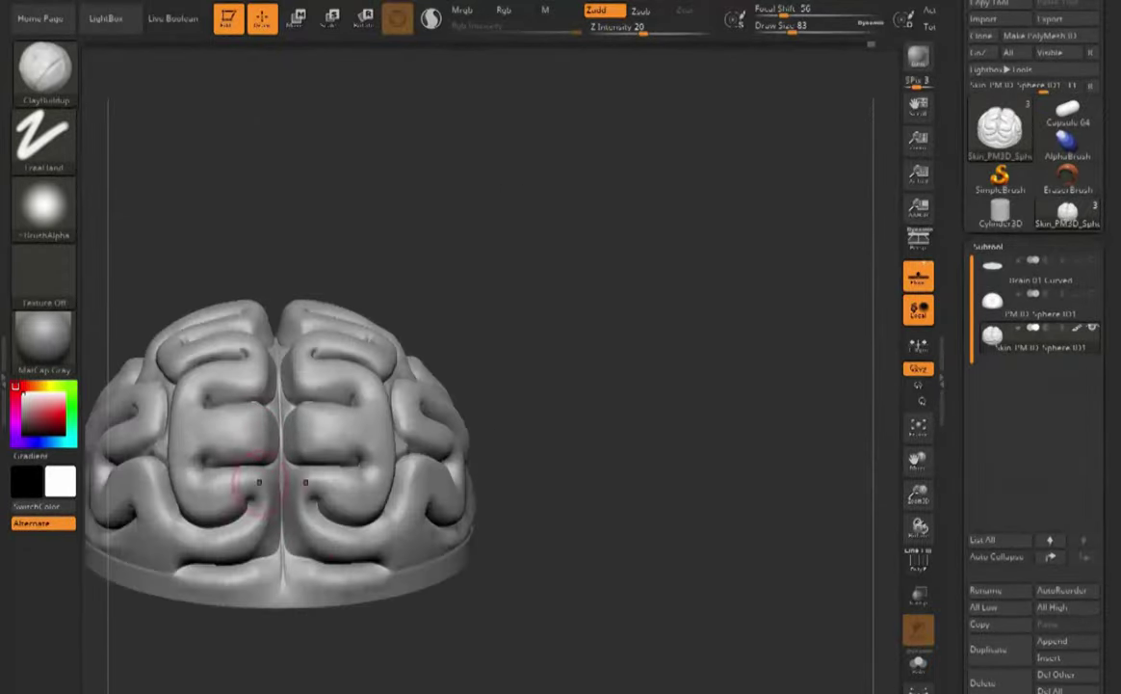
right_click_drag(381, 183, 370, 243)
right_click_drag(452, 208, 390, 226)
right_click_drag(462, 231, 540, 140)
- Tighten the creases on the front and sides with the Pinch brush at draw size 83
key("b")
key("p")
key("i")
mouse_move(429, 280)
right_mouse_down()
mouse_move(419, 301)
mouse_move(313, 294)
mouse_move(390, 287)
mouse_move(409, 314)
mouse_move(405, 364)
mouse_move(387, 356)
right_mouse_up()
mouse_move(255, 217)
right_mouse_down()
mouse_move(205, 222)
mouse_move(250, 212)
mouse_move(414, 256)
mouse_move(344, 298)
right_mouse_up()
right_click_drag(456, 233, 627, 279)
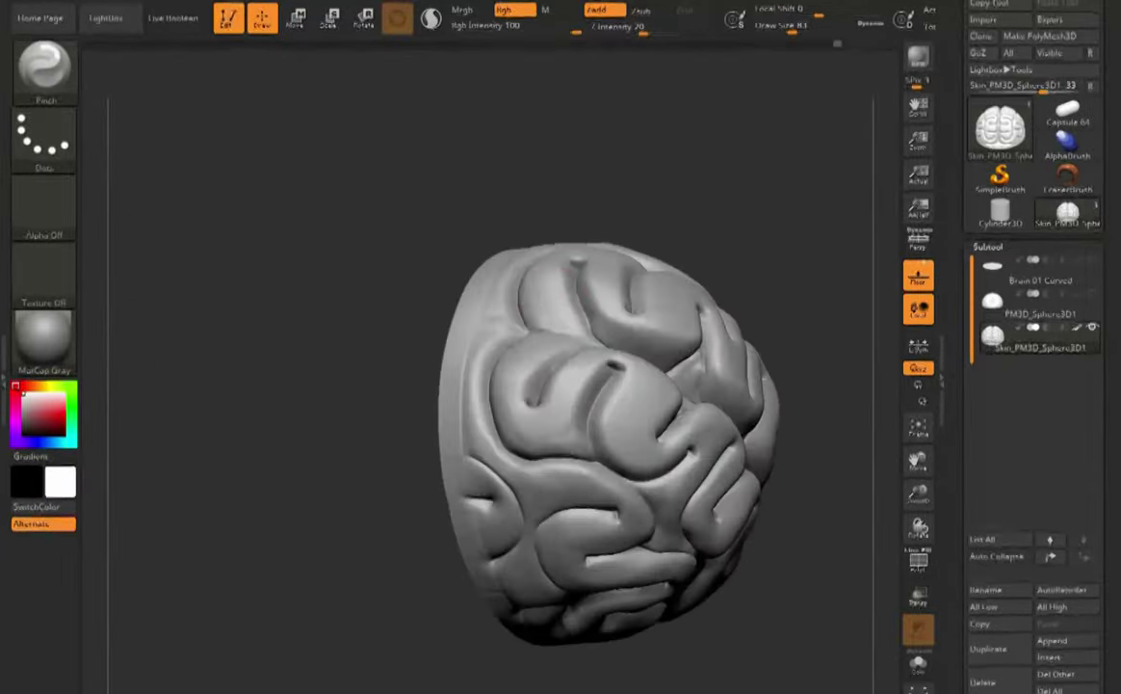
mouse_move(771, 181)
right_mouse_down()
mouse_move(679, 179)
mouse_move(651, 149)
mouse_move(665, 82)
mouse_move(708, 101)
mouse_move(689, 106)
mouse_move(539, 260)
right_mouse_up()
- Build up the upper folds beside the central groove with the ClayBuildup brush
key("b")
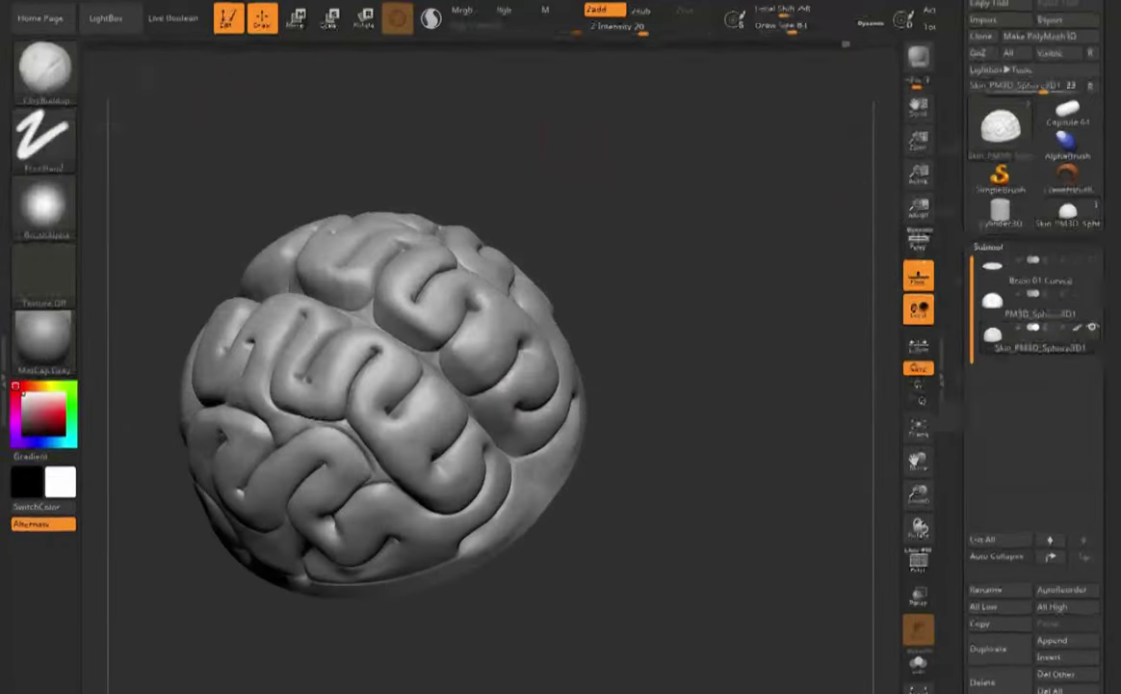
key("c")
key("b")
right_click_drag(470, 359, 463, 323)
key("bracketright")
left_click_drag(420, 339, 395, 329)
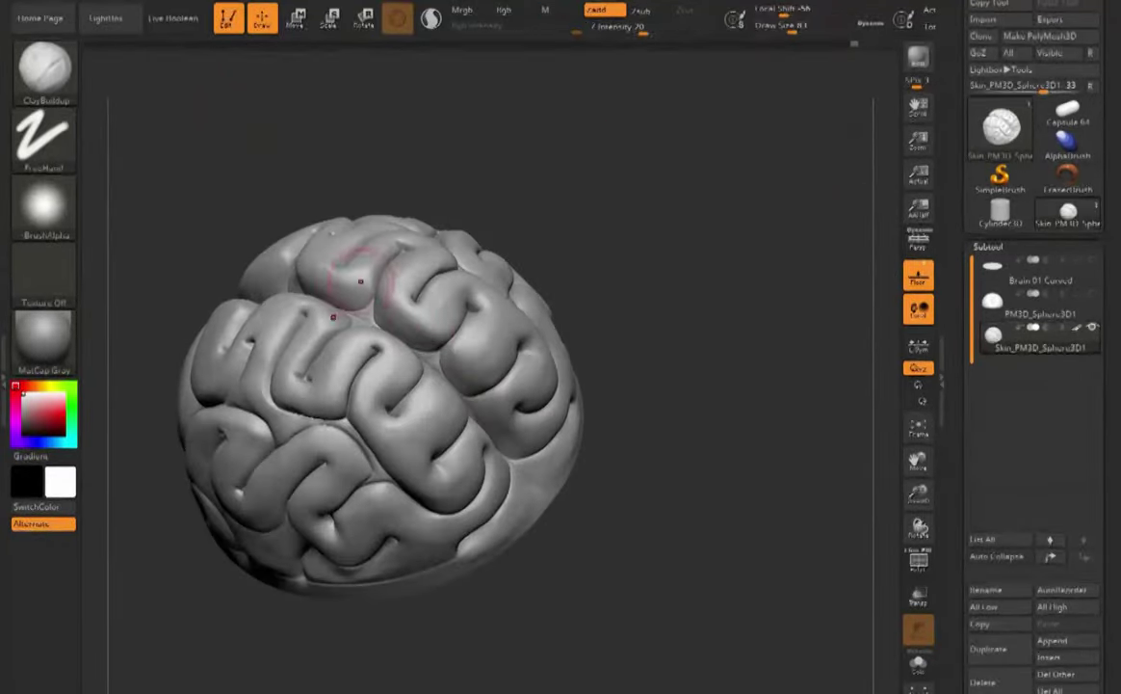
right_click_drag(362, 246, 342, 274)
left_click_drag(342, 275, 326, 263)
mouse_move(424, 356)
right_mouse_down()
mouse_move(453, 332)
mouse_move(501, 241)
mouse_move(425, 342)
mouse_move(399, 313)
right_mouse_up()
- Adjust the shape of the upper folds with the Move brush
key("b")
key("m")
key("v")
left_click_drag(399, 313, 390, 303)
mouse_move(391, 303)
right_mouse_down()
mouse_move(354, 221)
mouse_move(689, 107)
mouse_move(641, 101)
mouse_move(638, 145)
right_mouse_up()
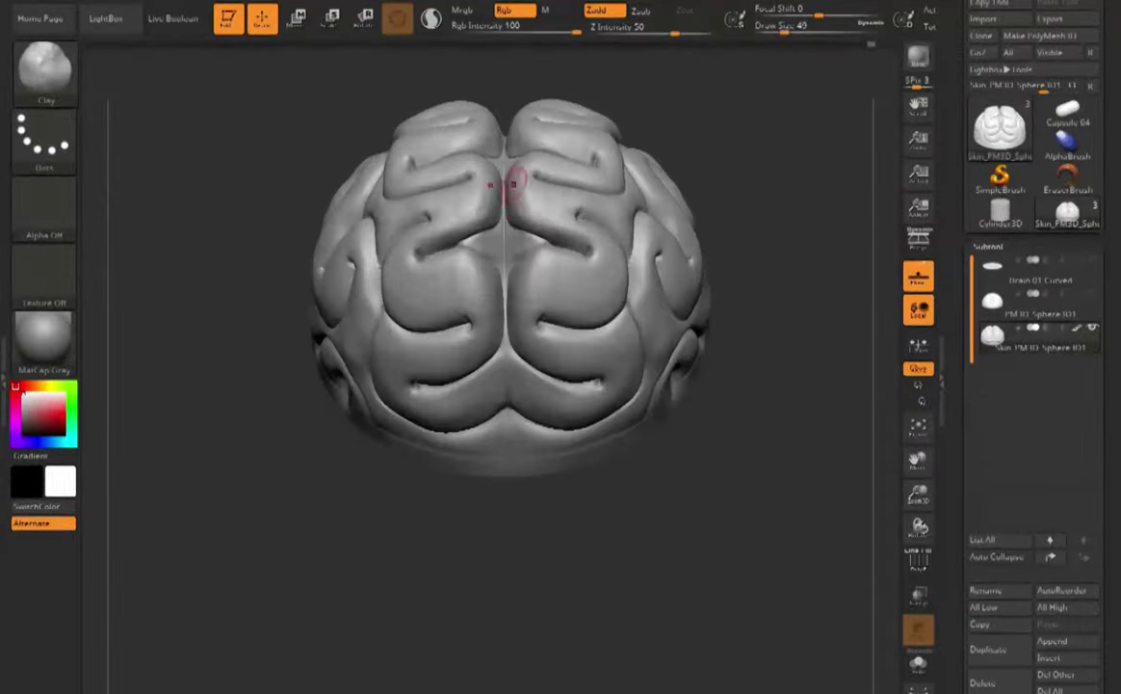
- Fill out the folds along the central groove at the front with the Clay brush at draw size 49
key("b")
key("c")
key("l")
mouse_move(514, 175)
right_mouse_down()
mouse_move(559, 193)
mouse_move(547, 207)
right_mouse_up()
- Build up the folds with the ClayBuildup brush at draw size 77 and redefine their creases with the DamStandard brush
key("b")
key("c")
key("b")
mouse_move(527, 283)
right_mouse_down()
mouse_move(686, 325)
mouse_move(752, 183)
mouse_move(578, 289)
mouse_move(431, 400)
mouse_move(426, 448)
mouse_move(323, 439)
mouse_move(472, 482)
right_mouse_up()
right_click_drag(600, 207, 525, 199)
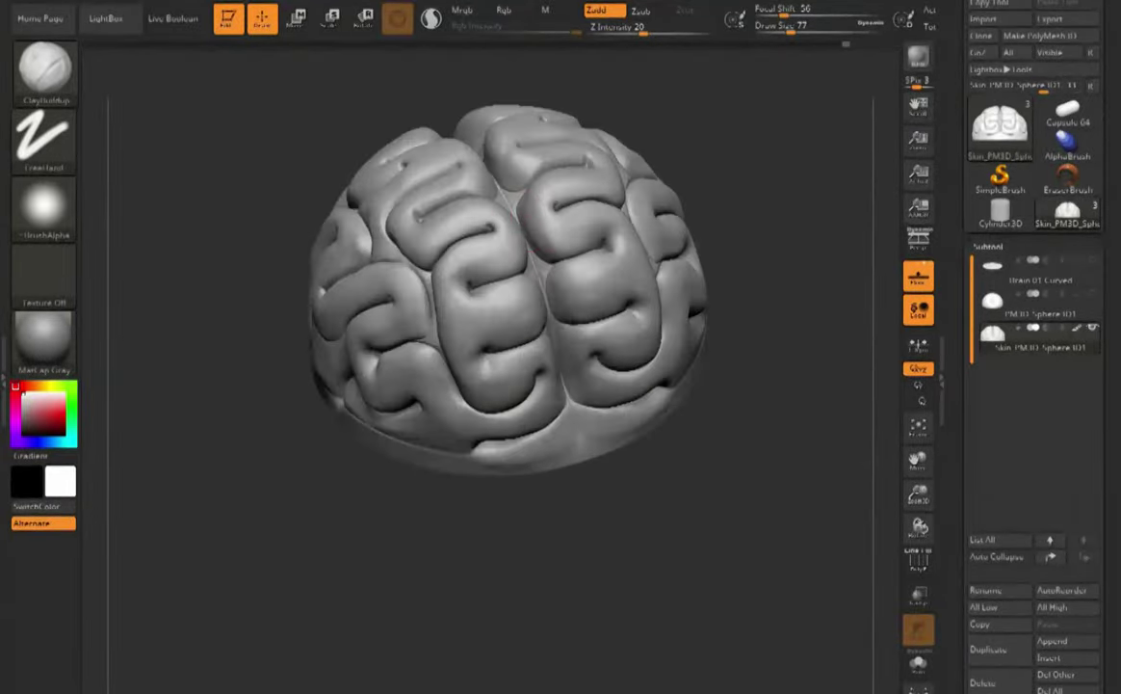
right_click_drag(578, 229, 487, 265)
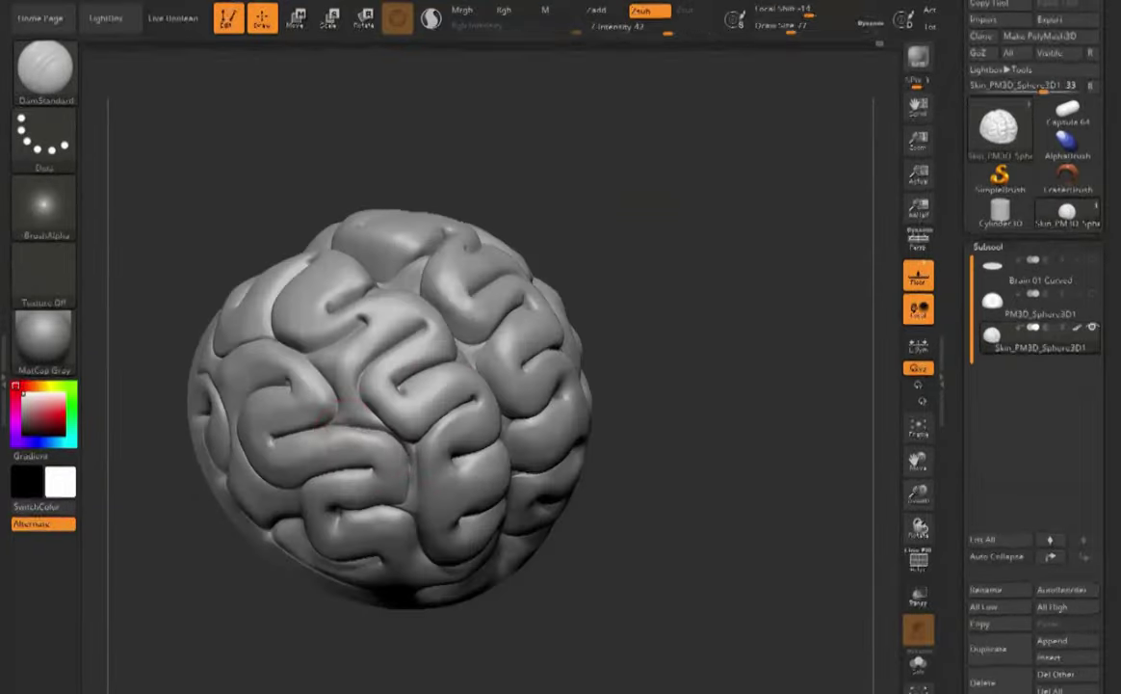
mouse_move(356, 430)
right_mouse_down()
mouse_move(274, 371)
mouse_move(414, 390)
mouse_move(352, 376)
mouse_move(356, 397)
right_mouse_up()
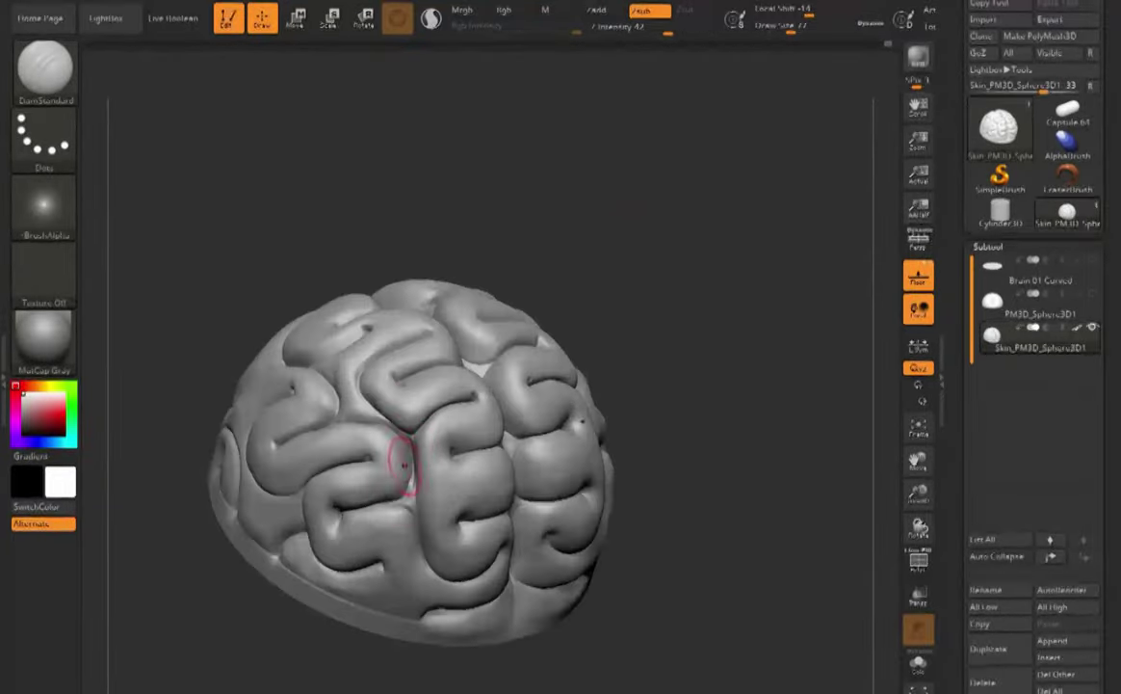
- Pinch the creases between the side folds with the Pinch brush at draw size 77
key("b")
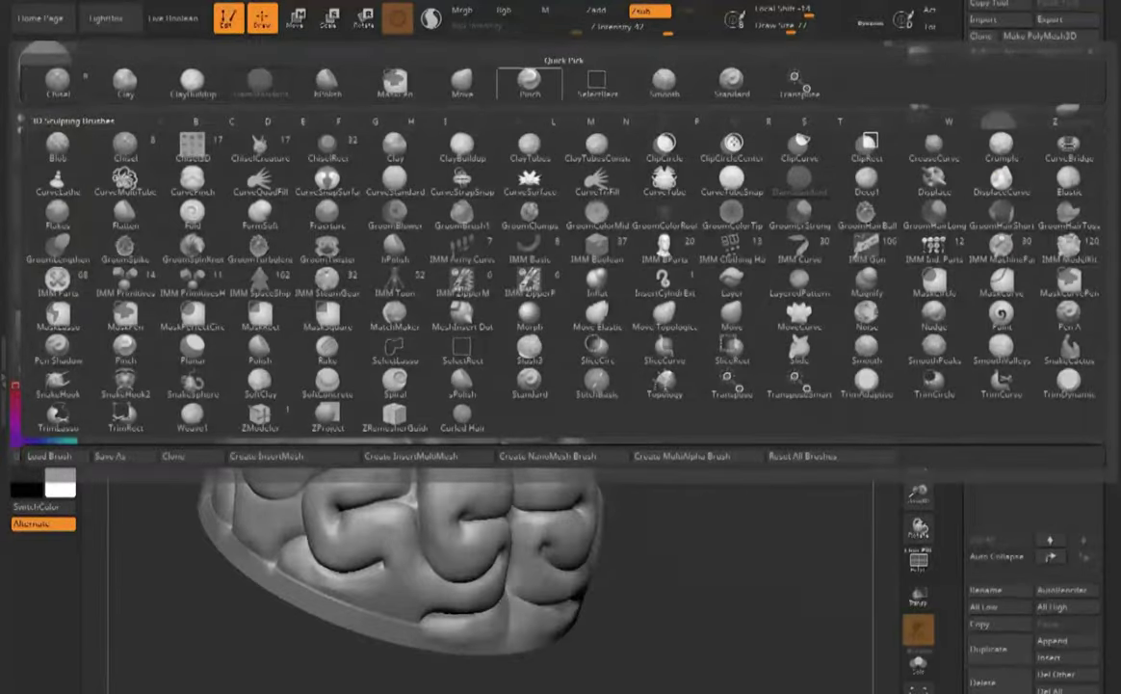
left_click(528, 83)
right_click_drag(380, 509, 424, 540)
right_click_drag(385, 400, 345, 376)
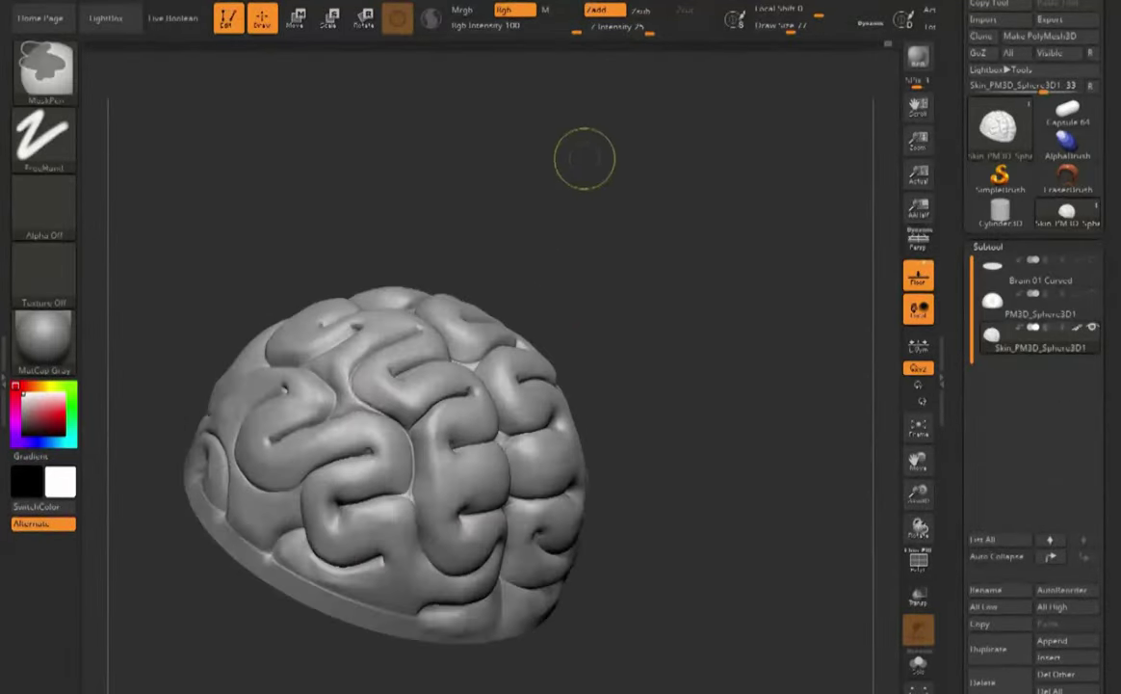
mouse_move(414, 366)
right_mouse_down()
mouse_move(362, 404)
mouse_move(422, 400)
right_mouse_up()
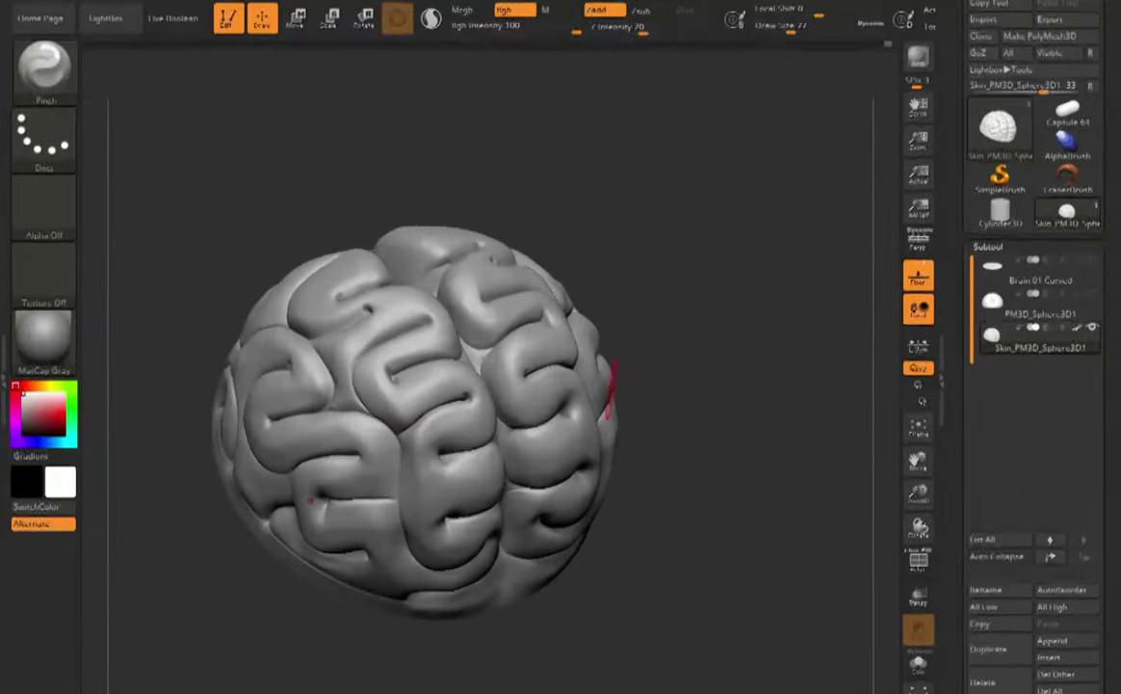
mouse_move(385, 453)
right_mouse_down()
mouse_move(457, 433)
mouse_move(357, 424)
mouse_move(400, 410)
right_mouse_up()
right_click_drag(400, 550, 395, 626)
- Add volume where the upper side folds meet using the Clay brush at draw size 77
key("b")
key("c")
key("l")
left_click_drag(307, 311, 344, 292)
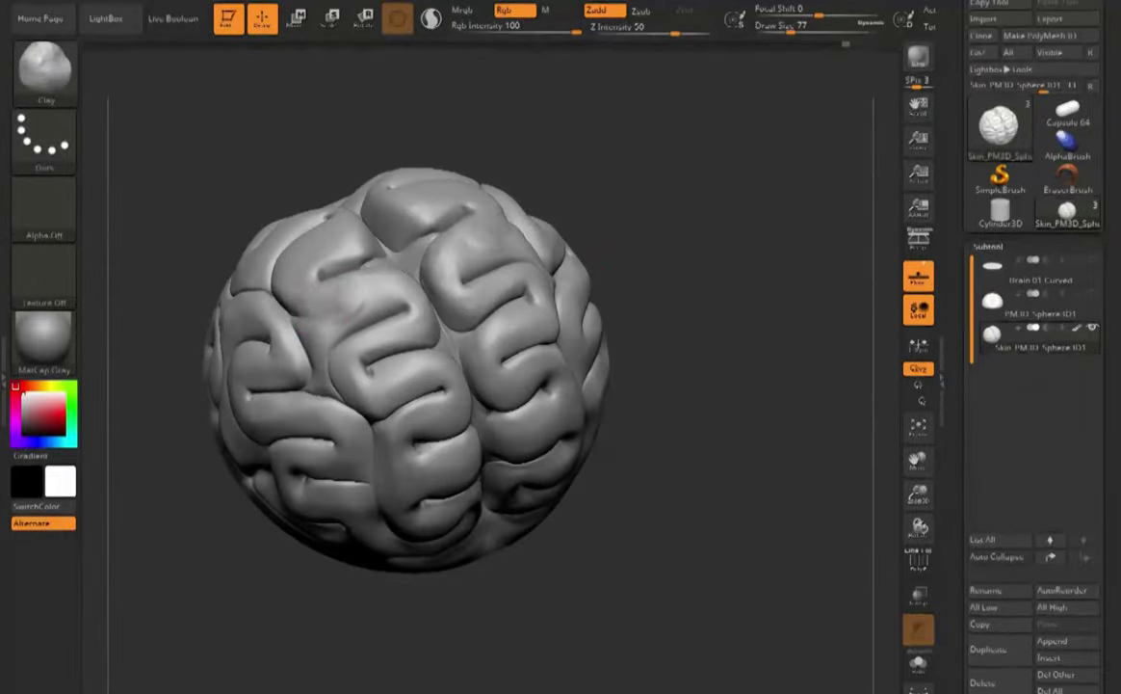
- Recut the upper side creases with the DamStandard brush and thicken the surrounding folds with the ClayBuildup brush
key("b")
key("d")
key("s")
mouse_move(539, 332)
right_mouse_down()
mouse_move(501, 313)
mouse_move(550, 337)
right_mouse_up()
key("b")
key("c")
key("b")
mouse_move(331, 331)
right_mouse_down()
mouse_move(386, 337)
mouse_move(318, 322)
mouse_move(357, 332)
right_mouse_up()
- Carve the dividing creases between the upper side folds with the DamStandard brush
key("b")
key("d")
key("s")
mouse_move(351, 188)
right_mouse_down()
mouse_move(419, 183)
mouse_move(385, 197)
mouse_move(460, 207)
mouse_move(451, 188)
mouse_move(436, 199)
right_mouse_up()
- Tighten the creases between the upper brain folds with the Pinch brush at draw size 77
key("b")
key("p")
key("i")
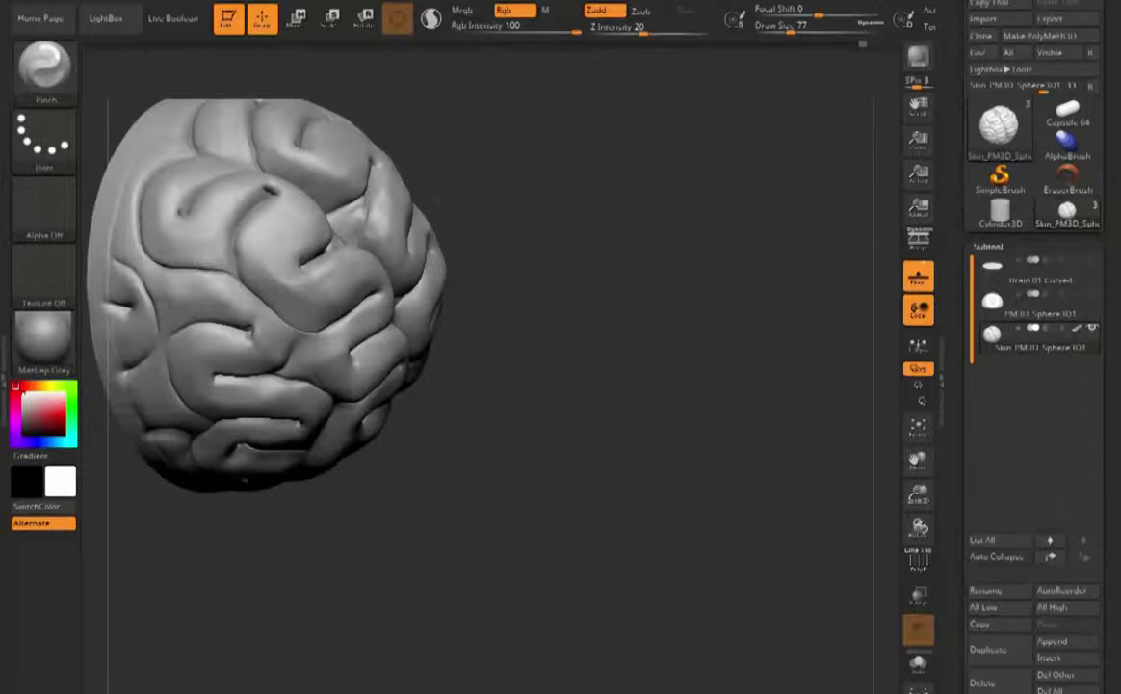
- Recut the creases around the upper side folds with the DamStandard brush at draw size 77
key("b")
key("d")
key("s")
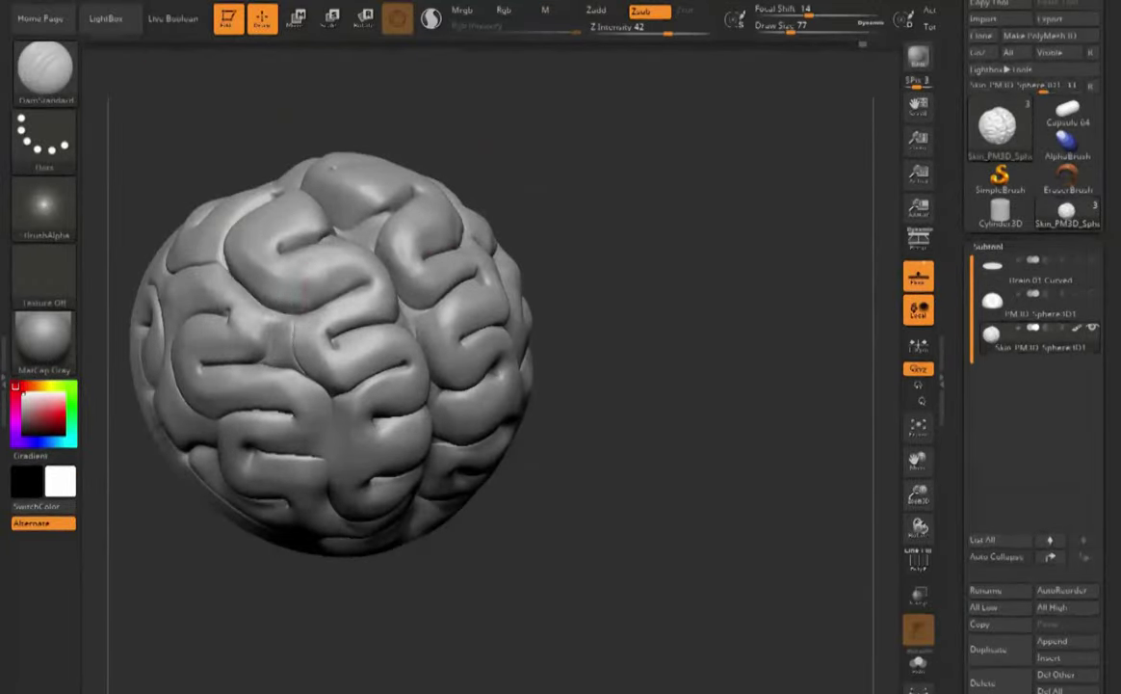
right_click_drag(567, 168, 583, 185)
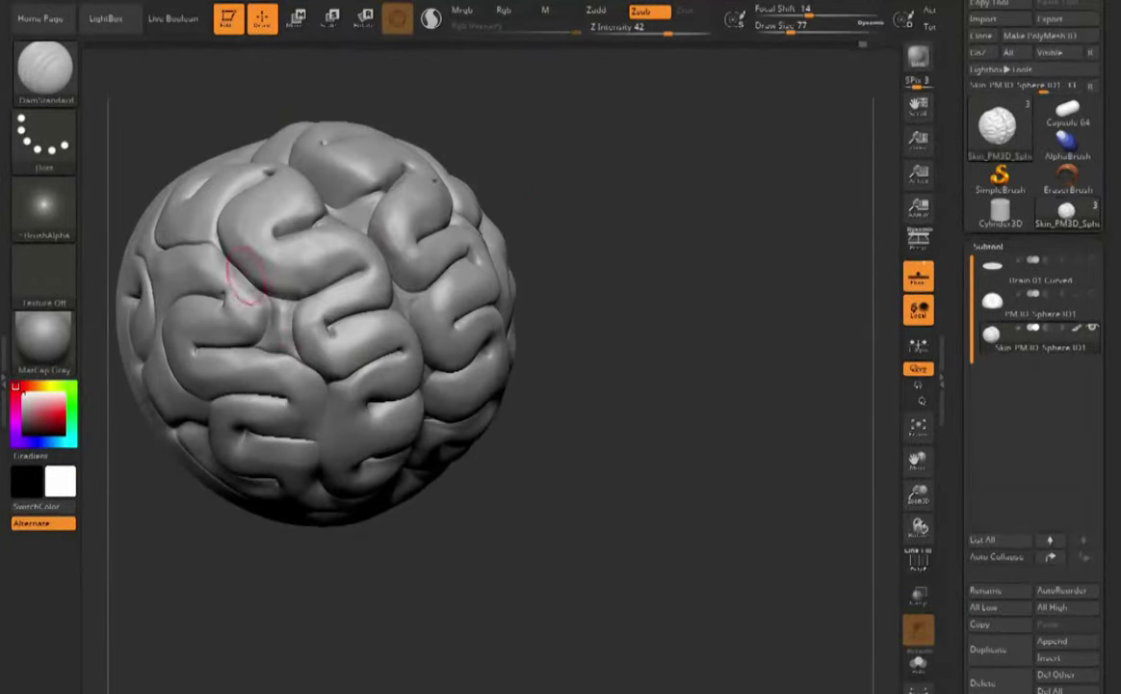
right_click_drag(243, 282, 236, 248)
right_click_drag(160, 300, 220, 302)
- Pinch the recut creases between the side folds to sharpen them
key("b")
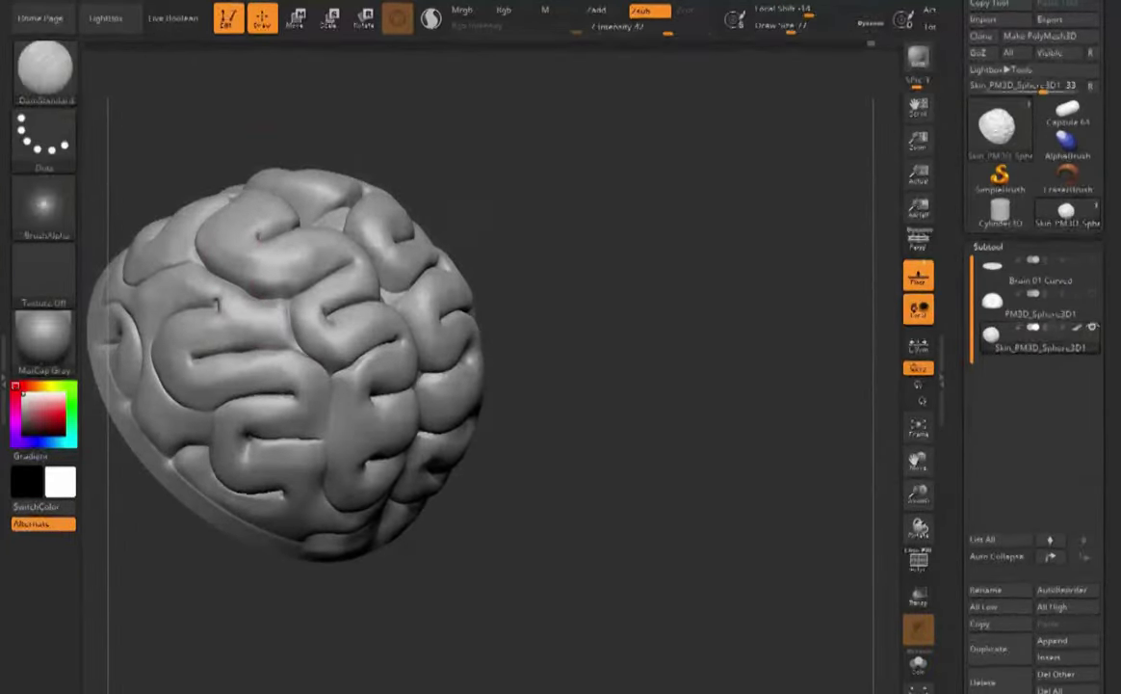
key("b")
mouse_move(289, 318)
right_mouse_down()
mouse_move(280, 265)
mouse_move(299, 323)
right_mouse_up()
key("p")
key("i")
- Deepen the creases beside the middle side folds with DamStandard and smooth the adjoining surfaces
key("b")
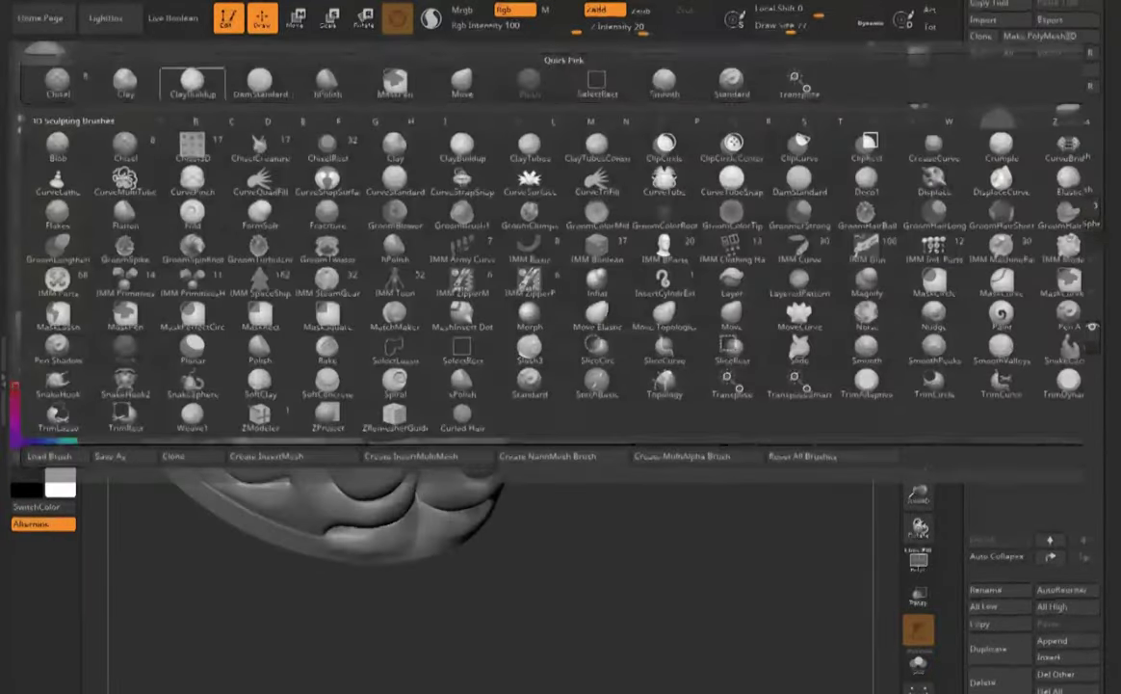
key("d")
key("s")
right_click_drag(315, 395, 303, 424)
left_click_drag(330, 365, 323, 387, "shift")
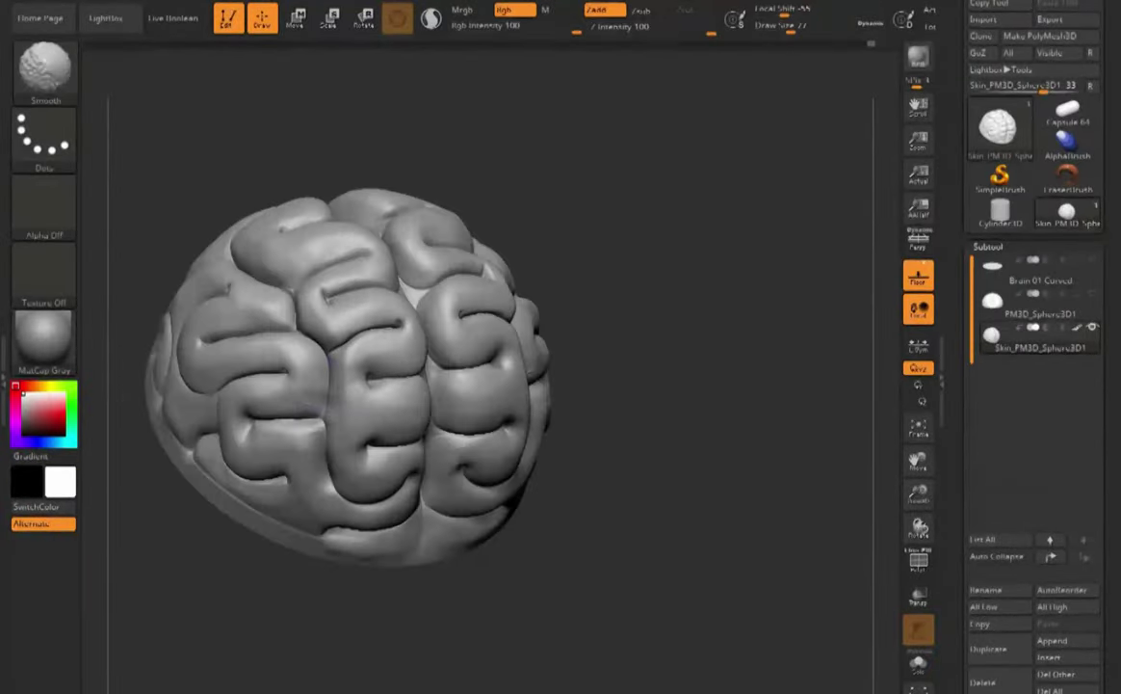
right_click_drag(324, 381, 332, 400)
left_click_drag(349, 362, 358, 374, "shift")
mouse_move(359, 374)
right_mouse_down()
mouse_move(385, 260)
mouse_move(327, 371)
mouse_move(361, 364)
mouse_move(326, 394)
mouse_move(352, 439)
mouse_move(323, 409)
right_mouse_up()
- Build up the volume of the side folds with the ClayBuildup brush at draw size 80 and smooth the transitions
key("b")
key("c")
key("b")
left_click(791, 30)
left_click_drag(323, 409, 318, 385, "shift")
right_click_drag(318, 386, 314, 409)
right_click_drag(175, 265, 162, 227)
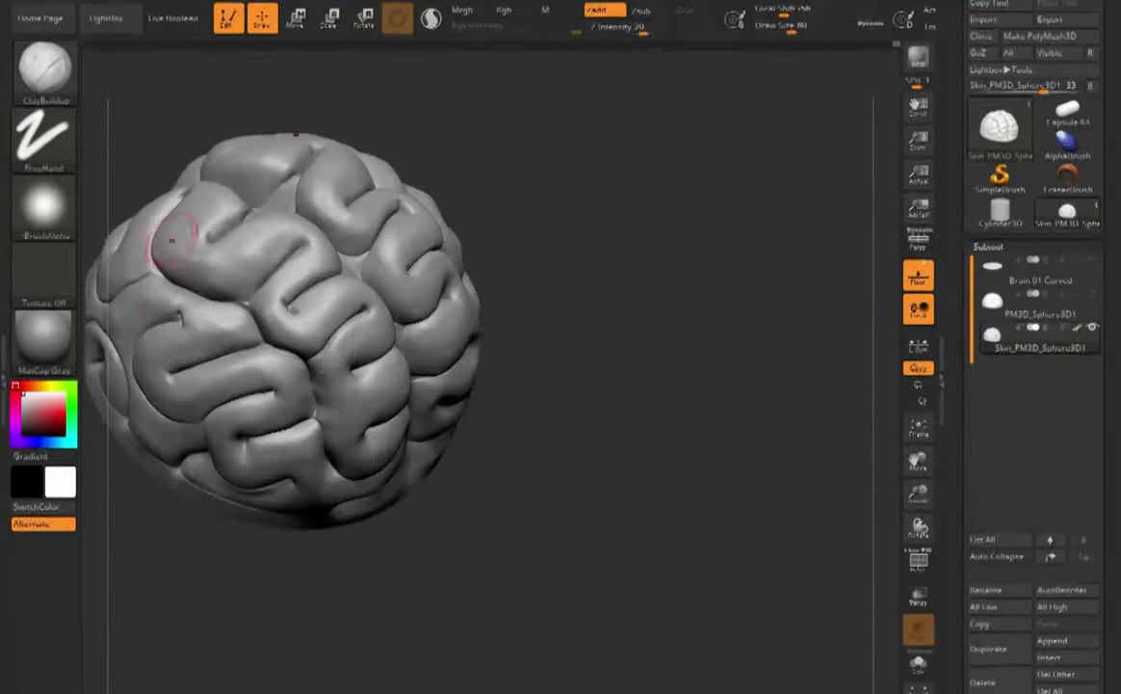
right_click_drag(322, 424, 400, 414)
mouse_move(400, 414)
right_mouse_down("alt")
mouse_move(424, 558)
mouse_move(361, 501)
mouse_move(368, 344)
right_mouse_up("alt")
- Carve the creases separating the upper folds with the DamStandard brush at draw size 80
key("b")
key("d")
key("s")
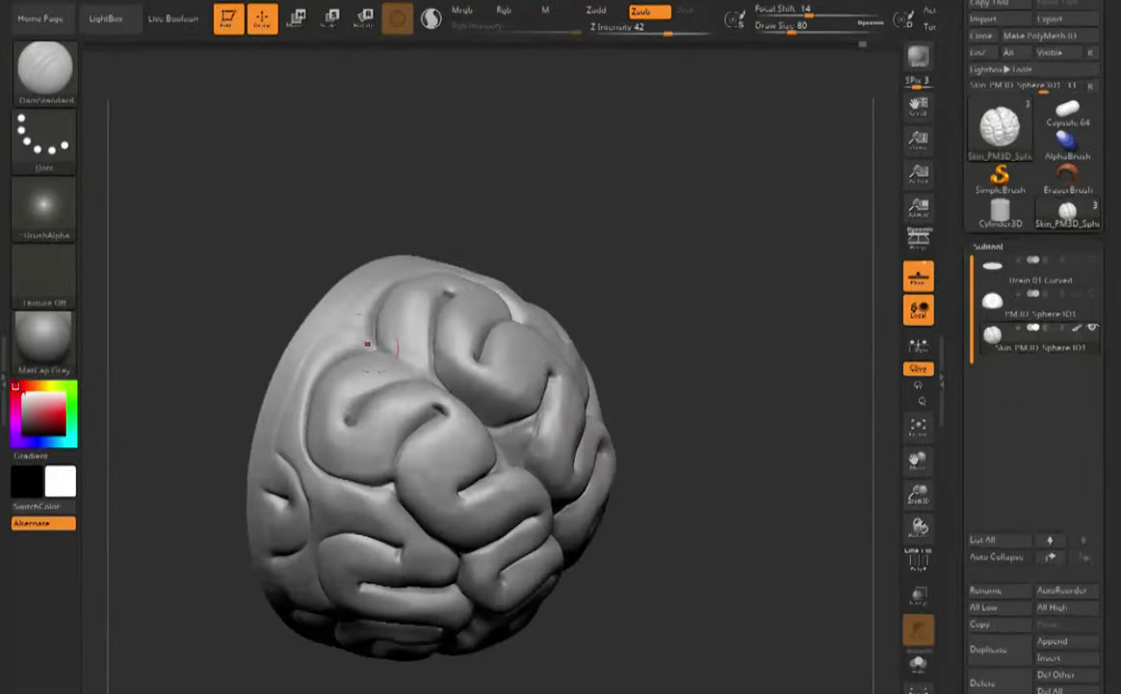
mouse_move(474, 366)
right_mouse_down()
mouse_move(520, 453)
mouse_move(463, 448)
mouse_move(525, 463)
right_mouse_up()
mouse_move(463, 621)
right_mouse_down()
mouse_move(472, 539)
mouse_move(443, 598)
mouse_move(433, 511)
mouse_move(467, 506)
right_mouse_up()
- Thicken the folds around the central gap and along the lower side with the ClayBuildup brush at draw size 80
key("b")
key("c")
key("b")
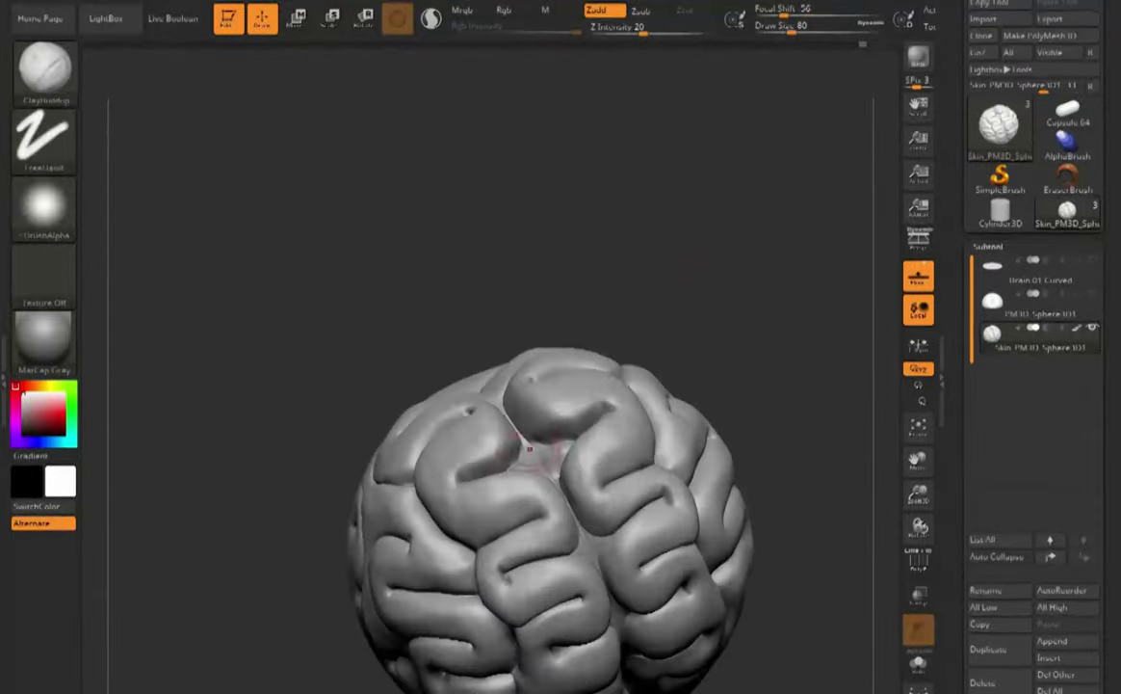
right_click_drag(510, 414, 554, 482)
mouse_move(721, 377)
right_mouse_down()
mouse_move(486, 576)
mouse_move(449, 488)
mouse_move(469, 470)
mouse_move(433, 523)
mouse_move(326, 415)
mouse_move(305, 531)
mouse_move(278, 294)
mouse_move(328, 384)
mouse_move(380, 424)
mouse_move(443, 433)
mouse_move(413, 557)
mouse_move(334, 470)
mouse_move(424, 482)
mouse_move(259, 497)
right_mouse_up()
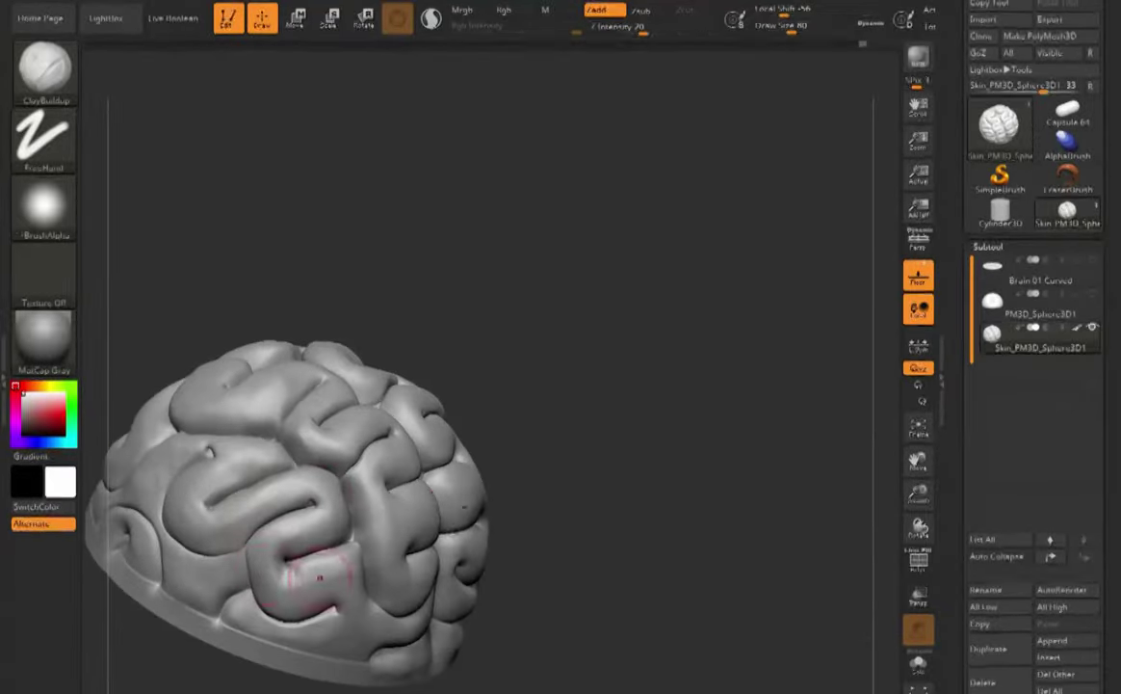
right_click_drag(321, 576, 335, 626)
right_click_drag(576, 288, 771, 308)
mouse_move(583, 288)
left_mouse_down()
mouse_move(376, 448)
mouse_move(361, 414)
mouse_move(577, 197)
left_mouse_up()
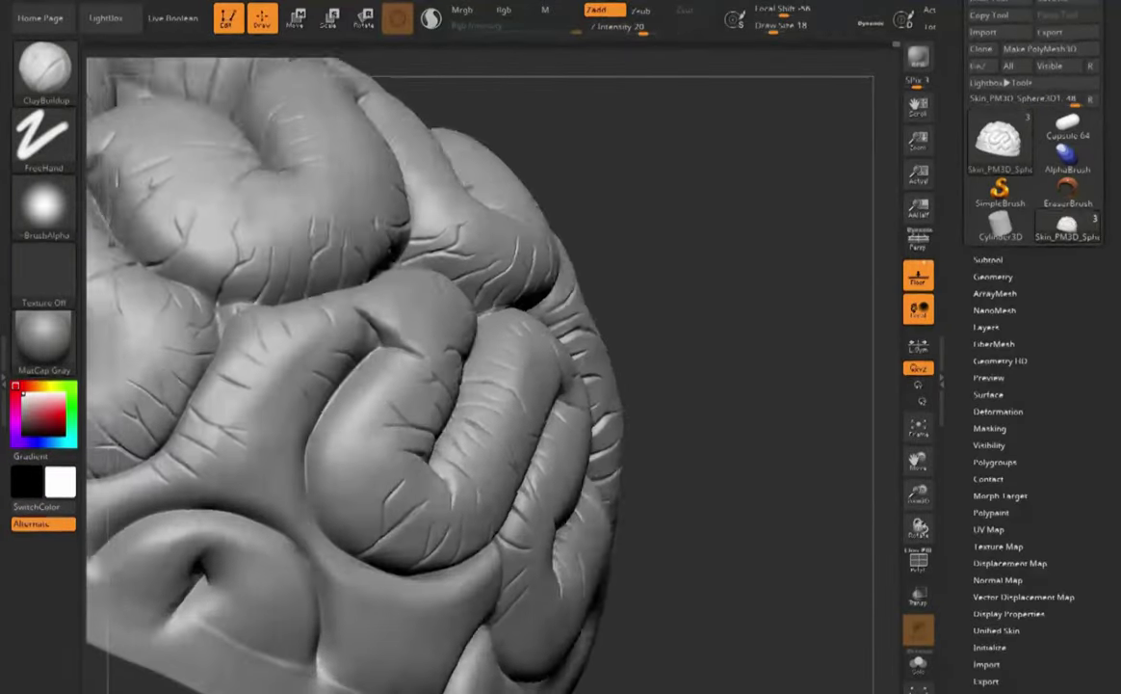
- Engrave fine wrinkles on the side fold above the small round lobe with DamStandard at draw size 8, undo the last stroke, and save
right_click_drag(694, 385, 680, 410)
key("b")
key("d")
key("s")
mouse_move(616, 434)
right_mouse_down("alt")
mouse_move(708, 435)
mouse_move(616, 414)
right_mouse_up("alt")
mouse_move(266, 291)
left_mouse_down()
mouse_move(254, 326)
mouse_move(303, 357)
mouse_move(276, 377)
mouse_move(295, 387)
left_mouse_up()
key("ctrl+z")
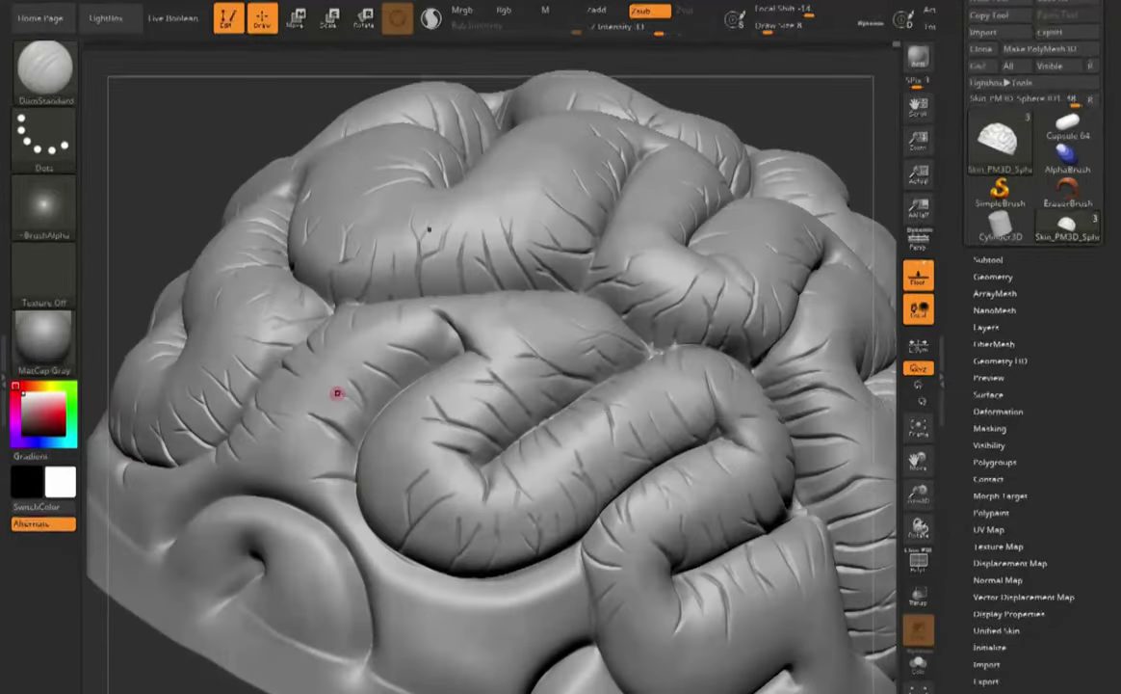
key("ctrl+s")
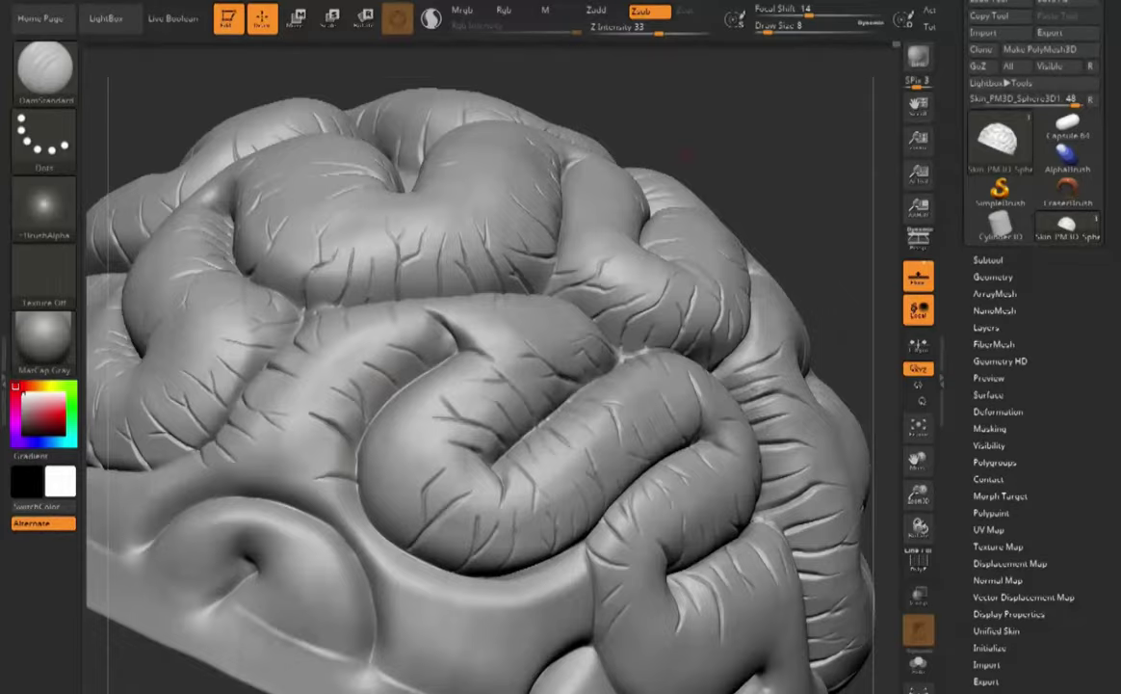
- Engrave fine wrinkles across the coiled side fold and the band beneath it with DamStandard at draw size 8
left_click_drag(686, 154, 770, 145)
left_click_drag(770, 251, 713, 332)
left_click_drag(391, 435, 424, 433)
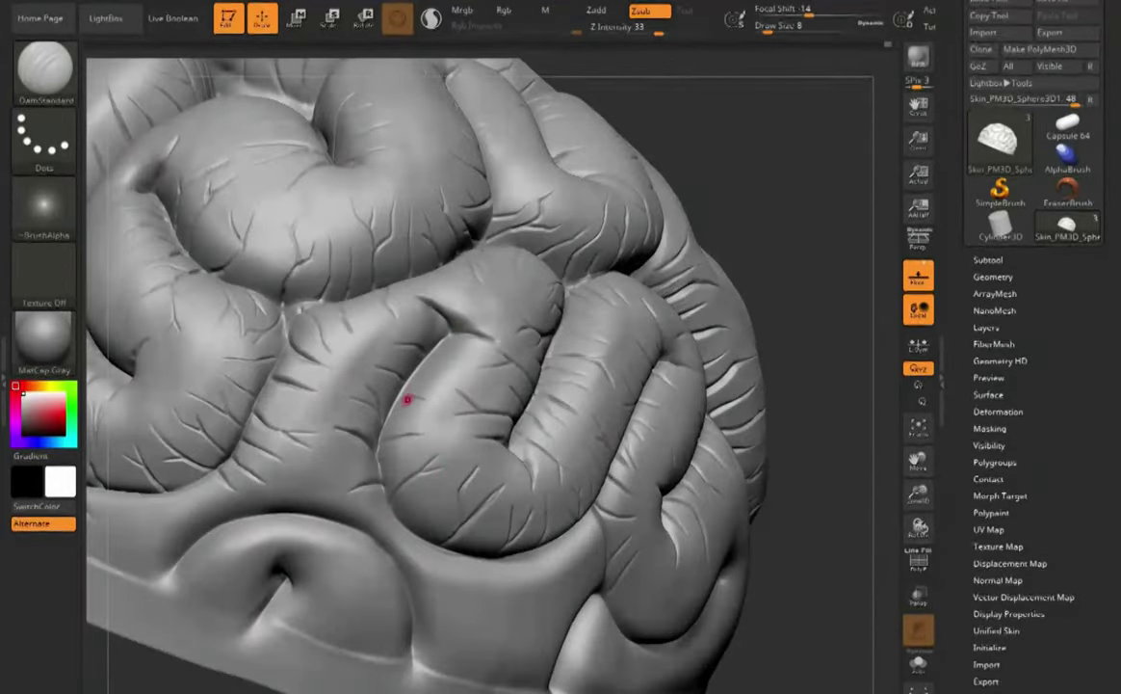
right_click_drag(426, 403, 690, 202)
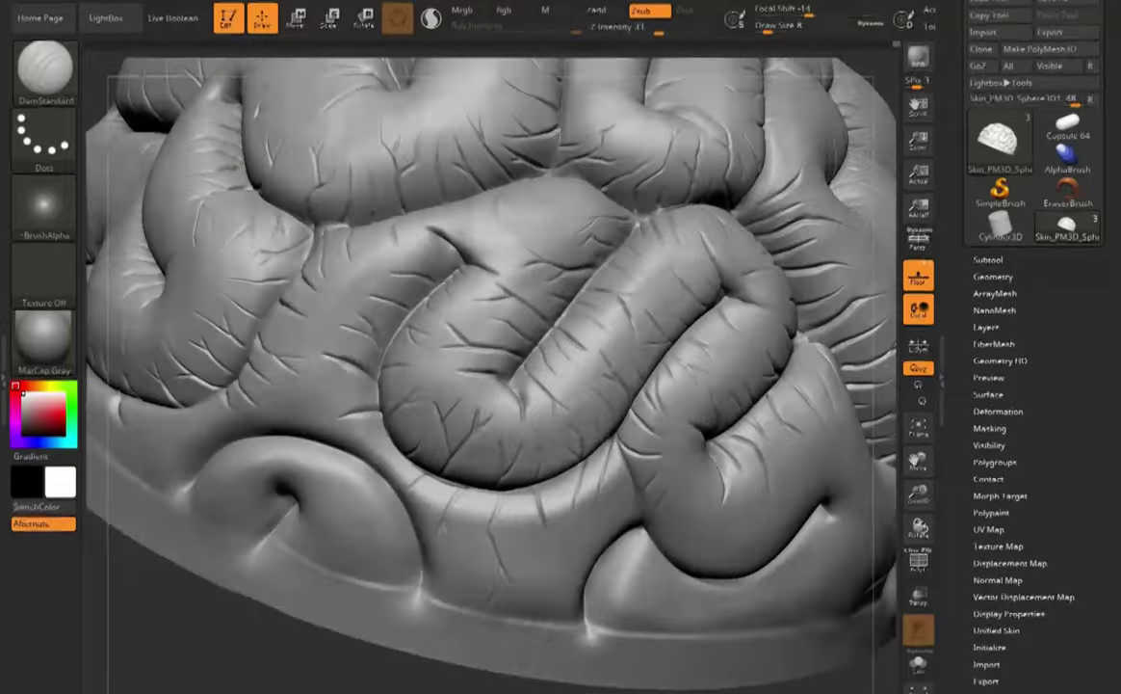
left_click_drag(893, 438, 686, 472, "alt")
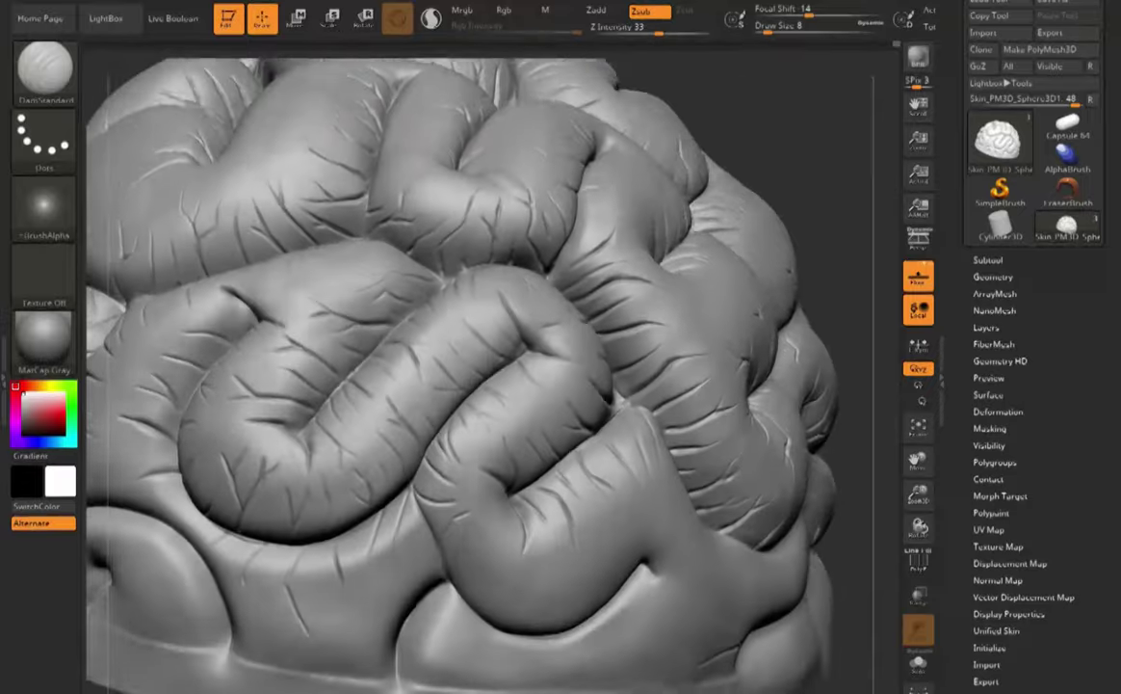
left_click_drag(525, 463, 444, 543)
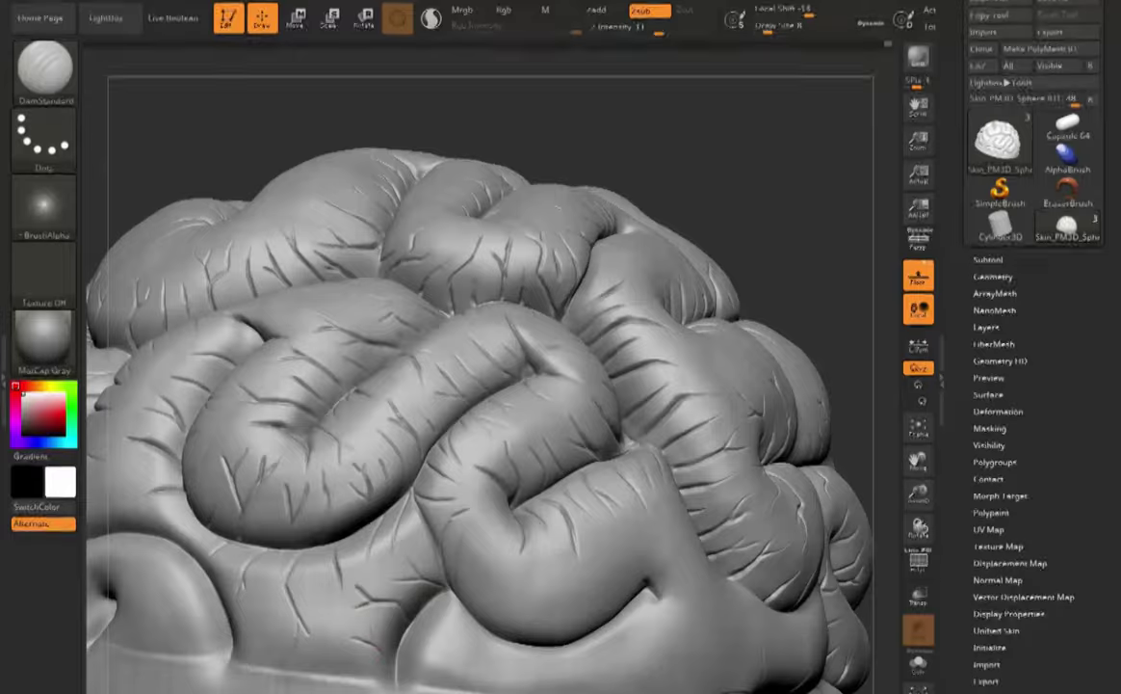
- Add fine branching wrinkles along the lower edge and bend of the hooked fold beside the coiled fold
left_click_drag(531, 661, 516, 692)
right_click_drag(480, 574, 481, 520)
mouse_move(310, 533)
right_mouse_down()
mouse_move(313, 578)
mouse_move(310, 525)
right_mouse_up()
left_click_drag(525, 644, 547, 588)
left_click_drag(541, 623, 559, 596)
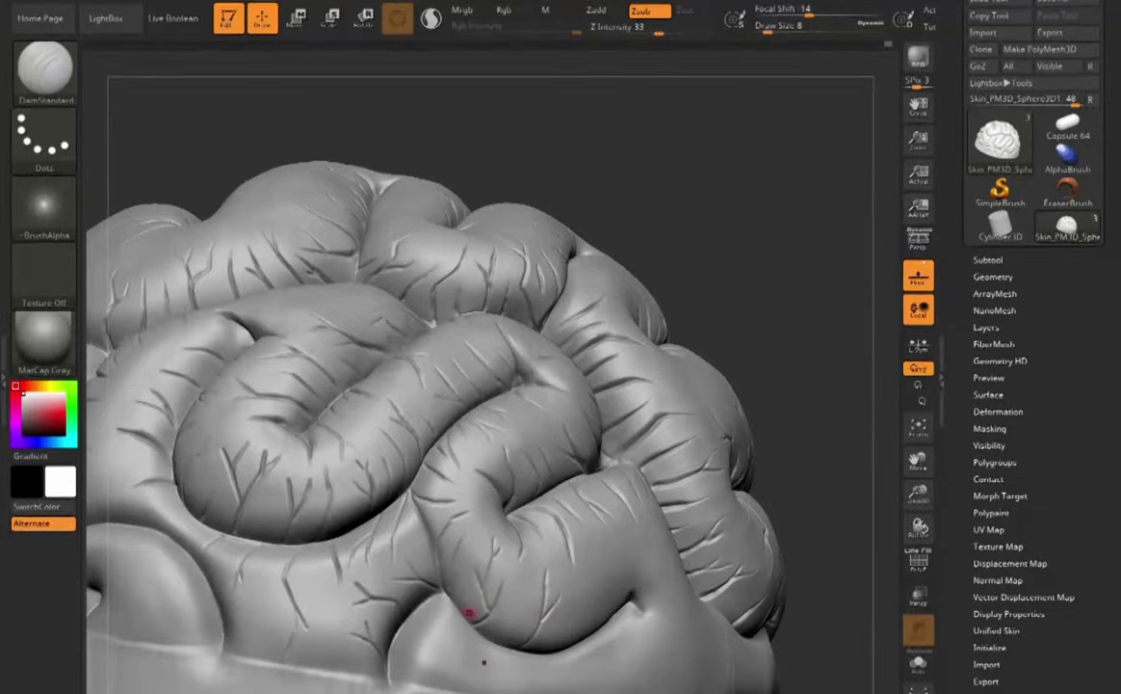
right_click_drag(469, 612, 656, 591)
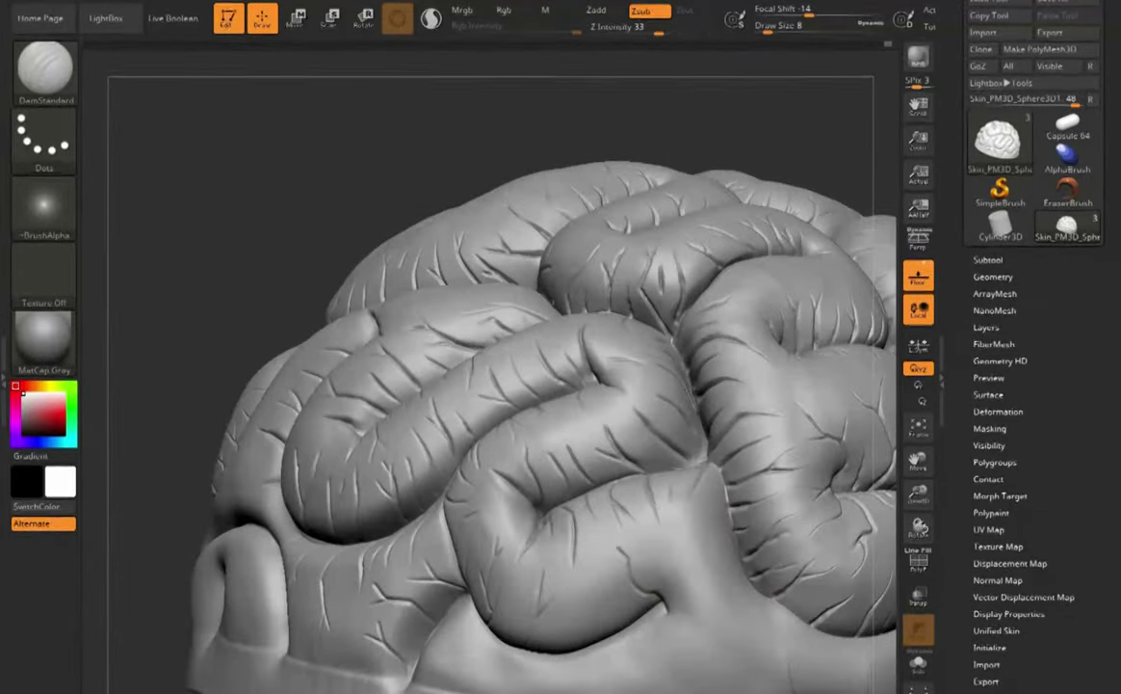
mouse_move(649, 278)
right_mouse_down()
mouse_move(586, 308)
mouse_move(497, 453)
right_mouse_up()
- Engrave wrinkles at the inner bend of the coiled fold and on the far end of the hooked fold
left_click_drag(588, 328, 511, 377)
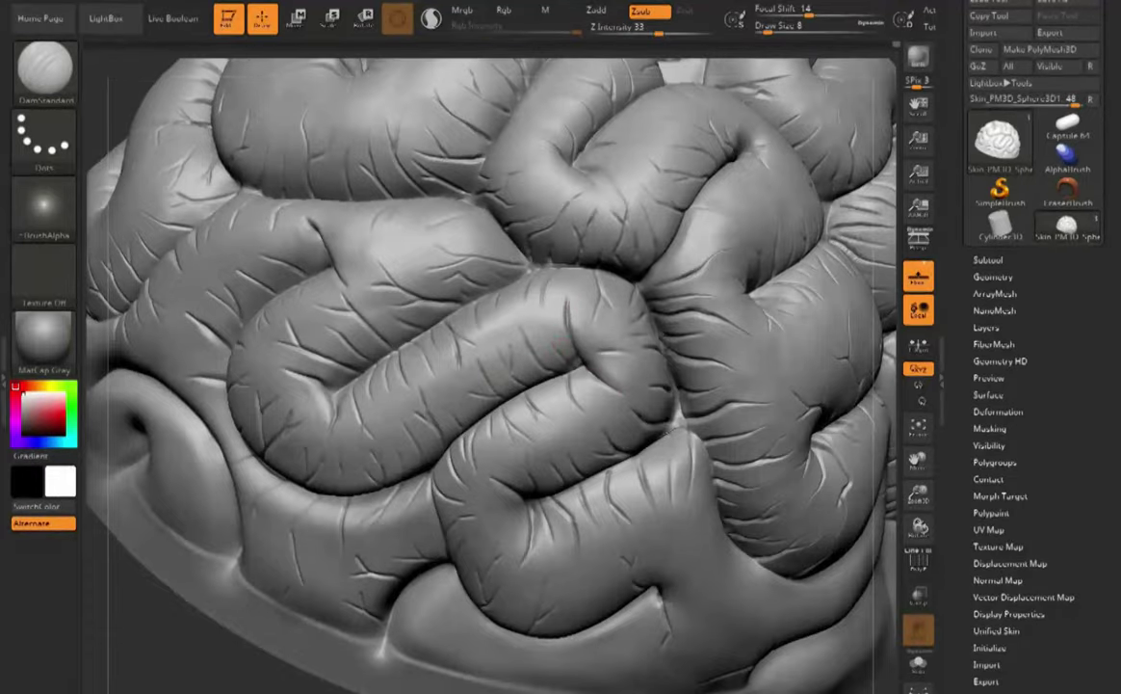
key("f")
right_click_drag(617, 337, 658, 412)
right_click_drag(734, 391, 784, 620, "ctrl")
right_click_drag(783, 620, 557, 456, "alt")
left_click_drag(595, 472, 560, 519)
left_click_drag(558, 450, 584, 435)
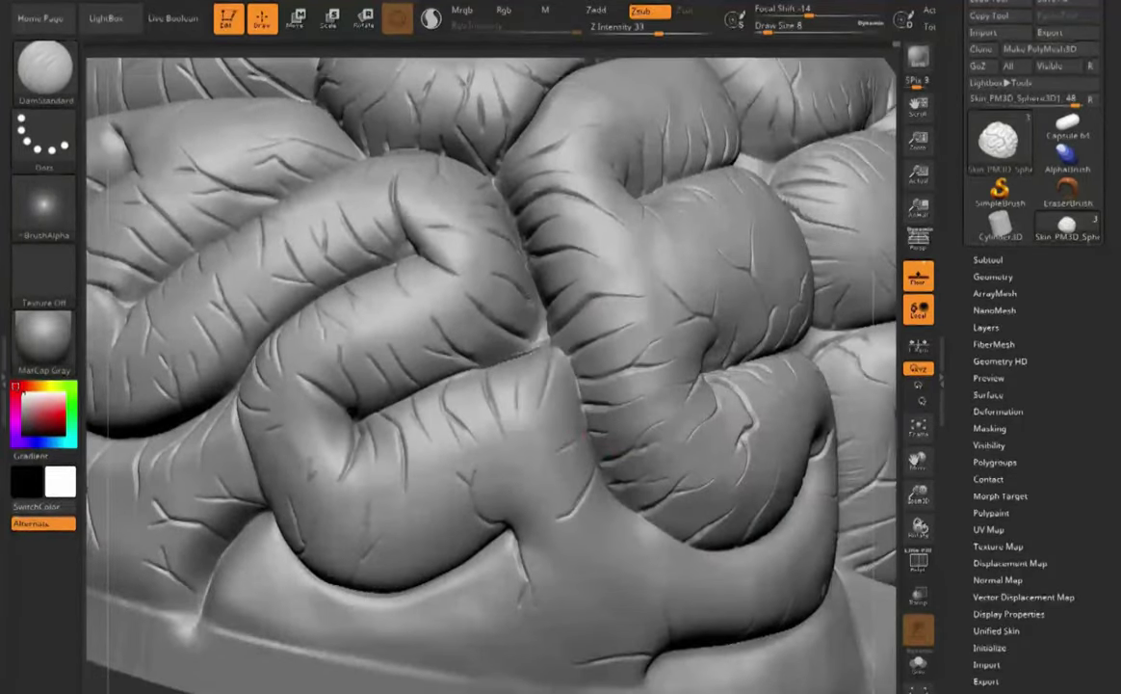
- Engrave wrinkles along the curved band that wraps beneath the neighbouring round fold
left_click_drag(643, 522, 634, 574)
mouse_move(679, 542)
left_mouse_down()
mouse_move(675, 573)
mouse_move(721, 588)
left_mouse_up()
left_click_drag(758, 547, 767, 577)
mouse_move(867, 434)
right_mouse_down()
mouse_move(815, 468)
mouse_move(805, 520)
mouse_move(790, 522)
right_mouse_up()
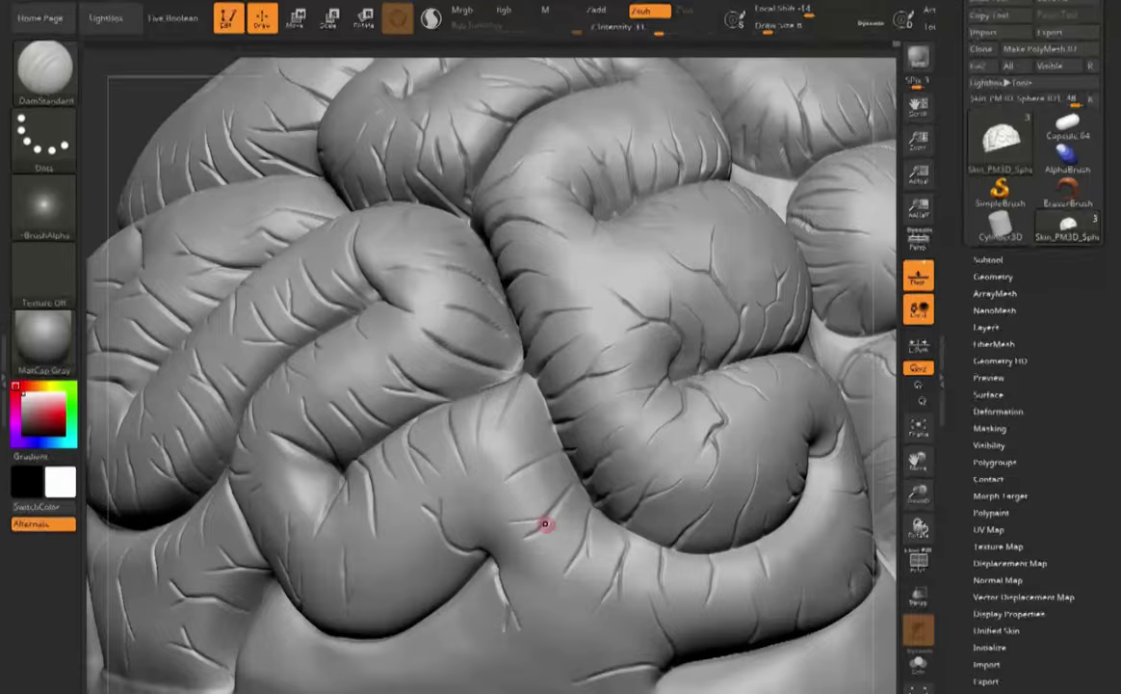
left_click_drag(483, 392, 474, 420)
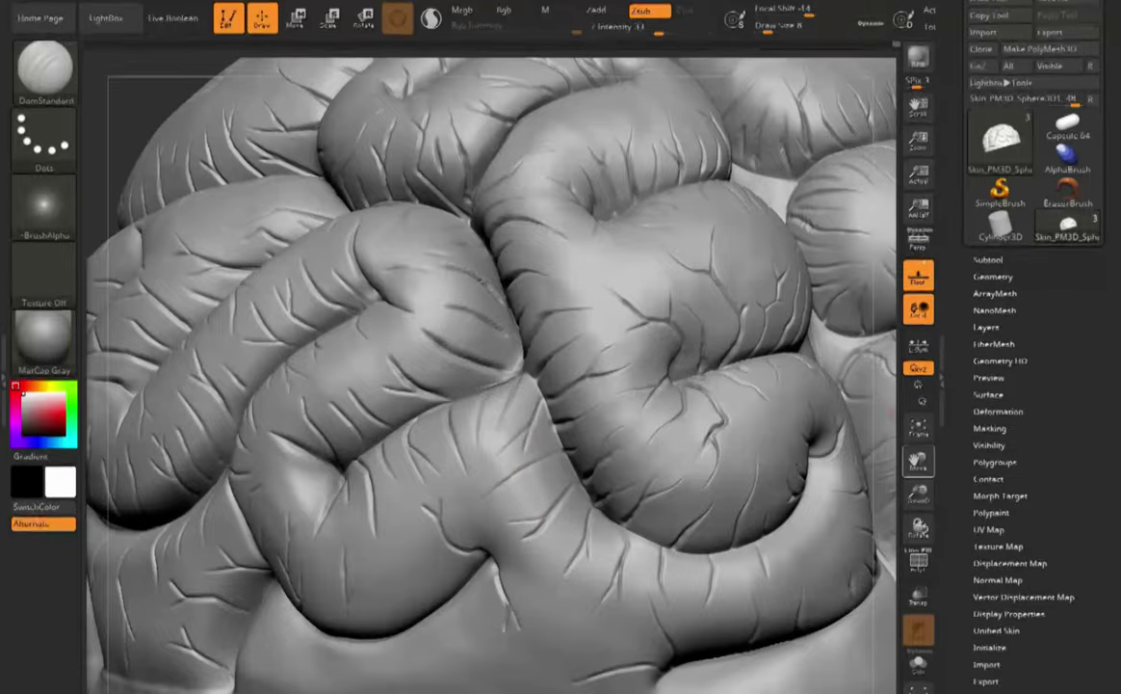
right_click_drag(635, 655, 499, 513, "alt")
left_click_drag(500, 517, 453, 518)
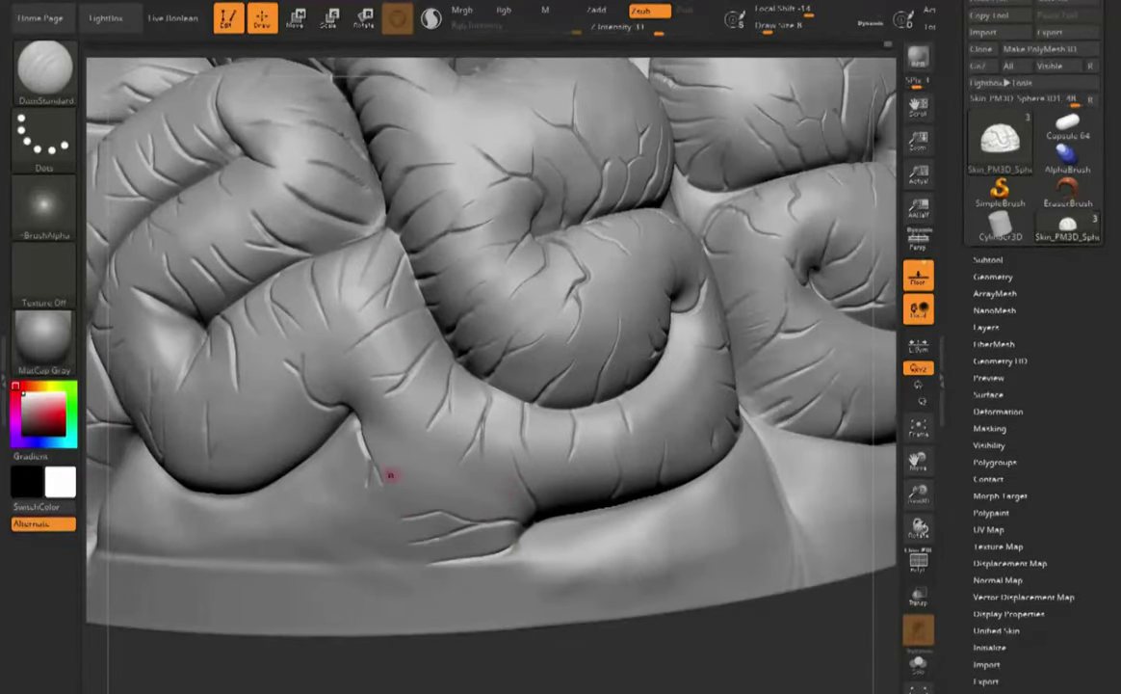
- Add wrinkles to the hooked fold and deepen the lower fold wrinkles with DamStandard at draw size 13
right_click_drag(453, 501, 554, 433)
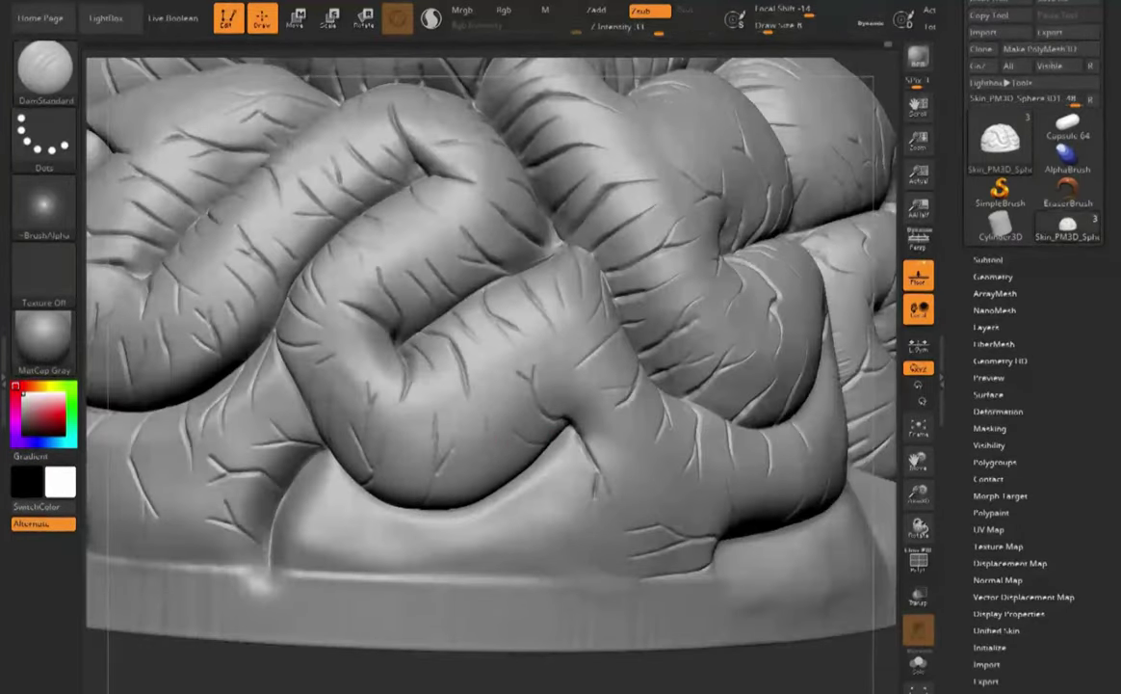
left_click_drag(496, 393, 498, 370)
left_click_drag(486, 423, 454, 387)
right_click_drag(617, 553, 597, 496)
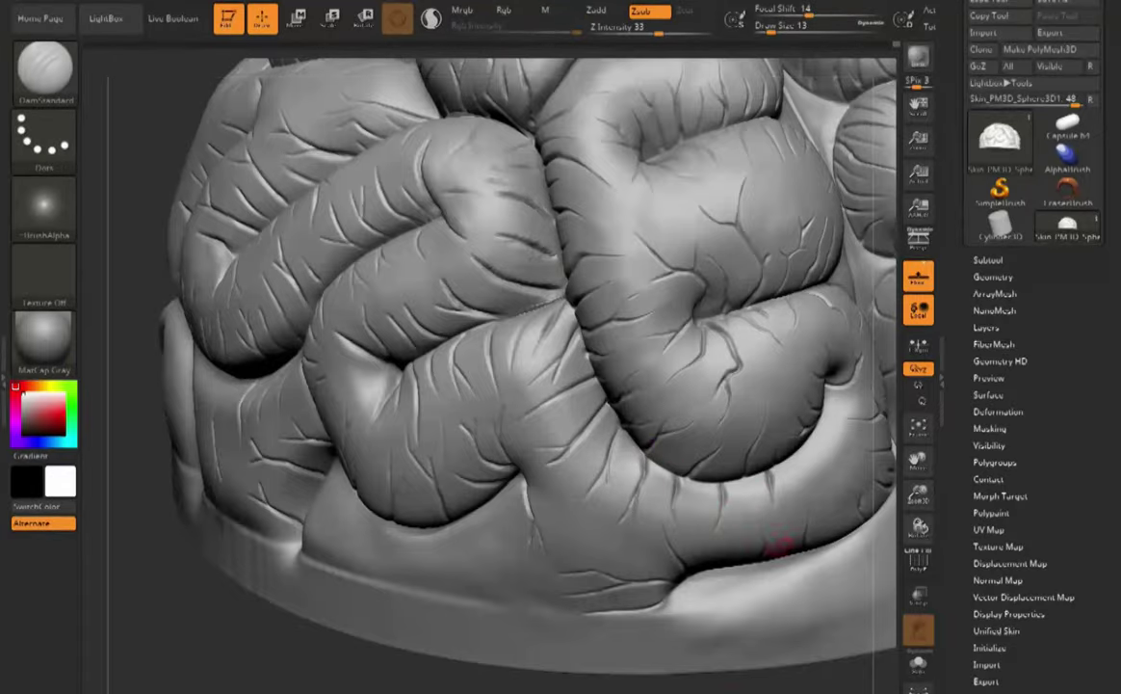
right_click_drag(777, 542, 692, 583)
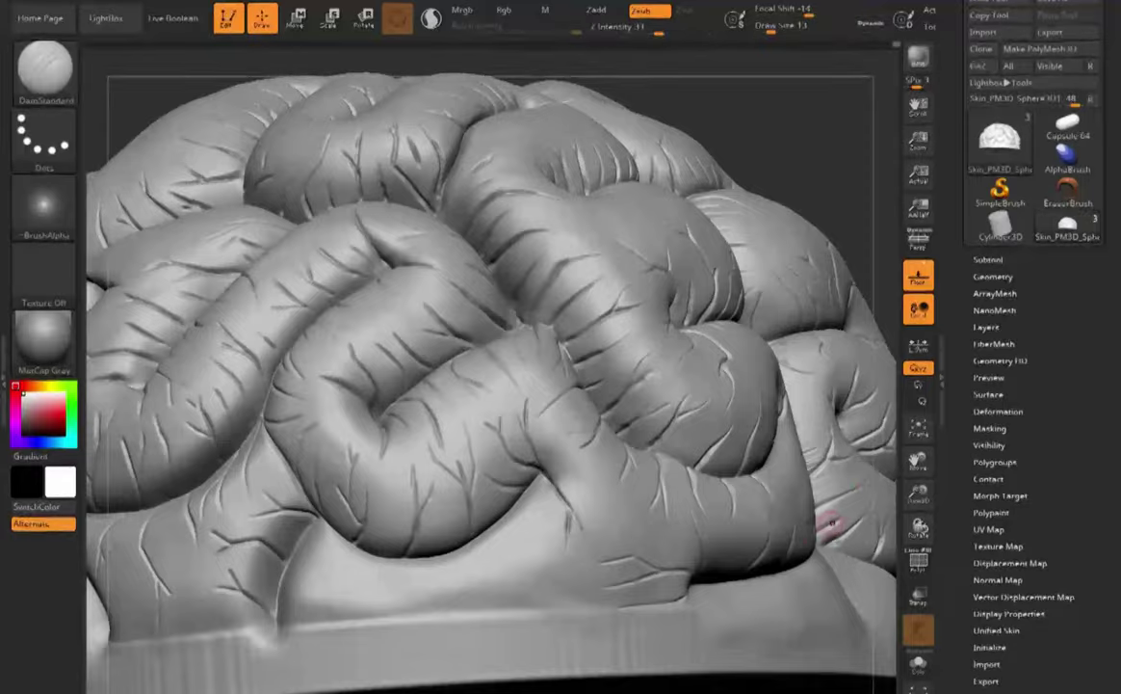
right_click_drag(825, 526, 779, 528)
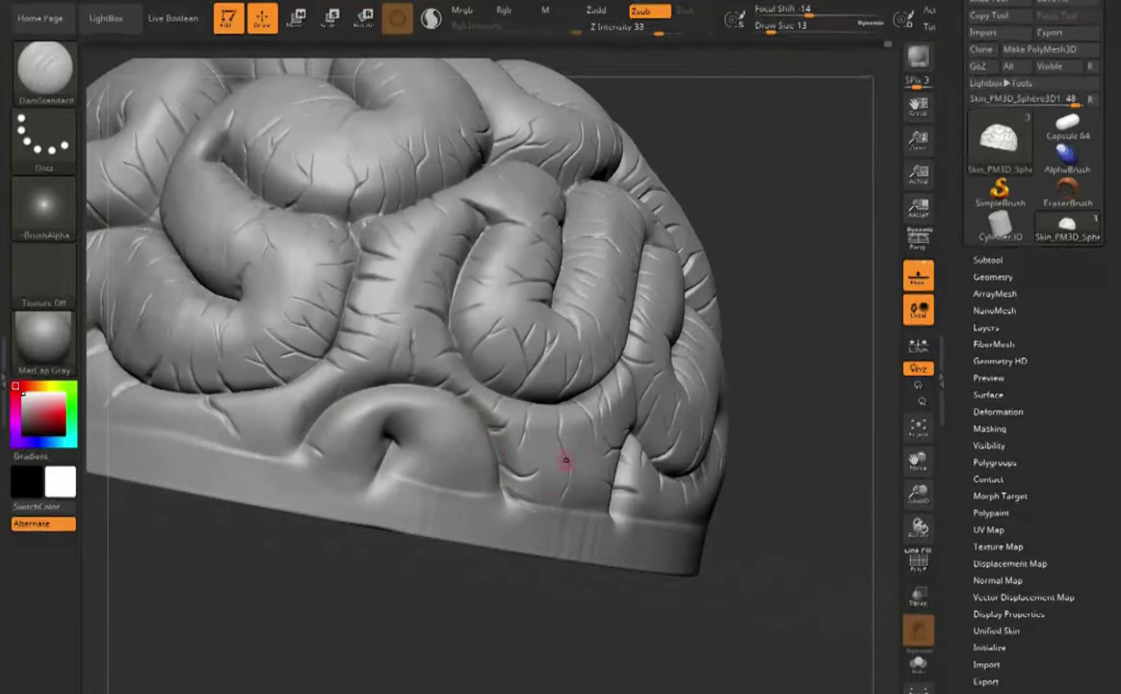
- Engrave wrinkles on the lobe below the hooked fold and the adjoining lower band with DamStandard at draw size 13
key("ctrl")
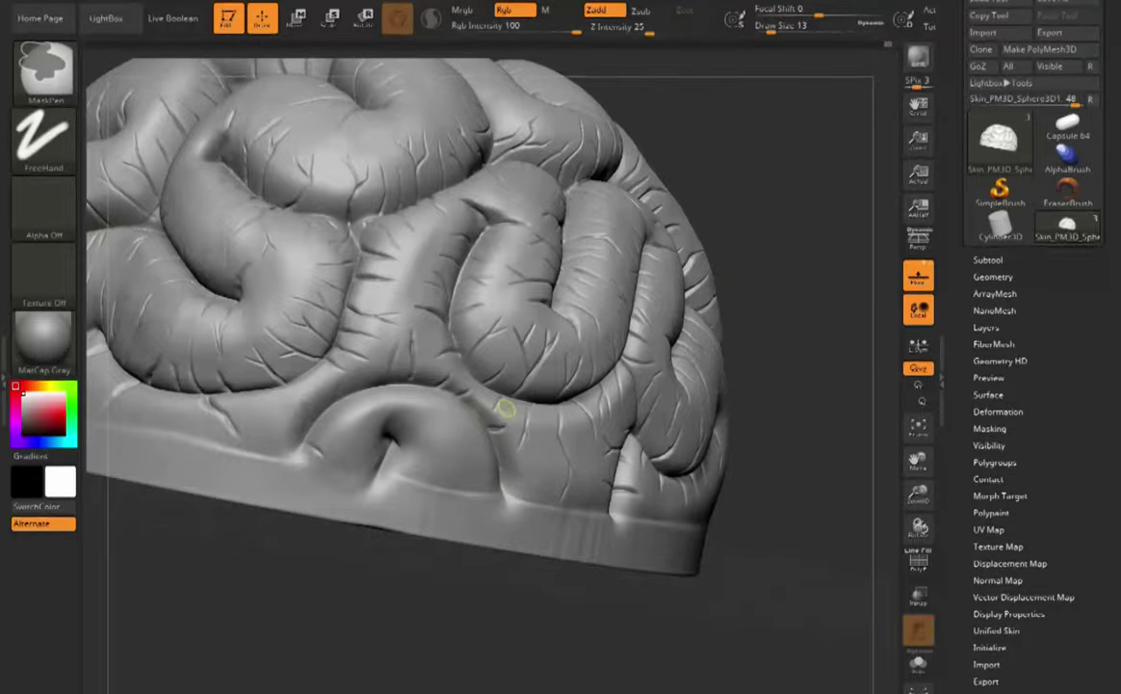
mouse_move(771, 482)
left_mouse_down()
mouse_move(656, 480)
mouse_move(769, 445)
left_mouse_up()
key("ctrl")
left_click_drag(402, 457, 428, 474)
left_click_drag(790, 415, 626, 466)
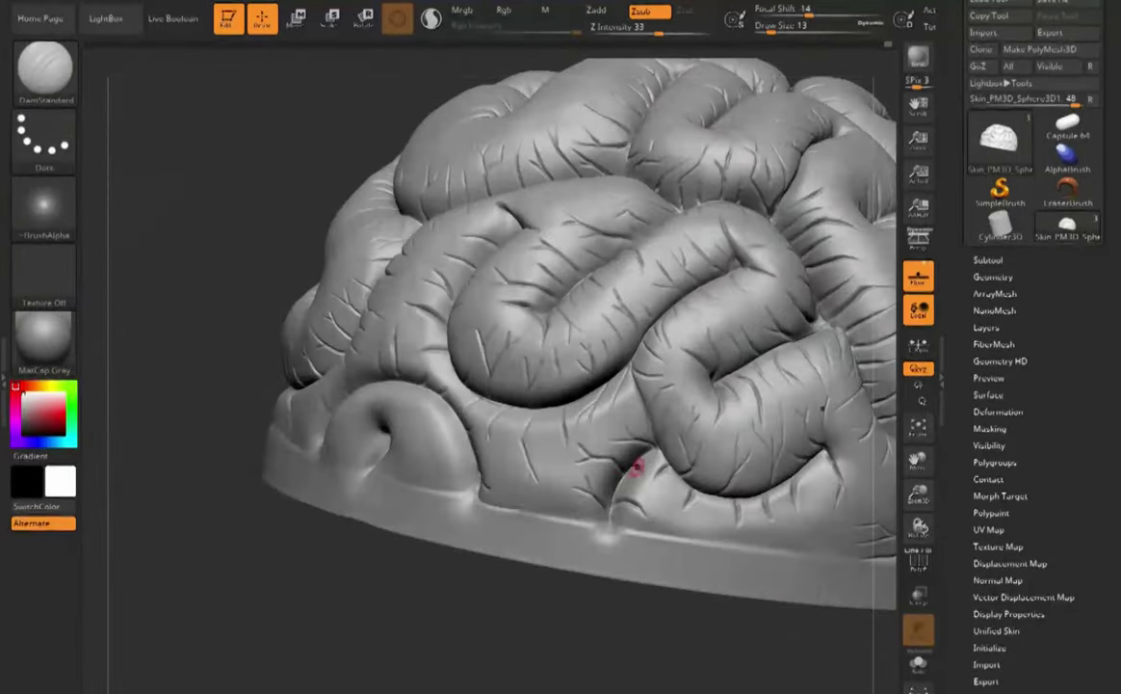
key("shift")
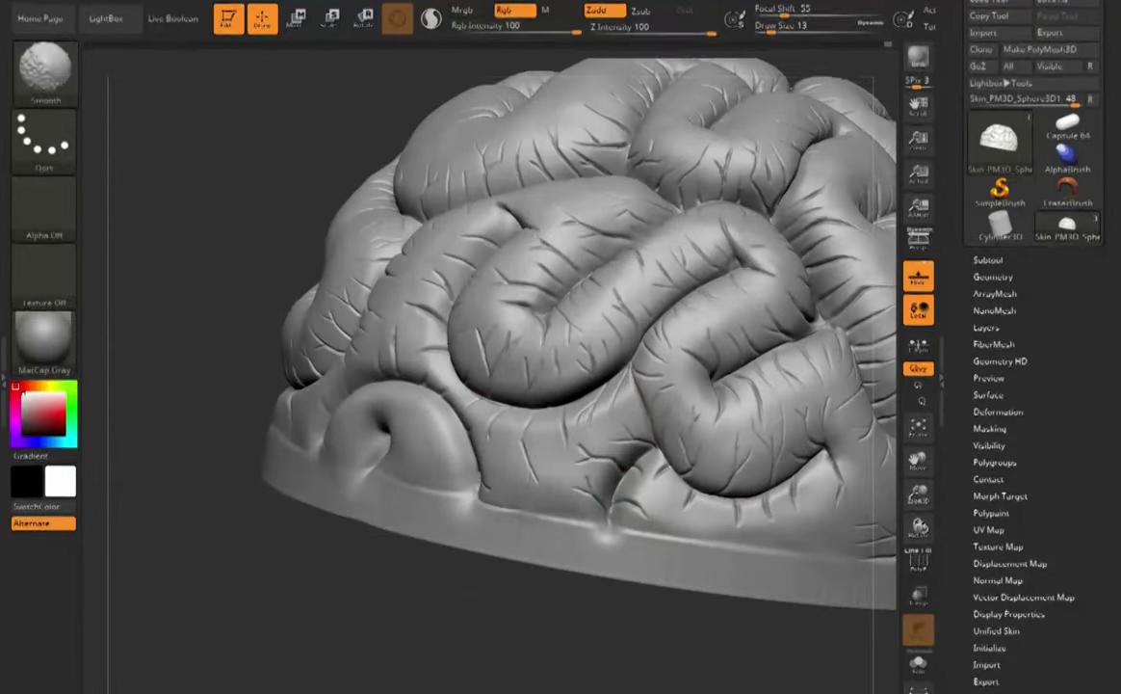
left_click_drag(258, 161, 386, 125)
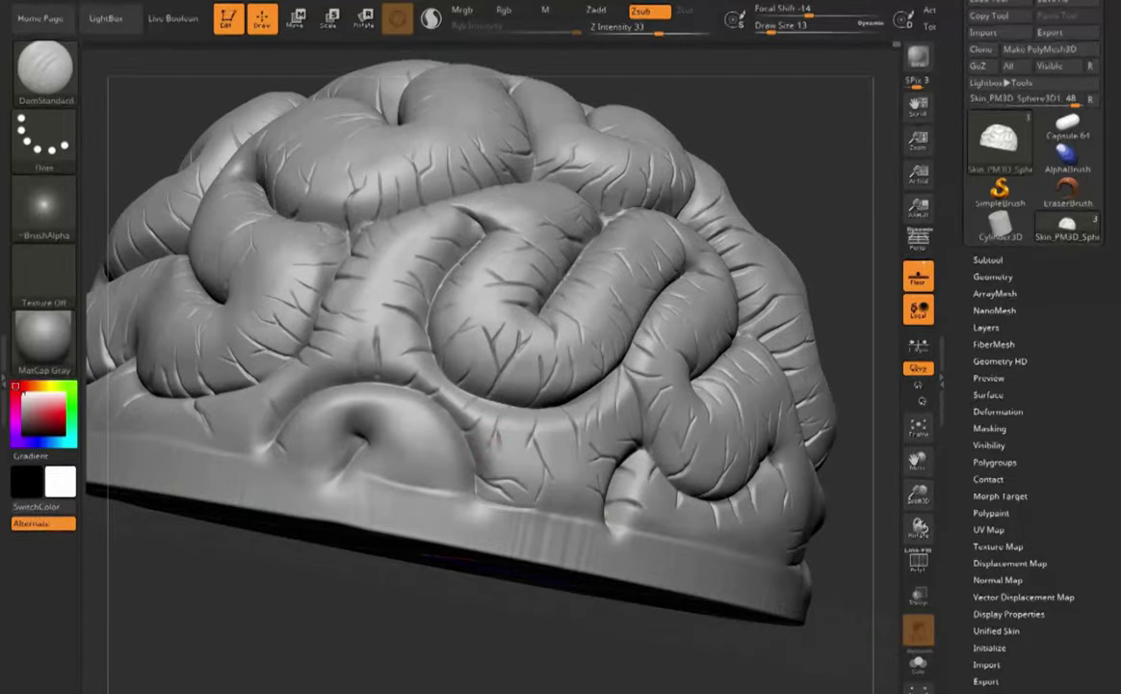
- Engrave branching wrinkles into the small arched lobe near the base with DamStandard at draw size 11
left_click_drag(496, 600, 525, 665)
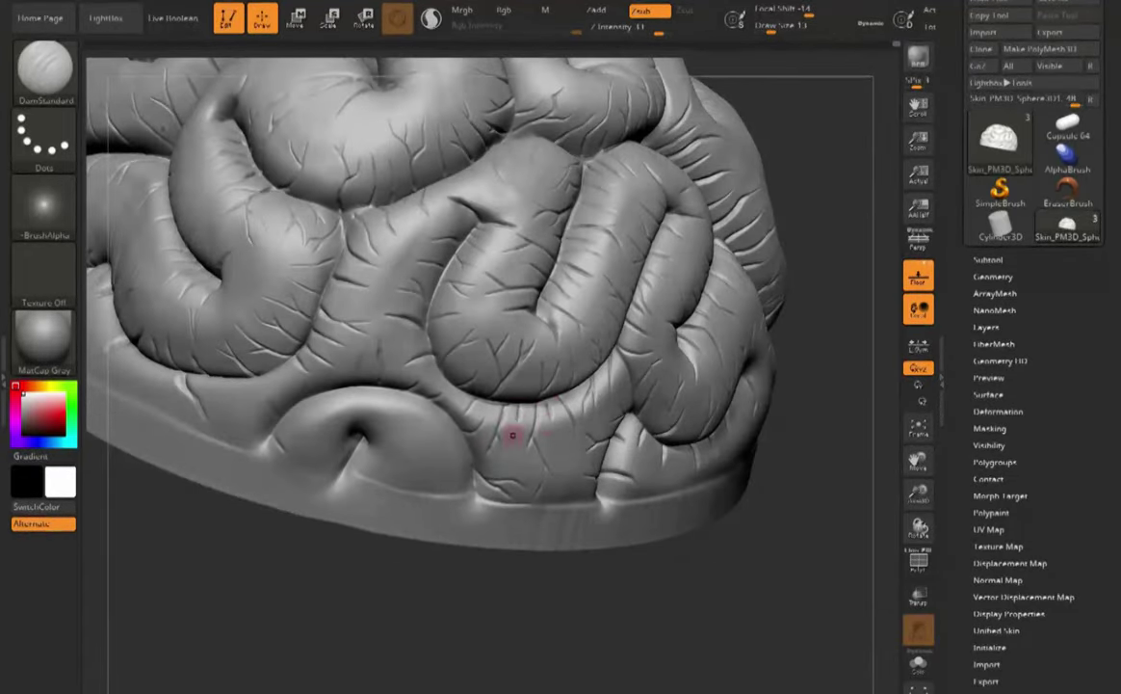
mouse_move(578, 617)
left_mouse_down()
mouse_move(506, 617)
mouse_move(602, 617)
mouse_move(530, 616)
mouse_move(616, 598)
left_mouse_up()
left_click(771, 31)
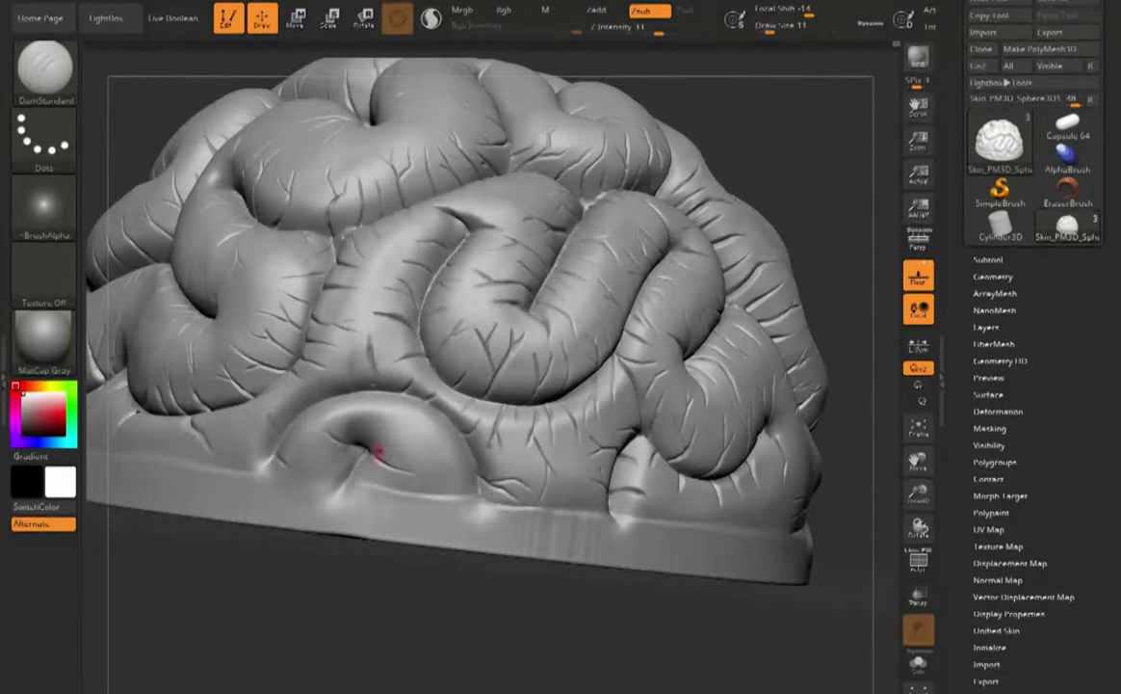
left_click_drag(398, 450, 425, 464)
mouse_move(761, 116)
left_mouse_down()
mouse_move(674, 159)
mouse_move(747, 174)
mouse_move(722, 178)
left_mouse_up()
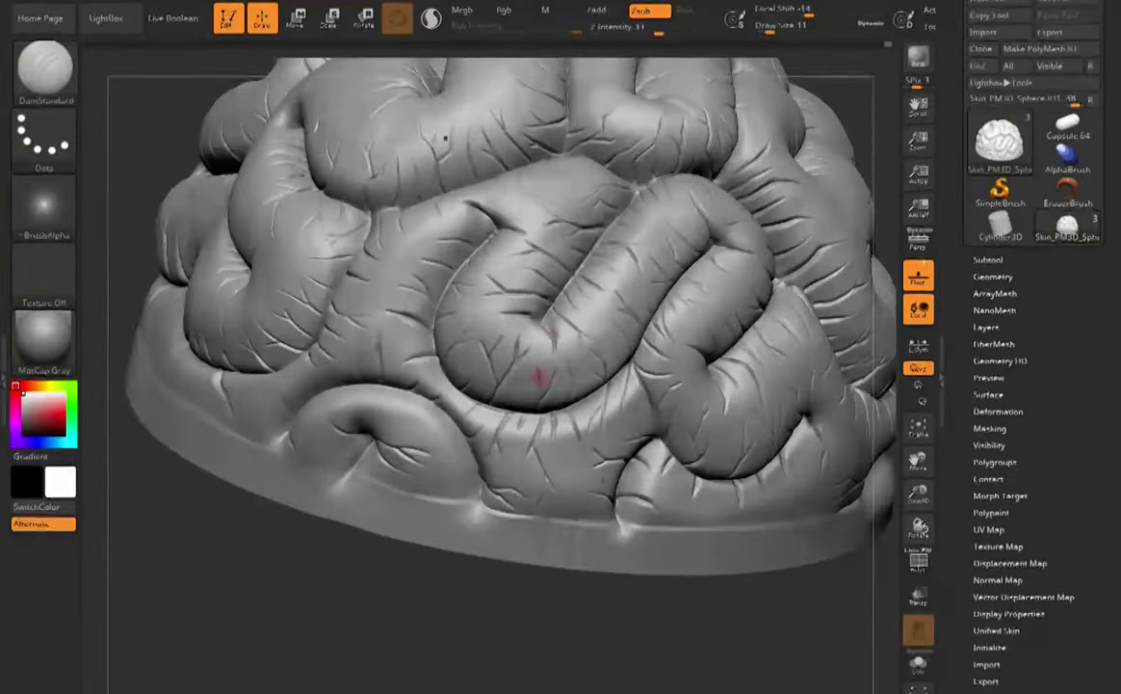
left_click_drag(217, 587, 302, 605)
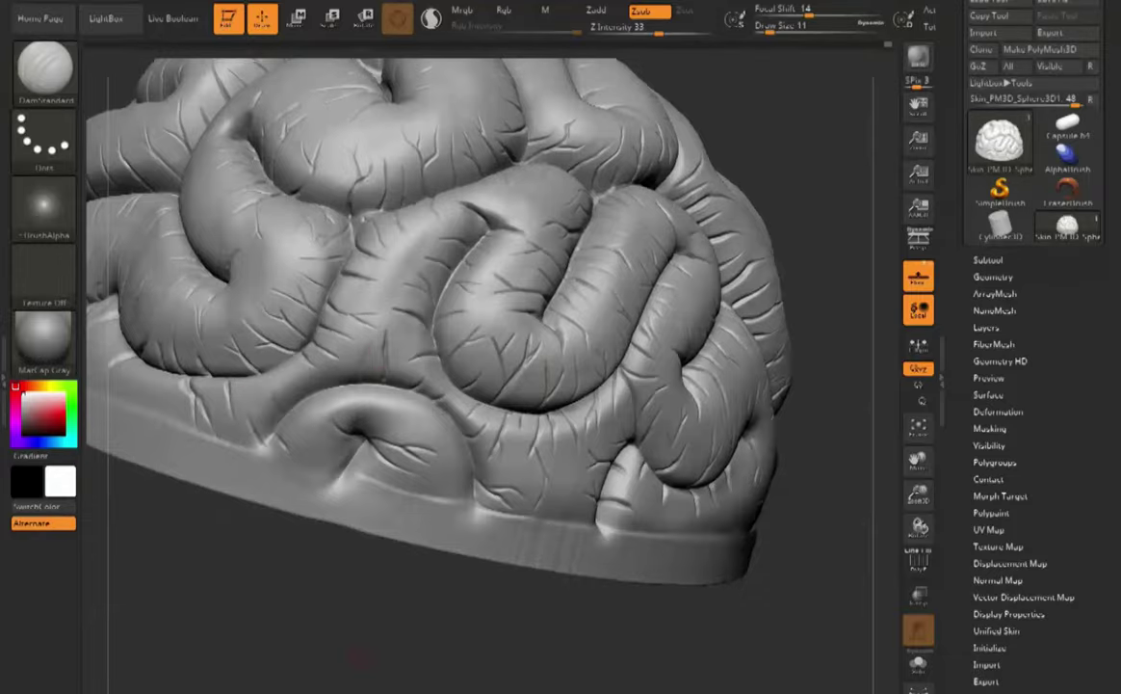
- Engrave short wrinkles on the smooth base band beneath the rear folds with DamStandard at draw size 11
left_click_drag(742, 617, 526, 593)
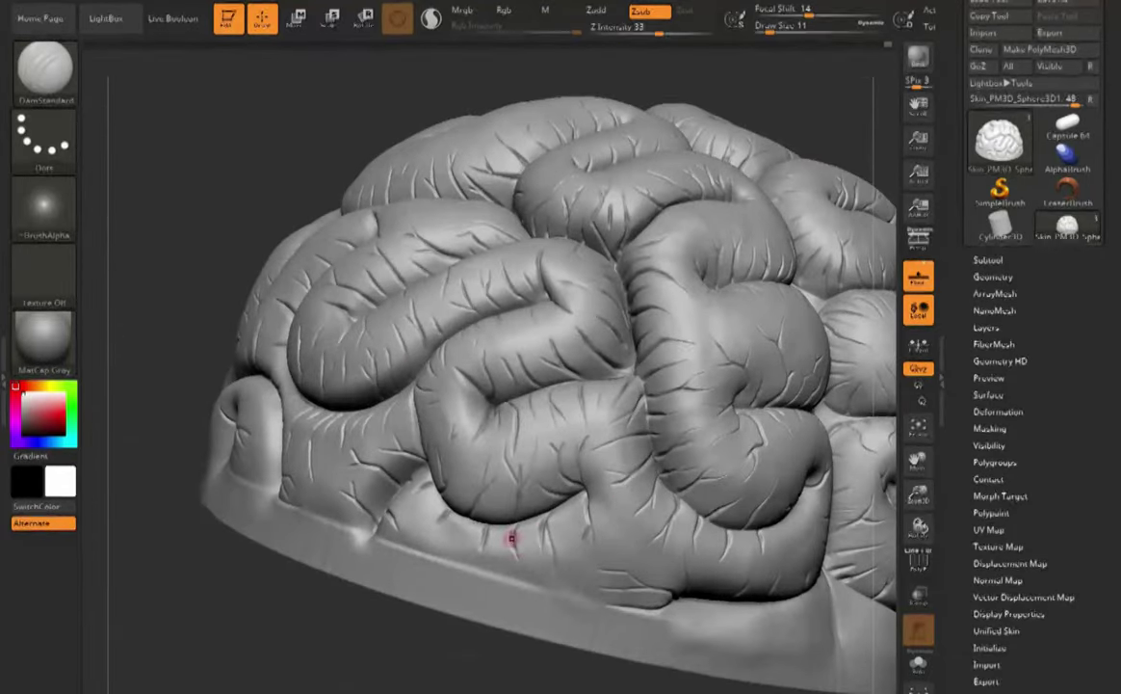
mouse_move(785, 98)
left_mouse_down()
mouse_move(708, 110)
mouse_move(761, 128)
left_mouse_up()
left_click_drag(891, 488, 708, 482)
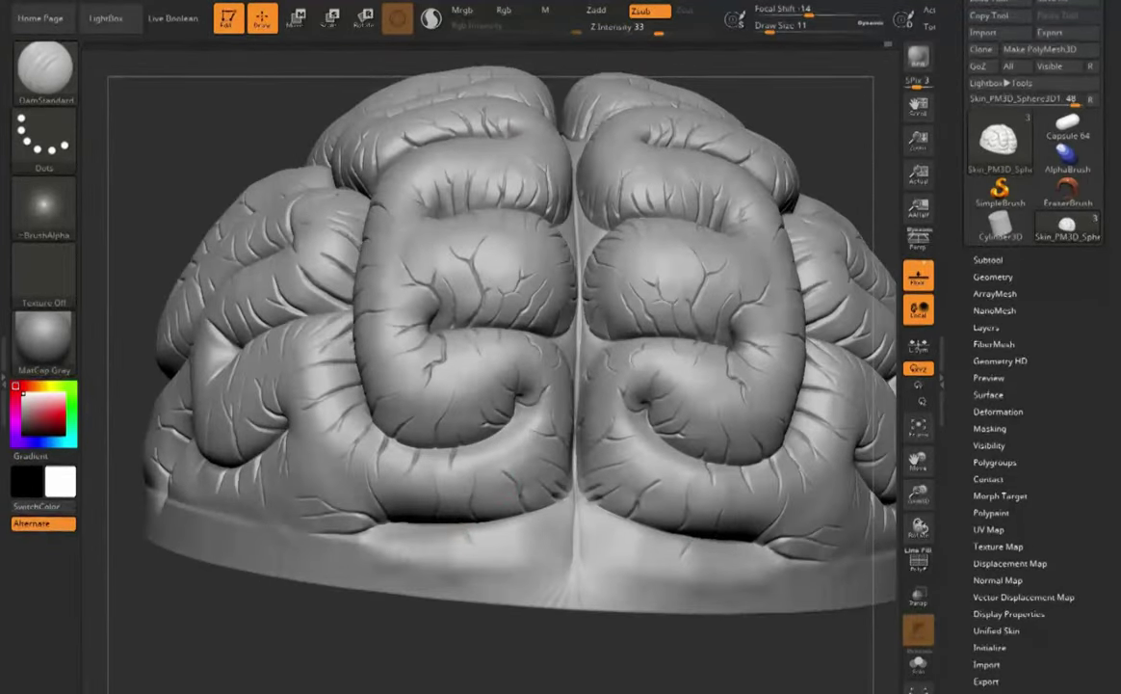
mouse_move(466, 531)
left_mouse_down()
mouse_move(475, 553)
mouse_move(504, 548)
left_mouse_up()
left_click_drag(511, 647, 545, 592)
left_click_drag(376, 532, 366, 544)
mouse_move(289, 540)
left_mouse_down()
mouse_move(294, 636)
mouse_move(559, 617)
mouse_move(636, 588)
mouse_move(525, 612)
left_mouse_up()
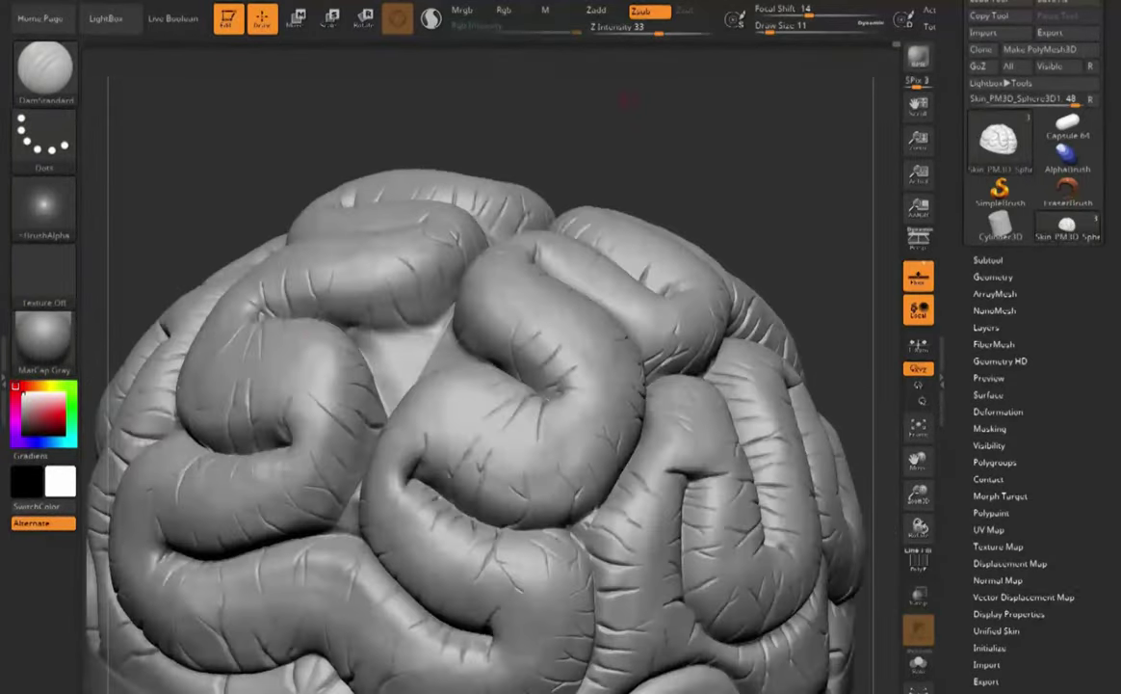
- Engrave more wrinkles across the winding front and upper folds, undoing the misplaced strokes
mouse_move(364, 334)
left_mouse_down()
mouse_move(368, 312)
mouse_move(321, 312)
left_mouse_up()
mouse_move(222, 145)
left_mouse_down()
mouse_move(145, 140)
mouse_move(221, 169)
mouse_move(229, 231)
left_mouse_up()
mouse_move(313, 310)
left_mouse_down()
mouse_move(391, 297)
mouse_move(409, 271)
left_mouse_up()
key("ctrl+z")
left_click_drag(713, 183, 694, 140)
mouse_move(494, 378)
left_mouse_down()
mouse_move(460, 356)
mouse_move(464, 303)
left_mouse_up()
mouse_move(674, 178)
left_mouse_down()
mouse_move(665, 154)
mouse_move(602, 135)
mouse_move(563, 92)
mouse_move(617, 97)
left_mouse_up()
mouse_move(516, 623)
left_mouse_down()
mouse_move(489, 620)
mouse_move(489, 640)
left_mouse_up()
key("ctrl+z")
left_click_drag(675, 125, 676, 169)
- Switch to the Pinch brush at draw size 17 and tighten the wrinkles around the coiled side fold
key("b")
key("p")
key("i")
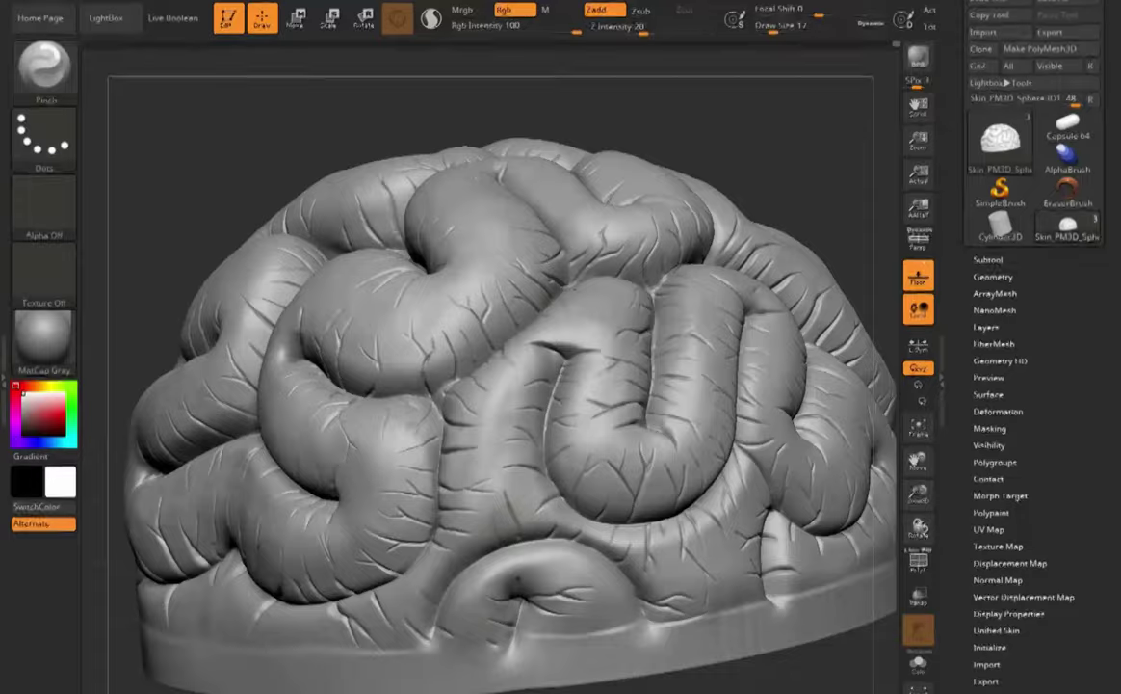
right_click_drag(703, 566, 569, 564)
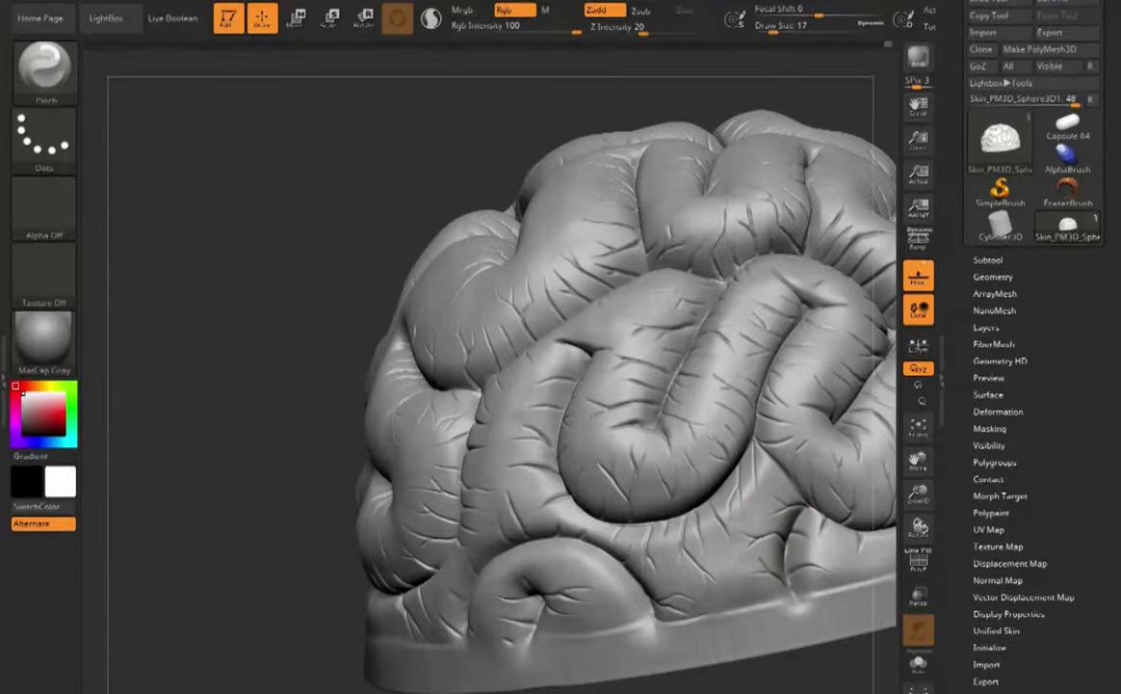
left_click_drag(289, 241, 154, 256)
left_click_drag(154, 193, 221, 192)
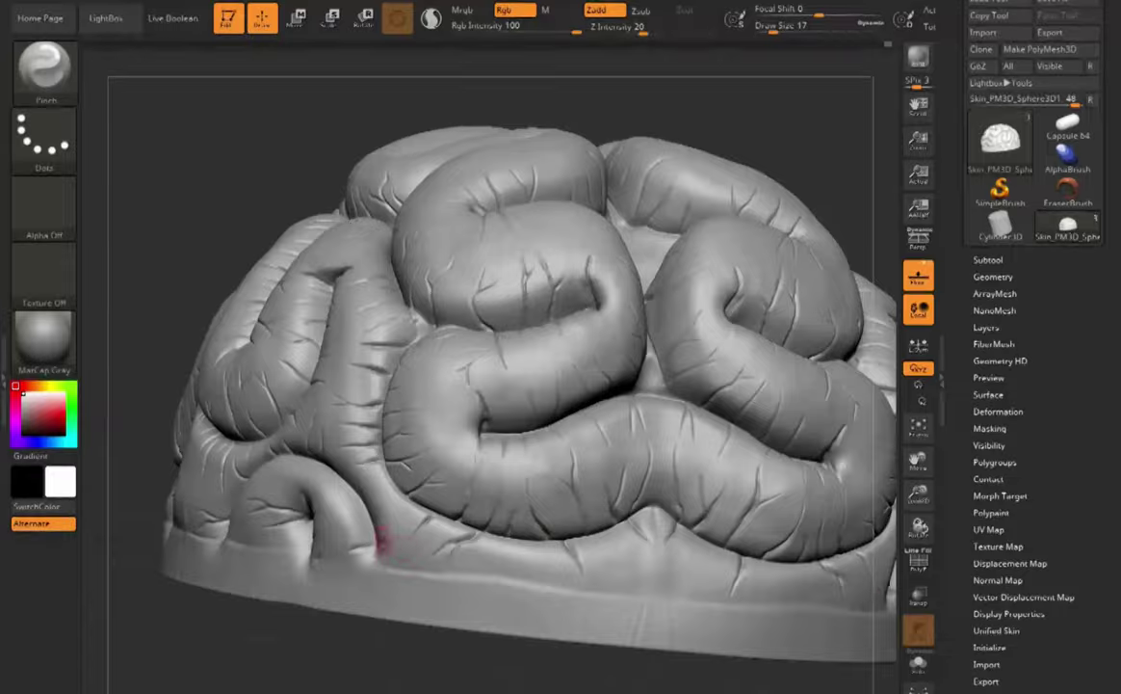
- Pinch the wrinkles along the lower front fold and around the central notch beneath it
left_click_drag(250, 631, 385, 627)
right_click_drag(287, 454, 626, 496)
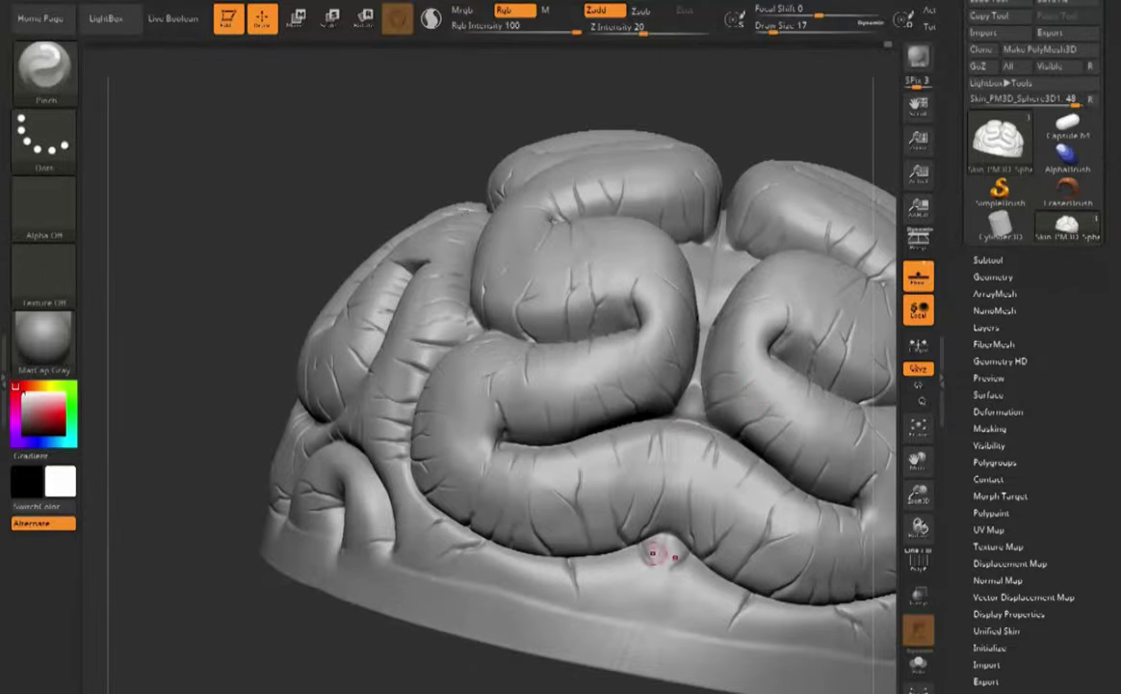
mouse_move(426, 535)
right_mouse_down()
mouse_move(665, 521)
mouse_move(627, 515)
right_mouse_up()
mouse_move(344, 444)
right_mouse_down()
mouse_move(330, 518)
mouse_move(340, 485)
mouse_move(303, 511)
mouse_move(231, 501)
mouse_move(250, 525)
right_mouse_up()
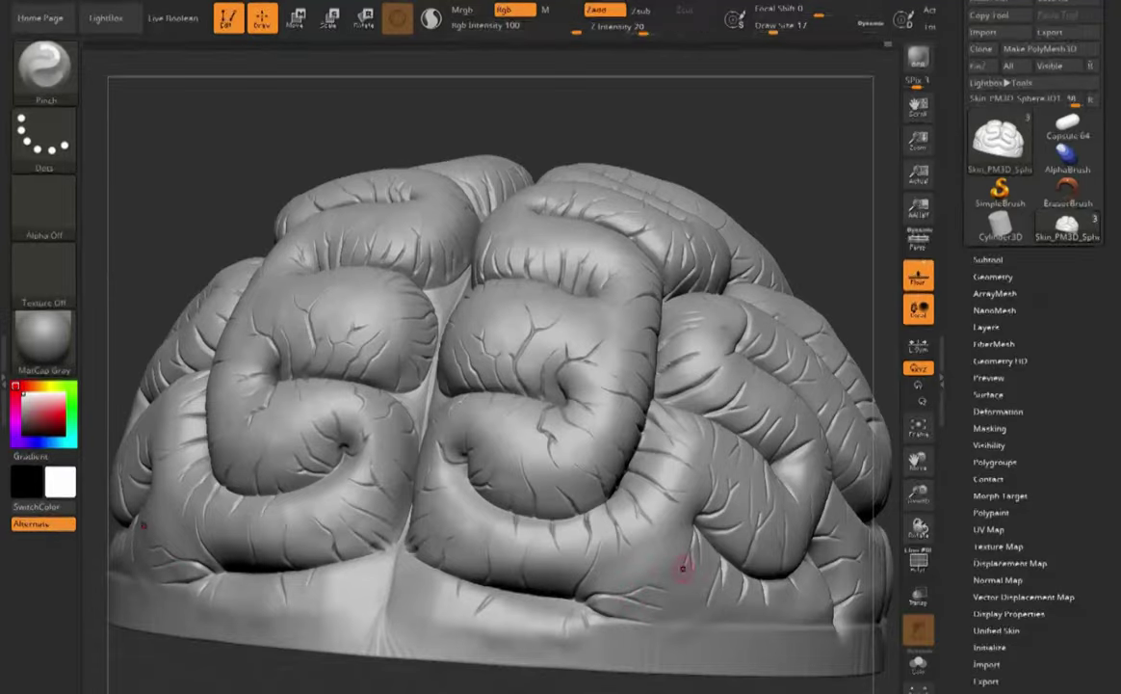
- Pinch the wrinkles on the curled rear folds and the neighbouring side folds to sharpen them
right_click_drag(805, 583, 771, 621)
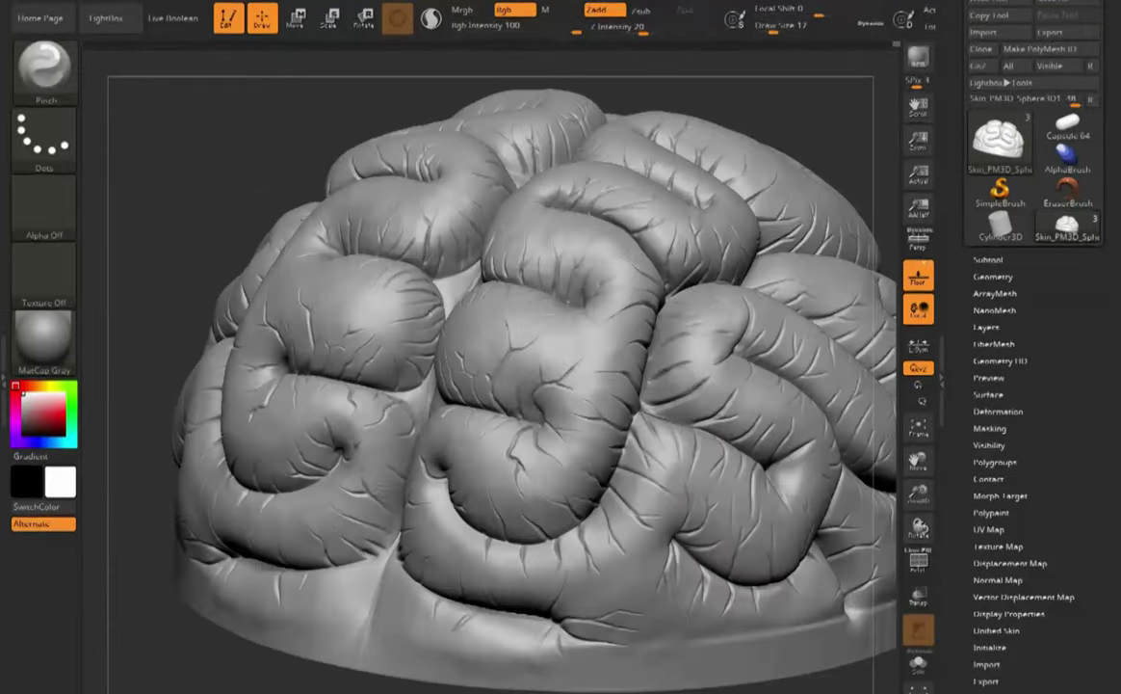
mouse_move(625, 360)
right_mouse_down()
mouse_move(602, 358)
mouse_move(643, 364)
right_mouse_up()
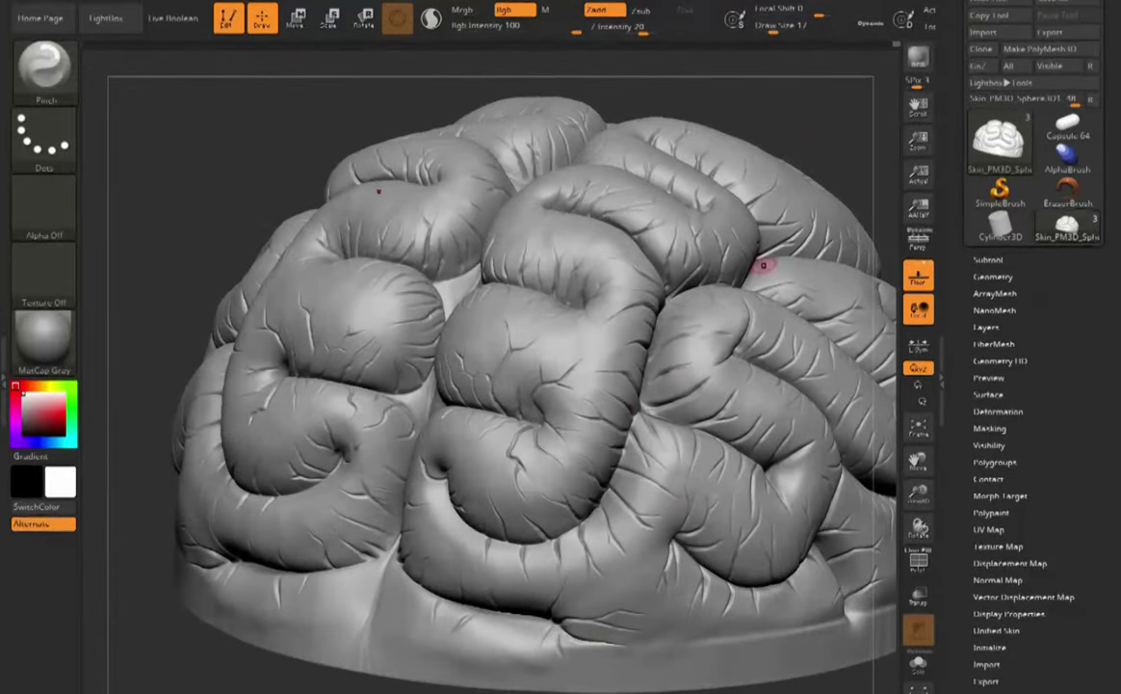
right_click_drag(720, 311, 665, 332)
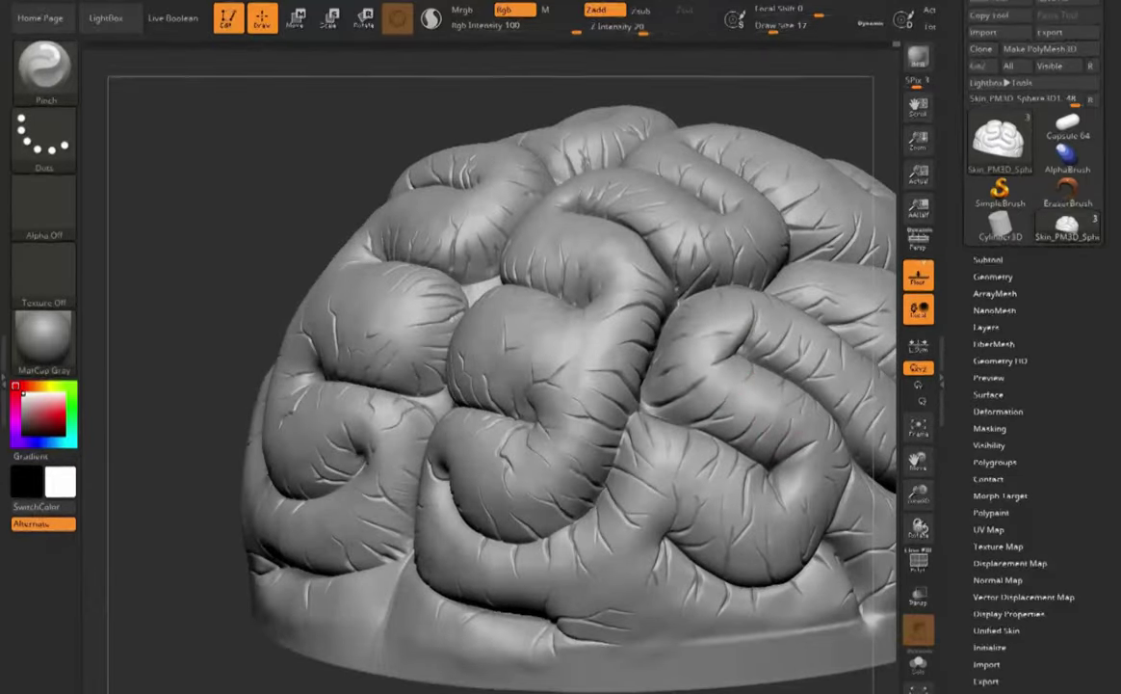
mouse_move(723, 538)
right_mouse_down()
mouse_move(660, 541)
mouse_move(715, 541)
right_mouse_up()
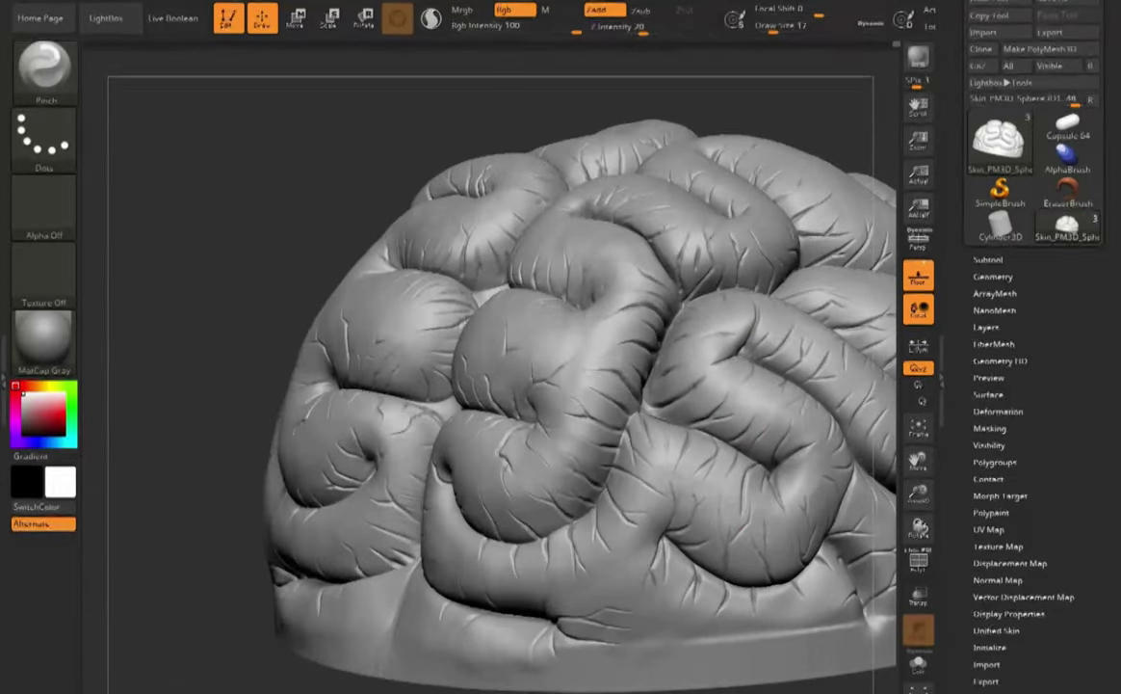
right_click_drag(801, 504, 885, 501)
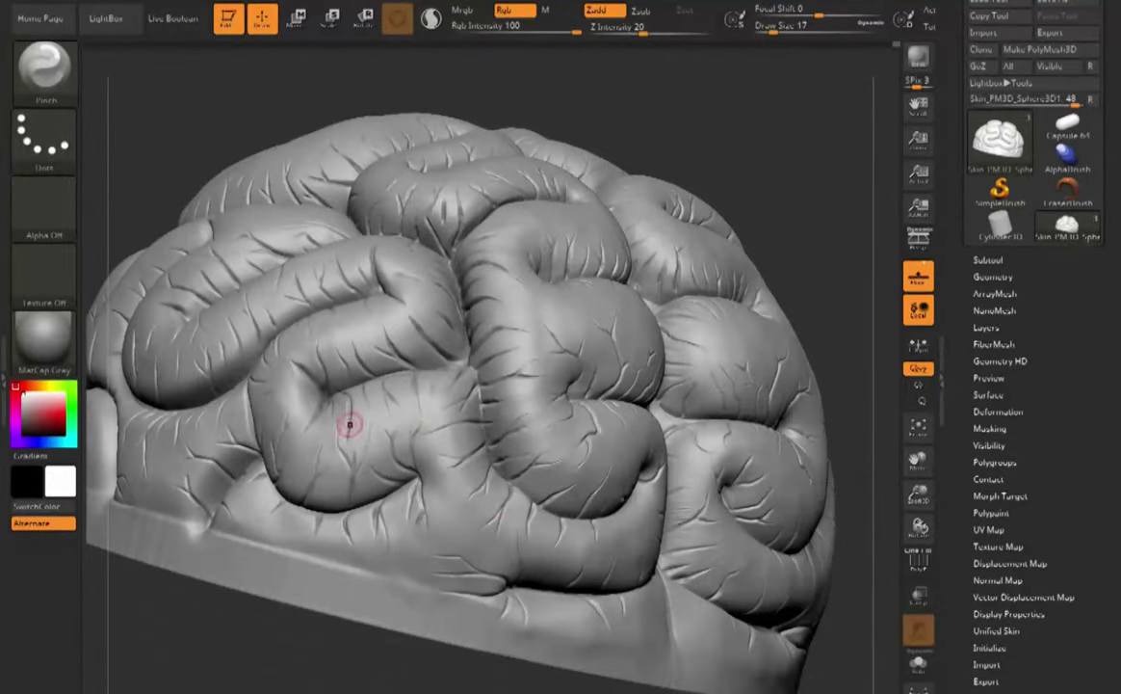
- Sharpen the wrinkles on the hooked side fold and the band above the arched lobe with the Pinch brush
right_click_drag(359, 366, 295, 345)
right_click_drag(403, 307, 457, 320)
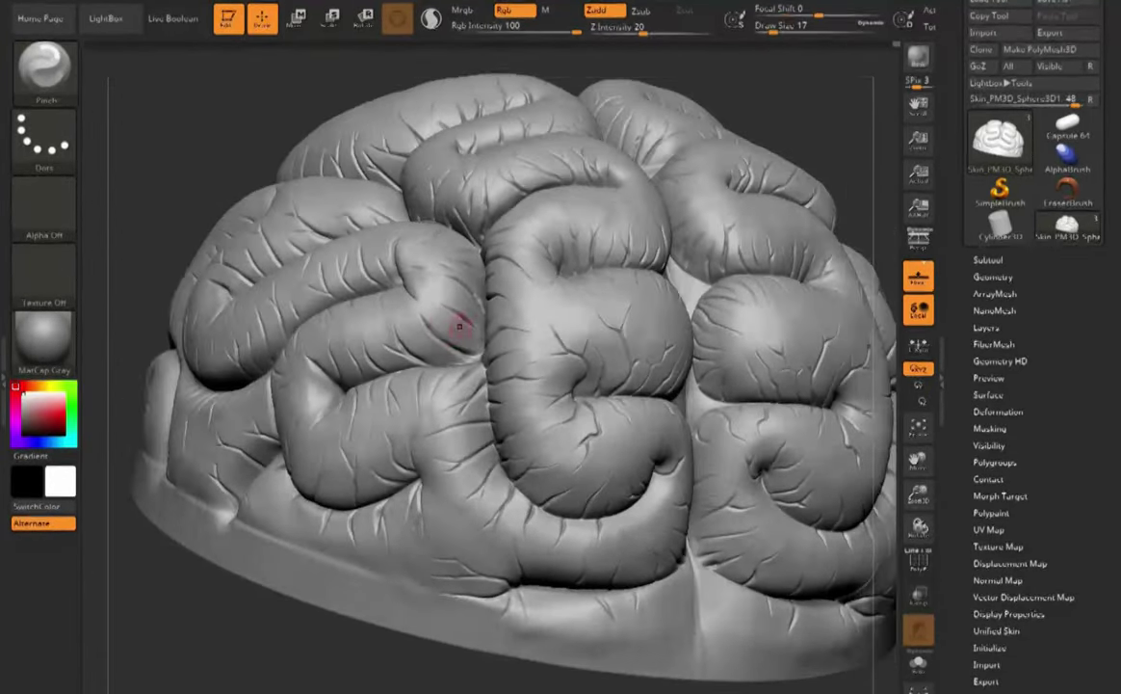
right_click_drag(348, 466, 352, 559)
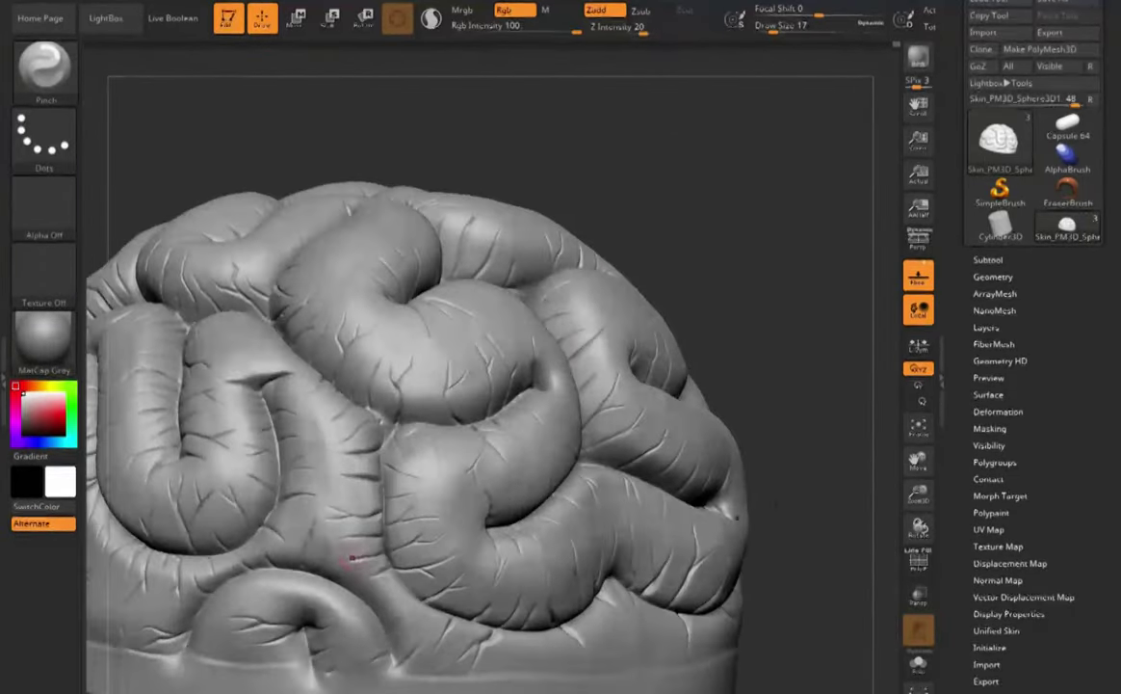
mouse_move(463, 510)
right_mouse_down()
mouse_move(399, 535)
mouse_move(416, 569)
right_mouse_up()
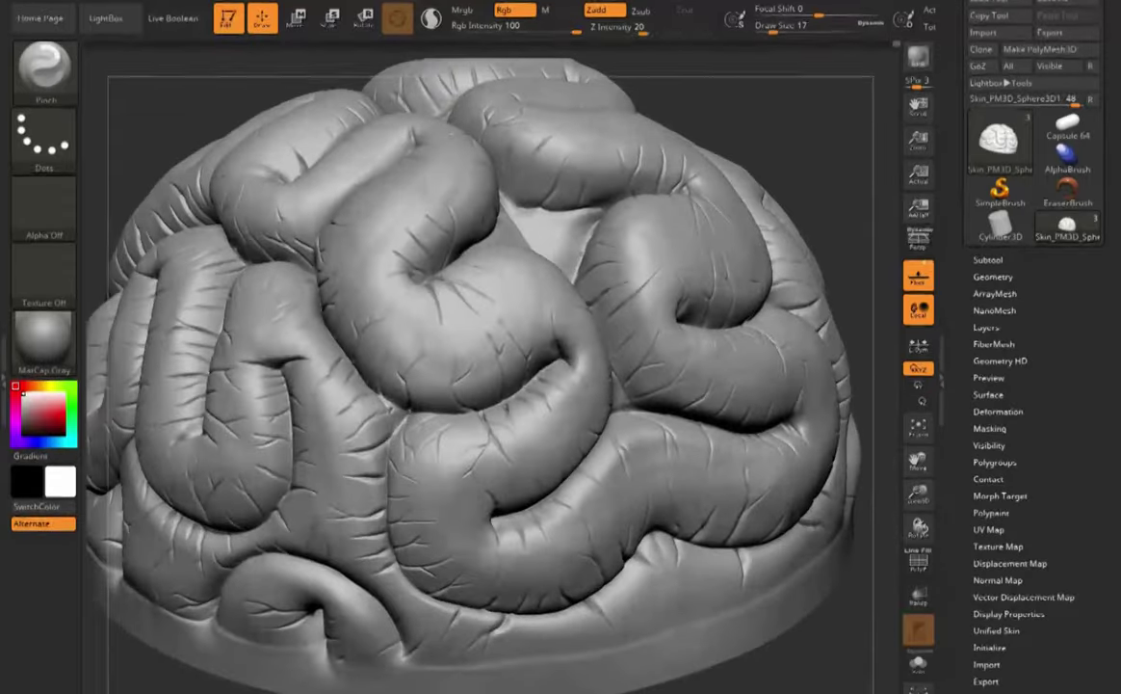
- Pinch the wrinkles and inner bends of the crown folds on both sides of the central groove
right_click_drag(762, 184, 740, 184)
right_click_drag(737, 353, 580, 419)
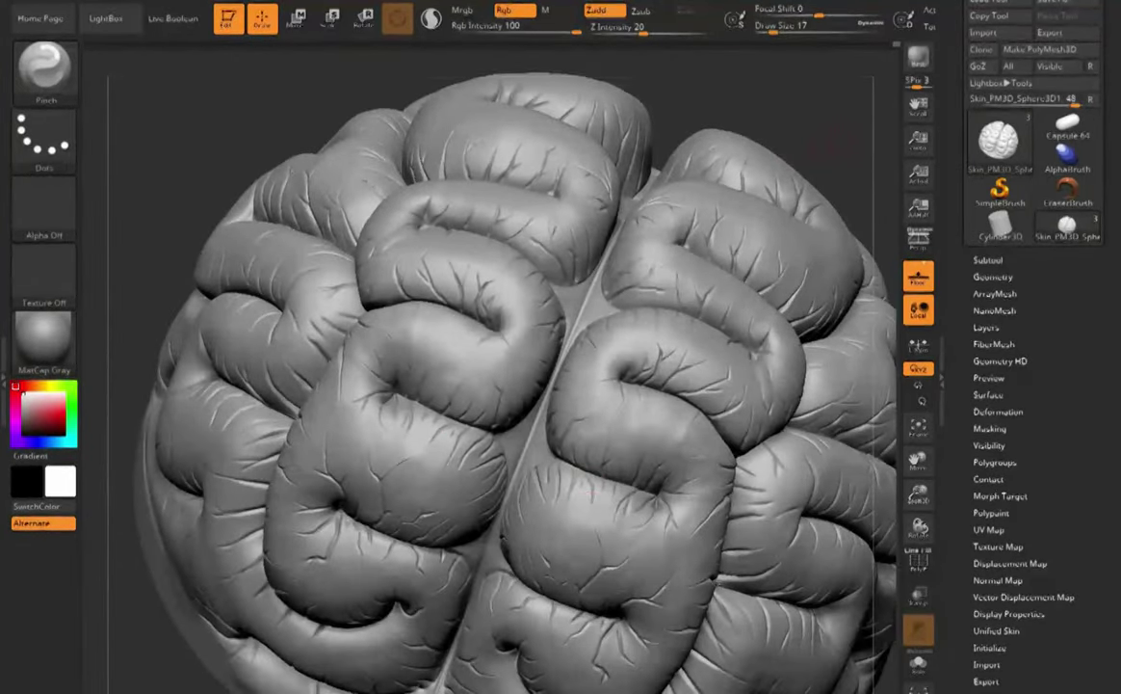
right_click_drag(592, 491, 602, 458)
mouse_move(756, 193)
right_mouse_down()
mouse_move(688, 245)
mouse_move(683, 281)
right_mouse_up()
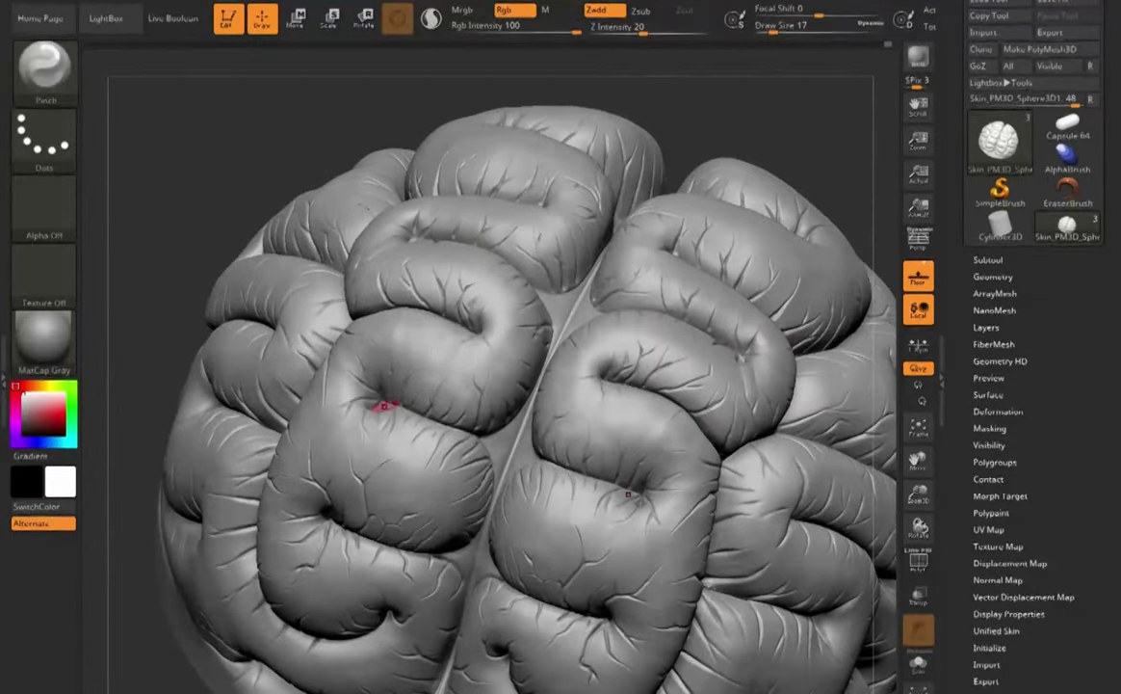
right_click_drag(555, 208, 551, 249)
right_click_drag(616, 273, 649, 250)
mouse_move(301, 354)
right_mouse_down()
mouse_move(377, 336)
mouse_move(439, 405)
mouse_move(381, 388)
mouse_move(355, 395)
mouse_move(365, 355)
right_mouse_up()
right_click_drag(421, 310, 529, 528)
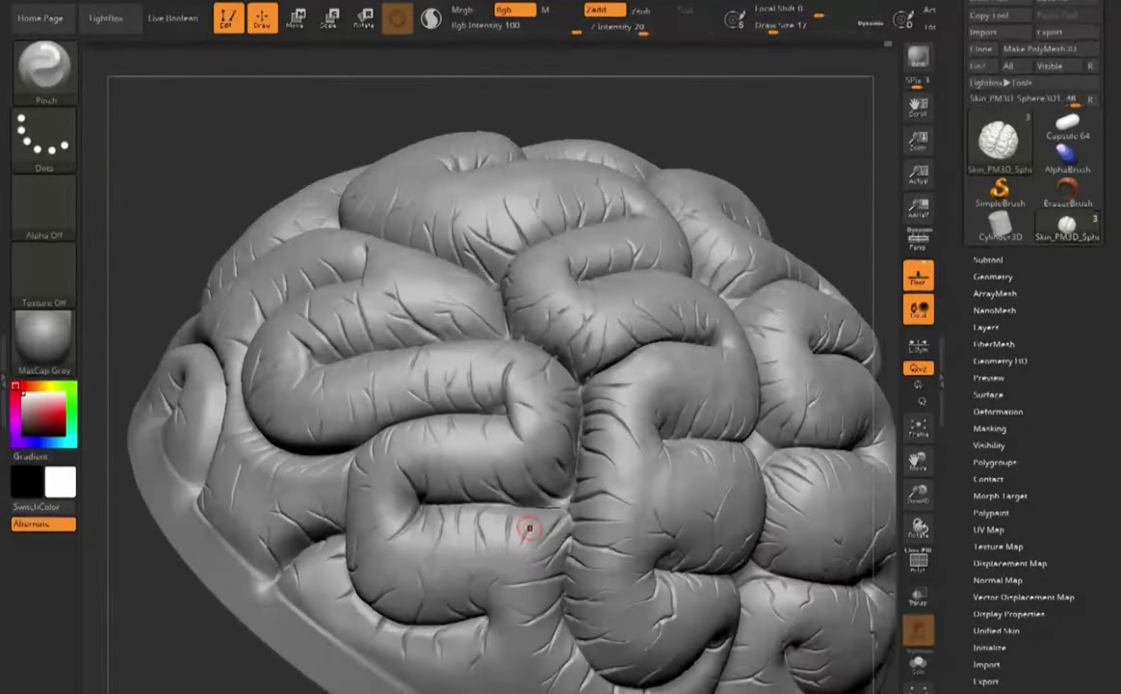
- Rework the wrinkles beside the inner bend of the front fold using the Clay and DamStandard brushes
right_click_drag(538, 385, 506, 383)
key("b")
key("c")
key("l")
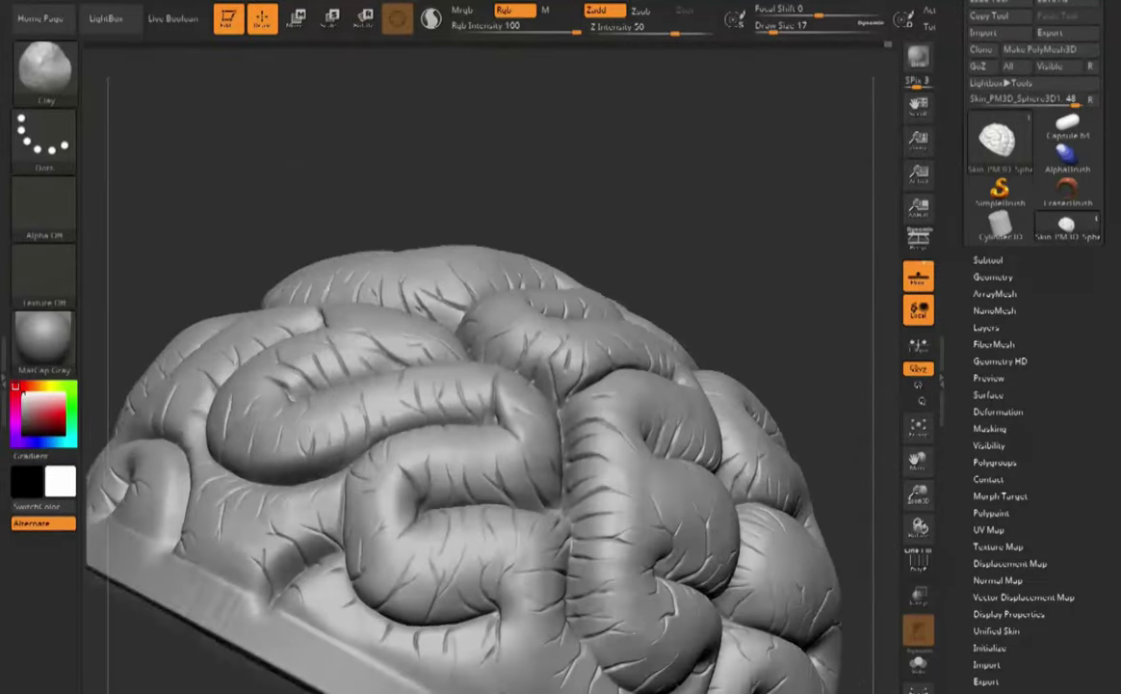
key("b")
key("d")
key("s")
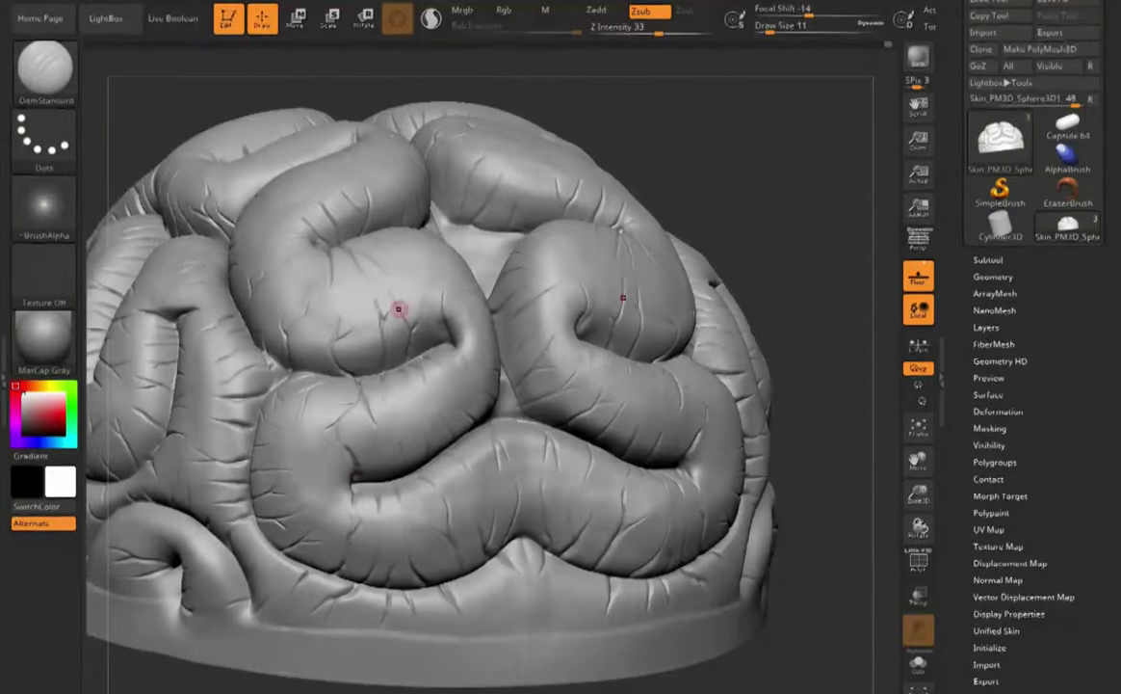
- Refine the wrinkles at the upper front fold's inner bend with Pinch and DamStandard at draw size 11, smoothing them lightly
key("b")
key("p")
key("i")
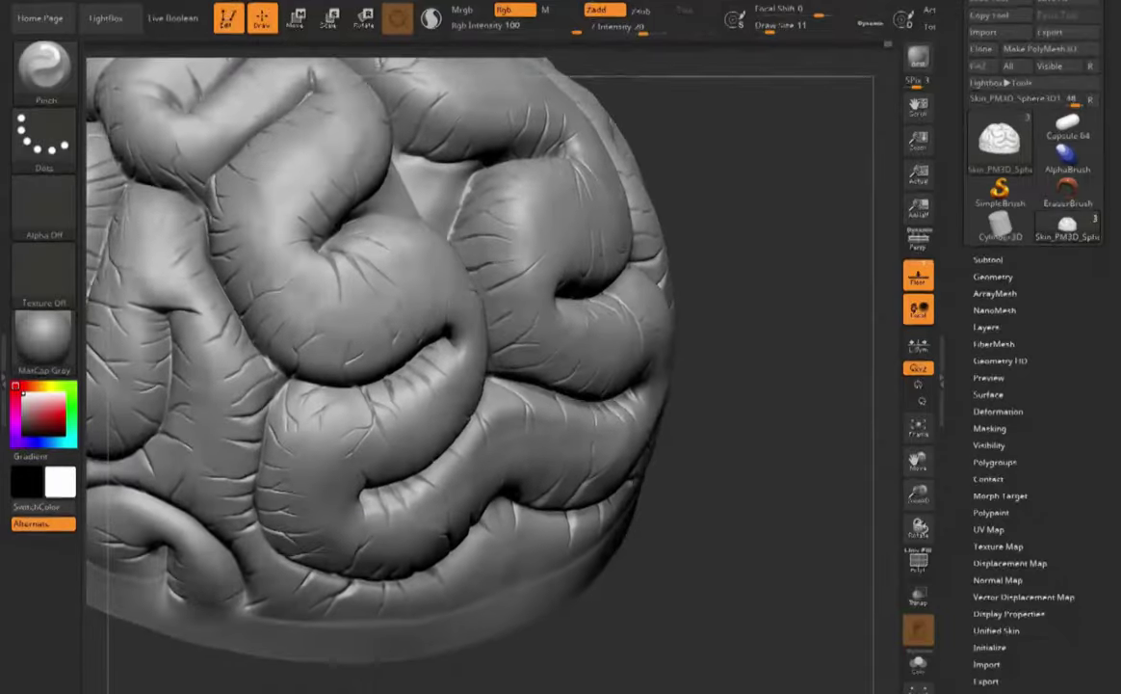
key("b")
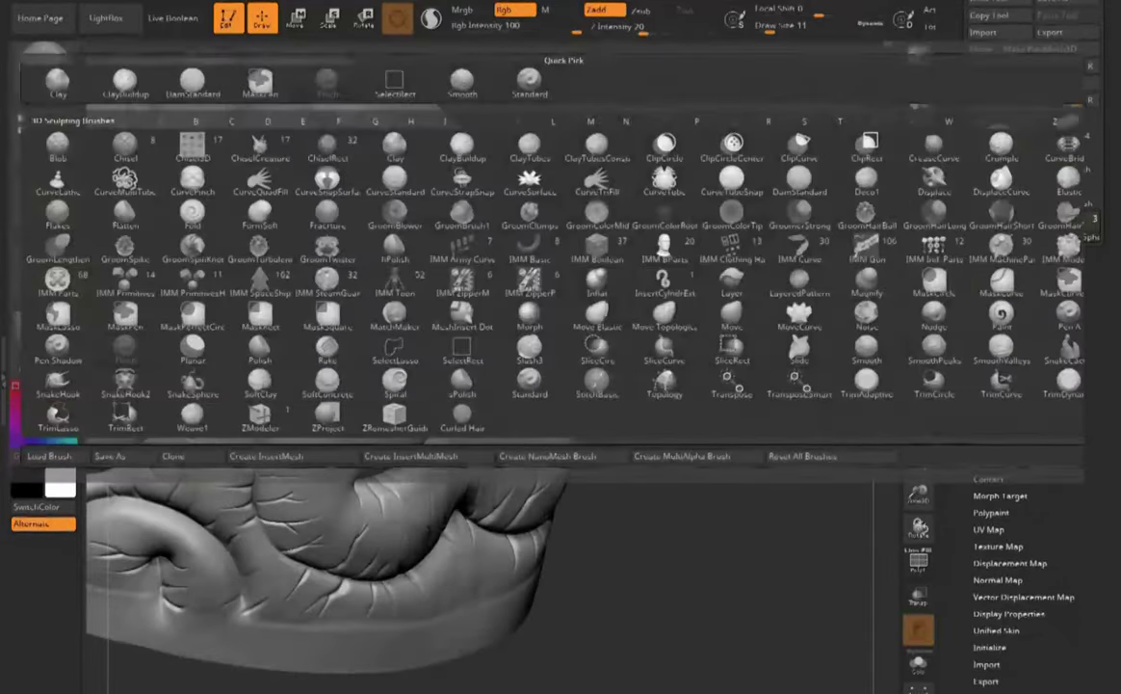
key("d")
key("s")
right_click_drag(588, 270, 307, 342)
mouse_move(523, 293)
right_mouse_down()
mouse_move(415, 318)
mouse_move(506, 299)
right_mouse_up()
left_click_drag(489, 258, 478, 266, "shift")
mouse_move(554, 242)
right_mouse_down()
mouse_move(473, 255)
mouse_move(373, 403)
right_mouse_up()
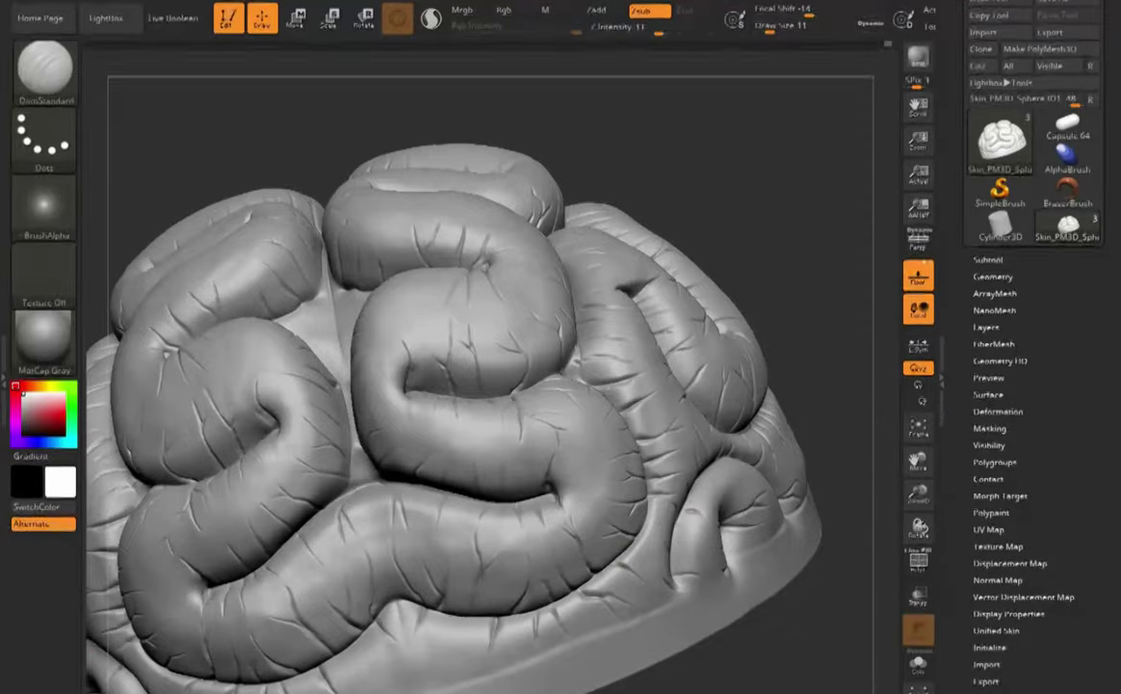
right_click_drag(682, 538, 616, 584)
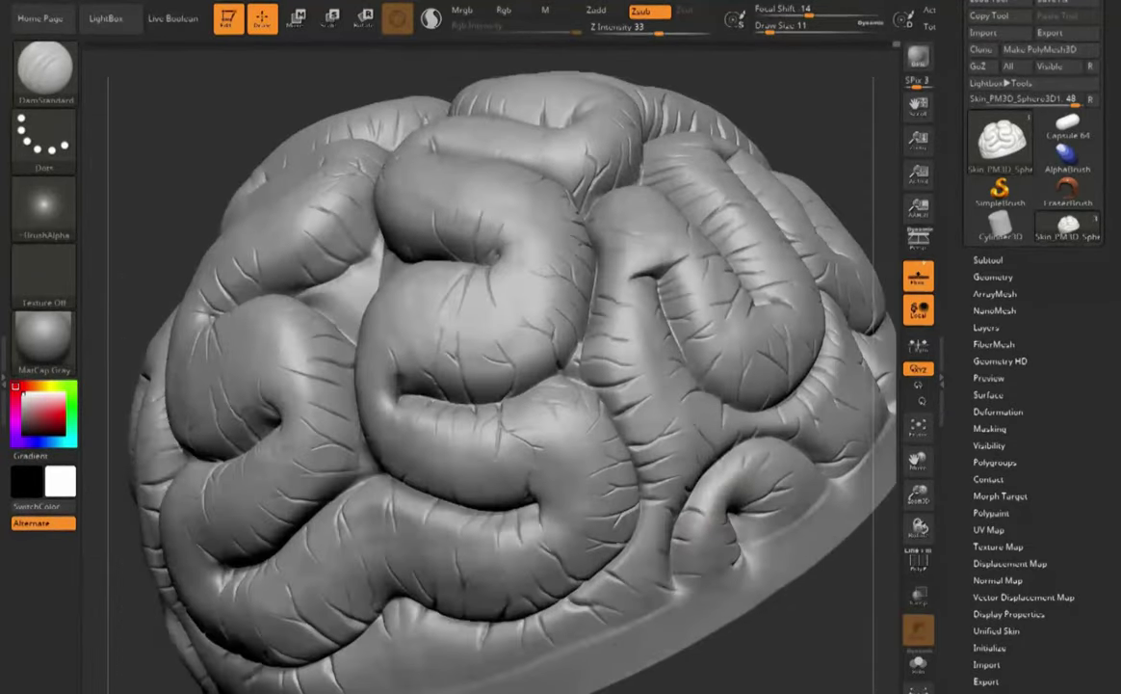
right_click_drag(703, 472, 791, 433)
- Try building up the inner corner of the lower front fold with the Clay brush at draw size 29
key("b")
key("c")
key("l")
right_click_drag(568, 376, 679, 355)
left_click_drag(677, 445, 681, 422)
key("ctrl+z")
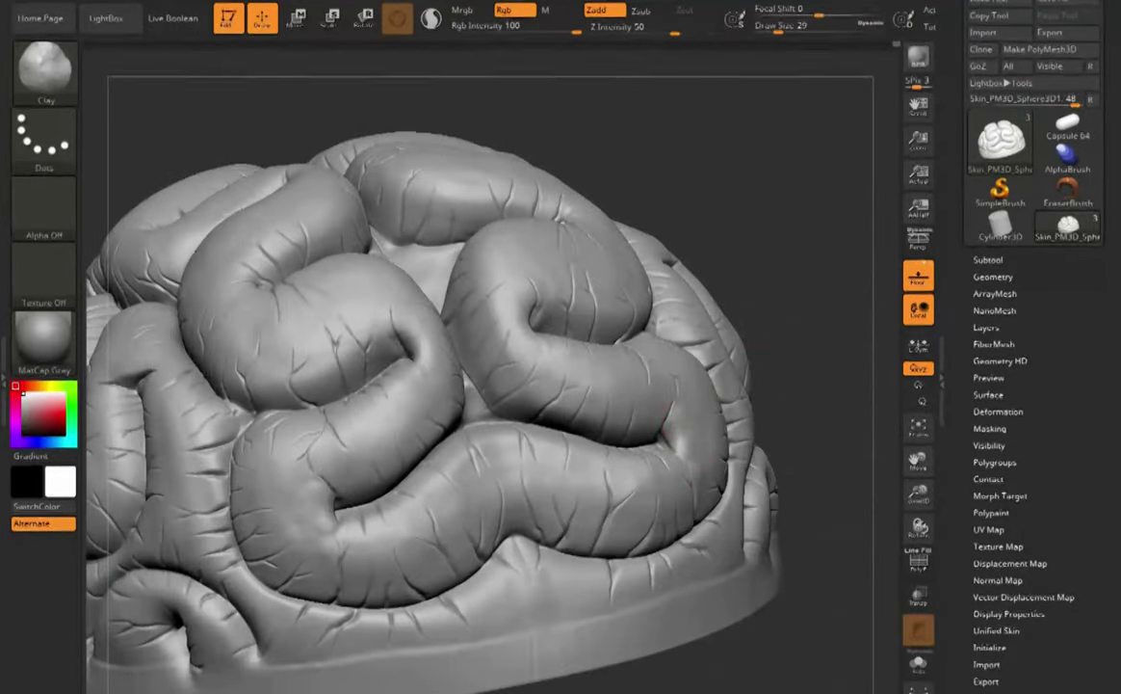
- Tighten and smooth the inner corner of the lower front fold with the Pinch brush
right_click_drag(678, 425, 694, 424)
right_click_drag(322, 517, 361, 510)
key("b")
key("p")
key("i")
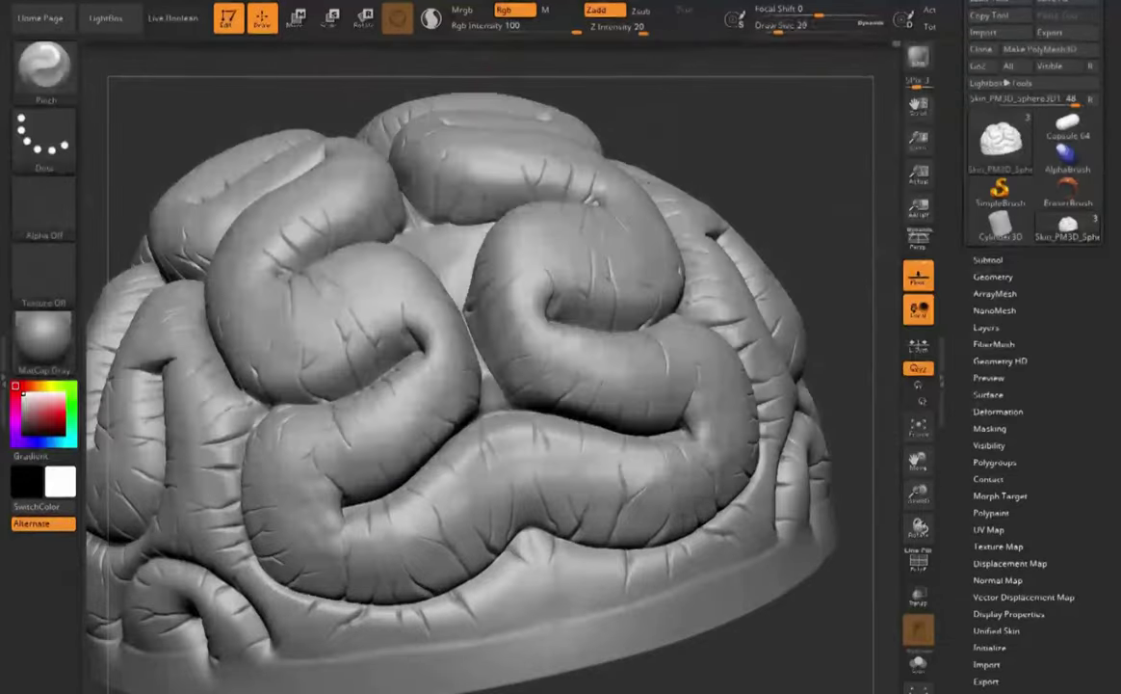
right_click_drag(280, 520, 323, 516, "shift")
key("space")
left_click_drag(316, 516, 322, 515)
right_click_drag(323, 506, 284, 175)
- Build up volume around the lower front fold's bend, ending with the ClayBuildup brush at draw size 49
key("b")
key("c")
key("l")
mouse_move(283, 385)
right_mouse_down()
mouse_move(273, 481)
mouse_move(332, 483)
mouse_move(351, 496)
mouse_move(308, 481)
mouse_move(356, 520)
right_mouse_up()
key("b")
key("p")
key("i")
key("b")
key("c")
key("b")
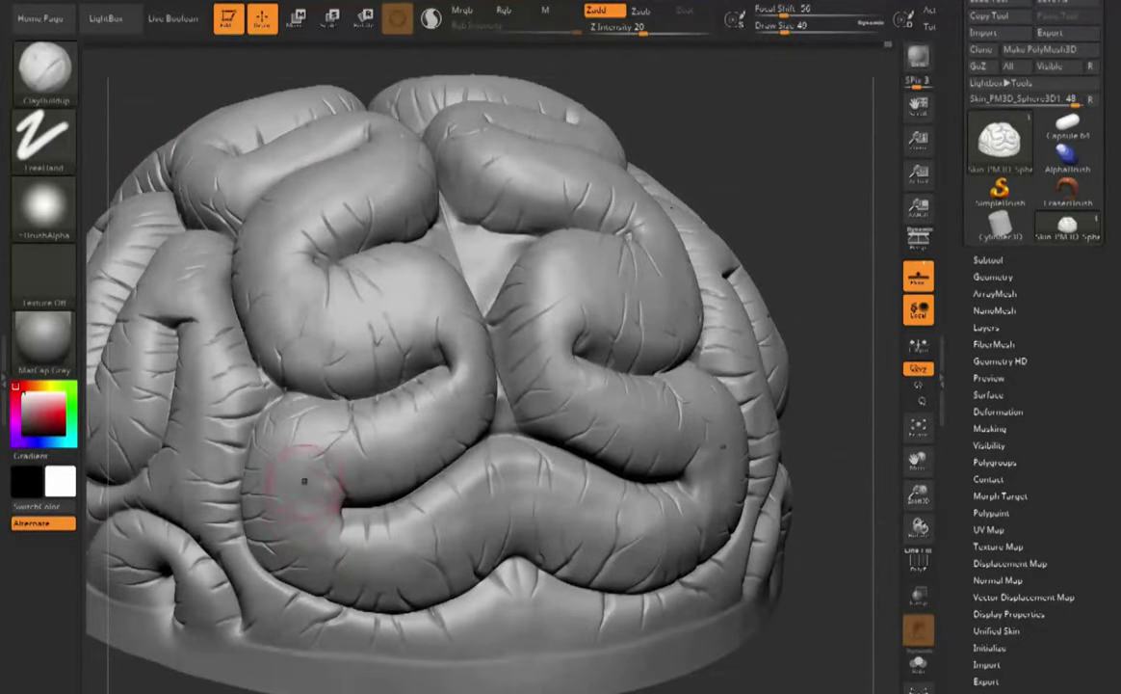
right_click_drag(349, 521, 318, 503)
- Brush striations along the outer edge of the long rear fold with ClayBuildup and a striped alpha at draw size 49
right_click_drag(755, 508, 578, 212)
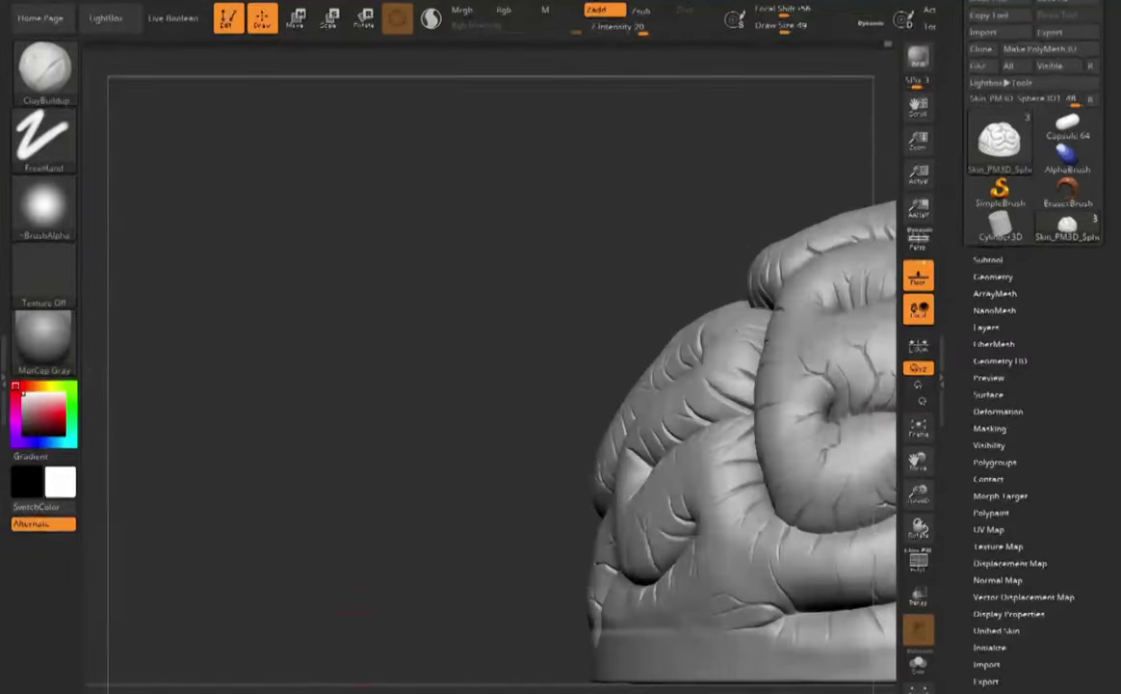
left_click_drag(918, 461, 544, 439)
right_click_drag(752, 350, 747, 501)
left_click_drag(916, 459, 817, 185)
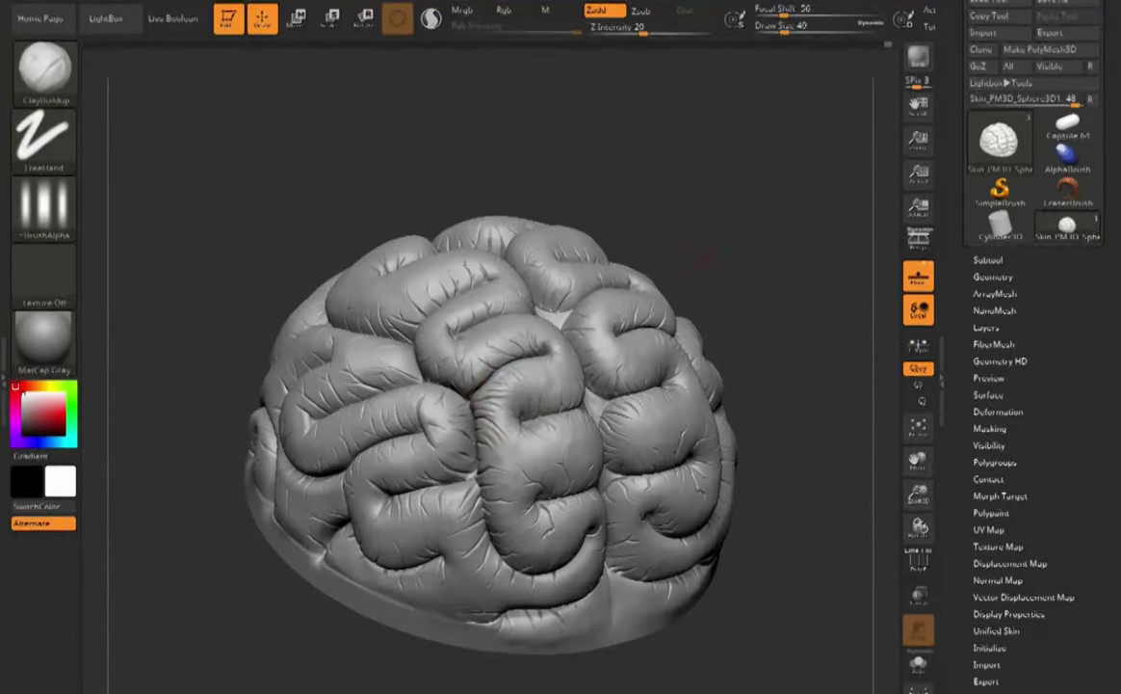
mouse_move(707, 257)
left_mouse_down()
mouse_move(709, 313)
mouse_move(706, 248)
mouse_move(721, 224)
left_mouse_up()
left_click_drag(483, 459, 511, 470)
left_click_drag(727, 258, 722, 231)
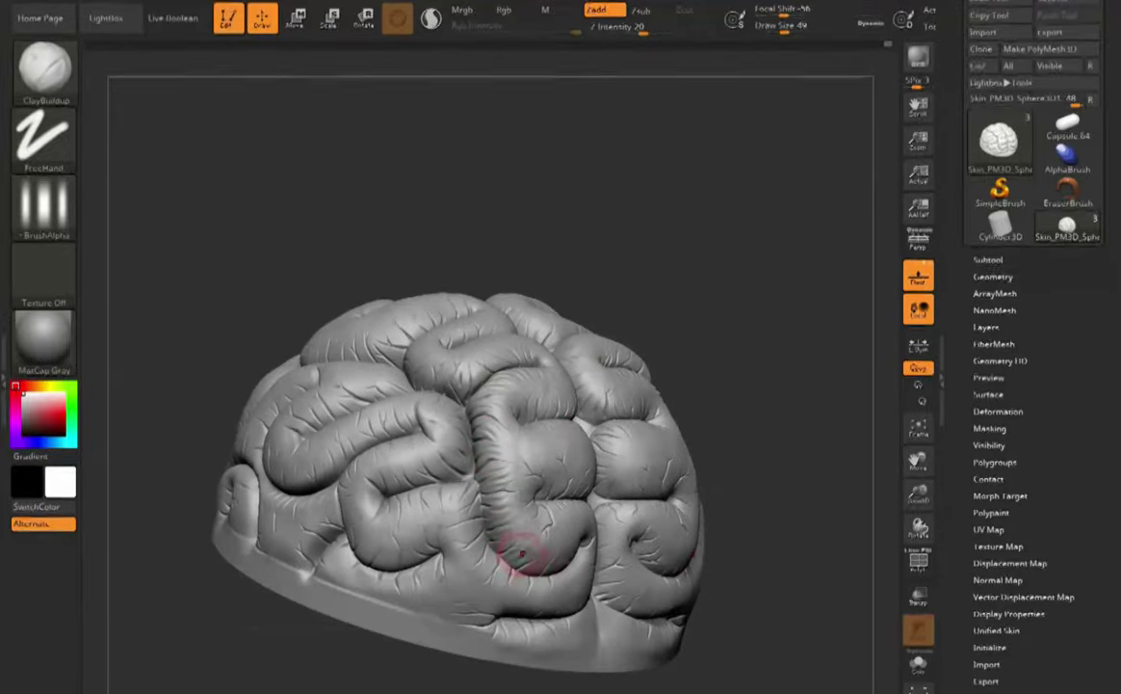
mouse_move(783, 246)
left_mouse_down()
mouse_move(733, 262)
mouse_move(748, 250)
left_mouse_up()
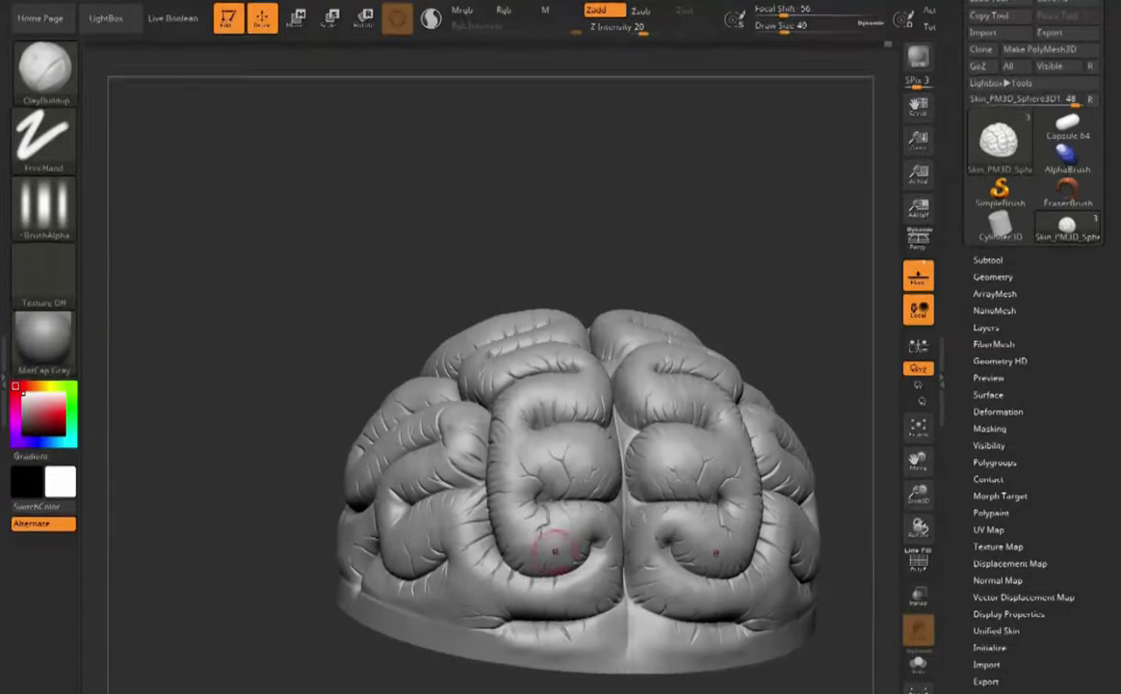
left_click_drag(736, 252, 819, 263)
left_click_drag(513, 589, 514, 563, "shift")
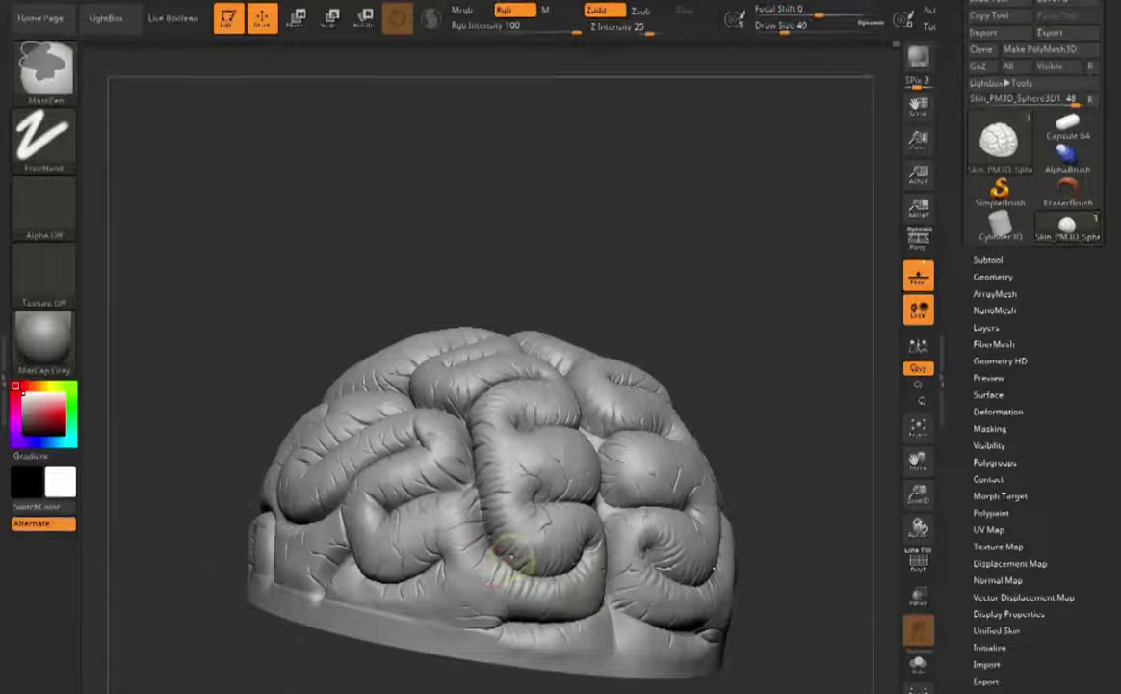
left_click_drag(771, 304, 719, 328, "shift")
- Reduce the draw size to 35 and add fine ClayBuildup striations to the lower rear folds just above the rim
left_click_drag(784, 29, 780, 29)
left_click_drag(736, 252, 794, 258)
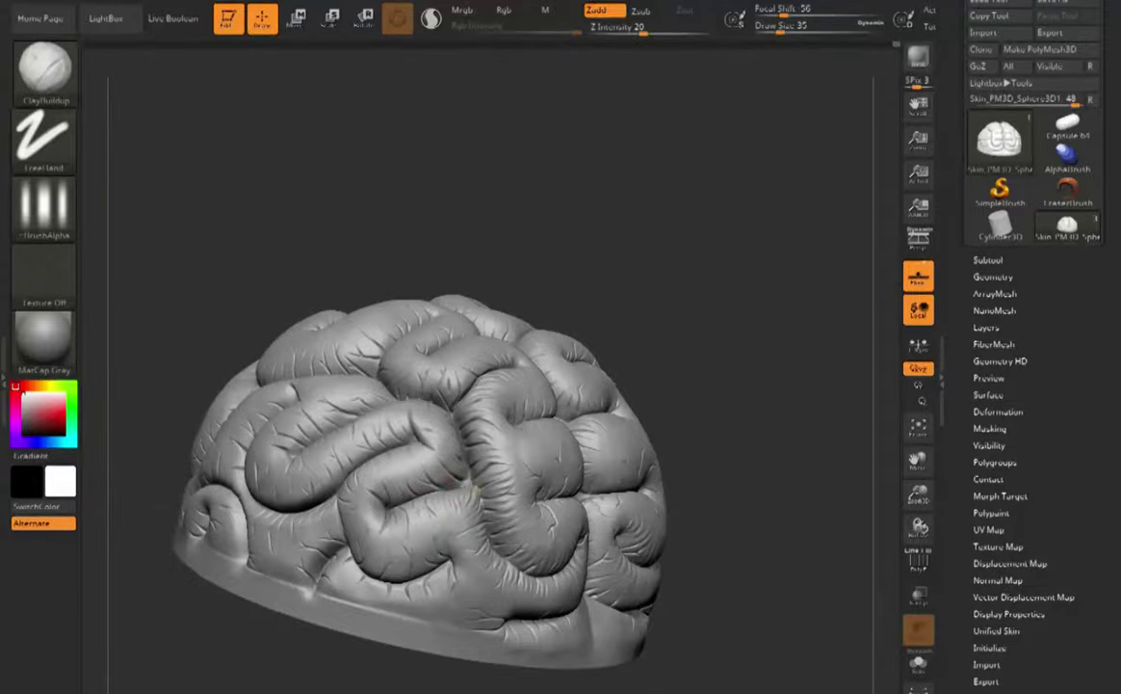
key("ctrl")
left_click_drag(819, 574, 674, 504)
left_click_drag(563, 603, 571, 624)
mouse_move(308, 578)
left_mouse_down()
mouse_move(332, 655)
mouse_move(327, 597)
left_mouse_up()
left_click_drag(557, 624, 575, 608)
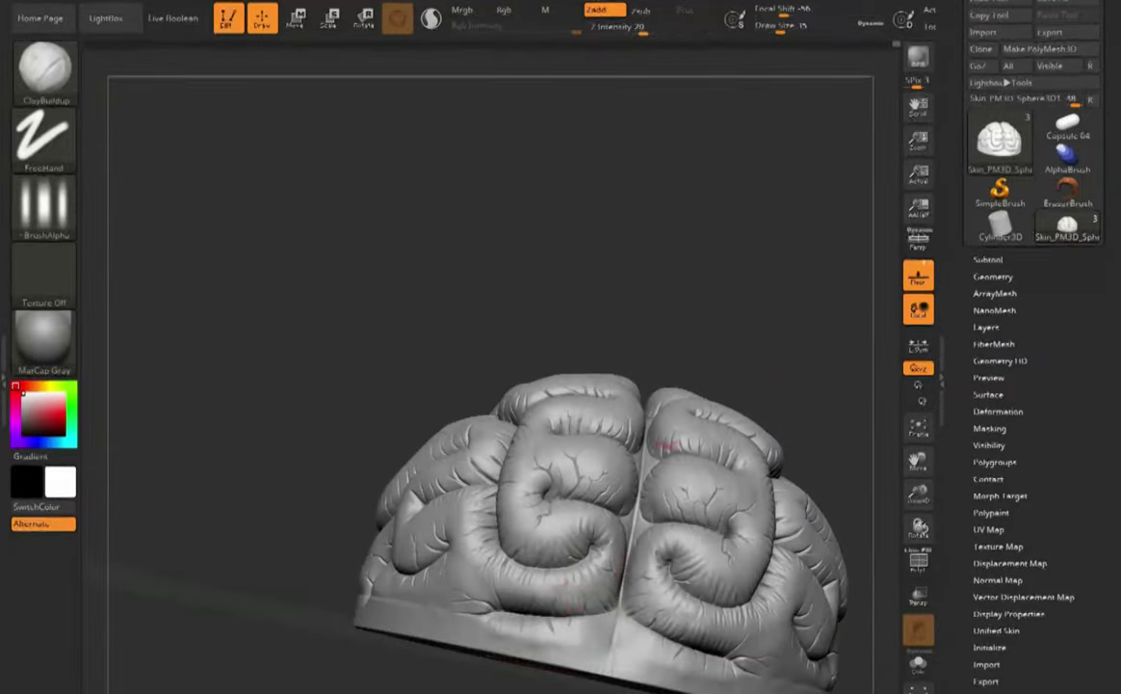
- Extend the ClayBuildup striations over the rear folds beside the central groove
left_click_drag(680, 351, 698, 434)
mouse_move(308, 540)
left_mouse_down()
mouse_move(386, 568)
mouse_move(351, 568)
mouse_move(308, 539)
left_mouse_up()
mouse_move(624, 505)
right_mouse_down()
mouse_move(574, 429)
mouse_move(633, 444)
right_mouse_up()
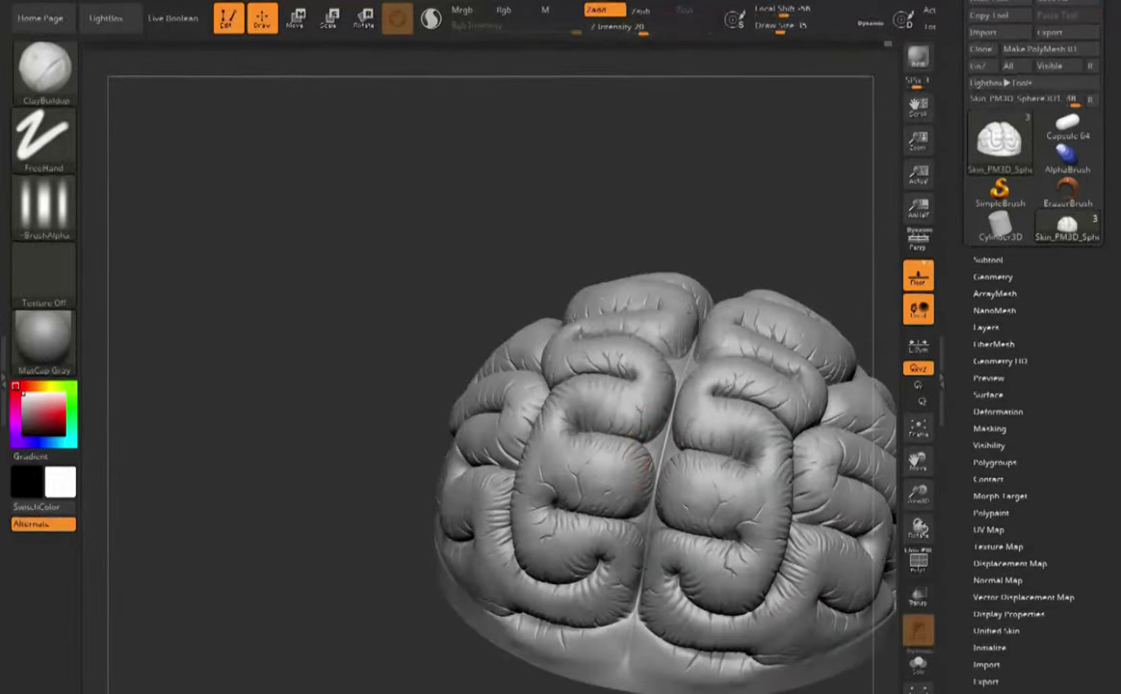
left_click_drag(644, 207, 766, 226)
- Save the brain tool over the third listed file, named Brain 01 Curved Smal details, allowing it to be replaced
left_click(1054, 3)
double_click(227, 83)
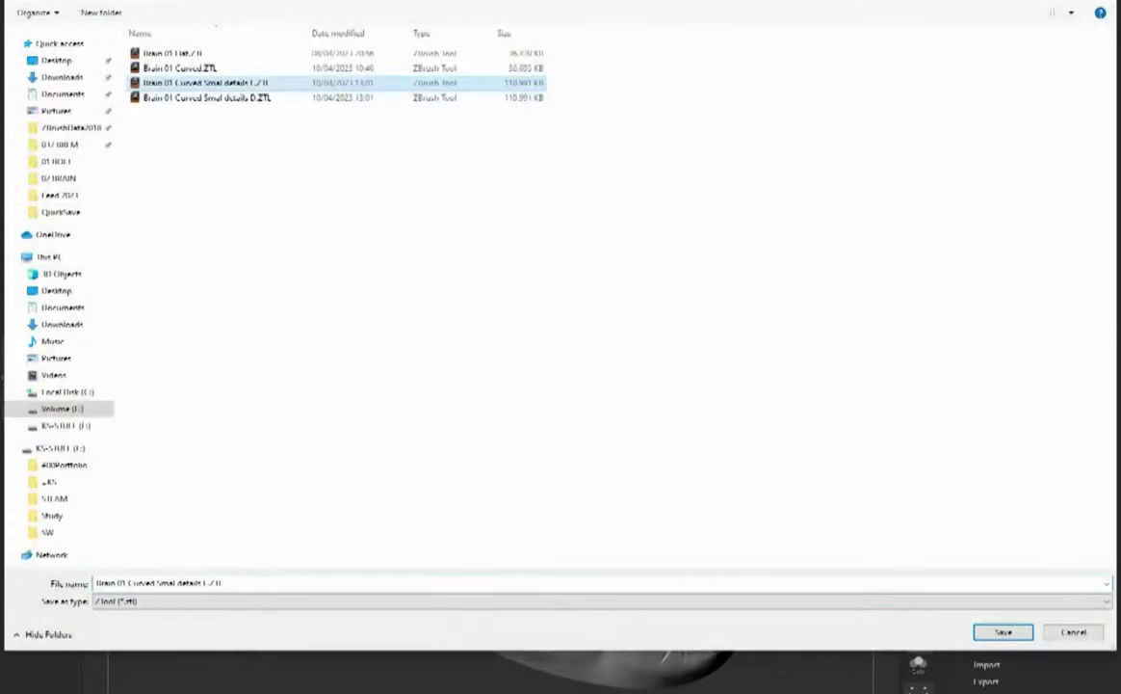
left_click(601, 369)
- Add ClayBuildup striations around the inner bend and edges of the lower winding fold on the brain's side
mouse_move(722, 229)
left_mouse_down()
mouse_move(728, 169)
mouse_move(660, 241)
mouse_move(651, 221)
mouse_move(747, 212)
left_mouse_up()
mouse_move(439, 564)
left_mouse_down()
mouse_move(413, 522)
mouse_move(393, 543)
left_mouse_up()
mouse_move(289, 616)
left_mouse_down()
mouse_move(231, 609)
mouse_move(217, 578)
mouse_move(252, 592)
left_mouse_up()
left_click_drag(530, 453, 539, 416)
mouse_move(279, 611)
left_mouse_down()
mouse_move(255, 595)
mouse_move(268, 613)
left_mouse_up()
left_click_drag(502, 454, 479, 475)
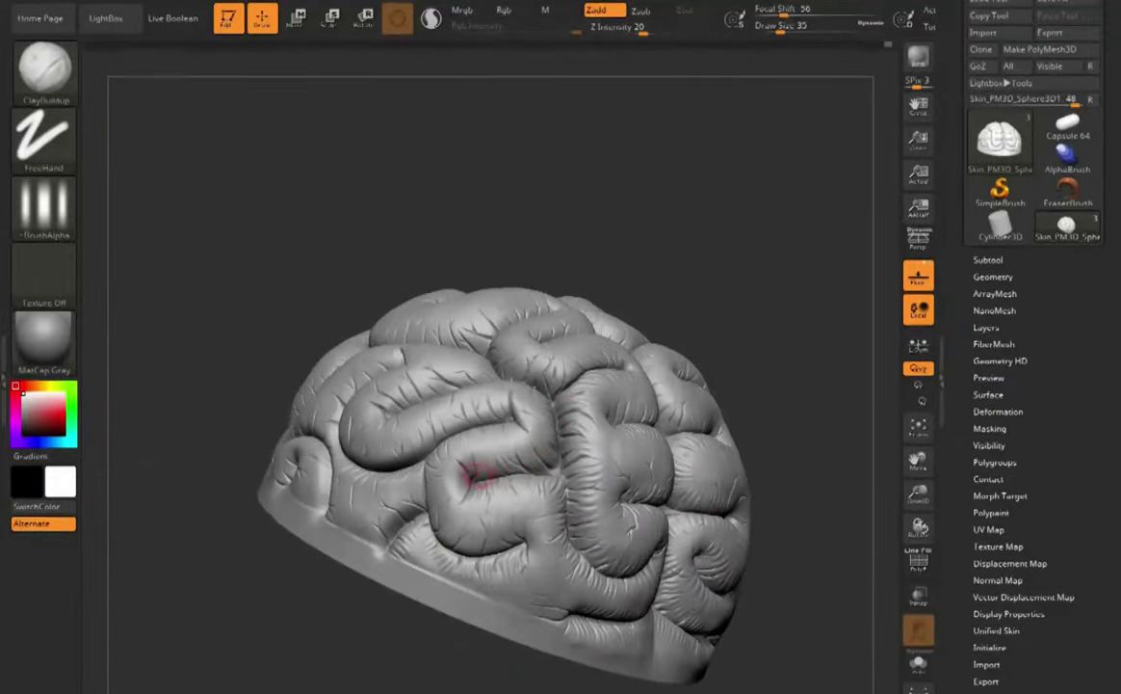
- Texture the long hairpin fold on the brain's side and its neighbouring edges with ClayBuildup striations
left_click_drag(694, 268, 665, 301)
left_click_drag(548, 418, 540, 396)
mouse_move(371, 65)
left_mouse_down()
mouse_move(430, 92)
mouse_move(416, 112)
left_mouse_up()
left_click_drag(480, 374, 434, 388)
left_click_drag(253, 545, 221, 472)
mouse_move(414, 453)
left_mouse_down()
mouse_move(442, 413)
mouse_move(508, 414)
left_mouse_up()
mouse_move(752, 462)
left_mouse_down()
mouse_move(607, 434)
mouse_move(761, 431)
mouse_move(737, 424)
left_mouse_up()
left_click_drag(388, 418, 348, 415)
left_click_drag(752, 463, 756, 424)
left_click_drag(360, 409, 382, 401)
right_click_drag(482, 364, 376, 388)
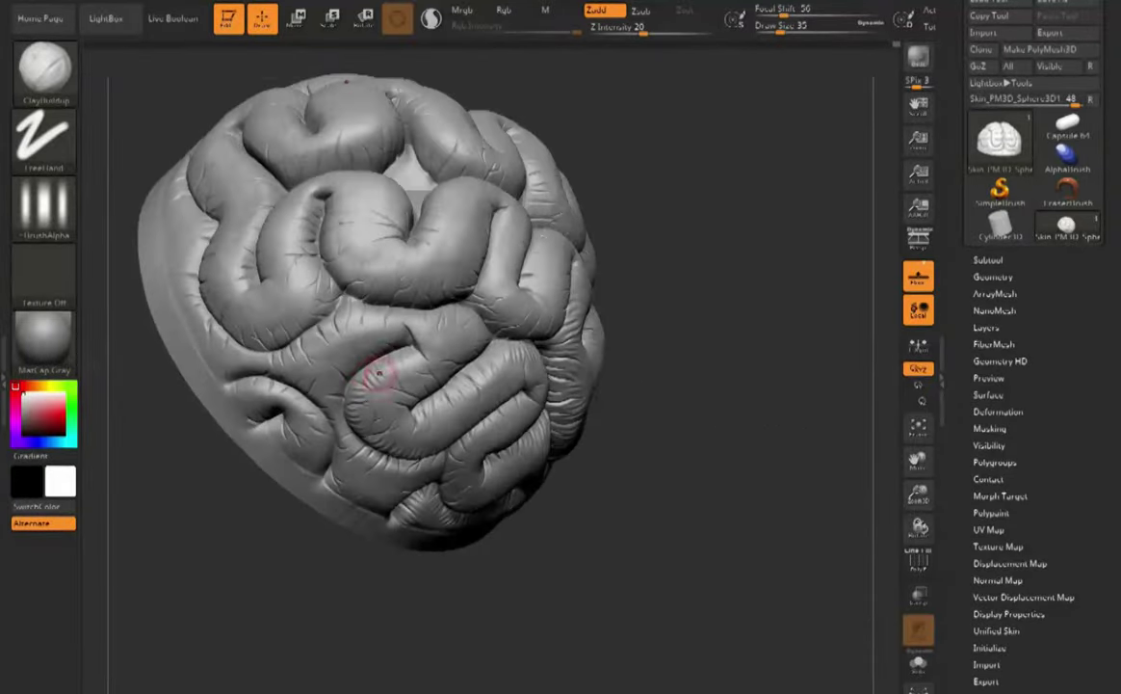
- Undo the last stroke and striate the lower side folds near the rim with ClayBuildup
mouse_move(384, 321)
right_mouse_down()
mouse_move(333, 284)
mouse_move(342, 226)
right_mouse_up()
key("ctrl+z")
right_click_drag(428, 443, 322, 457)
right_click_drag(390, 558, 457, 508)
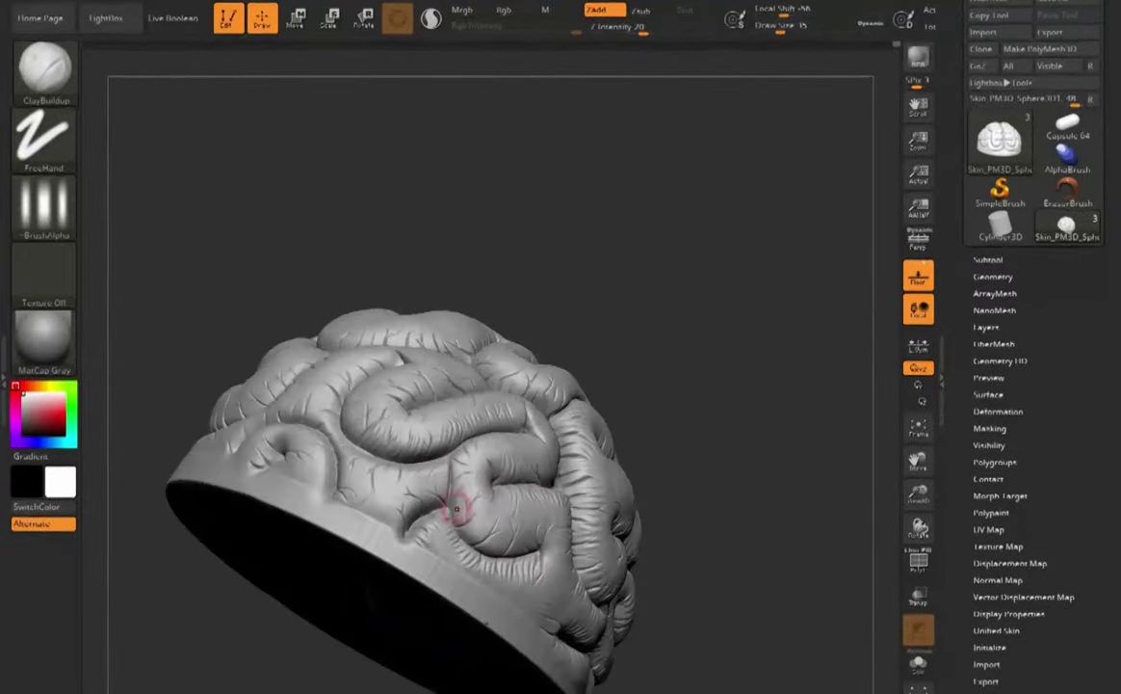
right_click_drag(522, 526, 484, 477)
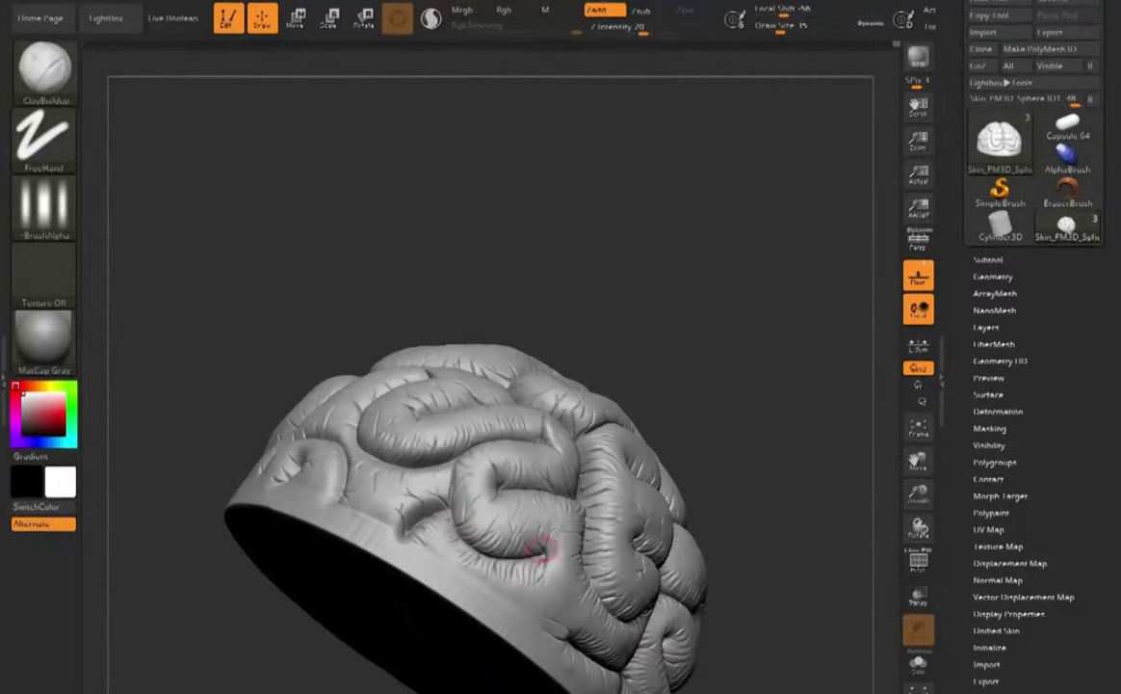
right_click_drag(535, 537, 327, 536)
mouse_move(412, 457)
right_mouse_down()
mouse_move(410, 482)
mouse_move(465, 559)
right_mouse_up()
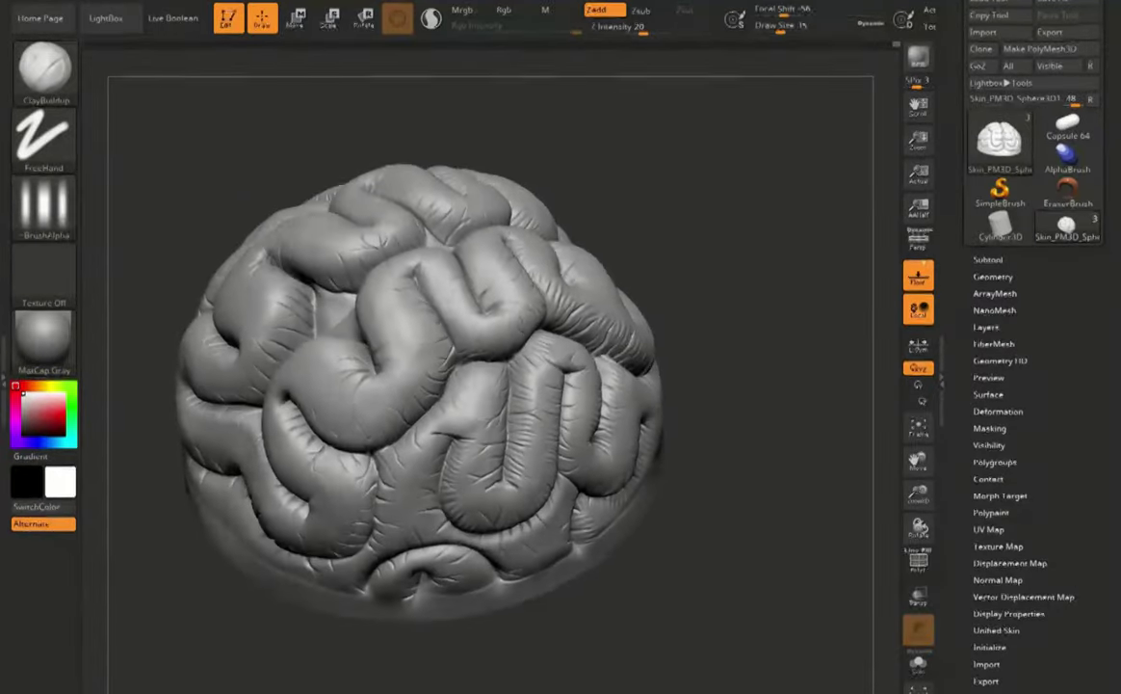
- Brush striations where the winding front folds meet the hairpin fold on the side
right_click_drag(479, 473, 515, 405)
right_click_drag(573, 381, 636, 397)
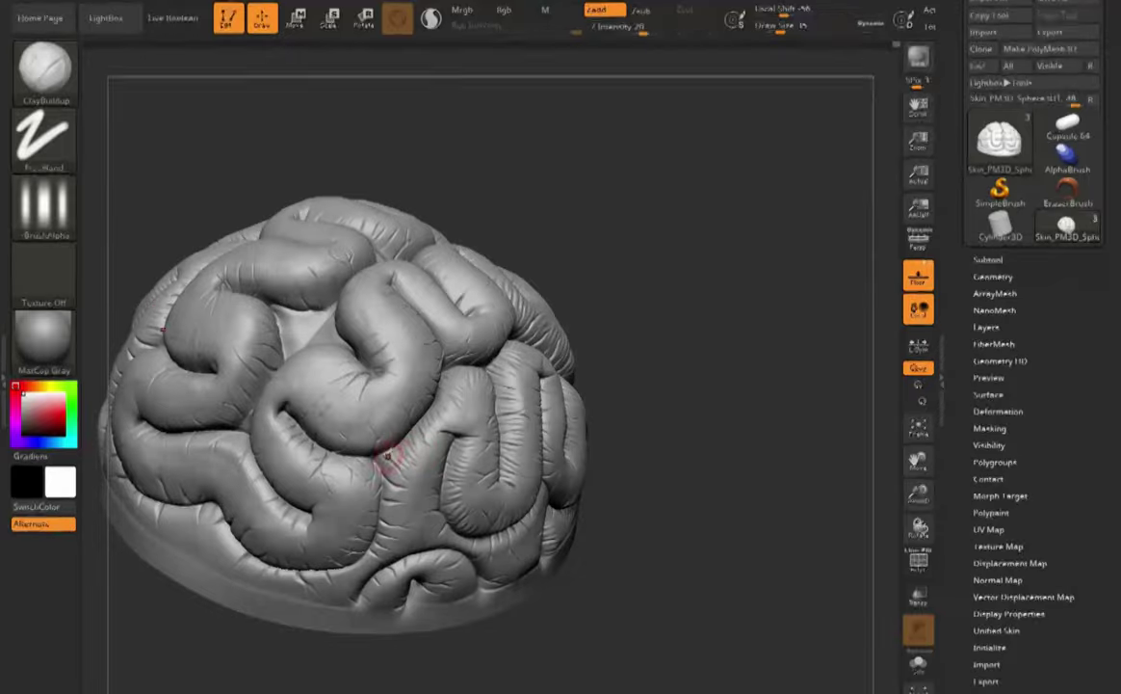
right_click_drag(617, 511, 568, 441)
right_click_drag(594, 485, 566, 431)
mouse_move(564, 431)
left_mouse_down()
mouse_move(568, 395)
mouse_move(599, 386)
left_mouse_up()
left_click_drag(814, 465, 869, 456)
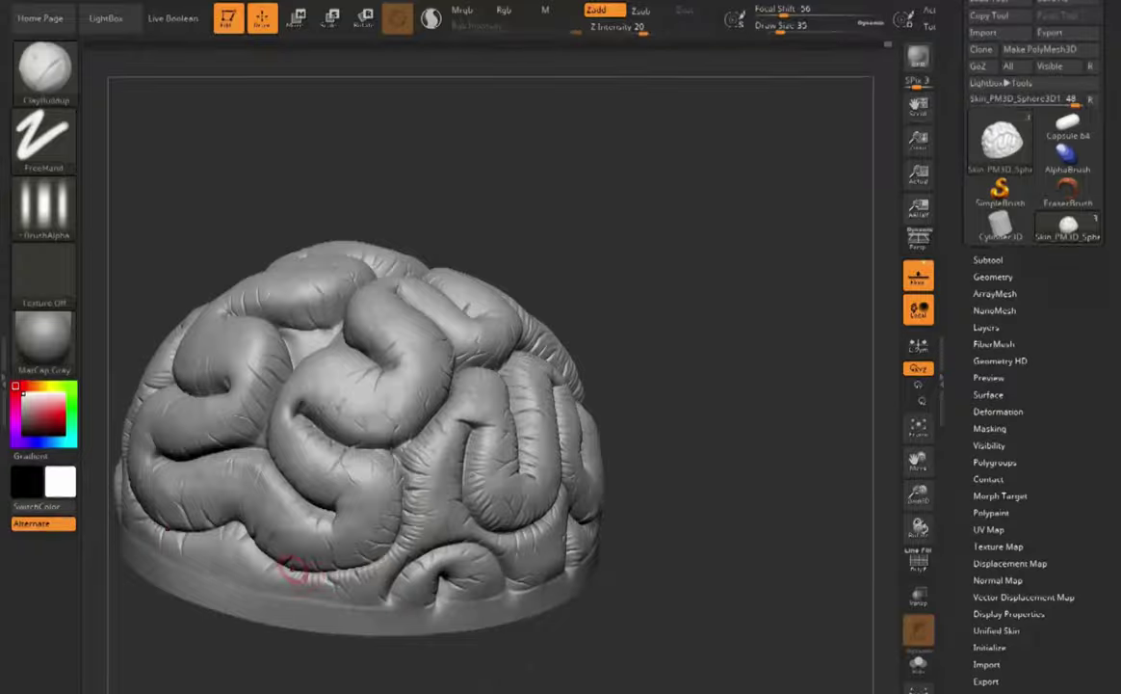
- Add ClayBuildup striations around the small curled fold at the rim and the fold arching over it
right_click_drag(512, 468, 440, 422)
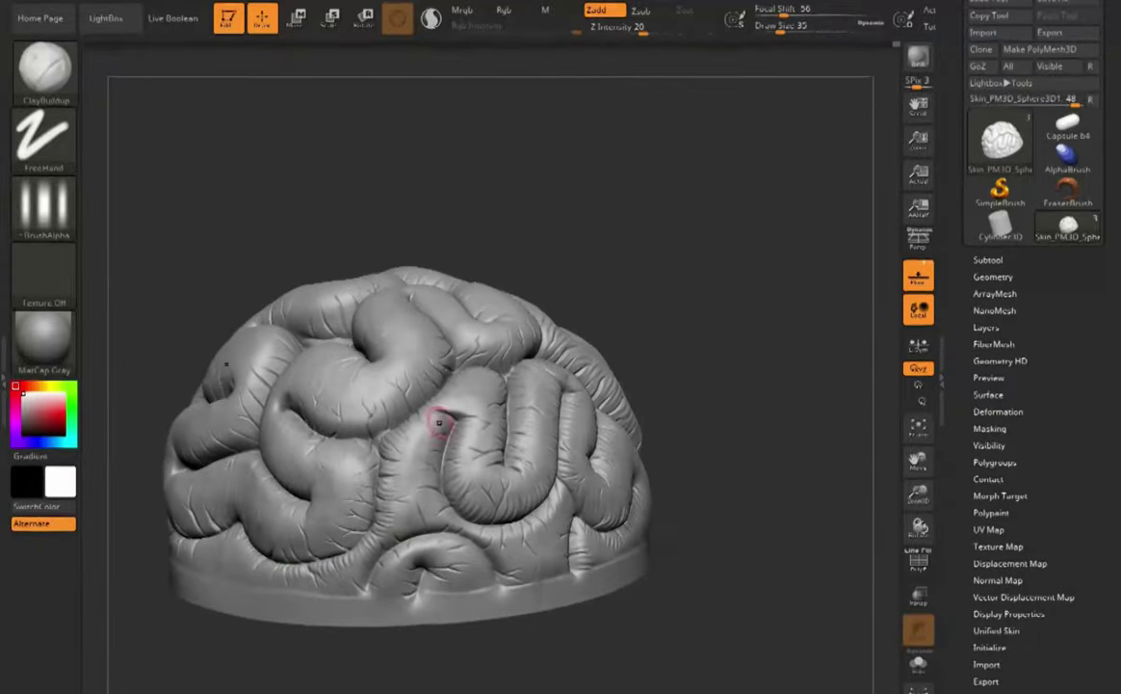
right_click_drag(450, 513, 532, 518)
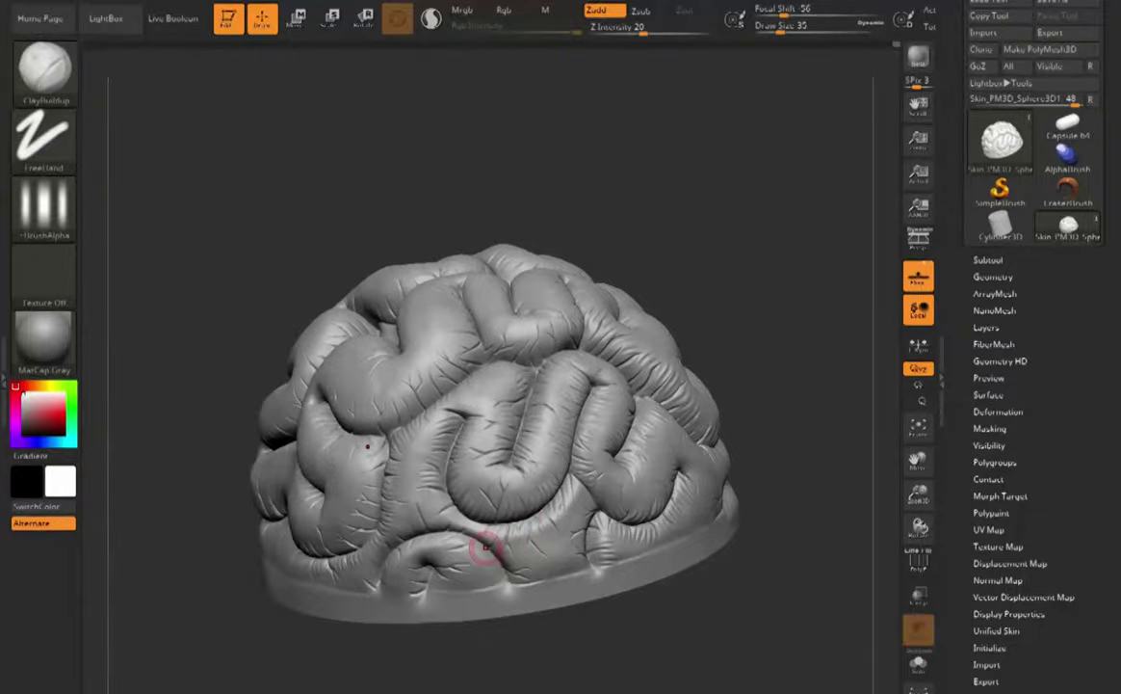
right_click_drag(450, 496, 587, 503)
mouse_move(673, 349)
right_mouse_down()
mouse_move(741, 337)
mouse_move(713, 386)
mouse_move(683, 380)
mouse_move(694, 201)
mouse_move(681, 271)
right_mouse_up()
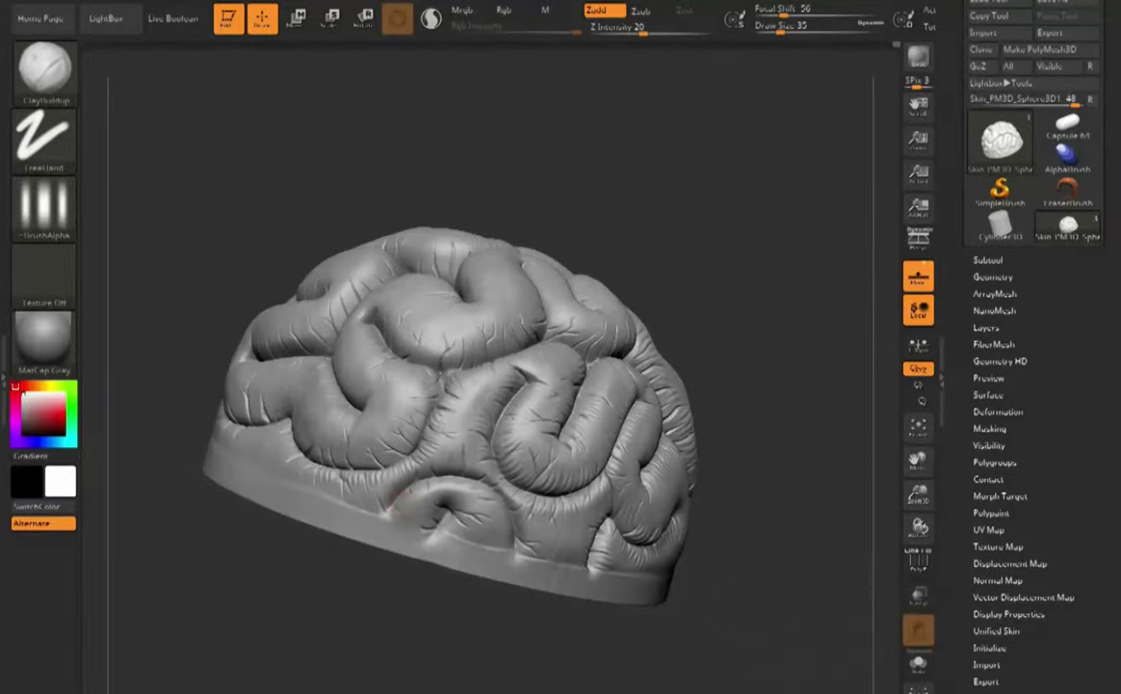
mouse_move(507, 523)
right_mouse_down()
mouse_move(491, 580)
mouse_move(502, 448)
mouse_move(516, 590)
mouse_move(539, 548)
right_mouse_up()
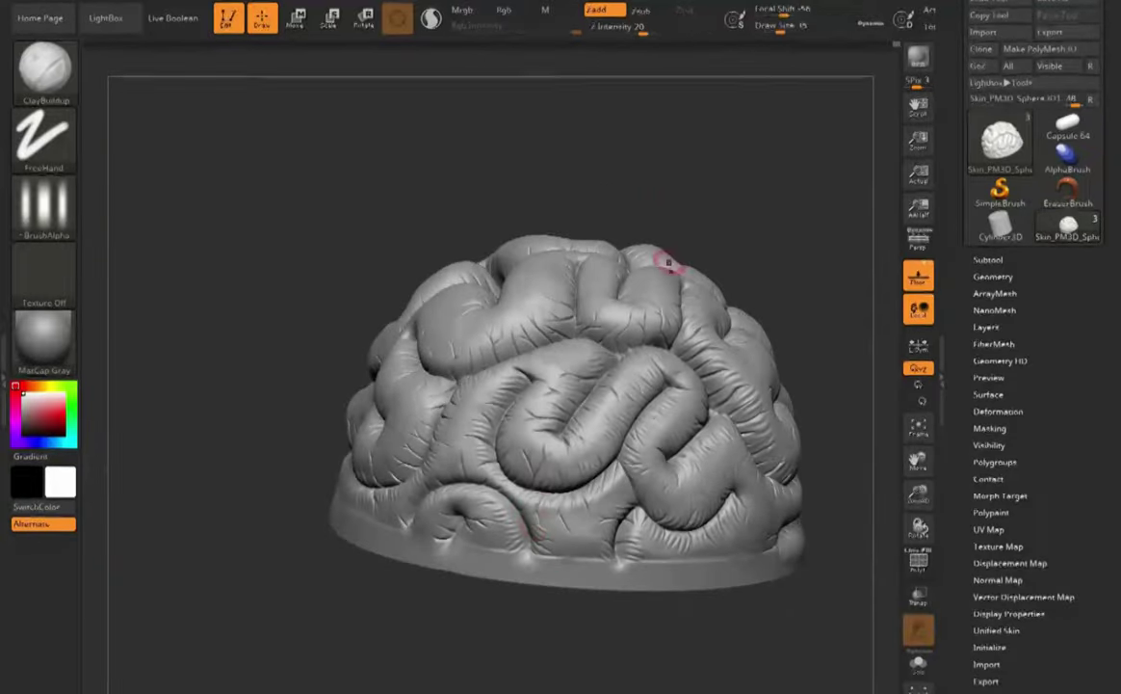
right_click_drag(485, 524, 521, 513)
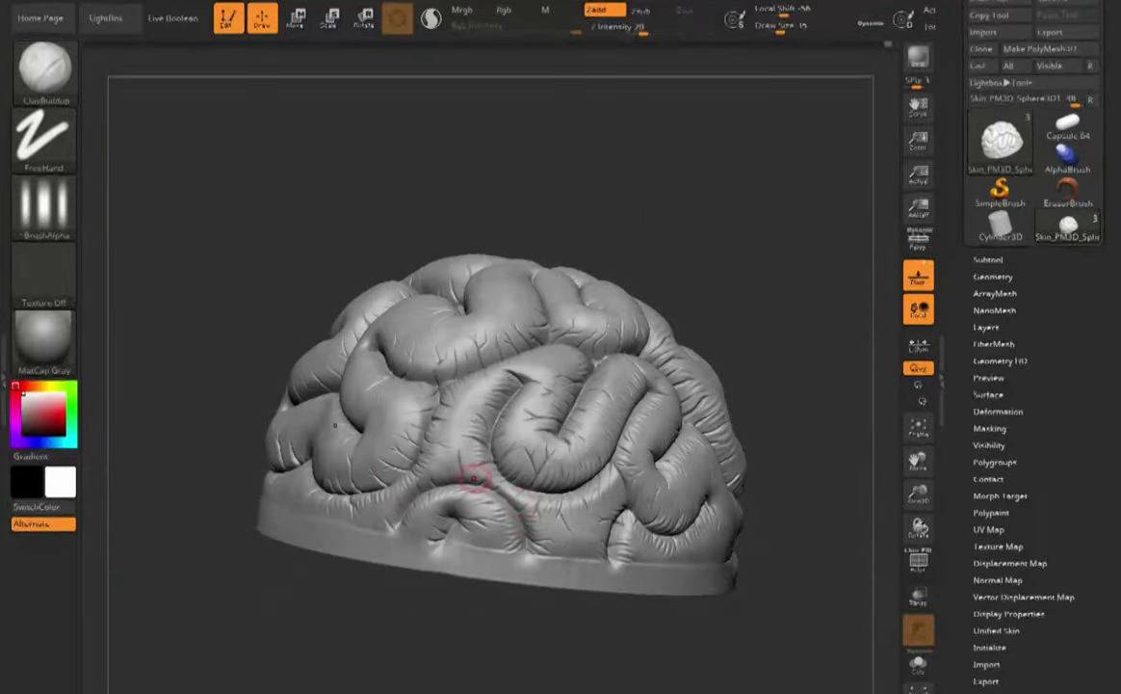
- Continue the ClayBuildup striations over the upper winding folds between the brain's side and its crown
right_click_drag(473, 478, 485, 420)
mouse_move(381, 527)
right_mouse_down()
mouse_move(348, 592)
mouse_move(426, 599)
mouse_move(367, 614)
right_mouse_up()
right_click_drag(595, 341, 590, 389)
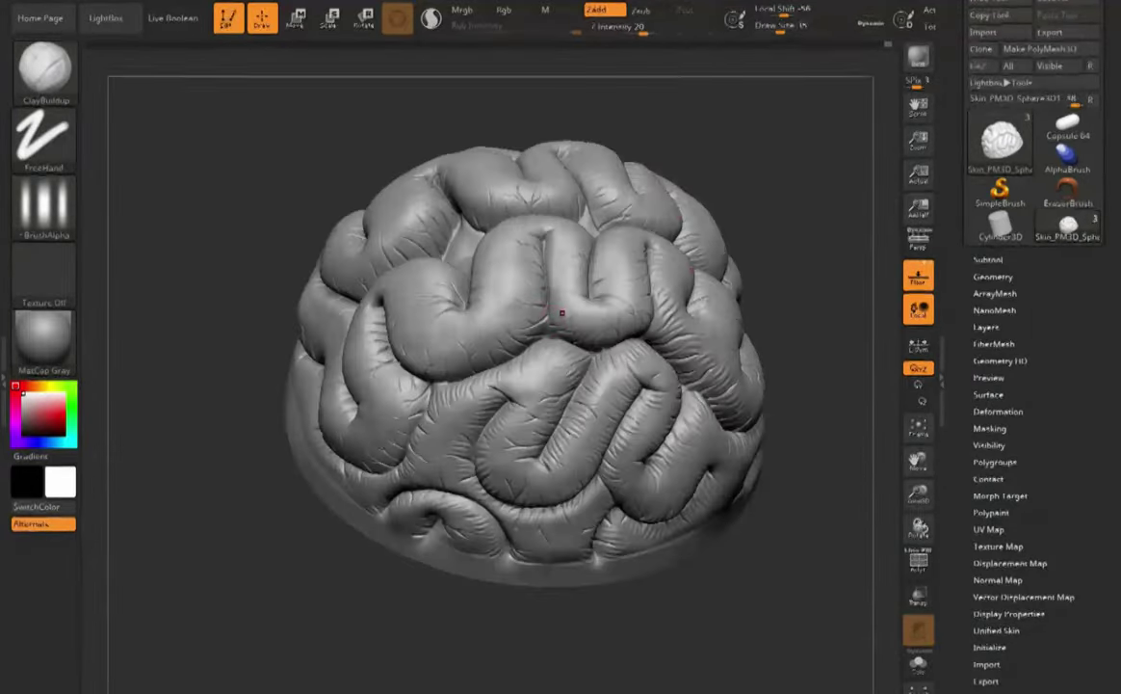
left_click_drag(918, 460, 902, 631)
right_click_drag(533, 439, 557, 447)
right_click_drag(570, 401, 638, 420)
right_click_drag(674, 337, 618, 288)
right_click_drag(706, 207, 626, 221)
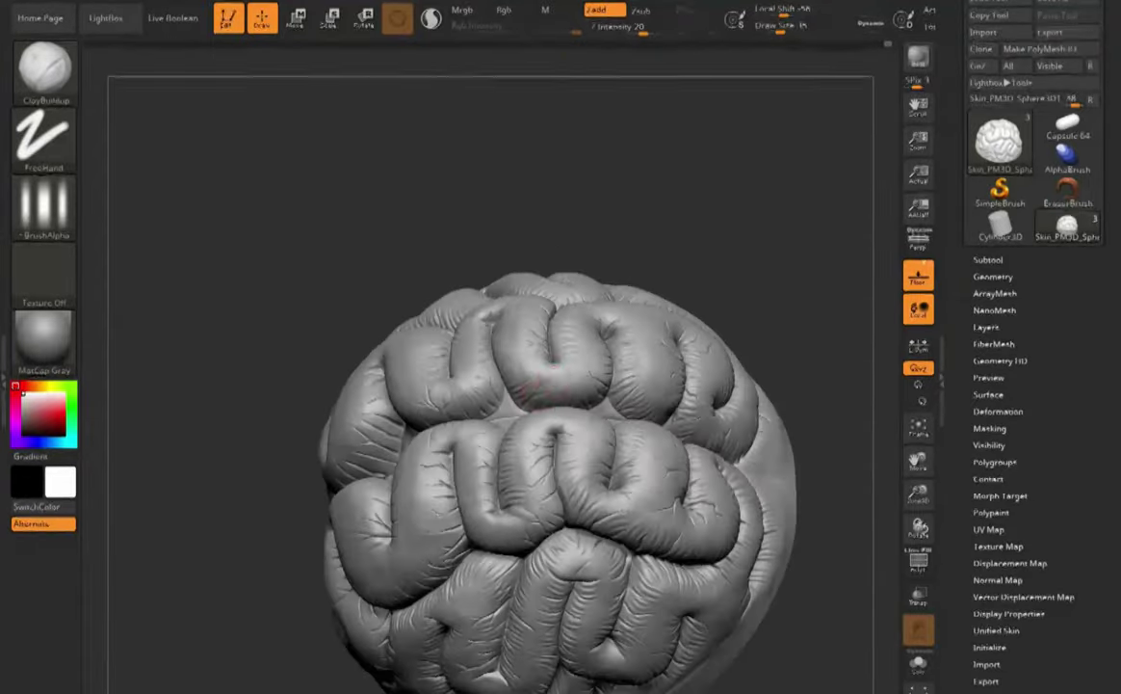
- Texture the inner curls of the front-side folds with ClayBuildup striations
left_click_drag(706, 205, 556, 417)
mouse_move(556, 416)
right_mouse_down()
mouse_move(578, 501)
mouse_move(472, 525)
mouse_move(549, 510)
mouse_move(459, 457)
right_mouse_up()
left_click_drag(458, 461, 476, 463)
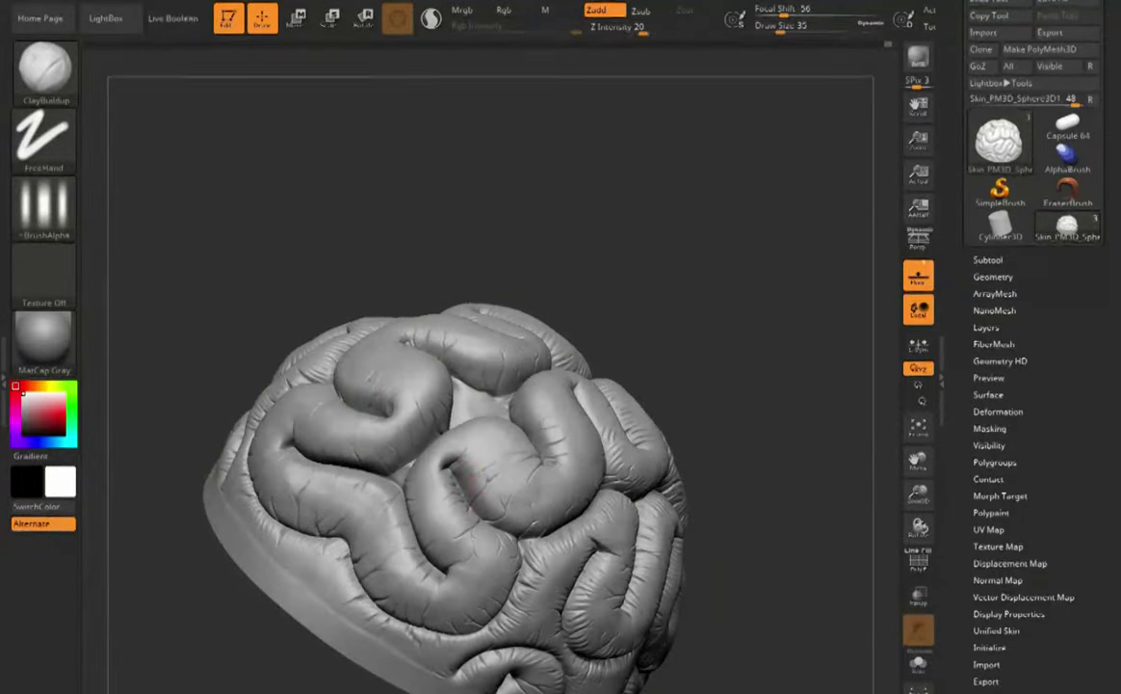
left_click_drag(540, 530, 553, 523)
right_click_drag(554, 523, 761, 526)
left_click_drag(597, 503, 632, 461)
- Brush ClayBuildup striations along the lower front fold, including its outer edge above the rim
right_click_drag(578, 414, 626, 426)
left_click_drag(626, 424, 634, 387)
mouse_move(634, 388)
right_mouse_down()
mouse_move(556, 371)
mouse_move(576, 351)
mouse_move(511, 321)
mouse_move(489, 416)
mouse_move(573, 361)
right_mouse_up()
right_click_drag(448, 383, 409, 388)
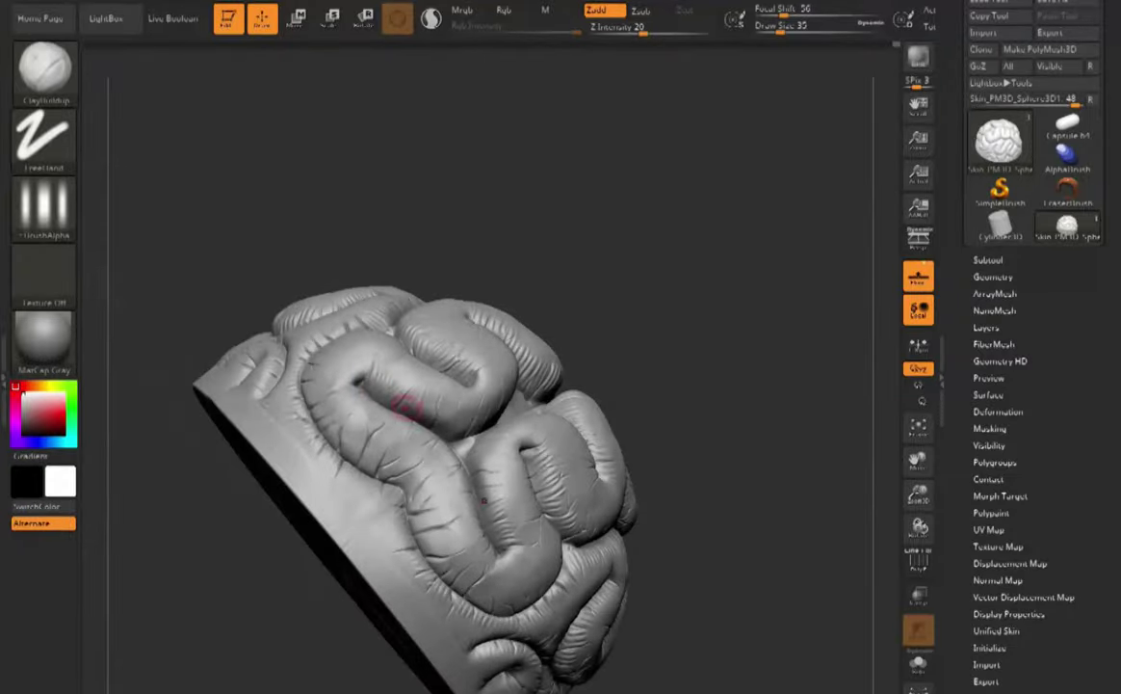
mouse_move(461, 421)
right_mouse_down()
mouse_move(485, 438)
mouse_move(418, 413)
right_mouse_up()
mouse_move(390, 397)
left_mouse_down("shift")
mouse_move(364, 374)
mouse_move(392, 344)
left_mouse_up("shift")
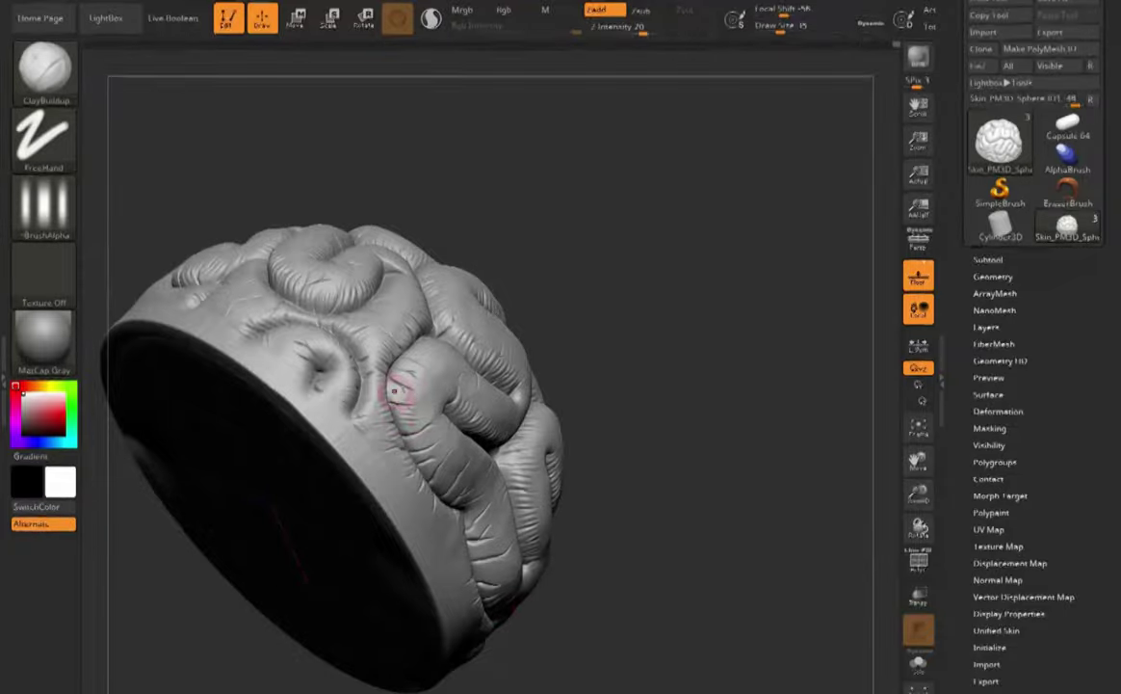
mouse_move(371, 328)
right_mouse_down()
mouse_move(467, 383)
mouse_move(505, 448)
right_mouse_up()
right_click_drag(525, 520, 477, 470)
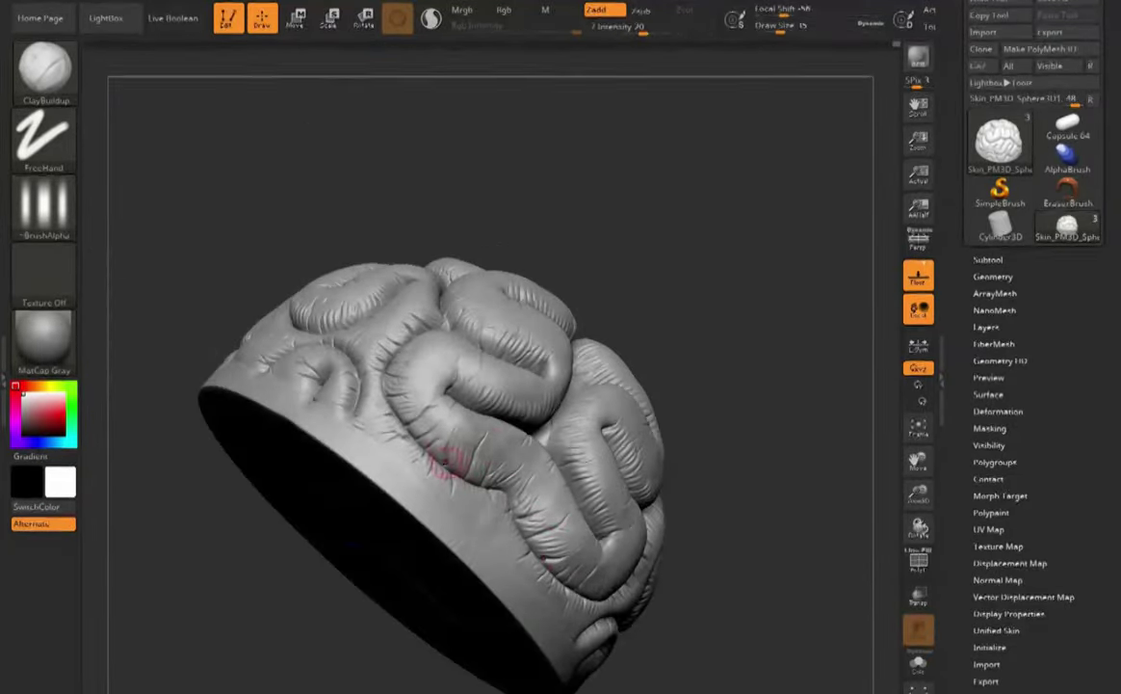
right_click_drag(594, 256, 718, 215)
- Save the striated brain again over the same Brain 01 Curved Smal details tool file, replacing the existing version
key("ctrl+s")
double_click(213, 83)
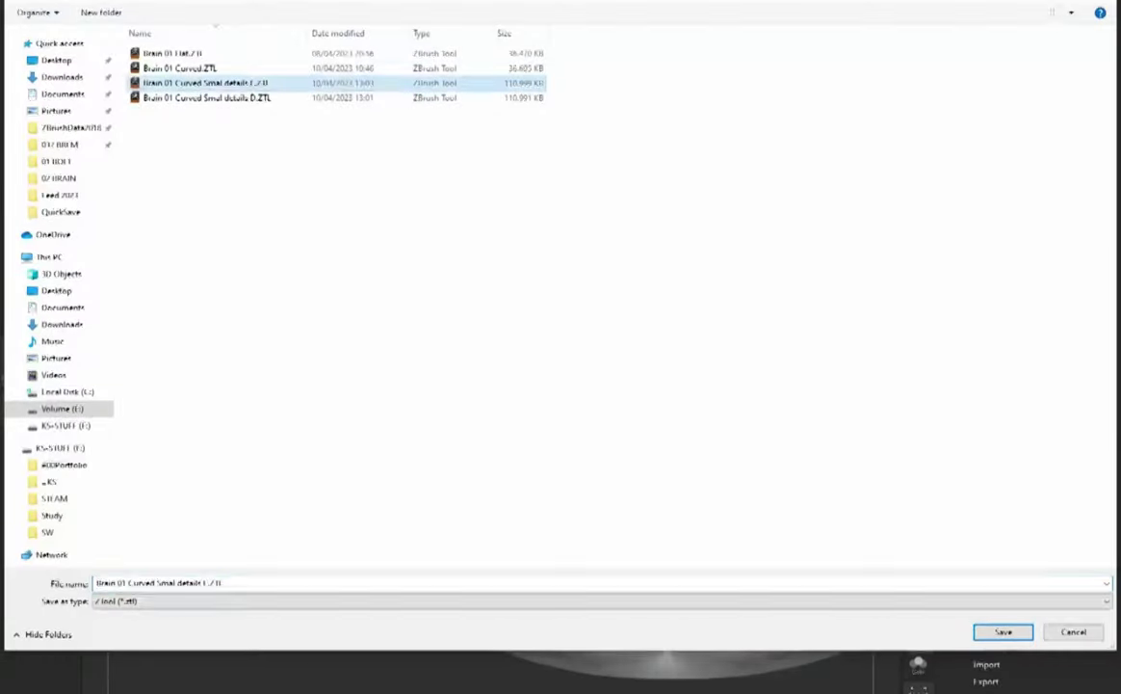
left_click(601, 368)
left_click_drag(373, 303, 344, 337)
left_click_drag(917, 460, 679, 381)
mouse_move(676, 607)
left_mouse_down()
mouse_move(711, 607)
mouse_move(671, 605)
left_mouse_up()
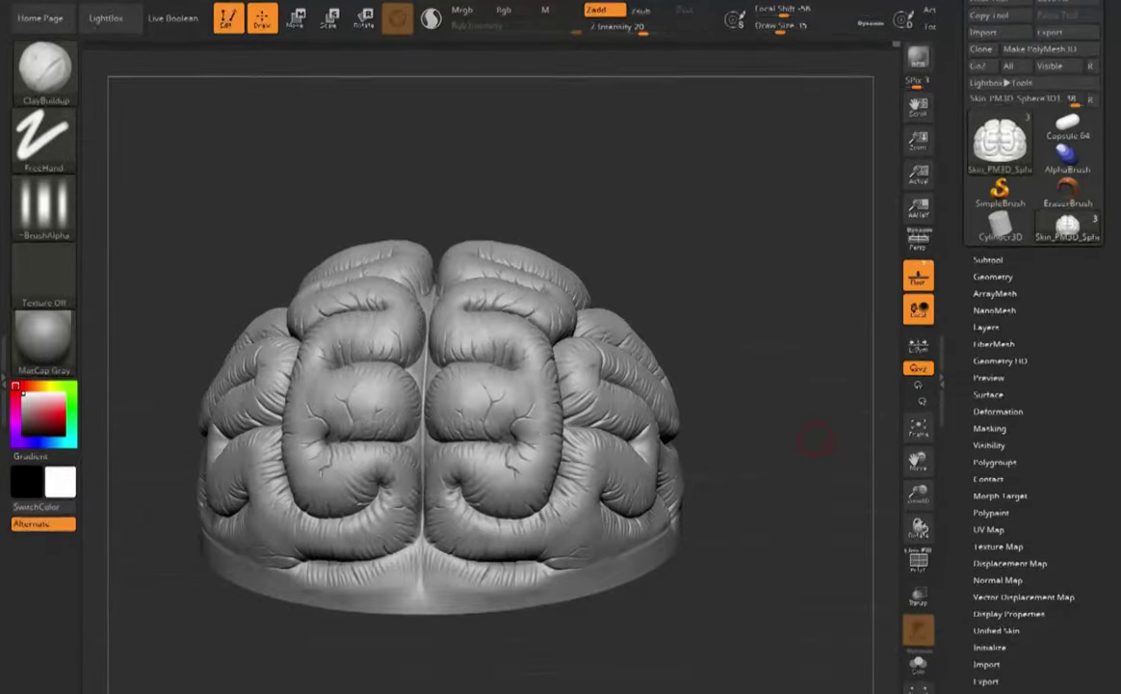
key("ctrl+s")
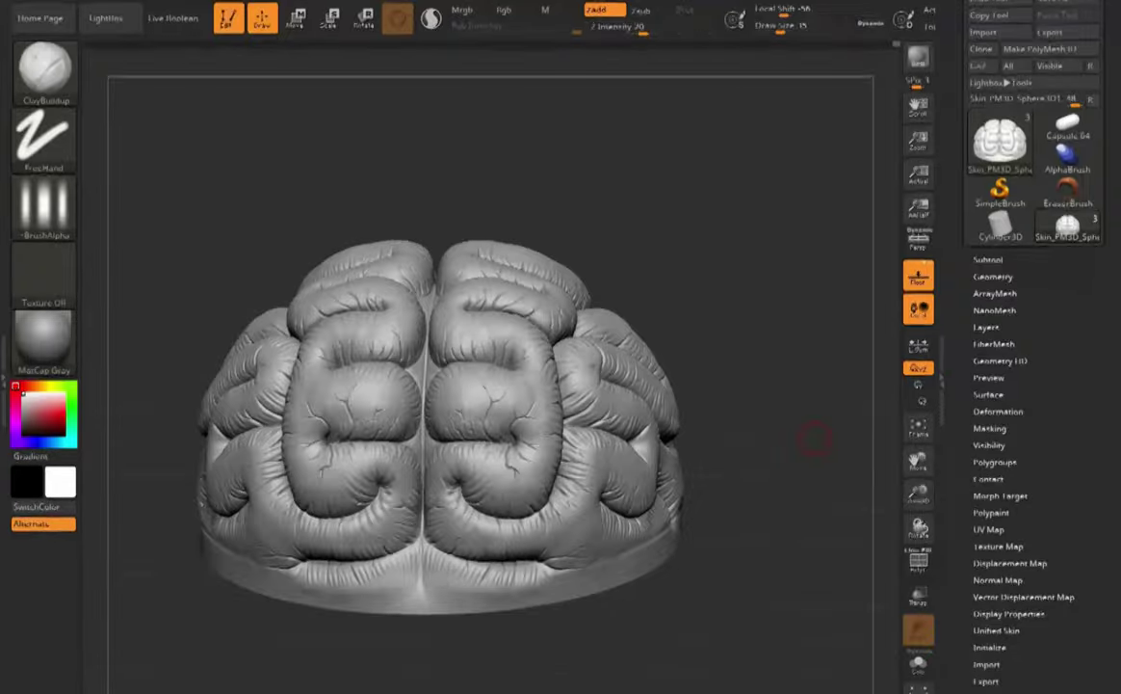
- Carve a small round pit into the lowest rear fold beside the central groove using ClayBuildup with Alpha 14 at draw size 35
left_click_drag(814, 438, 735, 393)
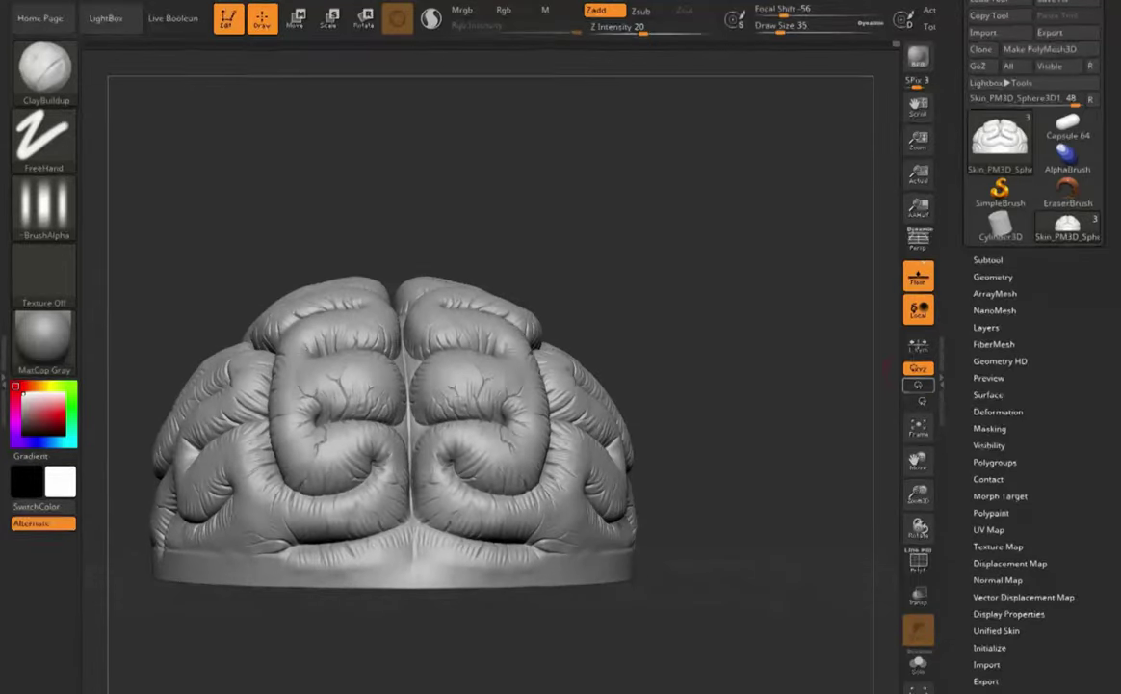
left_click_drag(915, 459, 1055, 434)
left_click(43, 206)
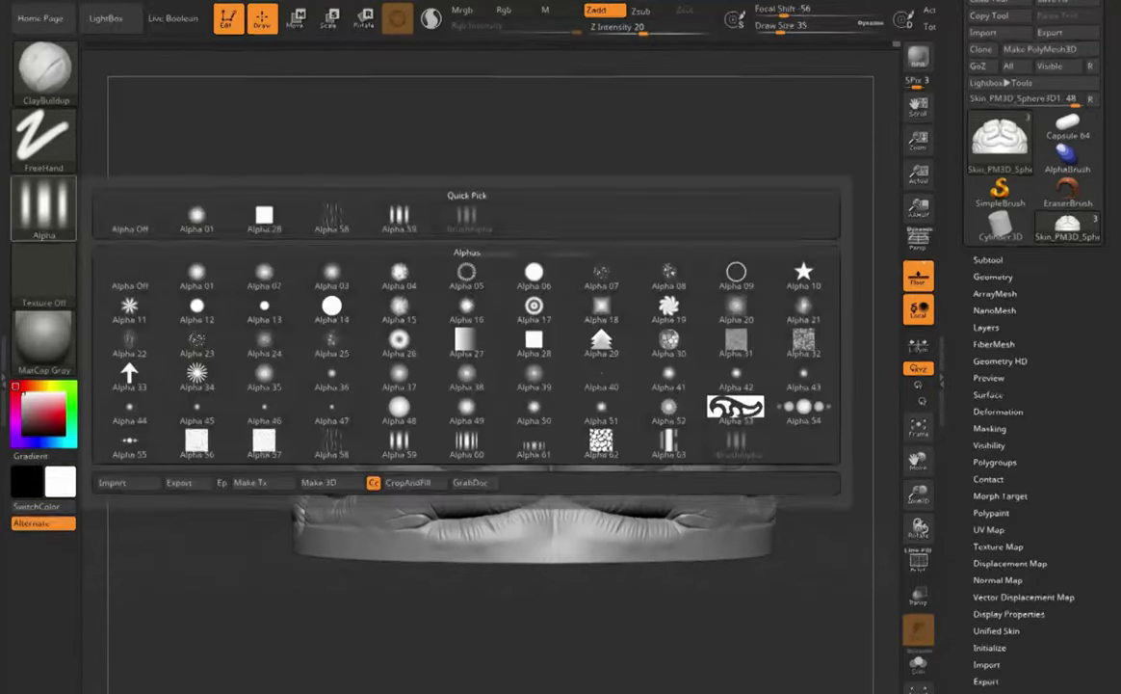
left_click(331, 305)
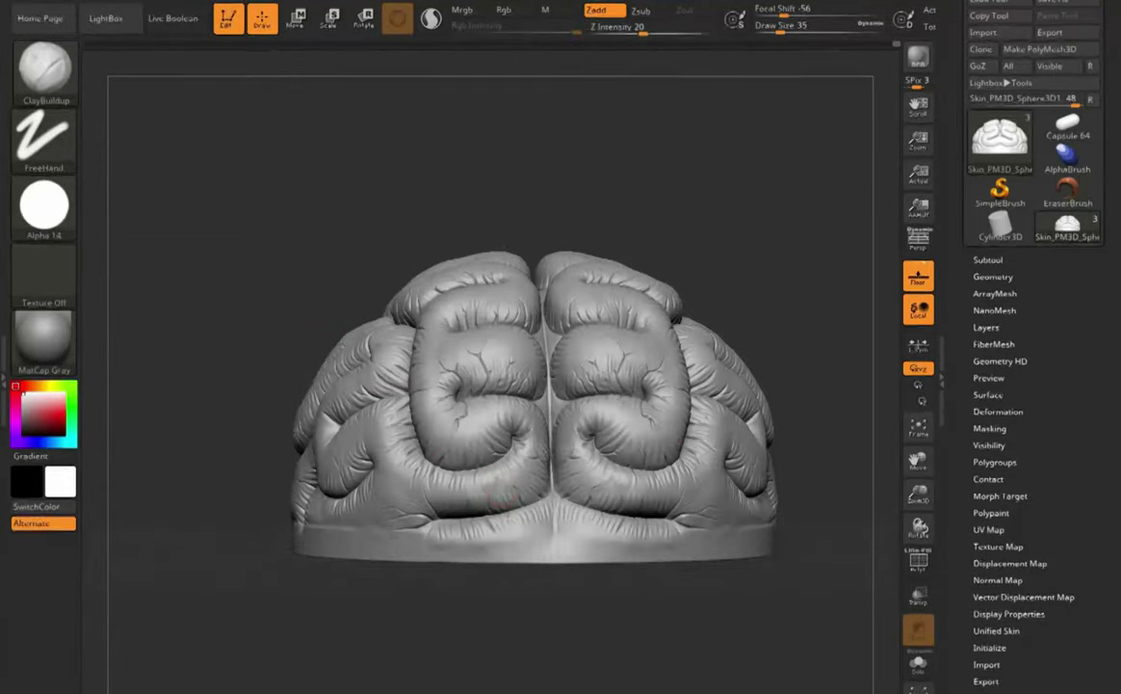
key("ctrl+z")
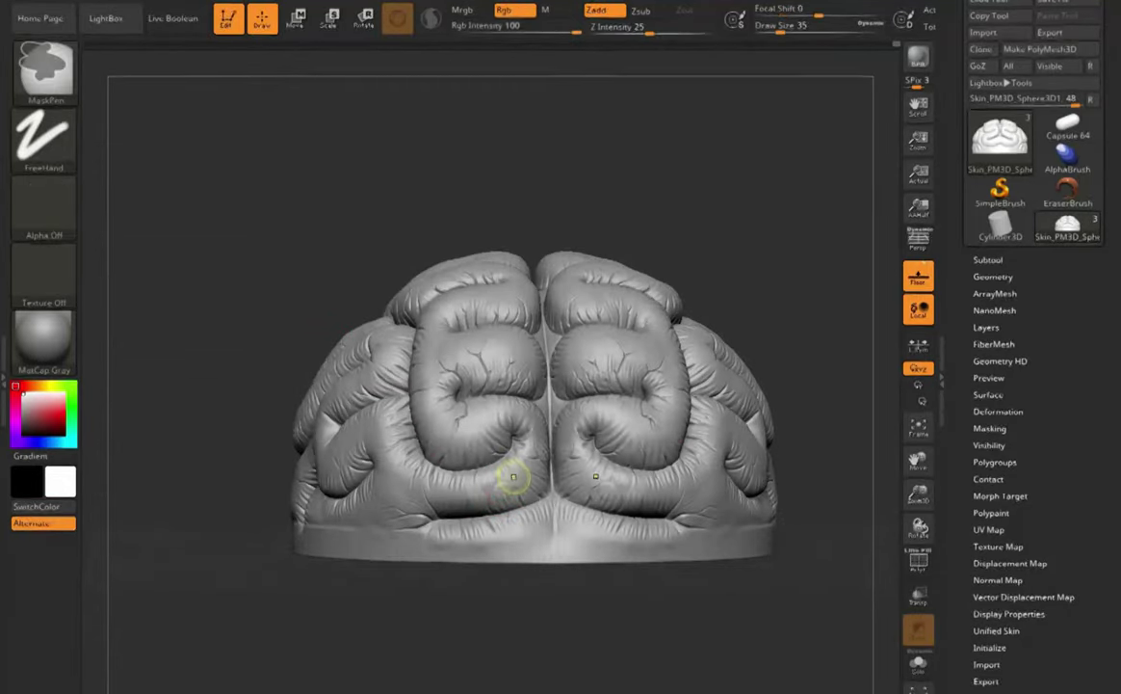
left_click_drag(500, 490, 503, 491, "alt")
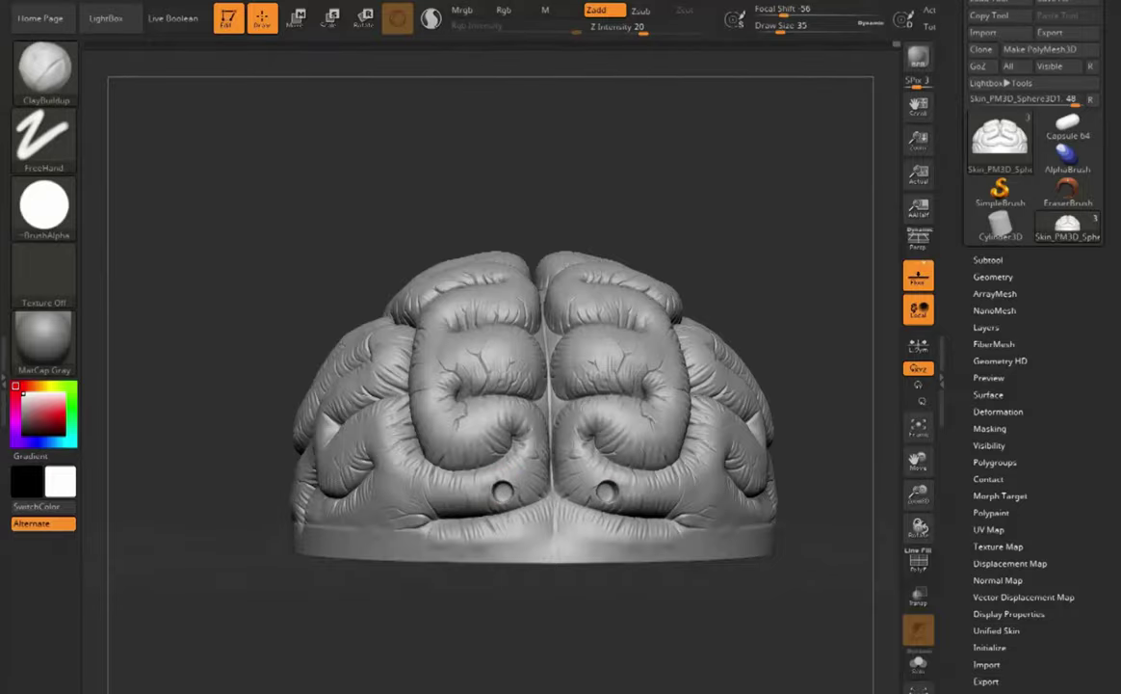
- Carve a second round pit farther out along the lowest rear fold, undoing the first attempt and redoing it
mouse_move(727, 257)
left_mouse_down()
mouse_move(620, 268)
mouse_move(720, 267)
left_mouse_up()
left_click_drag(768, 229, 752, 231)
left_click_drag(422, 488, 421, 490, "alt")
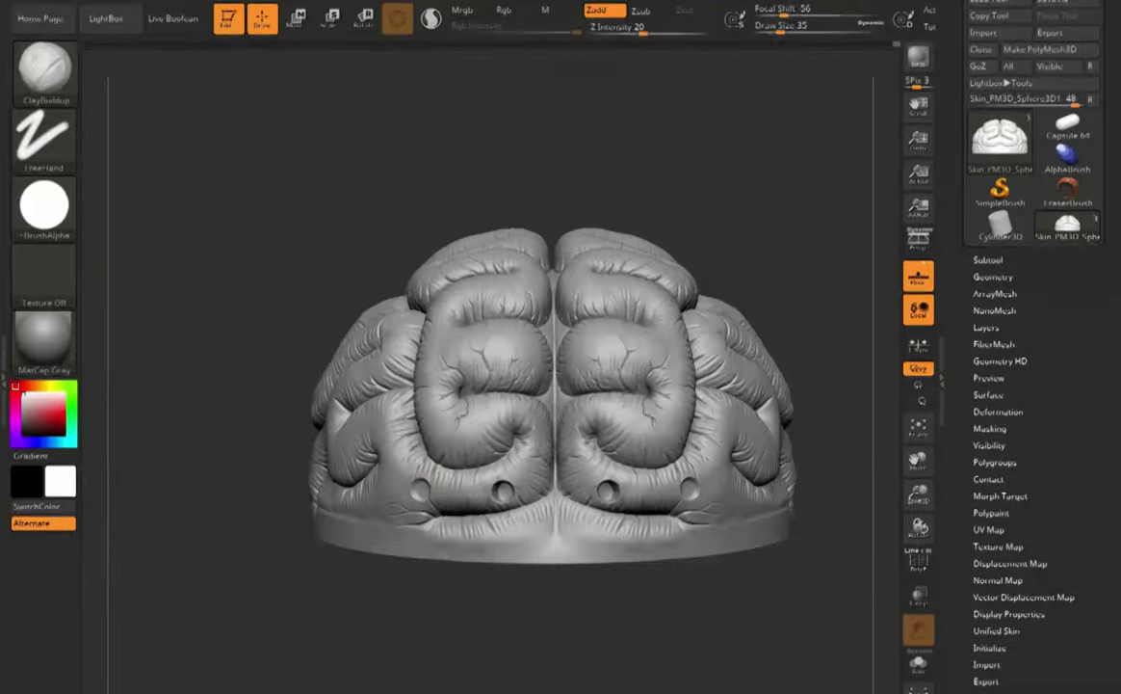
left_click_drag(763, 241, 763, 210)
key("ctrl+z")
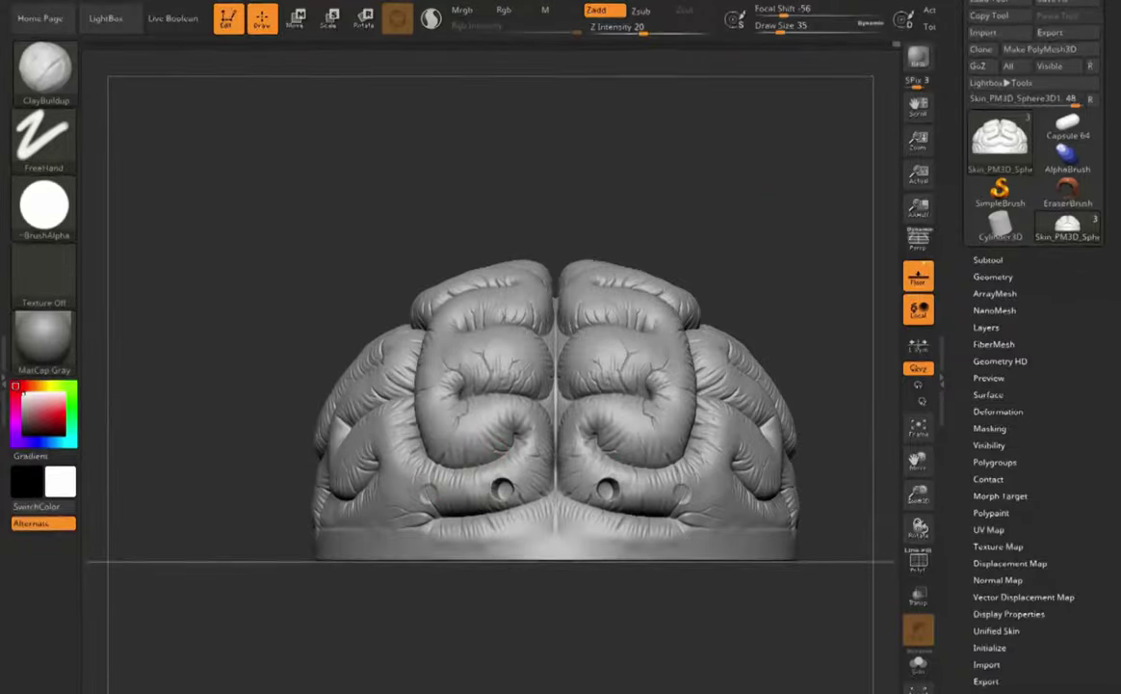
left_click_drag(428, 487, 429, 495, "alt")
mouse_move(255, 419)
left_mouse_down()
mouse_move(262, 461)
mouse_move(285, 470)
left_mouse_up()
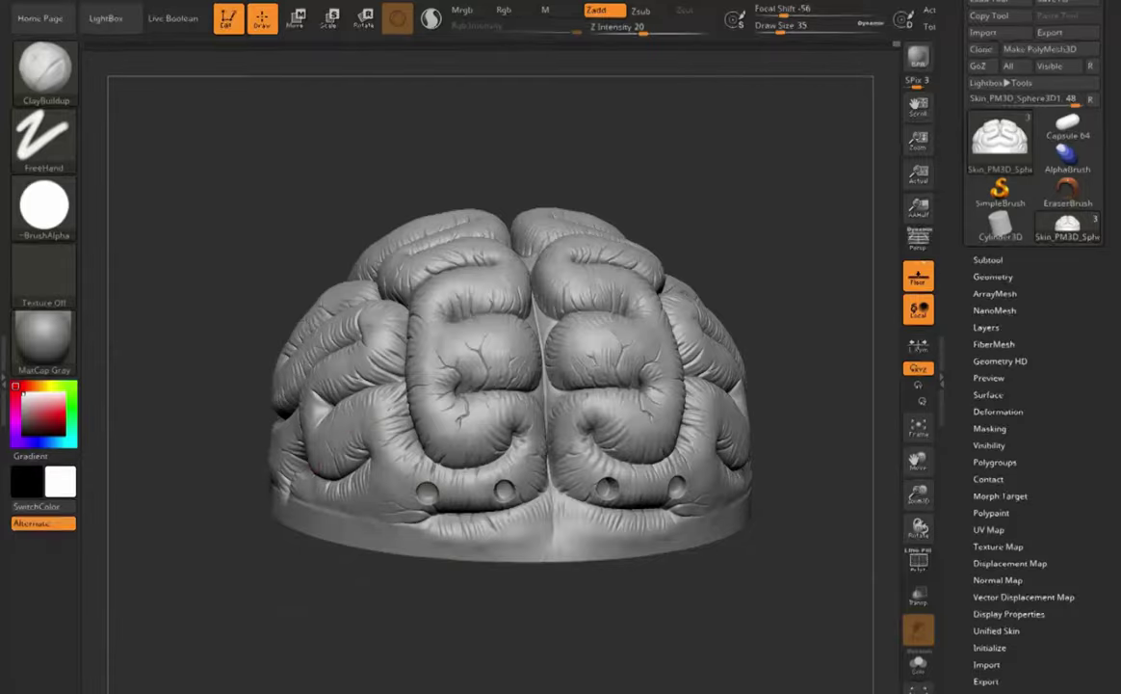
- Continue the row of round pits around the brain's sides and into the lower front fold at draw size 35
mouse_move(785, 241)
left_mouse_down()
mouse_move(641, 236)
mouse_move(860, 239)
left_mouse_up()
left_click_drag(674, 385, 771, 390)
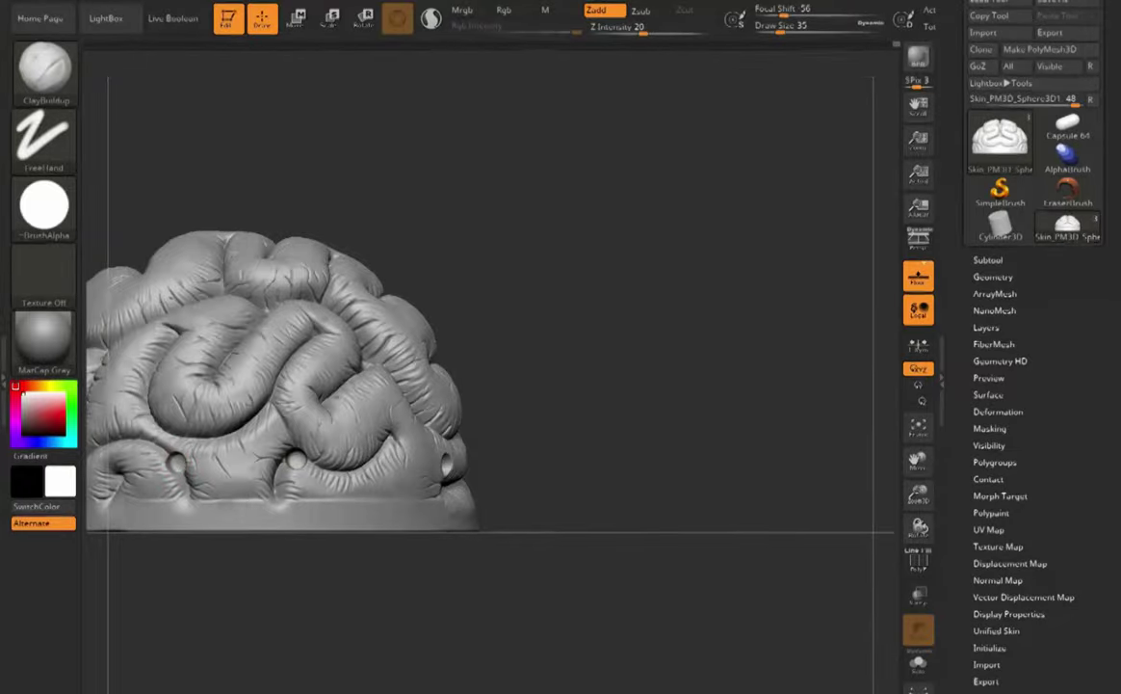
mouse_move(546, 294)
left_mouse_down()
mouse_move(414, 310)
mouse_move(654, 277)
left_mouse_up()
left_click_drag(919, 461, 1098, 463)
mouse_move(633, 339)
left_mouse_down()
mouse_move(723, 339)
mouse_move(716, 358)
left_mouse_up()
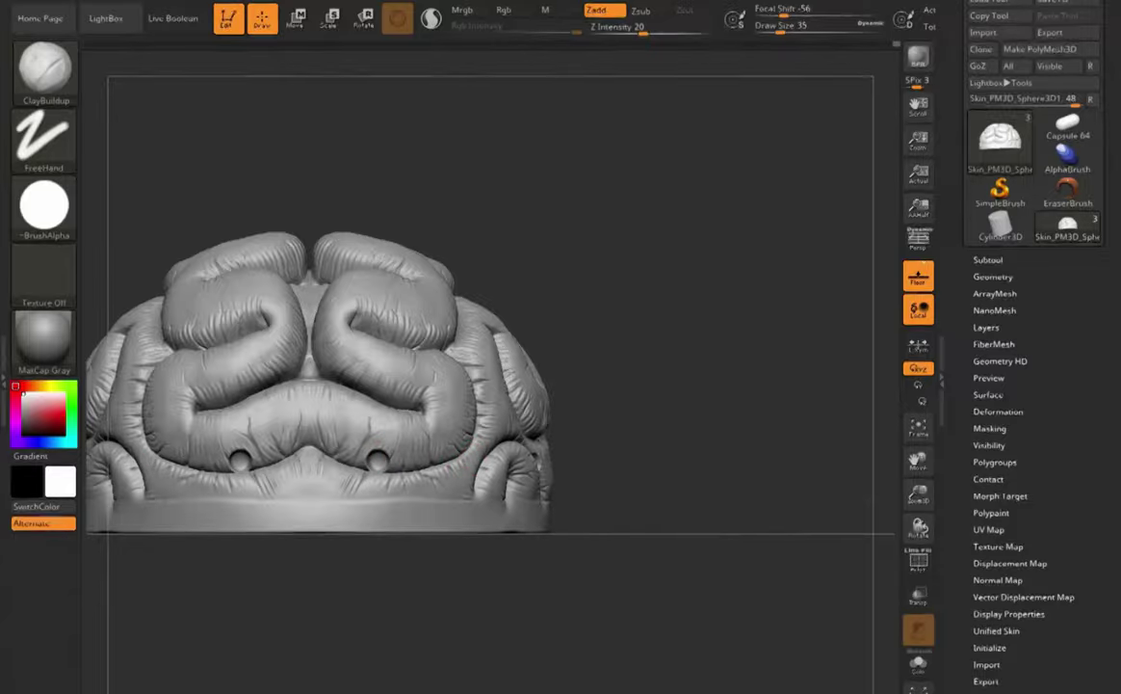
- Carve a larger round pit at the outer end of the lower front fold using draw size 44
right_click(467, 459)
left_click_drag(461, 459, 468, 459)
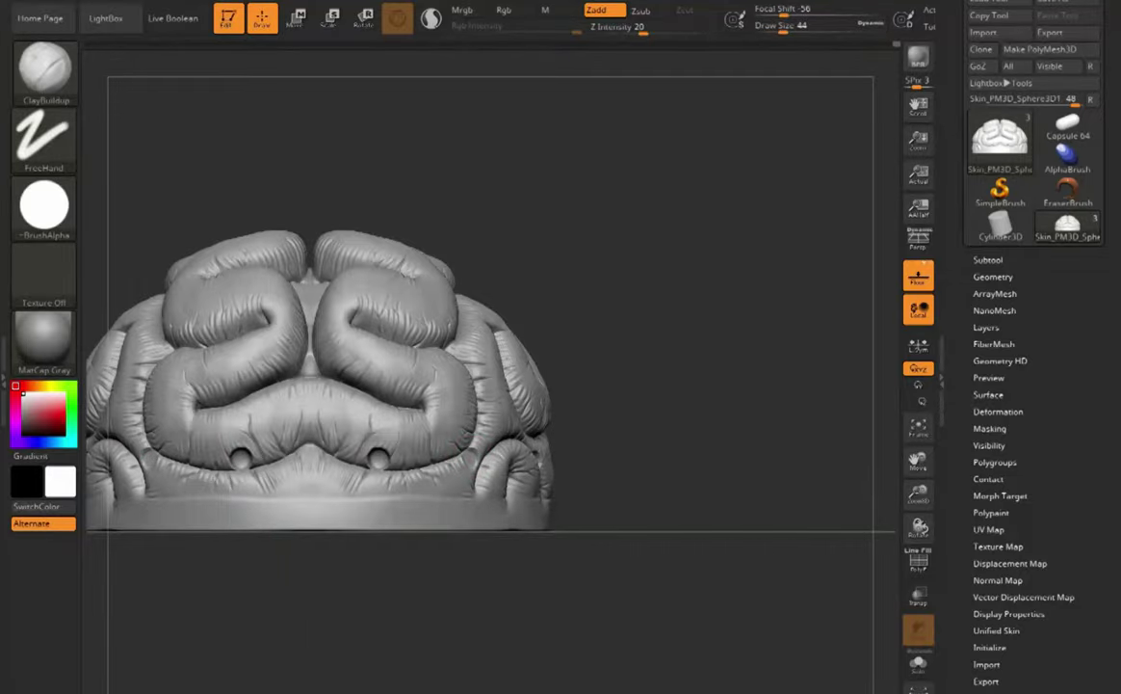
left_click_drag(471, 455, 475, 459, "alt")
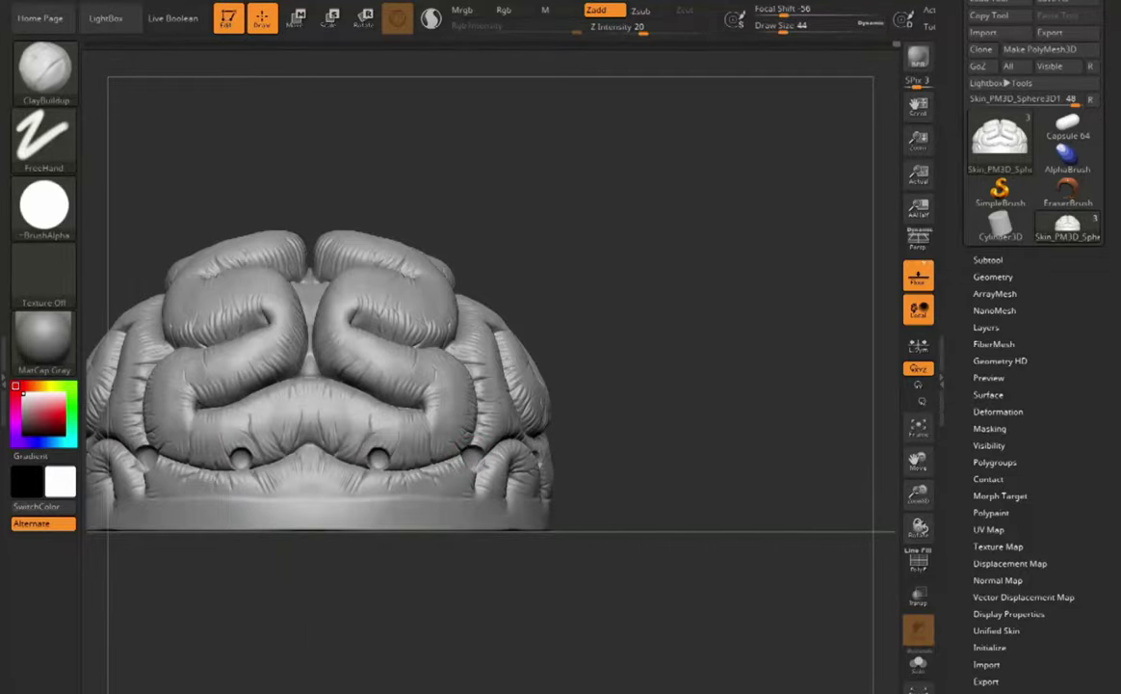
mouse_move(571, 360)
left_mouse_down()
mouse_move(308, 378)
mouse_move(578, 333)
mouse_move(617, 308)
left_mouse_up()
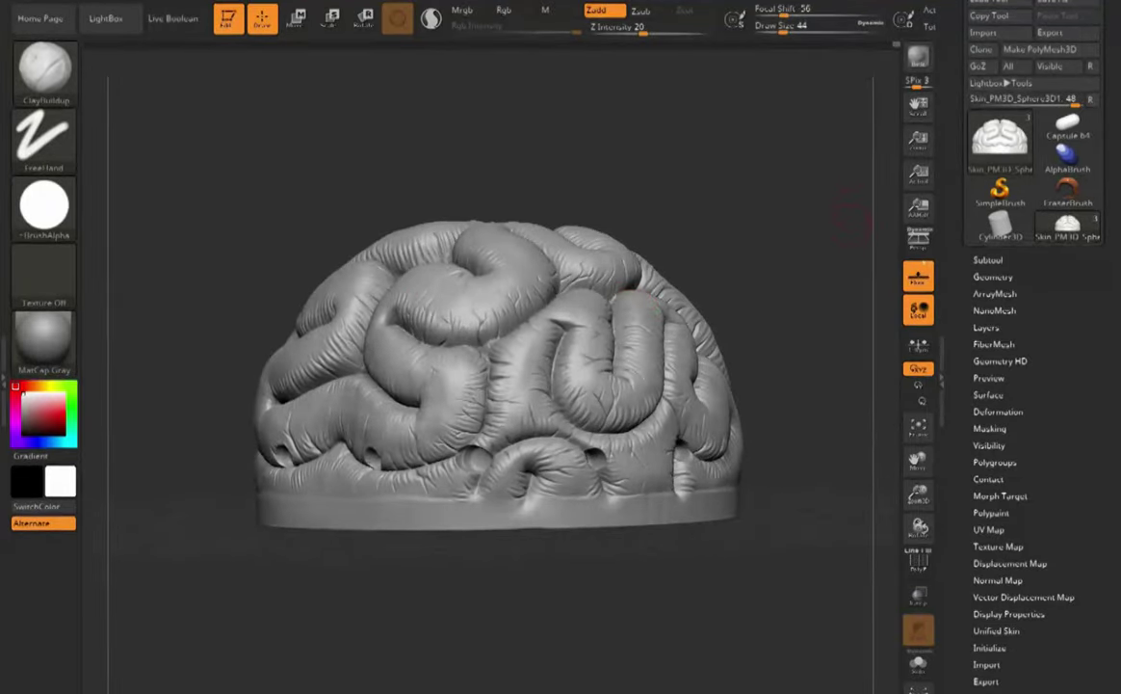
- Save the pitted brain as a new tool file named Brain 01 Curved Smal details F with holes
left_click(1055, 3)
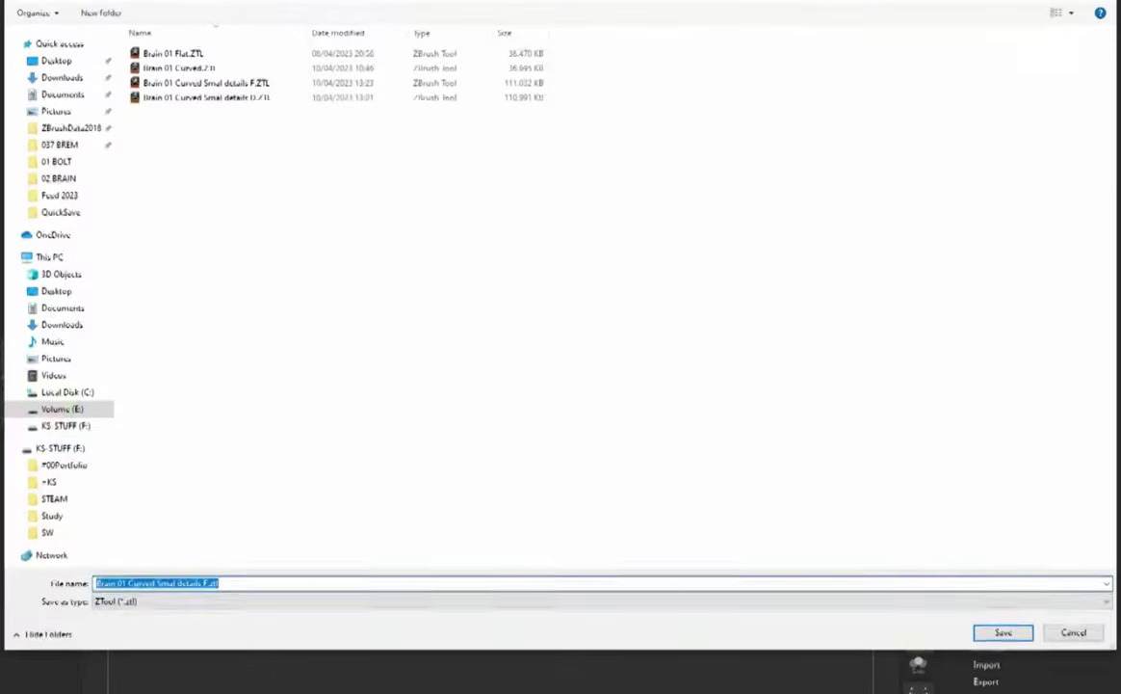
left_click(201, 583)
left_click_drag(201, 583, 208, 583)
type("F with")
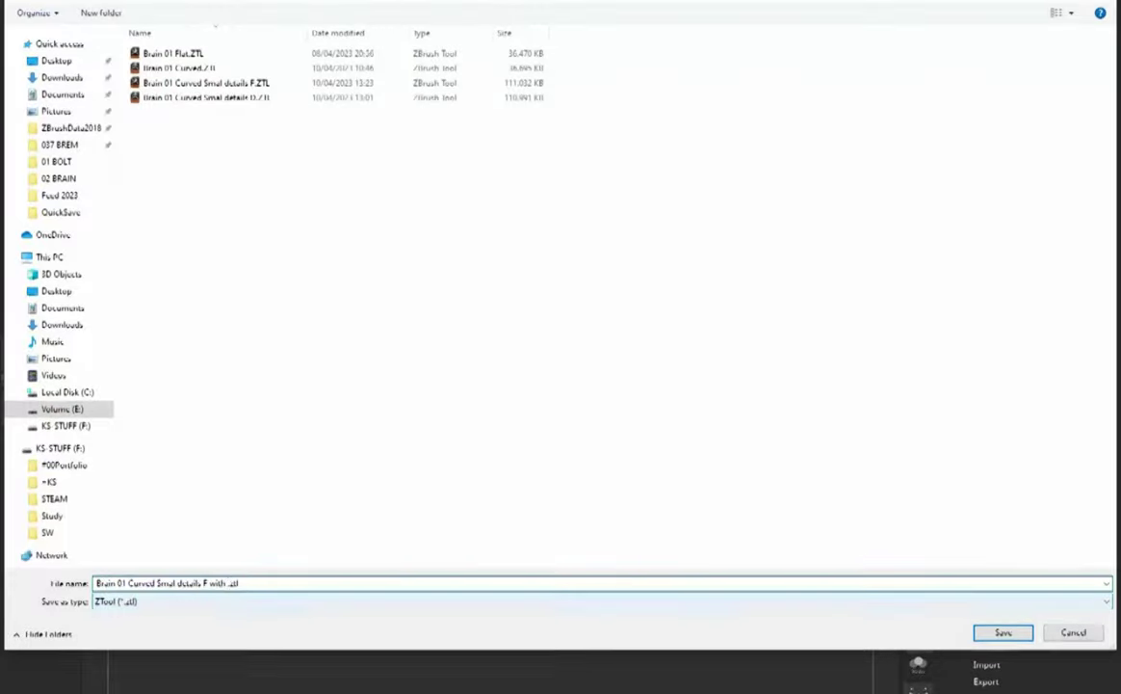
type(" holes")
key("Return")
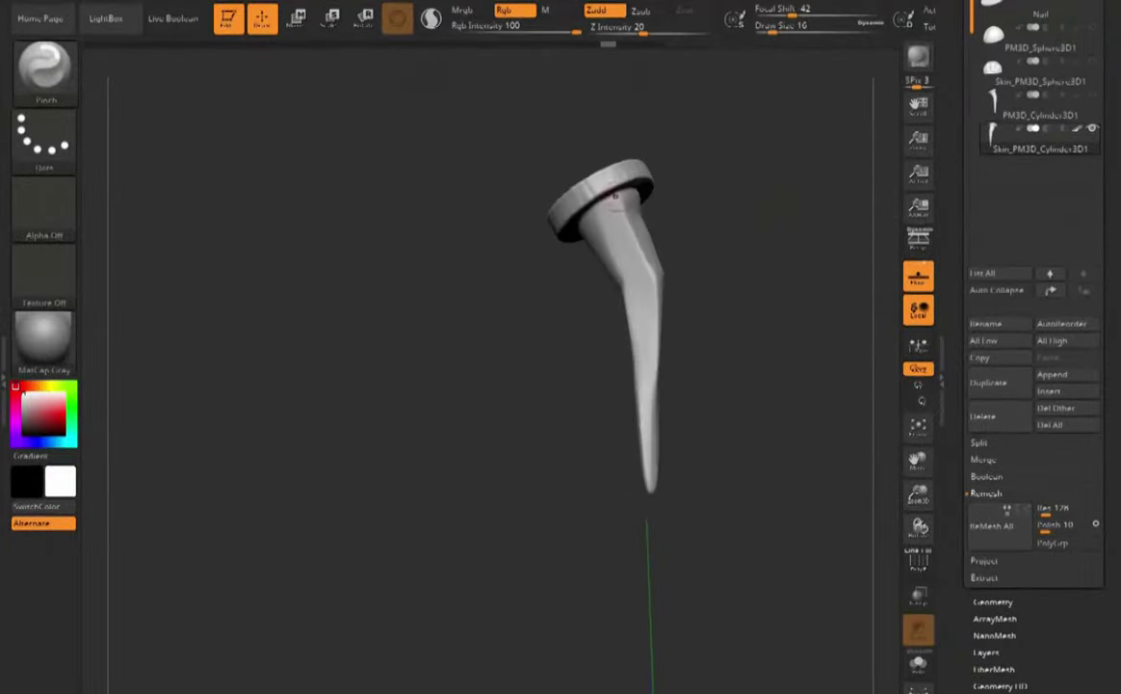
- Shape the bend and planar sides of the nail shaft using ClayBuildup at draw size 23
left_click_drag(615, 196, 595, 280)
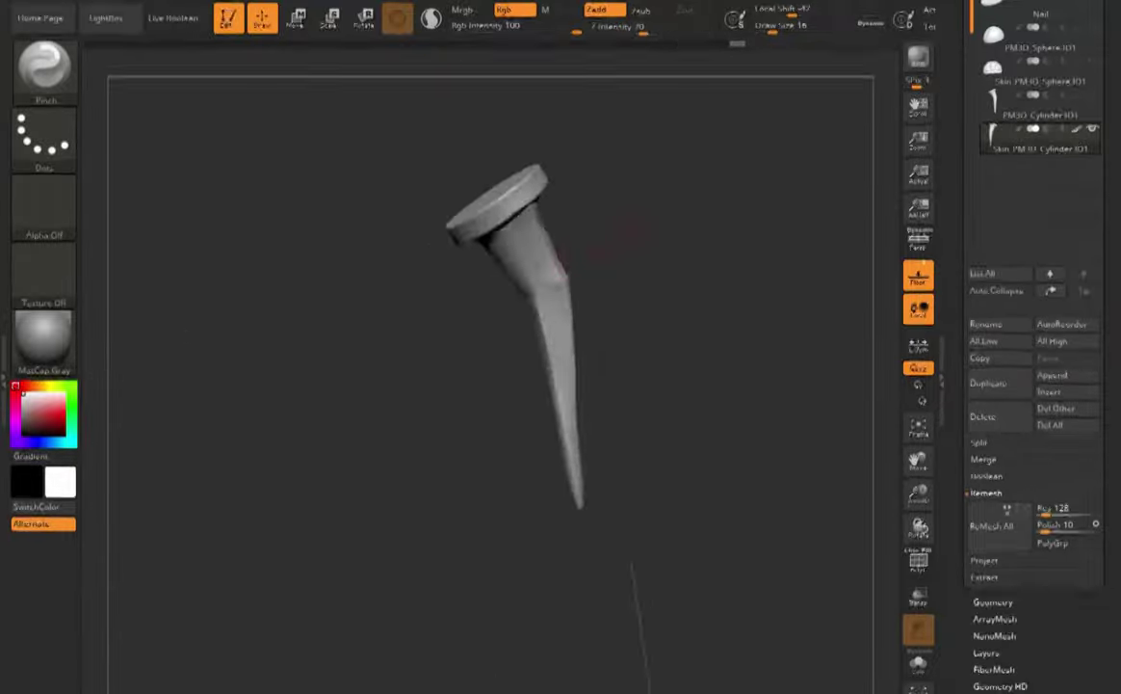
key("b")
key("c")
key("b")
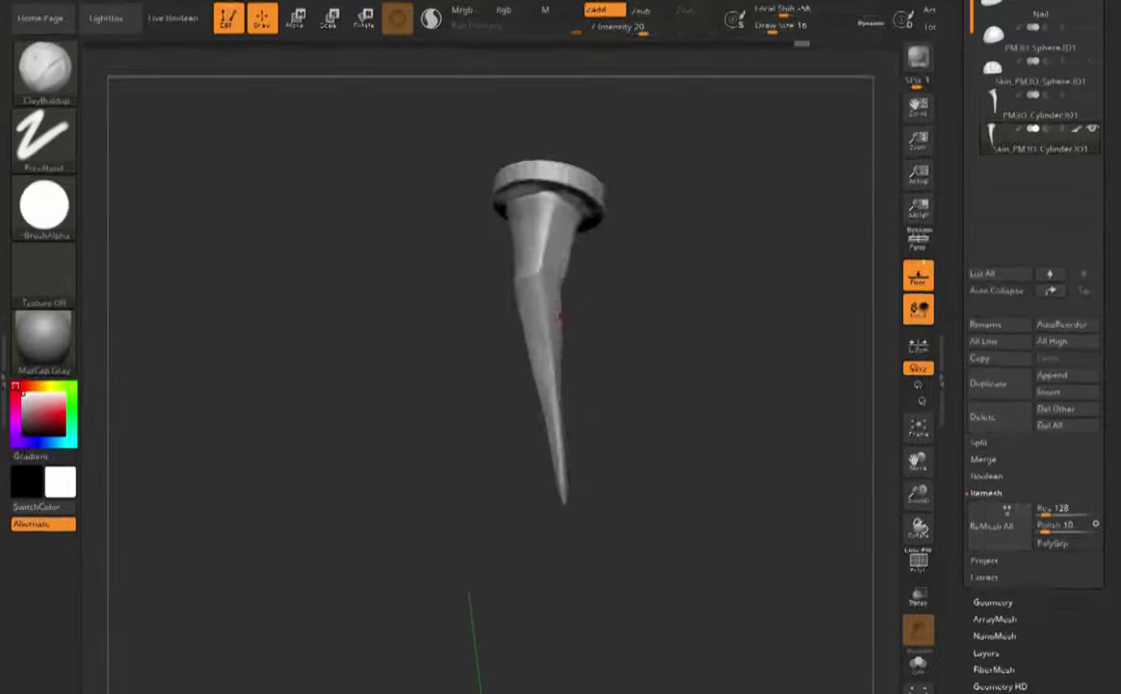
left_click_drag(525, 306, 538, 347)
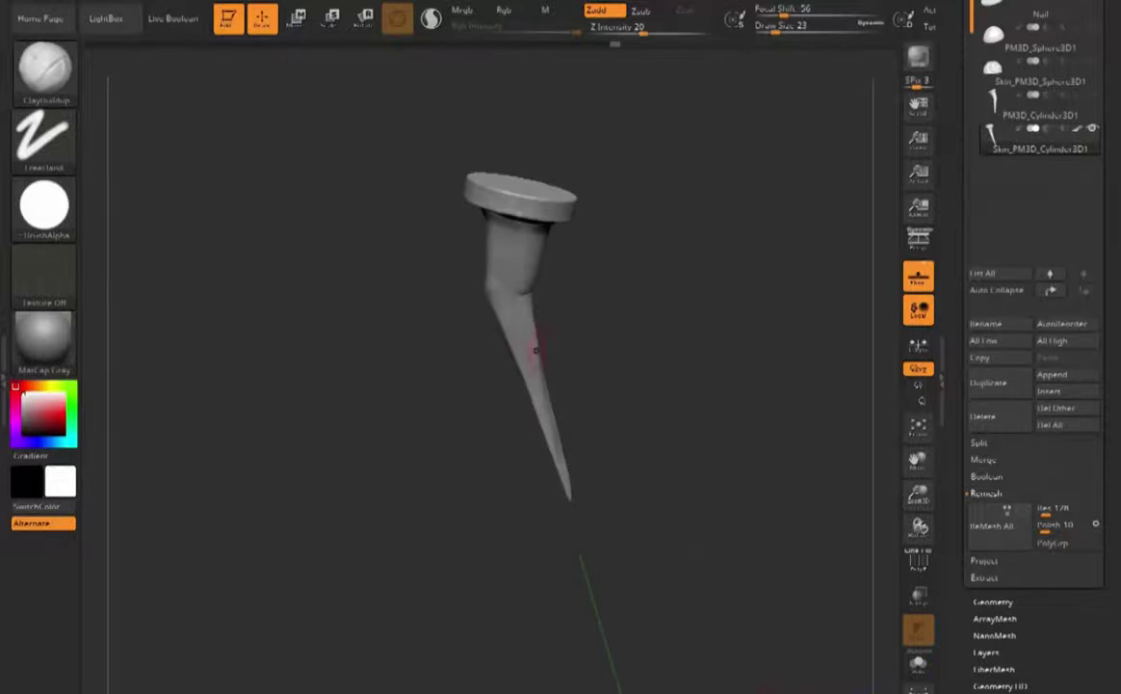
left_click_drag(658, 329, 626, 339)
left_click_drag(519, 230, 518, 252)
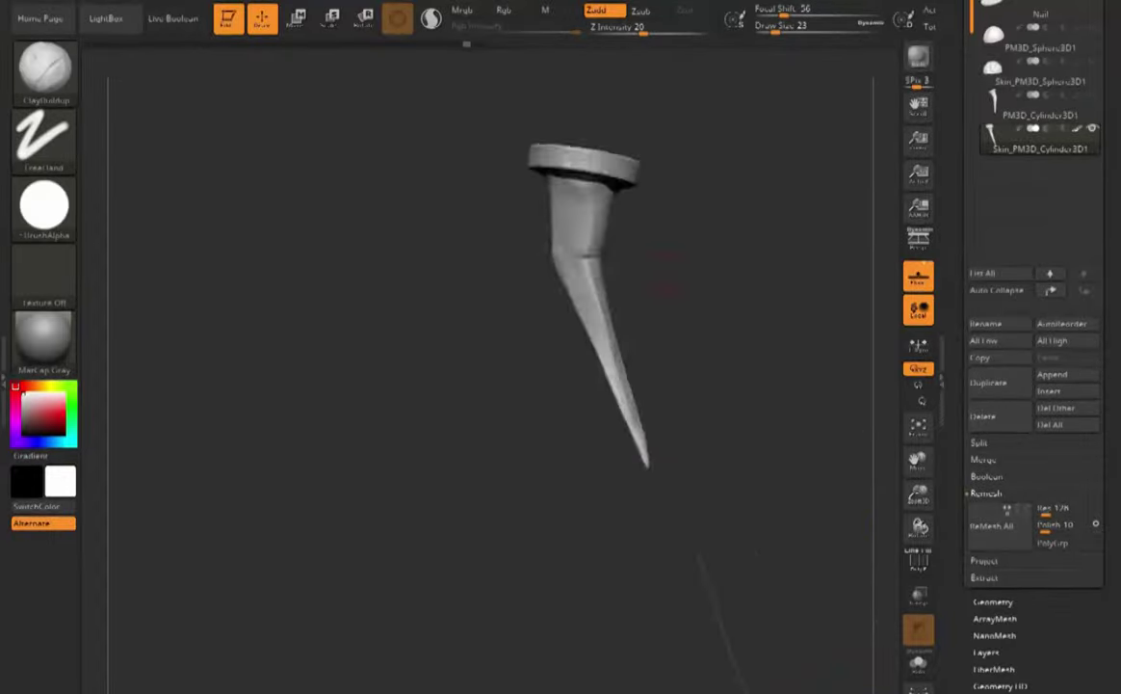
- Sharpen the edges along the nail shaft with the Pinch brush at draw size 17
key("b")
key("p")
key("i")
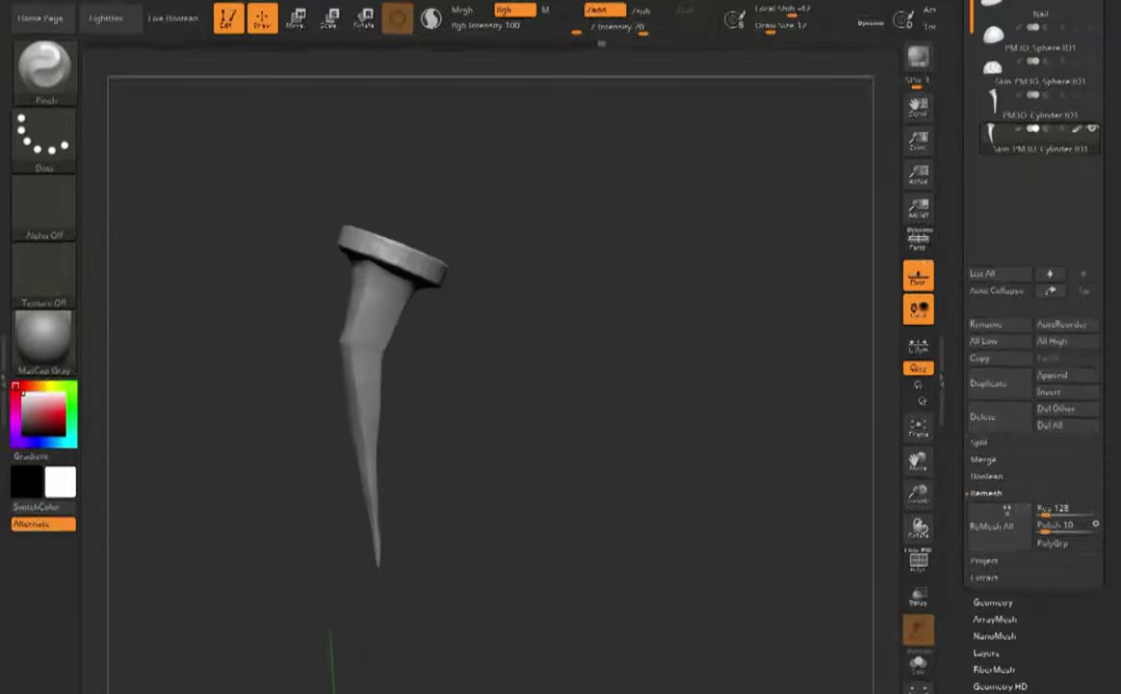
left_click_drag(688, 339, 579, 352)
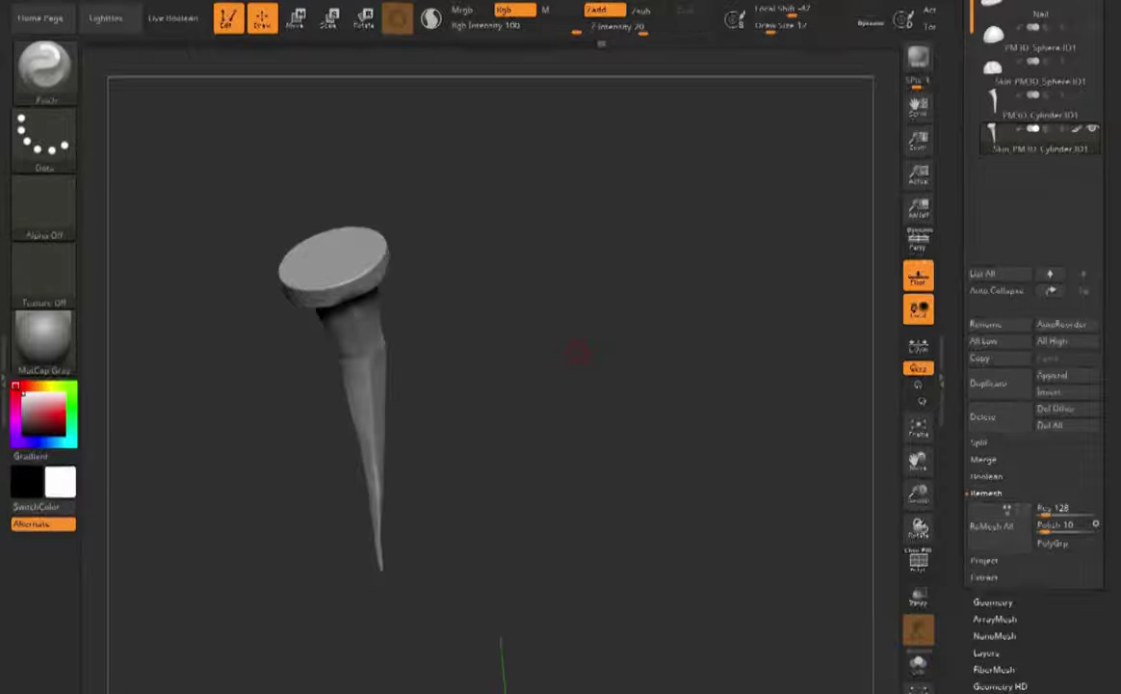
left_click_drag(578, 351, 569, 236)
left_click_drag(569, 289, 456, 380)
- Save the nail sculpt as a tool file, accepting the proposed file name
key("ctrl+s")
key("Escape")
left_click_drag(1110, 289, 1109, 603)
left_click(1067, 21)
key("Return")
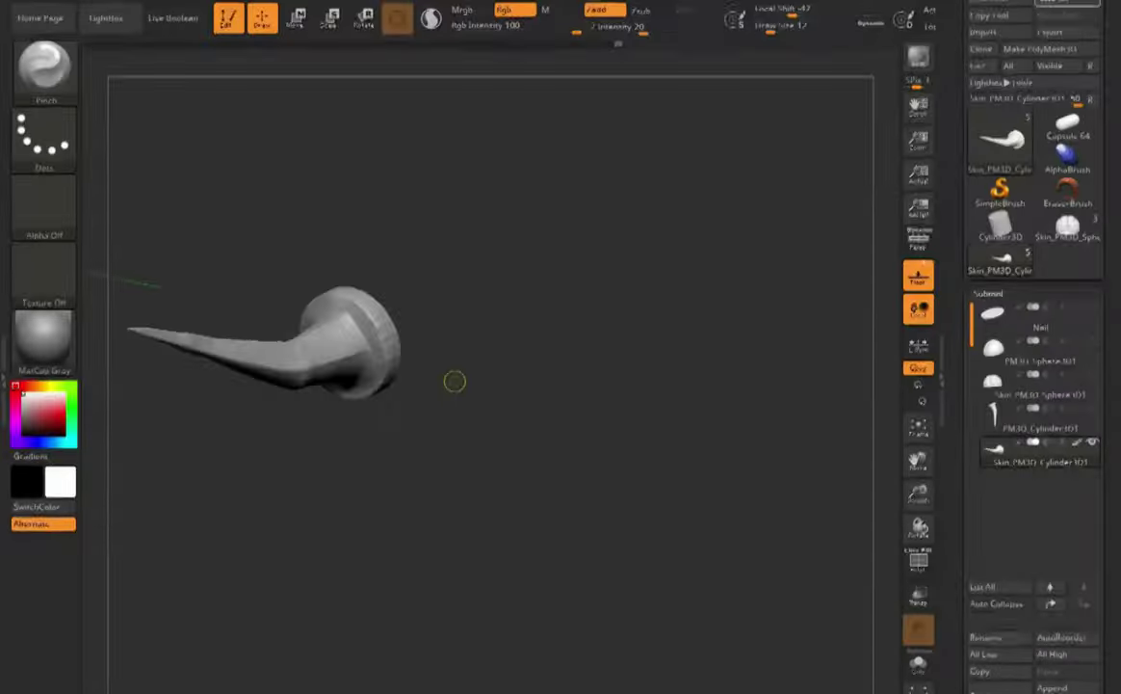
- Refine the nail shaft and its junction with the underside of the head using ClayBuildup at draw size 17
mouse_move(453, 380)
left_mouse_down()
mouse_move(665, 376)
mouse_move(762, 463)
mouse_move(694, 472)
mouse_move(578, 424)
mouse_move(539, 587)
mouse_move(511, 549)
left_mouse_up()
key("b")
key("c")
key("b")
left_click_drag(501, 506, 449, 419)
left_click_drag(405, 318, 520, 328)
left_click_drag(381, 391, 386, 280)
left_click_drag(433, 482, 405, 386)
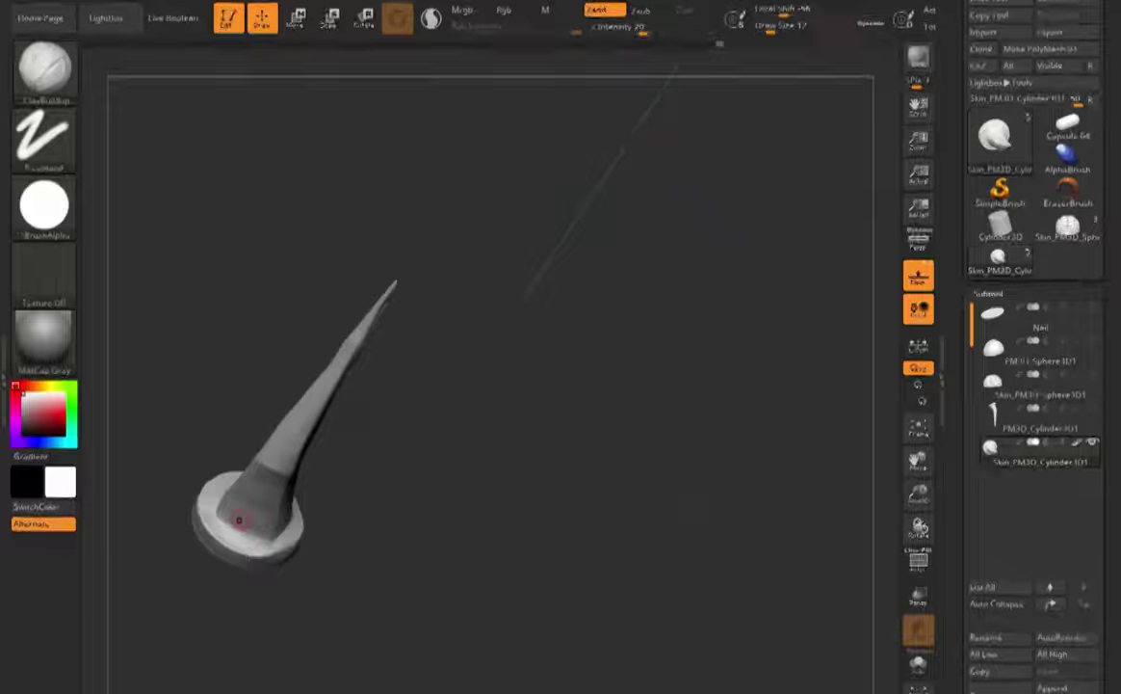
- Divide the nail's geometry to subdivision level 2
left_click_drag(376, 501, 607, 342)
left_click_drag(967, 616, 968, 137)
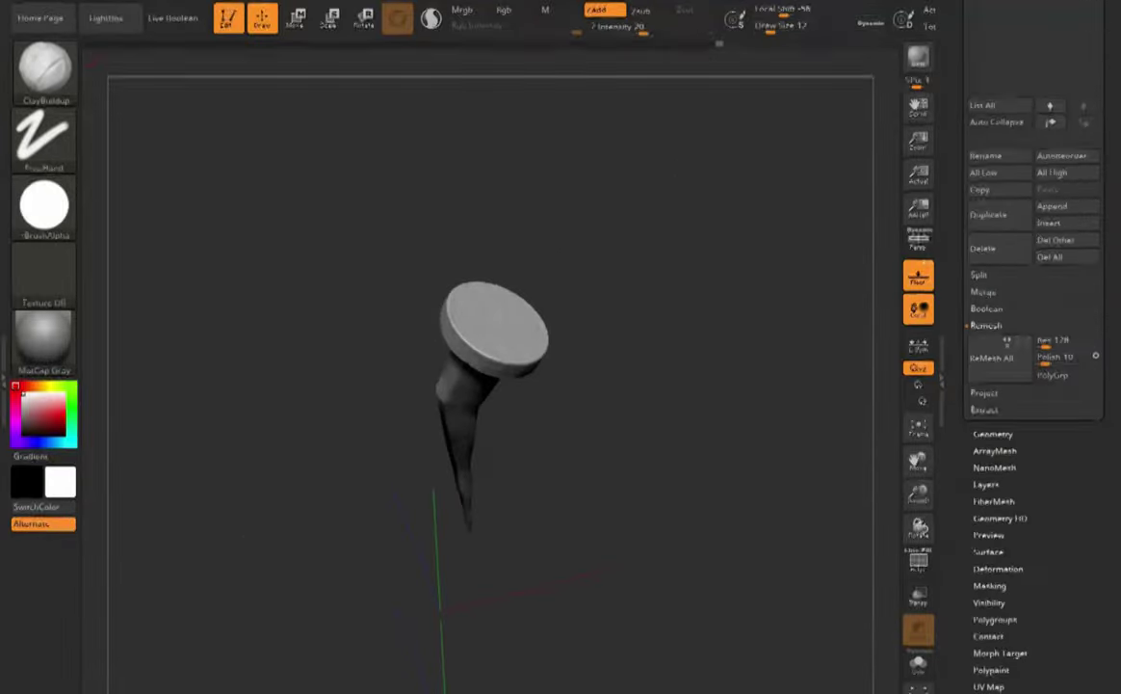
left_click(994, 433)
left_click(998, 434)
- Sculpt parallel diagonal ridges across the flat top of the nail head with an enlarged ClayBuildup brush
left_click_drag(655, 433, 597, 395)
left_click_drag(490, 163, 496, 204)
key("bracketright")
mouse_move(451, 310)
left_mouse_down()
mouse_move(479, 366)
mouse_move(493, 370)
left_mouse_up()
left_click_drag(470, 287, 511, 368)
mouse_move(484, 279)
left_mouse_down()
mouse_move(525, 358)
mouse_move(536, 351)
left_mouse_up()
left_click_drag(517, 280, 549, 337)
left_click_drag(627, 463, 646, 434)
left_click_drag(482, 308, 511, 342)
mouse_move(617, 462)
left_mouse_down()
mouse_move(675, 414)
mouse_move(578, 337)
mouse_move(646, 462)
left_mouse_up()
- Define the nail's creases with DamStandard and tighten its edges with the Pinch brush
key("b")
key("d")
key("s")
mouse_move(645, 386)
left_mouse_down()
mouse_move(576, 486)
mouse_move(655, 433)
mouse_move(617, 482)
mouse_move(603, 366)
mouse_move(617, 453)
left_mouse_up()
key("b")
key("p")
key("i")
mouse_move(597, 289)
left_mouse_down()
mouse_move(578, 347)
mouse_move(588, 206)
mouse_move(581, 366)
mouse_move(598, 207)
left_mouse_up()
mouse_move(598, 207)
left_mouse_down("alt")
mouse_move(578, 385)
mouse_move(503, 204)
left_mouse_up("alt")
- Refine the planar sides of the nail's lower shaft using ClayBuildup at draw size 16, undoing one stray stroke
key("b")
key("c")
key("b")
left_click_drag(501, 289, 501, 289)
mouse_move(598, 540)
left_mouse_down()
mouse_move(443, 597)
mouse_move(477, 674)
mouse_move(511, 665)
left_mouse_up()
mouse_move(597, 568)
left_mouse_down()
mouse_move(655, 549)
mouse_move(578, 568)
mouse_move(650, 533)
mouse_move(713, 525)
mouse_move(626, 535)
left_mouse_up()
key("ctrl+z")
left_click_drag(511, 415, 516, 456)
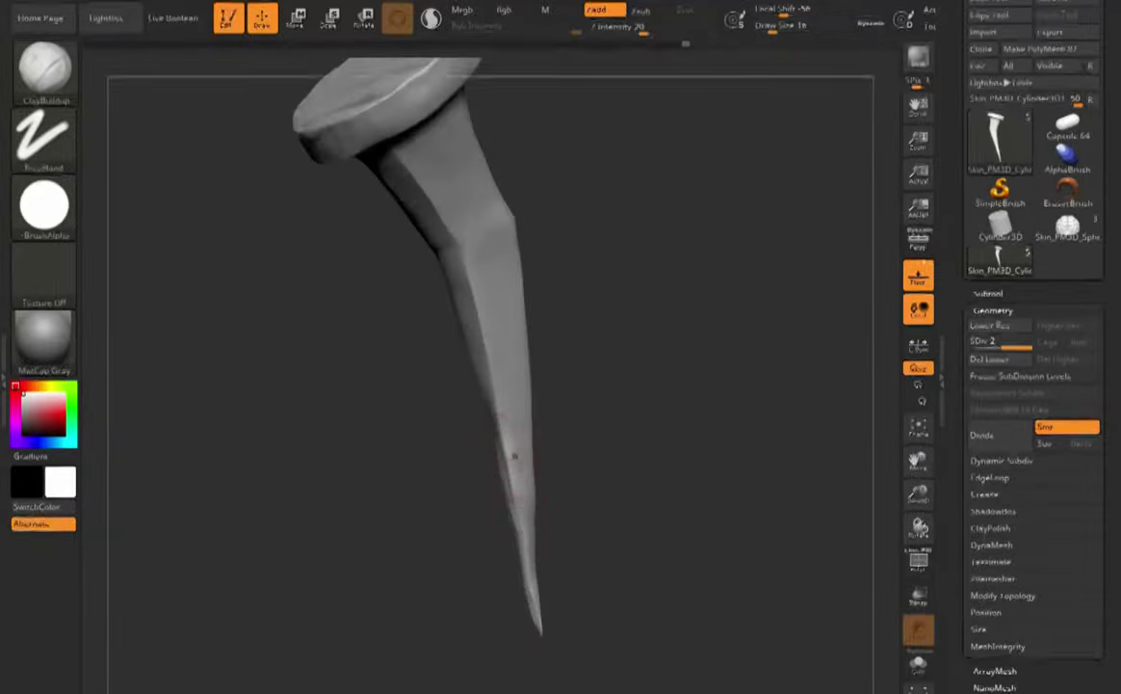
left_click_drag(617, 525, 693, 511)
left_click_drag(564, 479, 558, 520)
left_click_drag(665, 491, 602, 497)
left_click_drag(545, 438, 548, 476)
mouse_move(655, 492)
left_mouse_down()
mouse_move(587, 501)
mouse_move(684, 520)
mouse_move(674, 525)
mouse_move(617, 539)
mouse_move(663, 472)
left_mouse_up()
- Thicken the lower end of the nail shaft with the Inflat brush at draw size 46
left_click(45, 71)
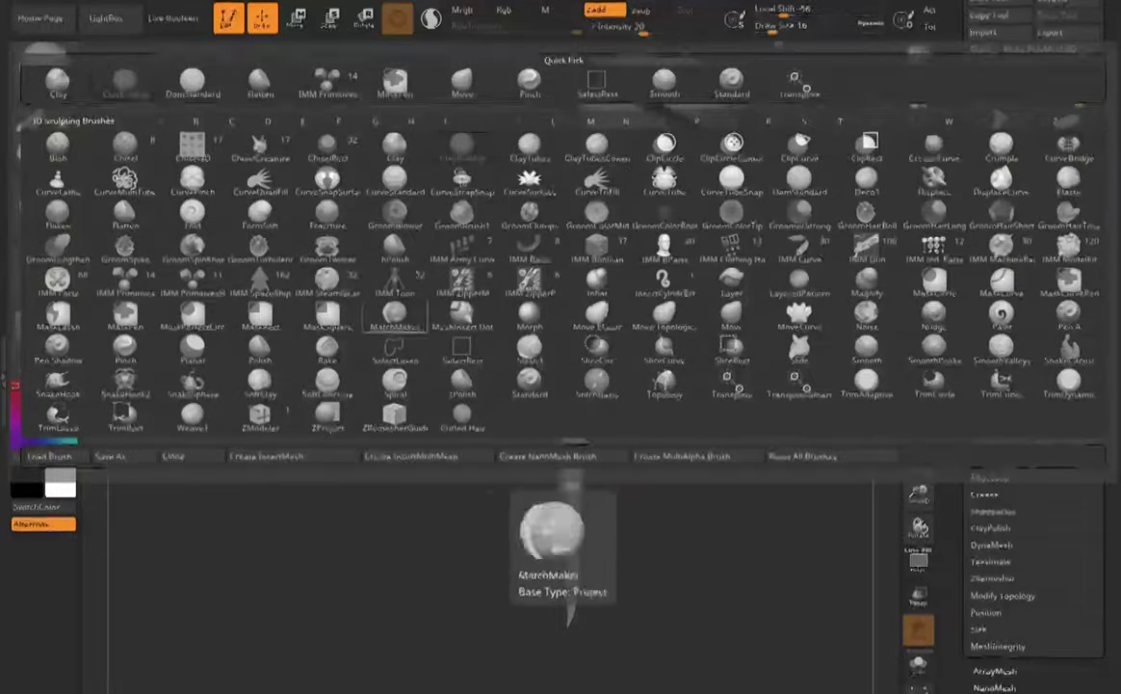
left_click(597, 279)
left_click_drag(573, 472, 570, 621)
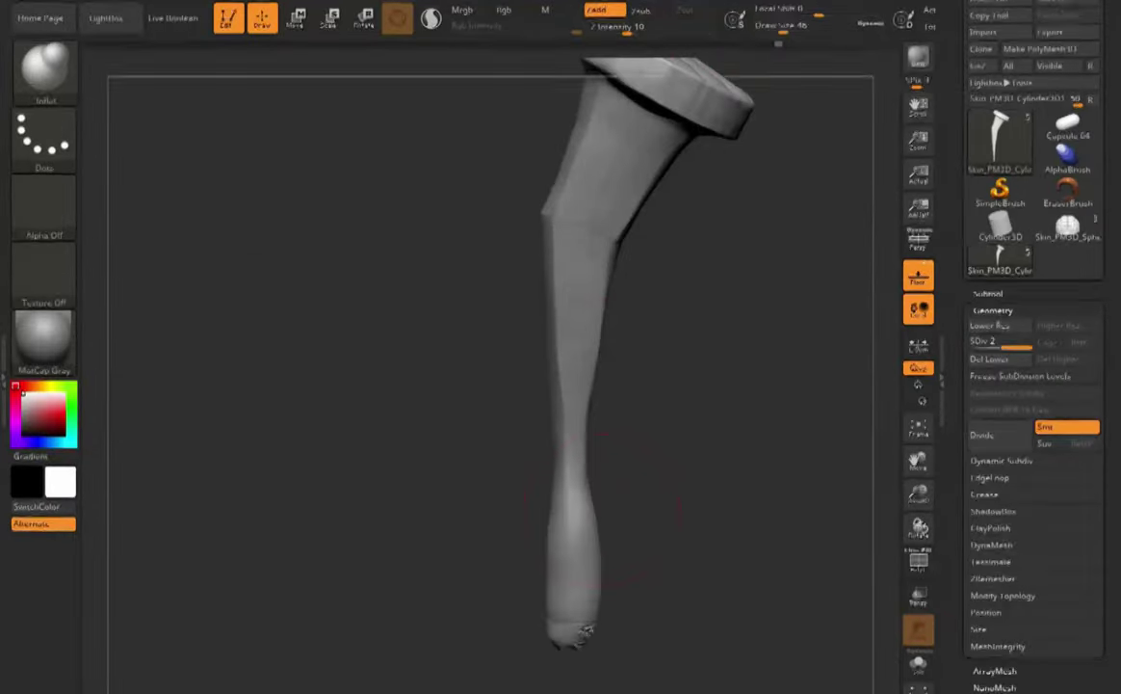
left_click_drag(674, 525, 617, 530)
- Rework the inflated tip and middle of the nail shaft with ClayBuildup strokes
left_click(44, 72)
left_click(126, 83)
mouse_move(501, 458)
left_mouse_down()
mouse_move(482, 447)
mouse_move(539, 462)
left_mouse_up()
left_click(44, 71)
mouse_move(636, 501)
left_mouse_down()
mouse_move(588, 510)
mouse_move(578, 404)
mouse_move(626, 540)
mouse_move(674, 510)
left_mouse_up()
left_click(126, 83)
left_click_drag(465, 276, 480, 356)
left_click_drag(617, 482, 665, 492)
left_click_drag(463, 361, 453, 272)
mouse_move(626, 298)
left_mouse_down()
mouse_move(570, 279)
mouse_move(501, 231)
left_mouse_up()
- Smooth the nail shaft just beneath the head with ClayBuildup as the active brush
left_click(45, 72)
left_click(126, 83)
mouse_move(675, 501)
left_mouse_down()
mouse_move(764, 414)
mouse_move(675, 481)
mouse_move(617, 414)
left_mouse_up()
left_click_drag(573, 110, 530, 150, "shift")
mouse_move(626, 434)
left_mouse_down("alt")
mouse_move(627, 337)
mouse_move(732, 492)
left_mouse_up("alt")
mouse_move(627, 482)
left_mouse_down()
mouse_move(675, 481)
mouse_move(694, 444)
left_mouse_up()
left_click_drag(597, 481, 665, 381, "alt")
- Shape the nail's thickened lower end using ClayBuildup with a soft round alpha at draw size 23
key("b")
key("c")
key("b")
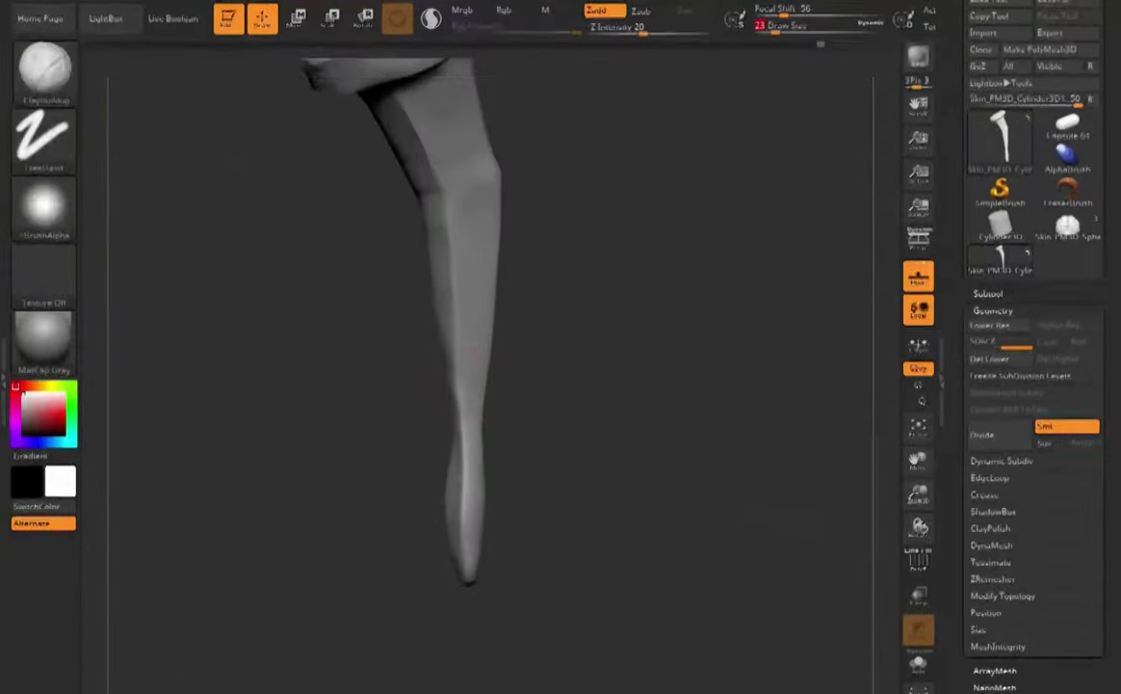
left_click_drag(616, 463, 539, 482)
left_click_drag(578, 578, 501, 482)
left_click_drag(501, 579, 617, 607)
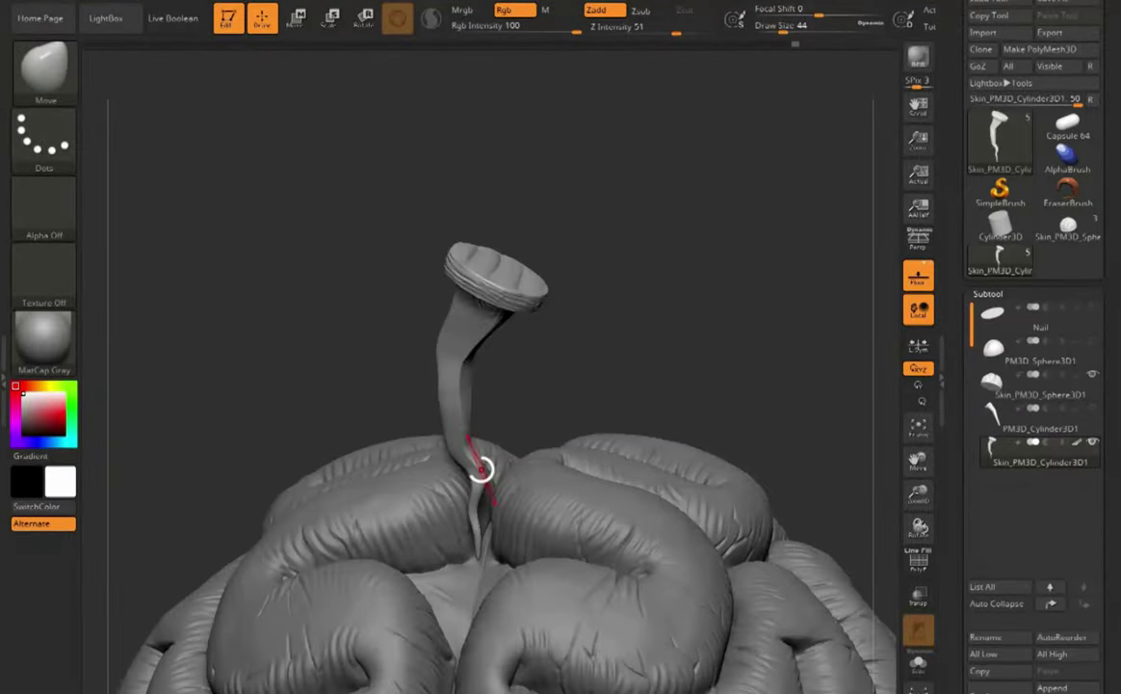
- Bend the nail's lower shaft where it enters the brain's central groove using the Move brush at draw size 44
right_click(481, 469)
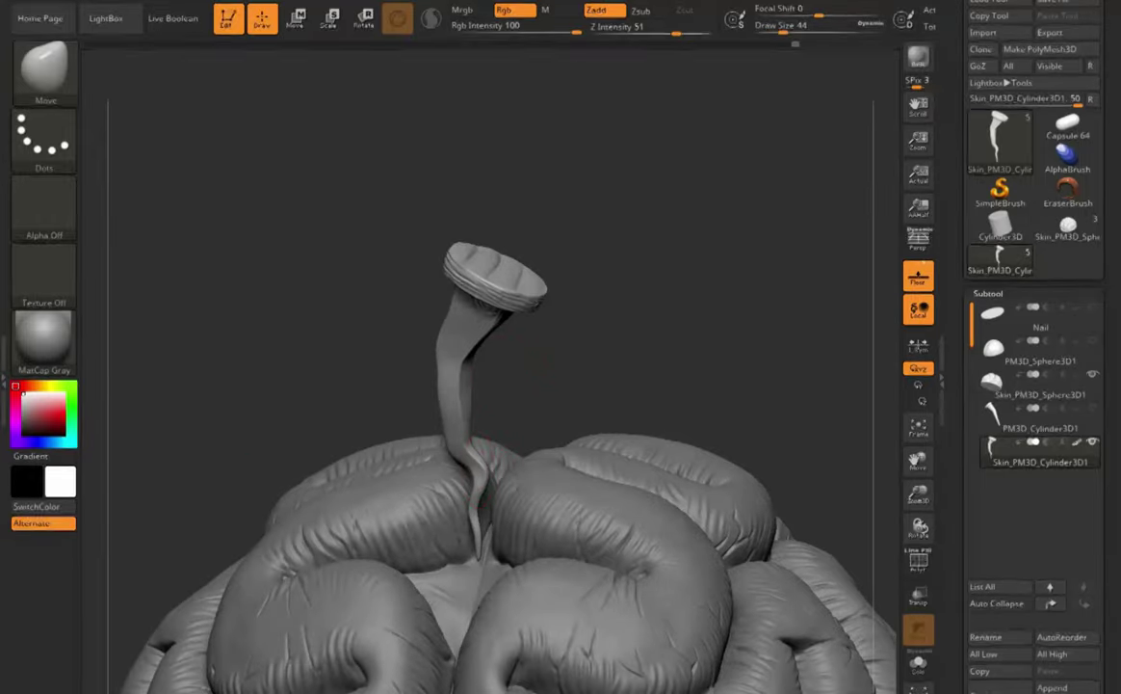
left_click_drag(561, 357, 627, 358)
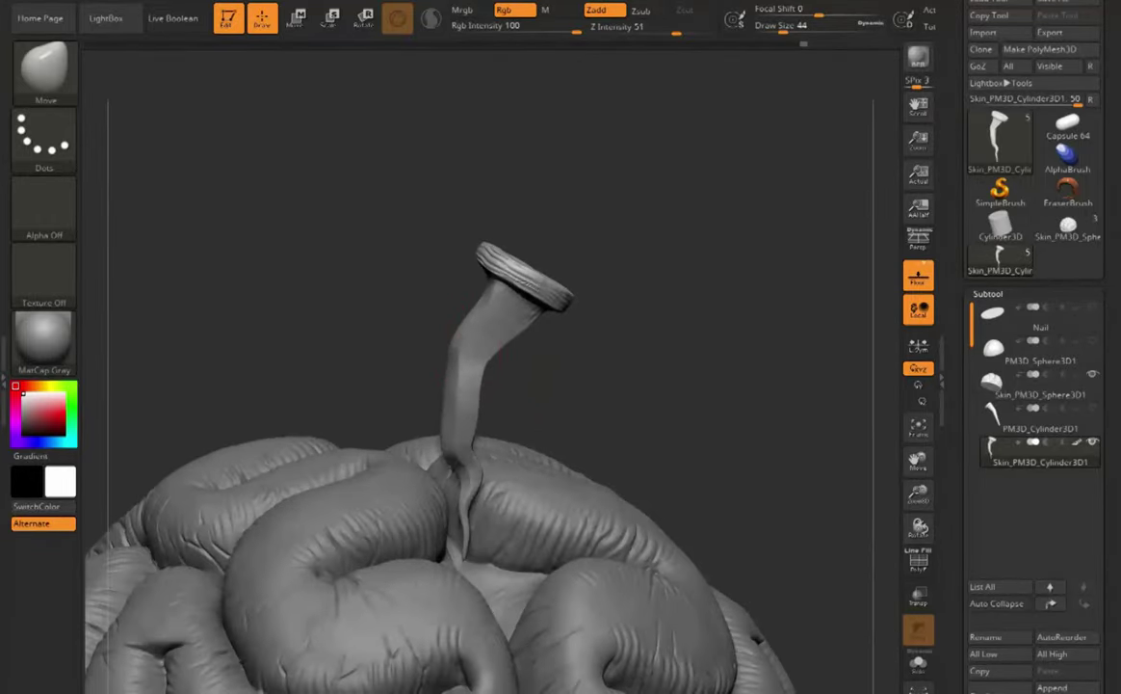
left_click_drag(627, 354, 540, 358)
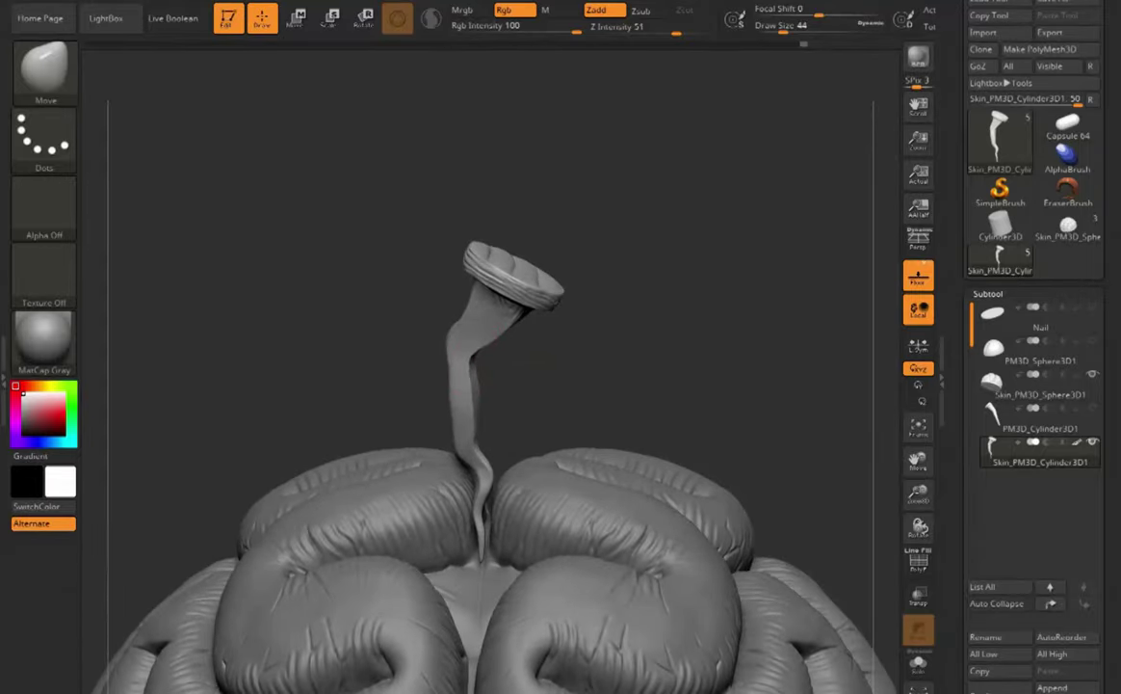
left_click_drag(672, 227, 648, 253)
- Build up the shaft around the nail's bend and beneath its head using ClayBuildup, reducing the draw size to 23
left_click(68, 79)
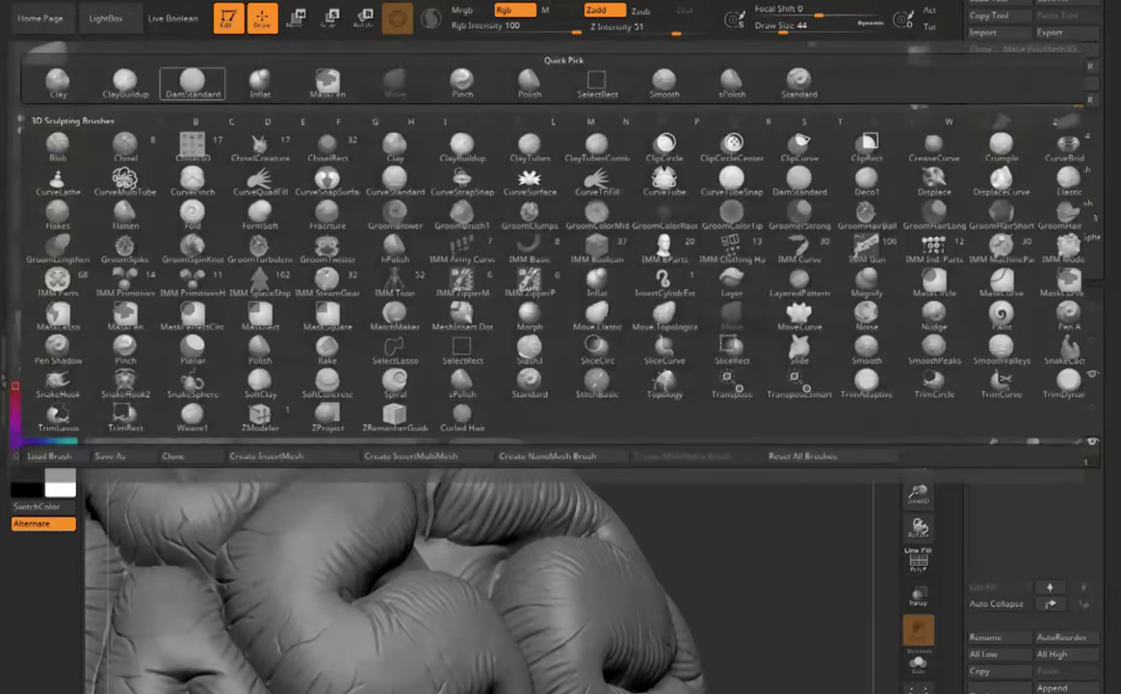
left_click(124, 81)
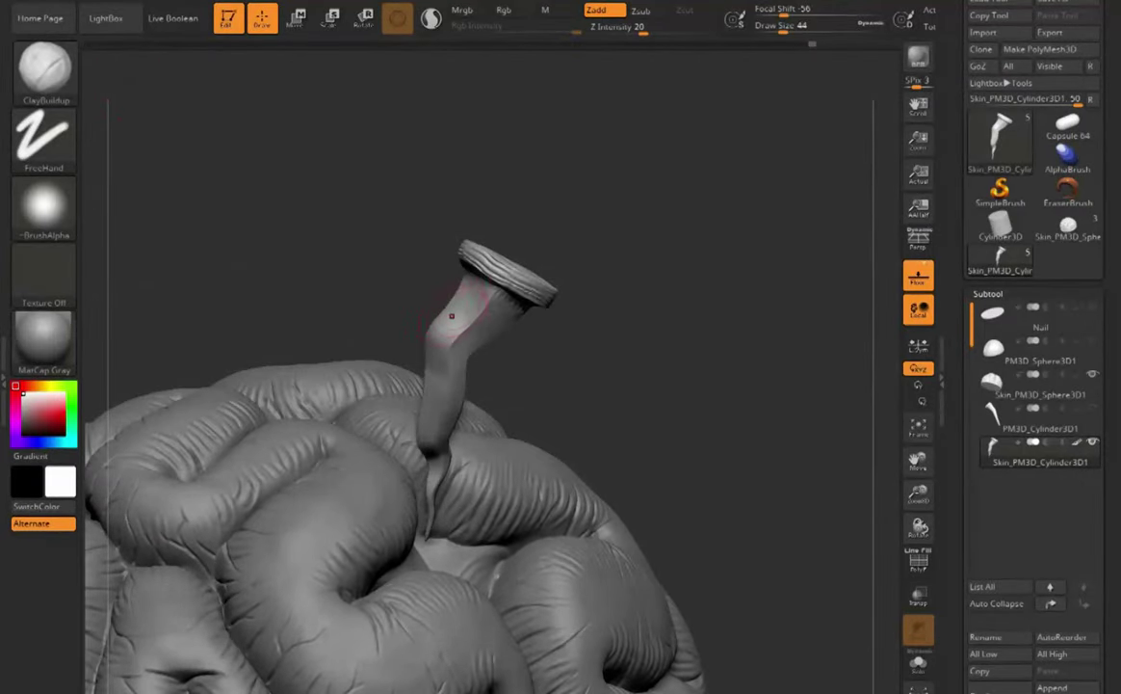
mouse_move(581, 198)
left_mouse_down()
mouse_move(695, 237)
mouse_move(569, 231)
left_mouse_up()
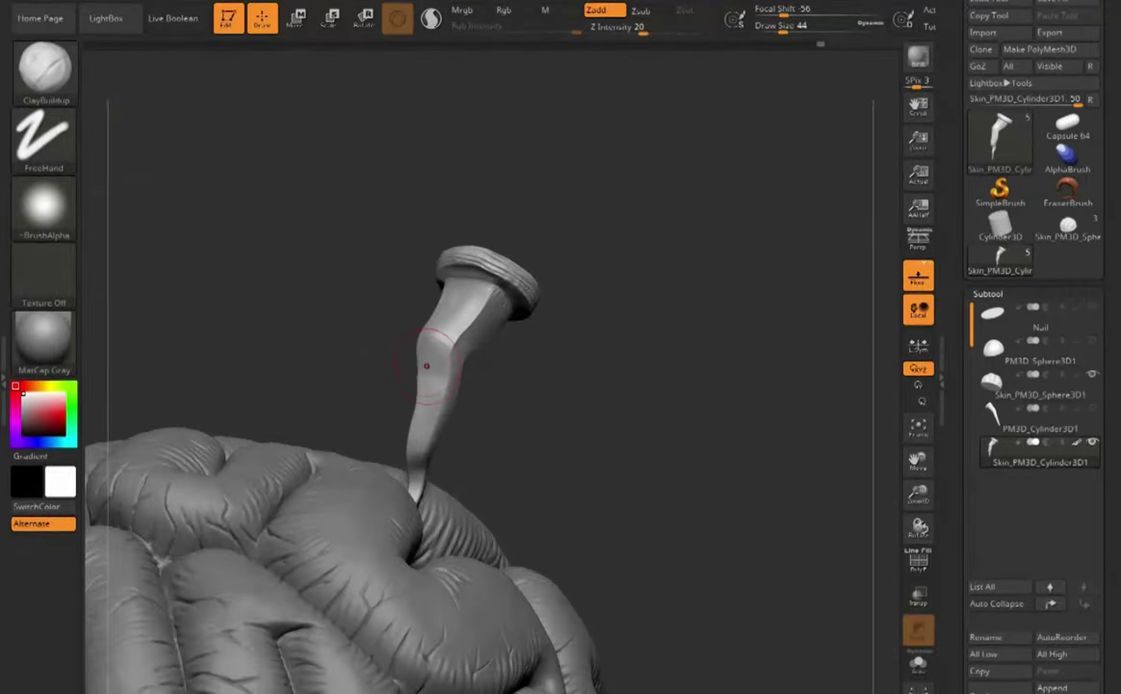
left_click_drag(362, 333, 480, 393)
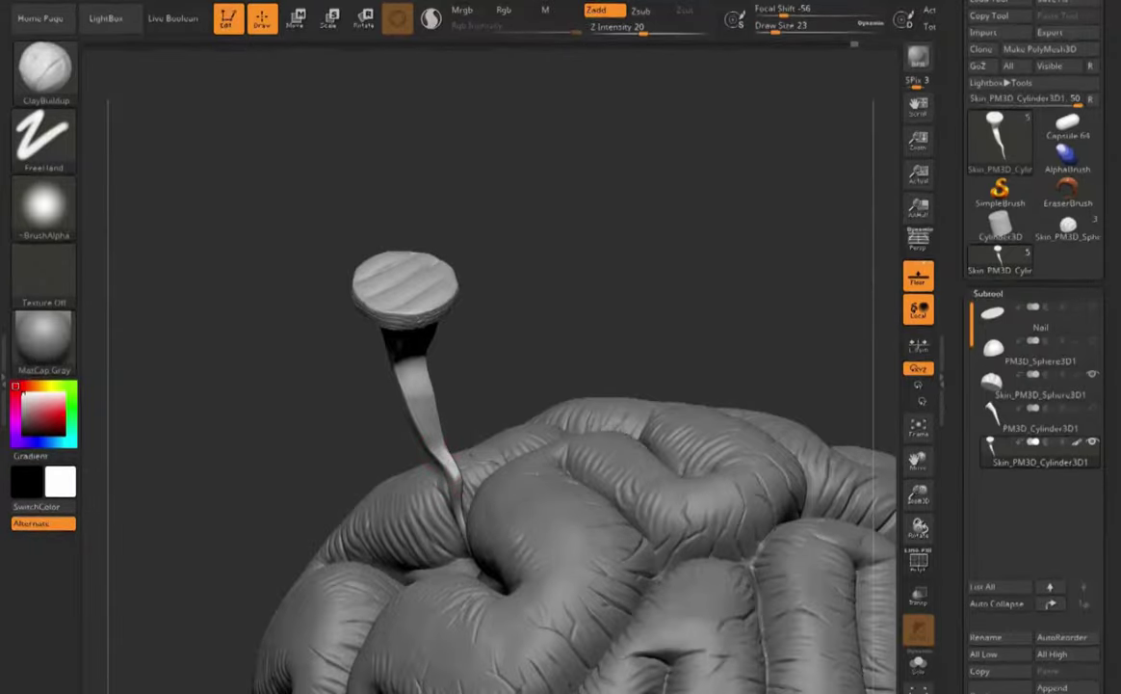
mouse_move(539, 357)
left_mouse_down()
mouse_move(400, 333)
mouse_move(530, 354)
mouse_move(522, 360)
mouse_move(434, 342)
mouse_move(518, 328)
left_mouse_up()
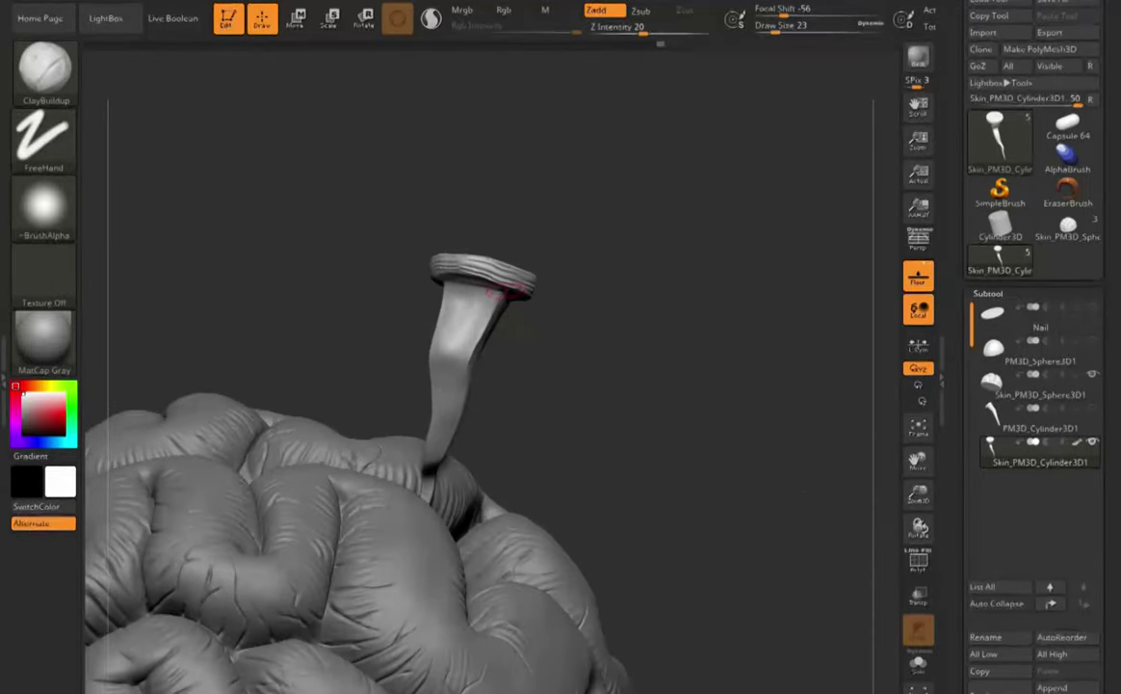
mouse_move(408, 308)
left_mouse_down()
mouse_move(510, 371)
mouse_move(467, 314)
mouse_move(424, 310)
mouse_move(405, 337)
left_mouse_up()
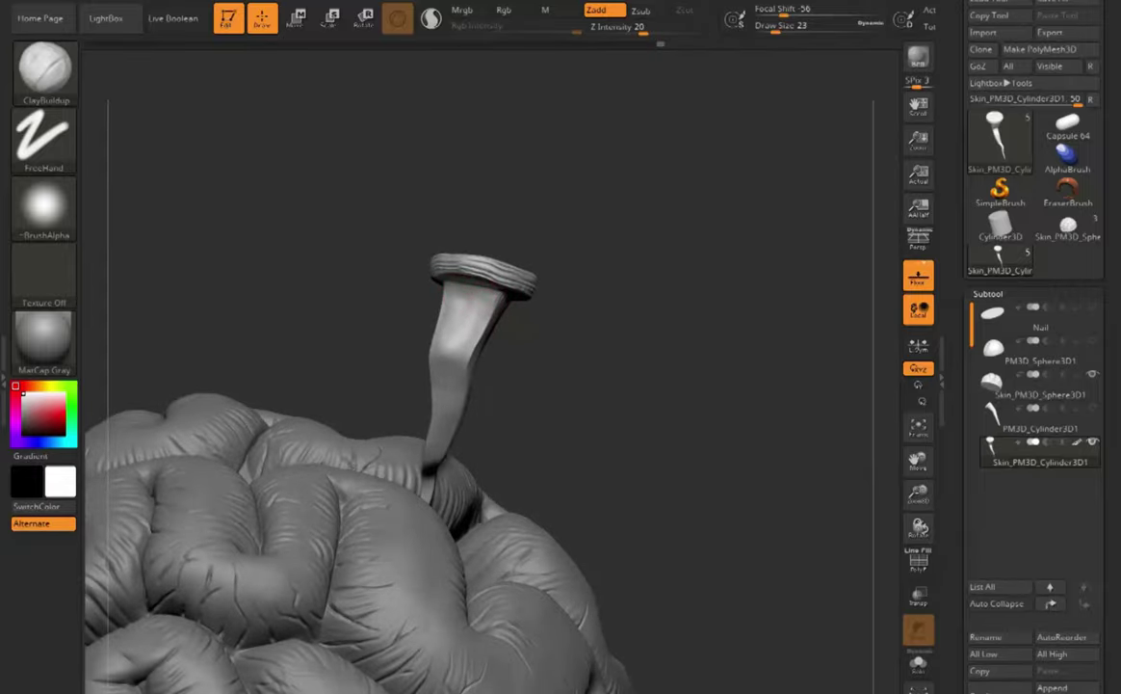
mouse_move(505, 338)
left_mouse_down()
mouse_move(551, 339)
mouse_move(545, 346)
left_mouse_up()
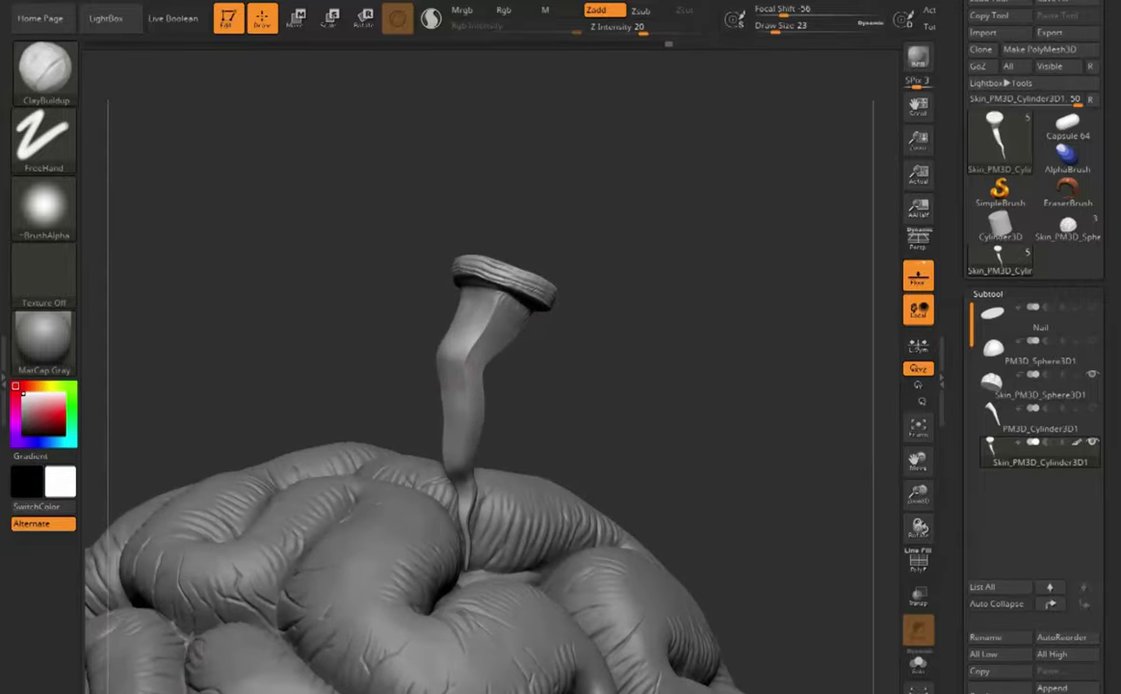
- Adjust the nail's bent shaft with the Move brush at draw size 90
left_click_drag(655, 190, 761, 255)
left_click_drag(188, 159, 103, 104)
key("b")
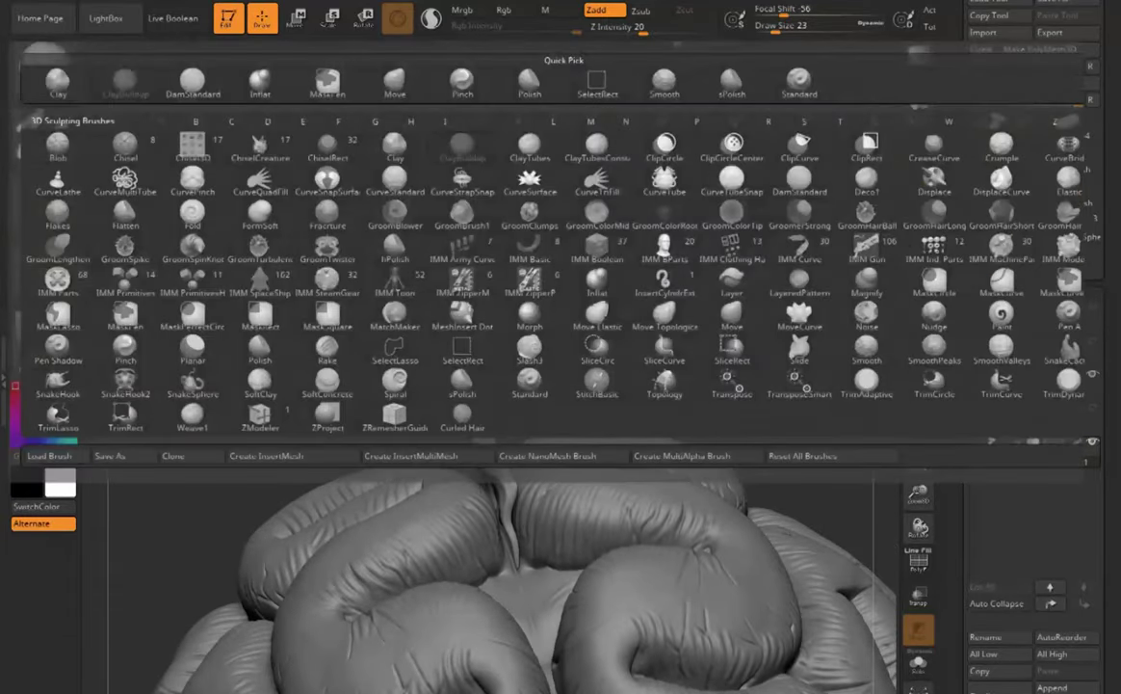
left_click(394, 84)
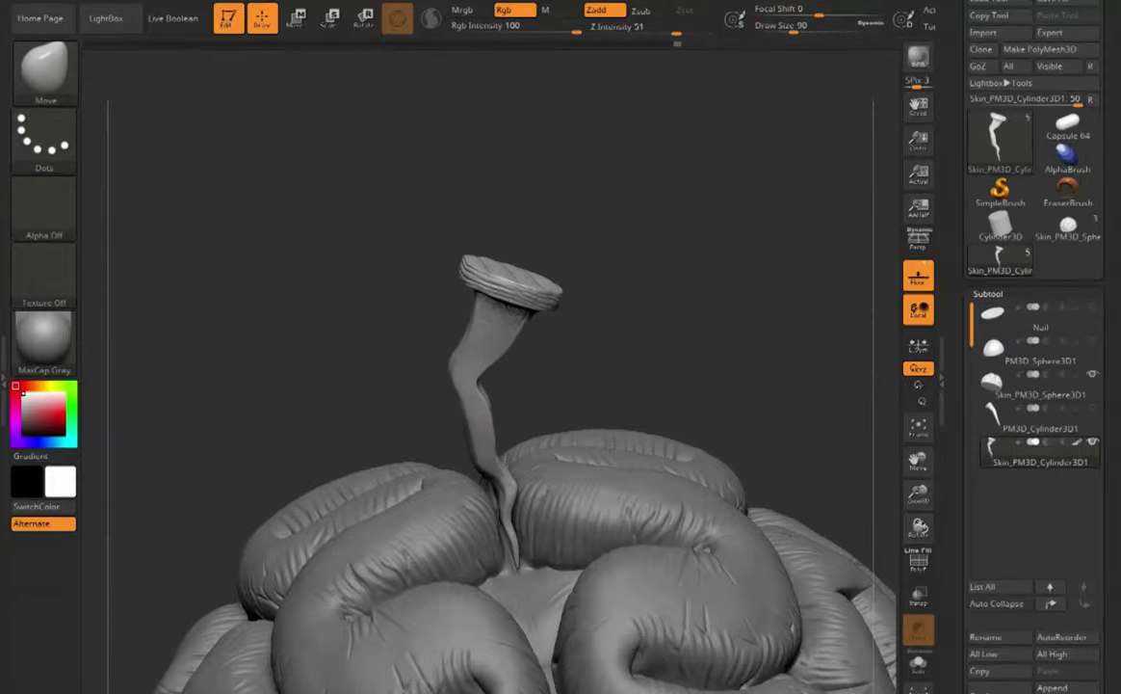
mouse_move(689, 201)
left_mouse_down()
mouse_move(756, 253)
mouse_move(689, 208)
left_mouse_up()
- Sharpen the edges of the nail's bent shaft with the Pinch brush, reducing the draw size from 31 to 17
left_click(44, 72)
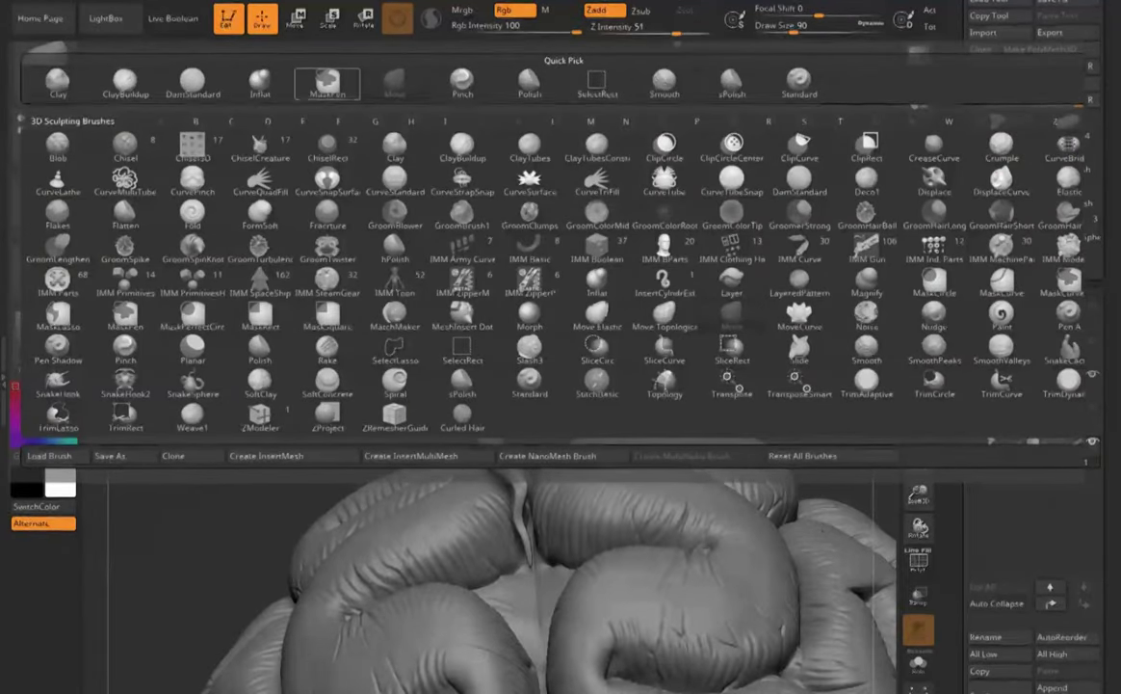
left_click(462, 84)
left_click_drag(489, 104, 565, 118)
key("s")
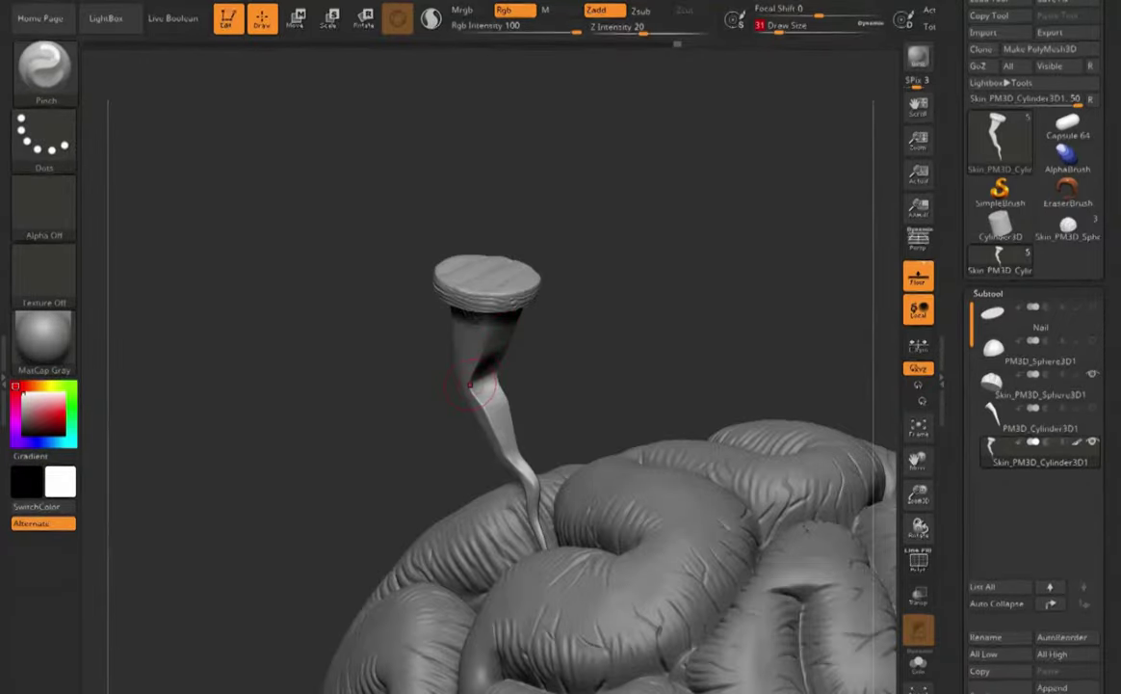
left_click_drag(599, 277, 496, 252)
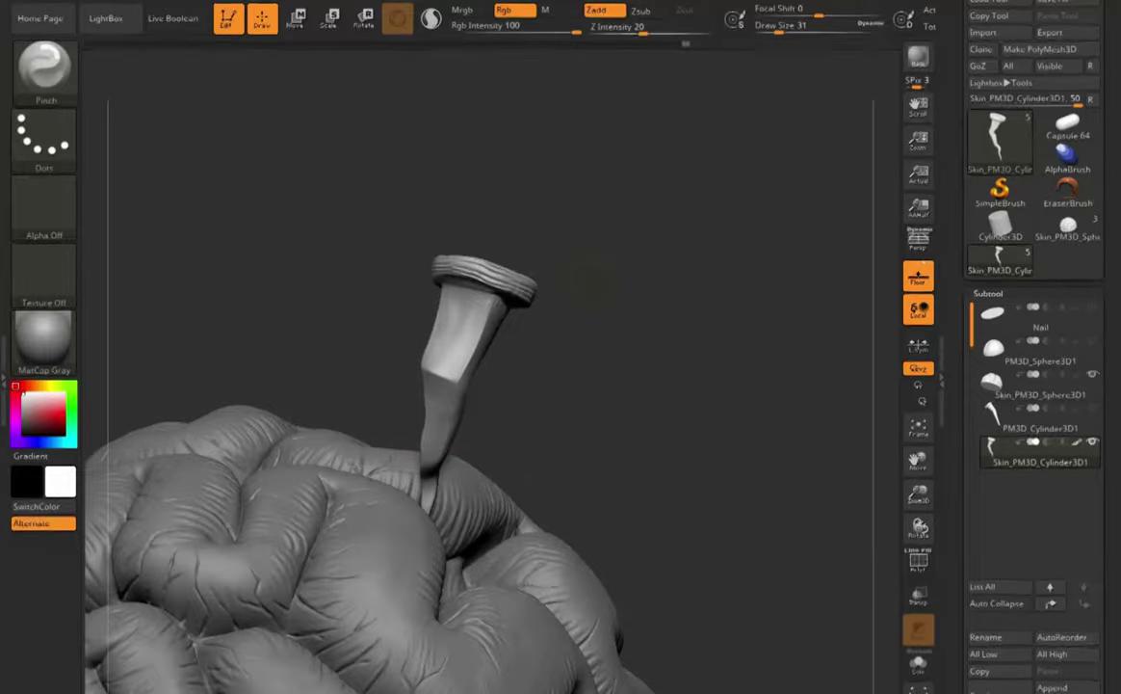
left_click_drag(617, 253, 802, 298)
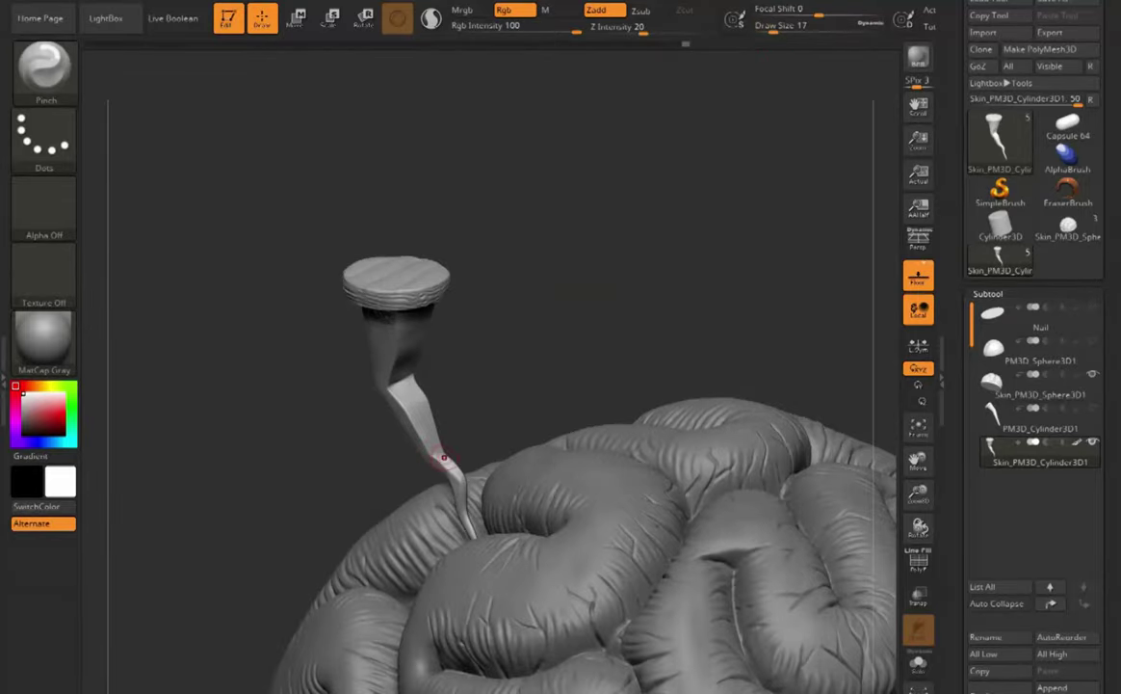
- Refine the nail shaft beneath the head with ClayBuildup at draw size 14 and smooth the added strokes
key("b")
key("c")
key("b")
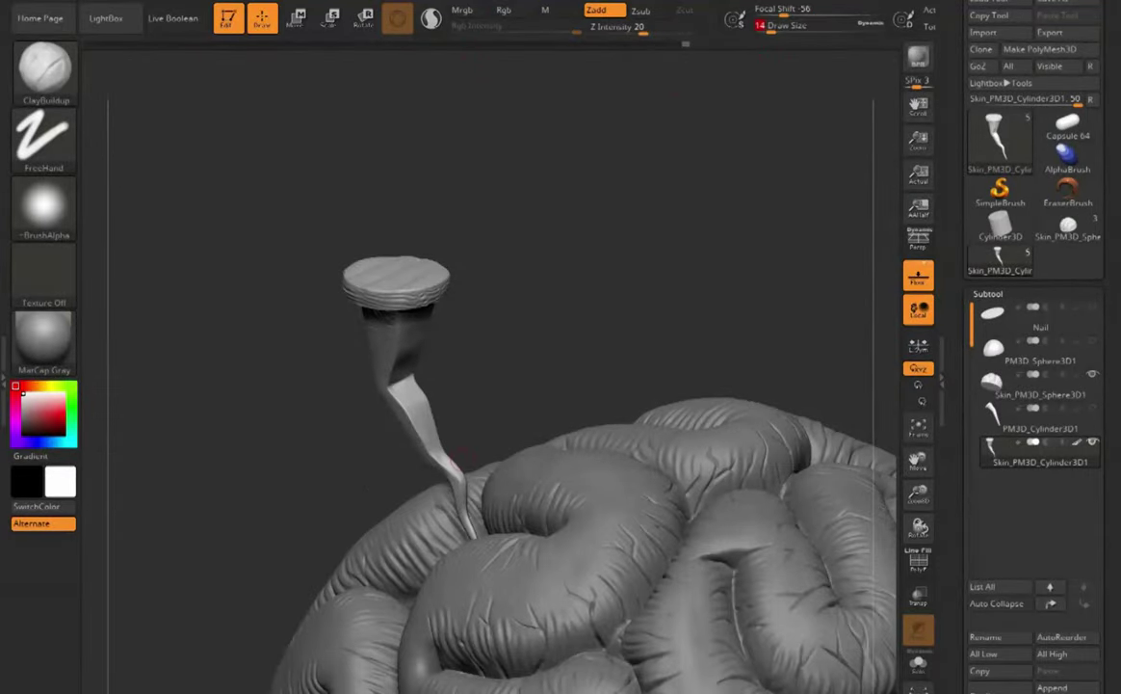
left_click_drag(290, 337, 318, 323)
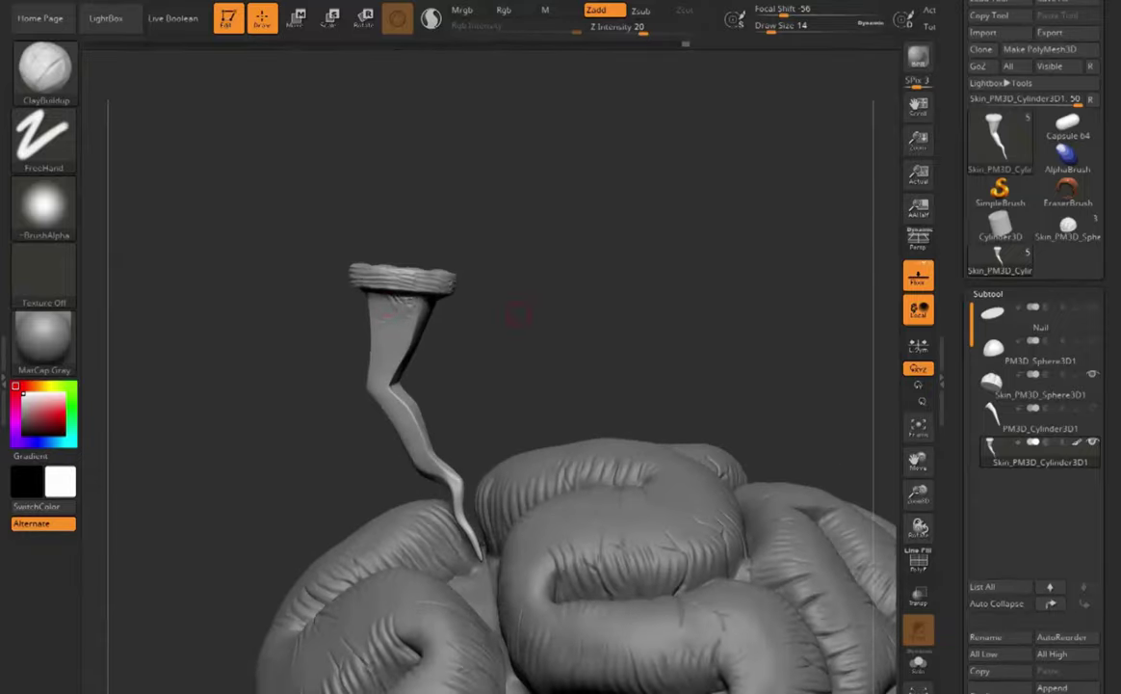
left_click_drag(388, 315, 408, 306, "shift")
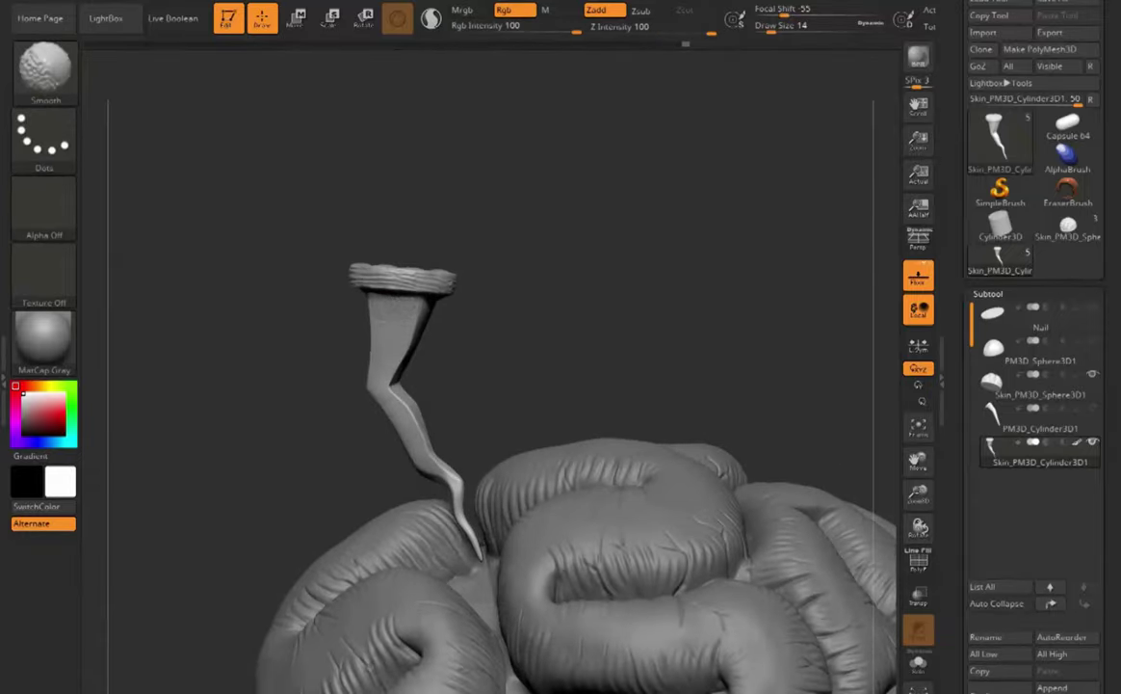
left_click_drag(314, 173, 331, 262)
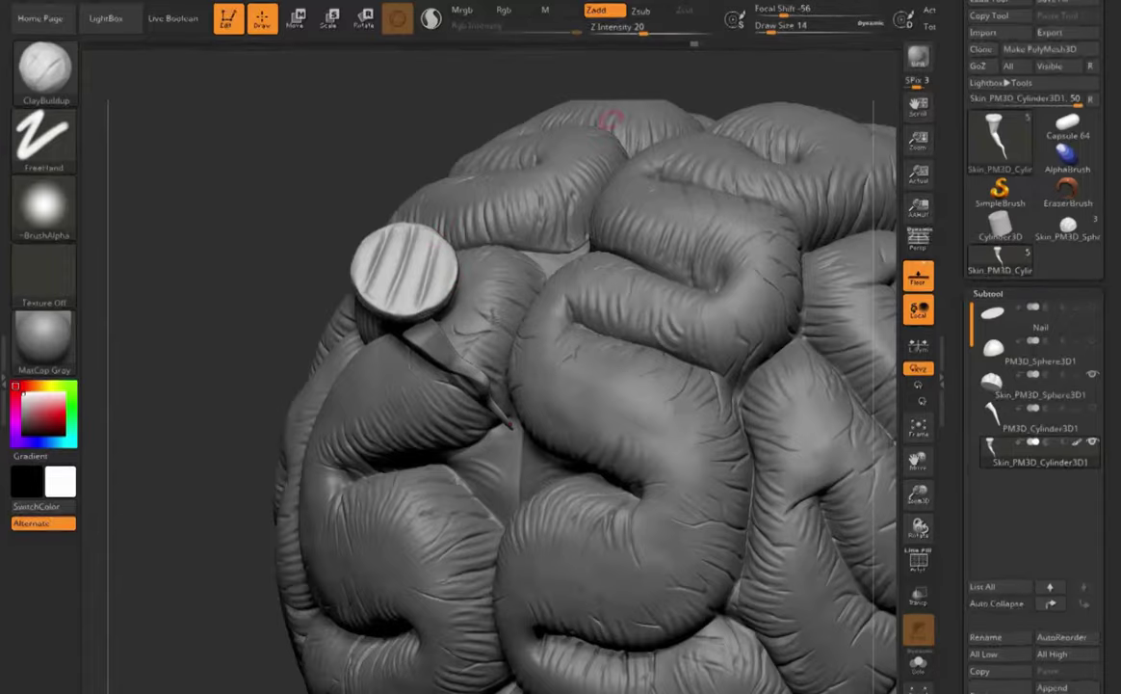
left_click_drag(255, 313, 279, 237)
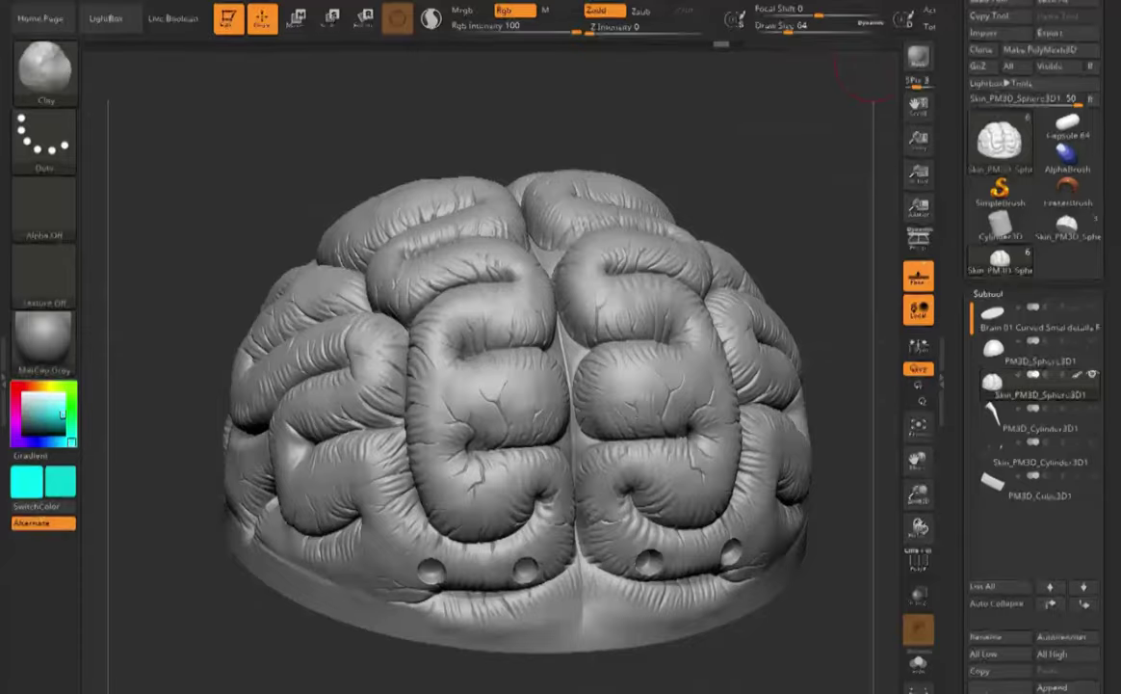
- Paint the front folds of the brain teal with the Clay brush at Rgb Intensity 100, Z Intensity 0 and draw size 64
mouse_move(462, 385)
left_mouse_down()
mouse_move(540, 404)
mouse_move(453, 308)
mouse_move(357, 424)
mouse_move(253, 462)
mouse_move(333, 307)
mouse_move(545, 220)
mouse_move(674, 309)
mouse_move(530, 501)
mouse_move(569, 597)
mouse_move(641, 602)
mouse_move(737, 357)
left_mouse_up()
mouse_move(597, 410)
left_mouse_down()
mouse_move(650, 376)
mouse_move(700, 308)
left_mouse_up()
left_click_drag(848, 289, 741, 299)
left_click_drag(708, 462, 640, 395)
left_click_drag(829, 308, 751, 289)
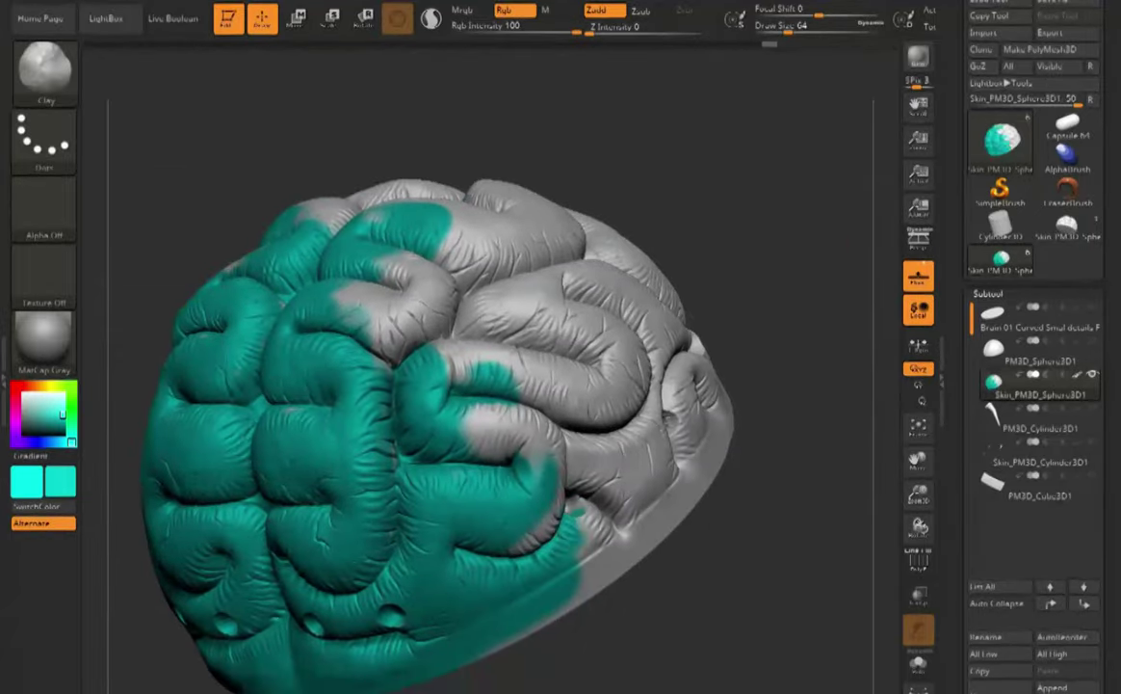
left_click_drag(510, 482, 579, 414)
mouse_move(347, 308)
left_mouse_down()
mouse_move(603, 385)
mouse_move(545, 294)
left_mouse_up()
left_click_drag(839, 299, 752, 289)
left_click_drag(589, 234, 641, 267)
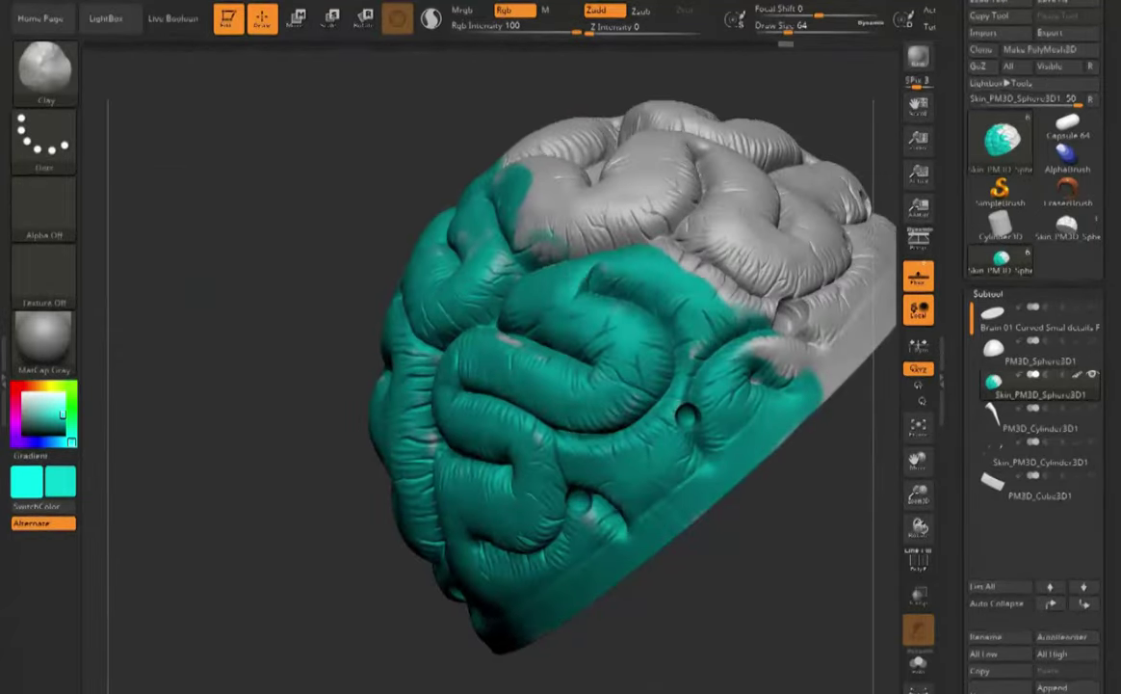
- Extend the teal base colour over the brain's sides, top and back folds
left_click_drag(742, 241, 858, 279)
left_click_drag(501, 236, 503, 257)
left_click_drag(761, 211, 810, 260)
left_click_drag(515, 371, 371, 332)
mouse_move(404, 444)
left_mouse_down()
mouse_move(250, 385)
mouse_move(178, 386)
mouse_move(405, 260)
left_mouse_up()
mouse_move(547, 329)
left_mouse_down()
mouse_move(602, 323)
mouse_move(510, 252)
left_mouse_up()
left_click_drag(234, 332, 183, 320)
mouse_move(752, 212)
left_mouse_down()
mouse_move(819, 260)
mouse_move(463, 164)
left_mouse_up()
left_click_drag(463, 424, 375, 549)
left_click_drag(376, 385, 322, 448)
left_click_drag(323, 226, 279, 241)
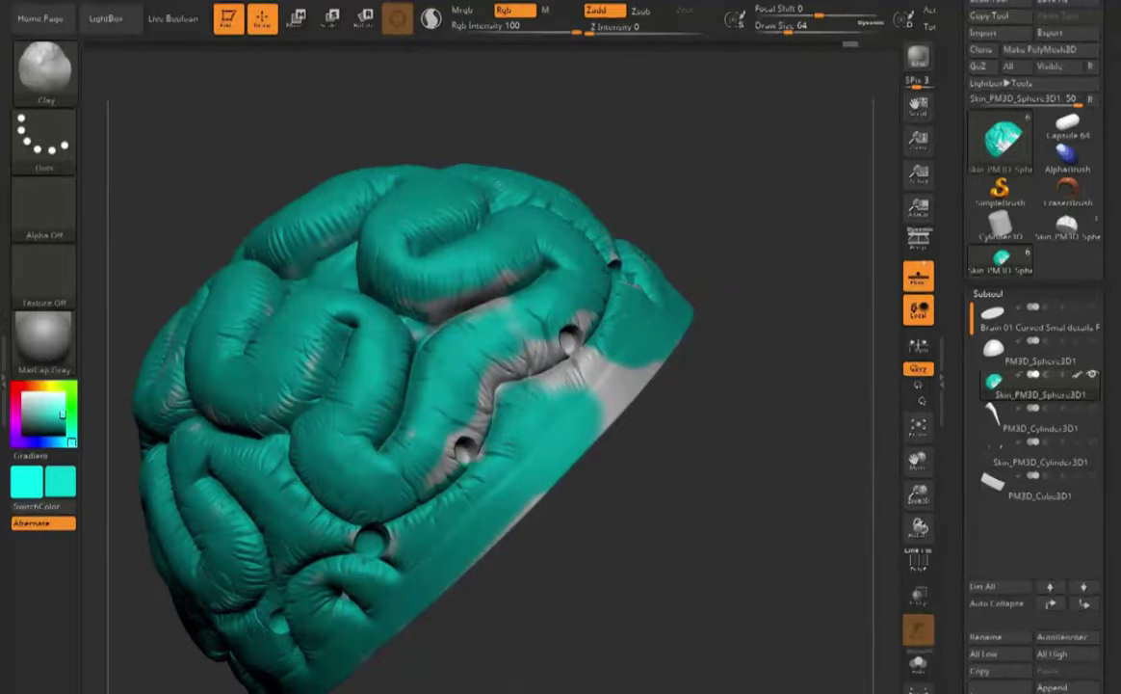
- Fill the remaining unpainted gaps around the pits, grooves and base rim with teal
left_click_drag(434, 318, 525, 279)
left_click_drag(587, 337, 458, 472)
left_click_drag(462, 252, 385, 279)
mouse_move(752, 289)
left_mouse_down()
mouse_move(617, 299)
mouse_move(501, 366)
left_mouse_up()
left_click_drag(387, 441, 655, 326)
- Try darker teal strokes on the brain's front folds and undo them
left_click(39, 426)
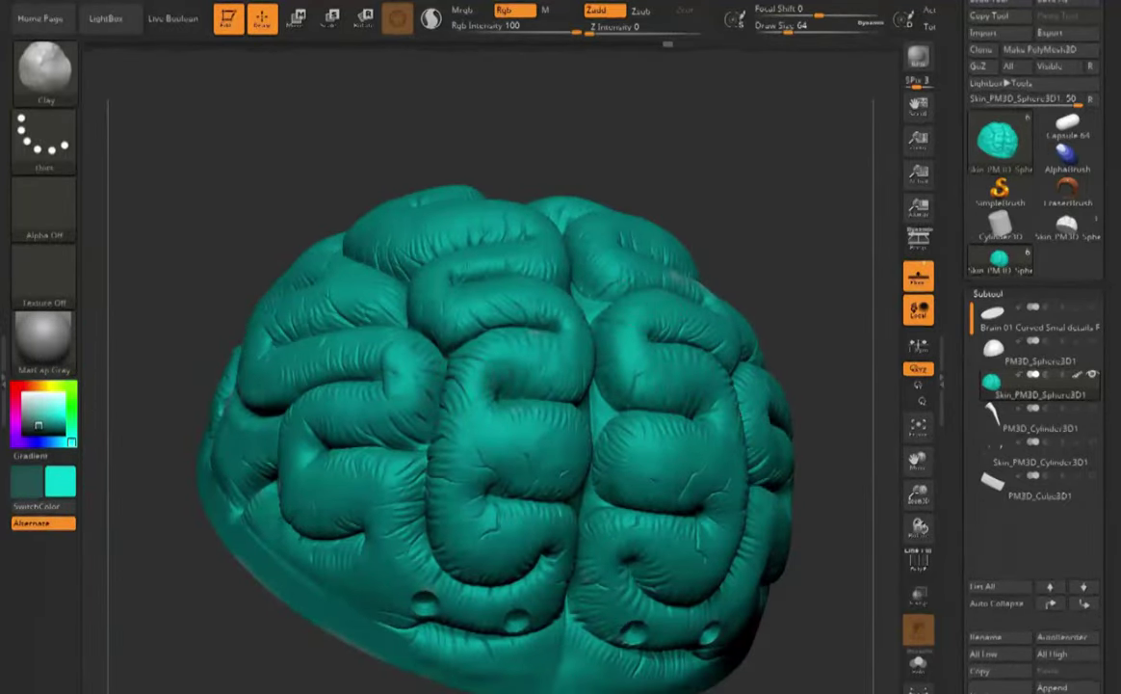
mouse_move(721, 414)
left_mouse_down()
mouse_move(738, 453)
mouse_move(729, 564)
left_mouse_up()
key("ctrl+z")
key("ctrl+z")
key("space")
left_click(537, 542)
left_click(779, 498)
mouse_move(451, 417)
left_mouse_down()
mouse_move(466, 546)
mouse_move(505, 539)
left_mouse_up()
key("ctrl+z")
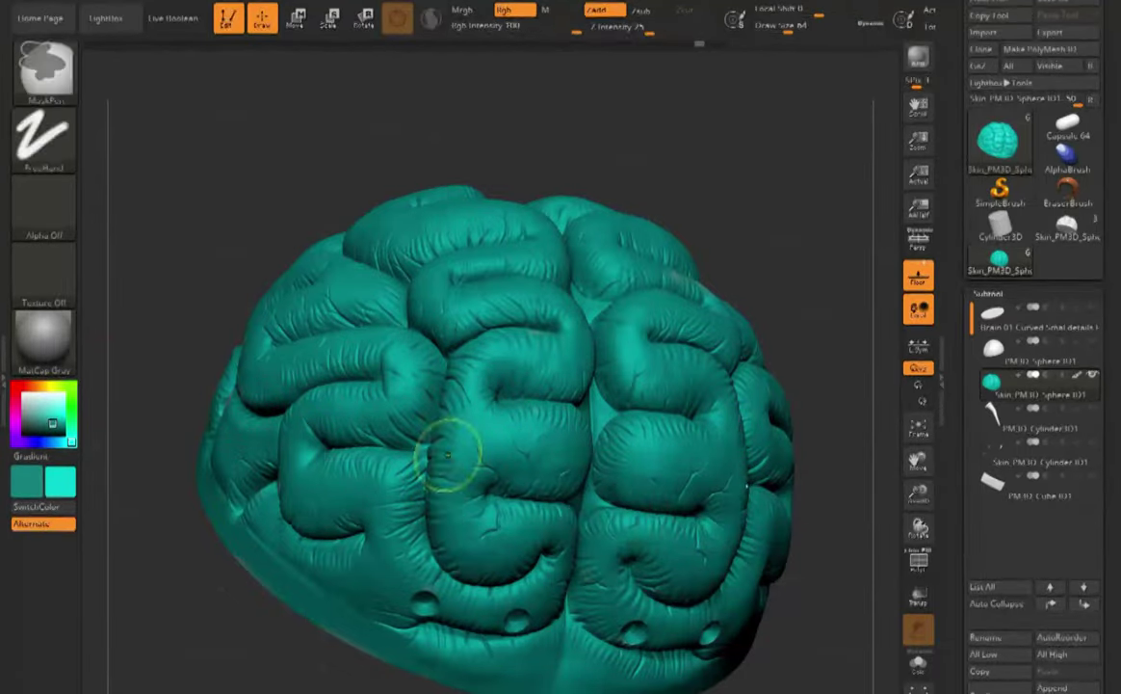
- Pick a moderately darker teal, test a Color Spray stroke on the folds, undo it and set the stroke to FreeHand
left_click(60, 422)
left_click(45, 141)
left_click(331, 150)
mouse_move(420, 390)
left_mouse_down()
mouse_move(395, 487)
mouse_move(388, 279)
left_mouse_up()
key("ctrl+z")
left_click(44, 141)
left_click(263, 151)
- Shade the grooves around the brain's front central folds with the darker teal at Rgb Intensity 76 and draw size 64
mouse_move(441, 455)
left_mouse_down()
mouse_move(482, 532)
mouse_move(465, 373)
mouse_move(568, 337)
left_mouse_up()
mouse_move(476, 424)
left_mouse_down()
mouse_move(461, 373)
mouse_move(453, 472)
mouse_move(451, 405)
mouse_move(505, 547)
left_mouse_up()
mouse_move(491, 503)
left_mouse_down()
mouse_move(410, 537)
mouse_move(383, 482)
left_mouse_up()
right_click_drag(380, 491, 364, 453)
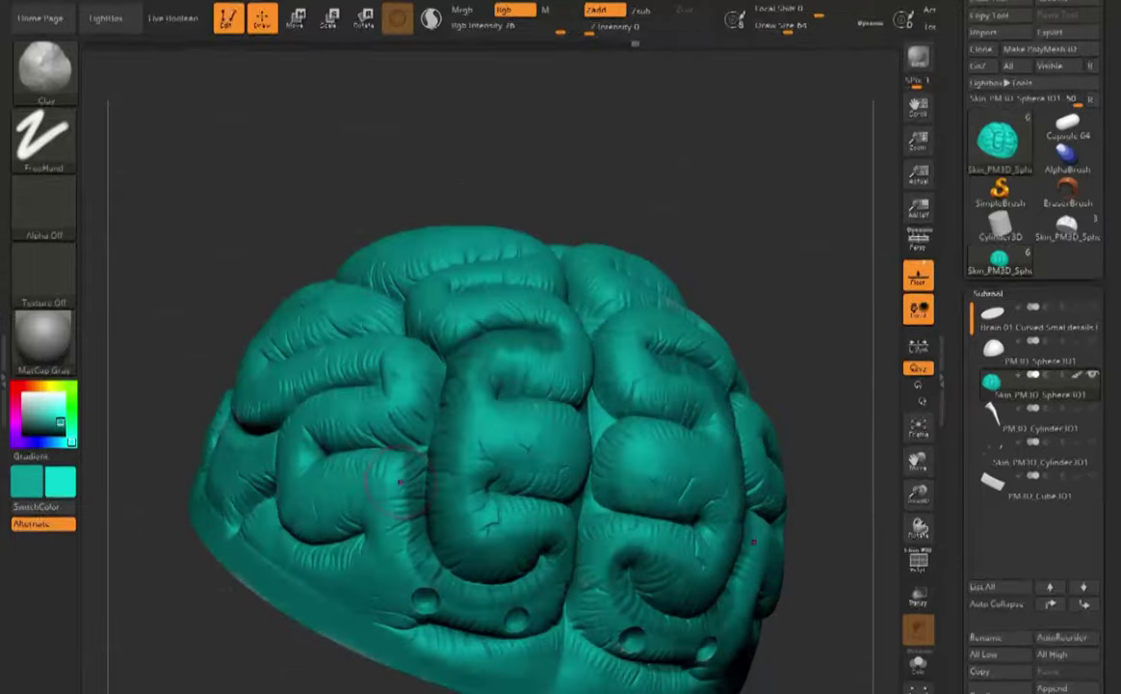
mouse_move(358, 438)
left_mouse_down()
mouse_move(364, 501)
mouse_move(448, 554)
left_mouse_up()
right_click_drag(434, 549, 430, 623)
- Shade the grooves between the upper and side folds at the brain's front with the darker teal
mouse_move(412, 405)
left_mouse_down()
mouse_move(400, 325)
mouse_move(419, 291)
left_mouse_up()
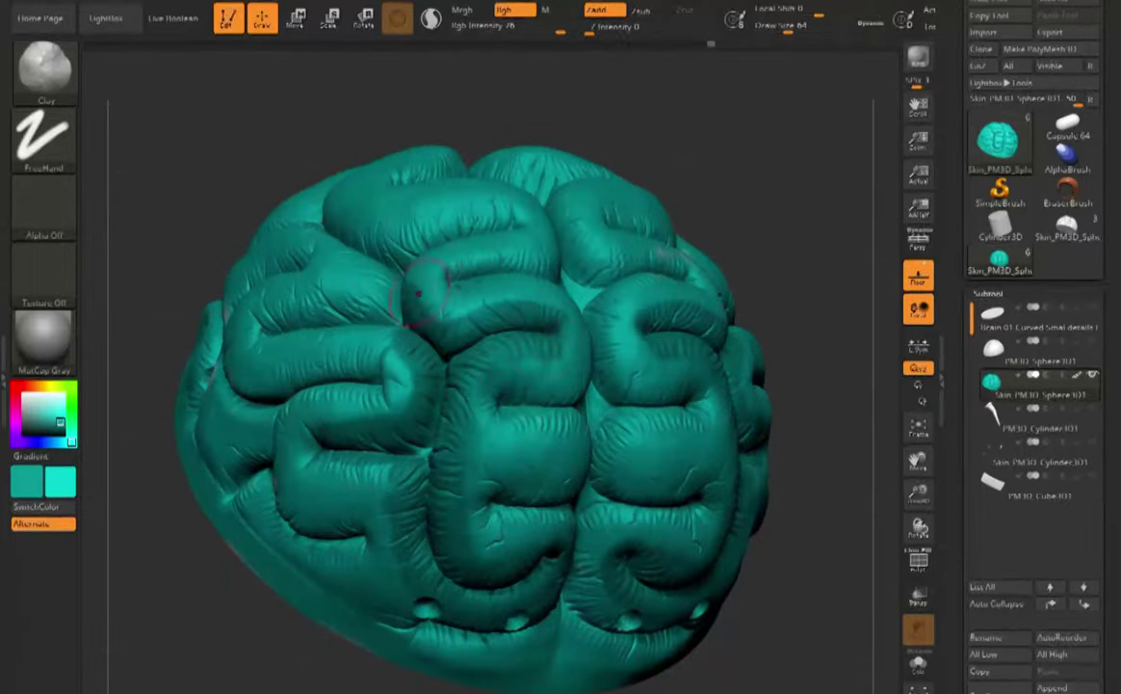
left_click_drag(511, 274, 457, 279)
mouse_move(416, 281)
left_mouse_down()
mouse_move(446, 305)
mouse_move(530, 304)
mouse_move(471, 286)
left_mouse_up()
mouse_move(380, 305)
left_mouse_down()
mouse_move(357, 372)
mouse_move(294, 387)
left_mouse_up()
mouse_move(308, 422)
left_mouse_down()
mouse_move(361, 514)
mouse_move(453, 561)
left_mouse_up()
right_click_drag(443, 568, 395, 569)
left_click_drag(395, 462, 452, 505)
mouse_move(452, 511)
right_mouse_down()
mouse_move(530, 511)
mouse_move(458, 482)
right_mouse_up()
- Darken the grooves around the brain's upper and side folds with the Clay brush's Focal Shift at 81
left_click(43, 141)
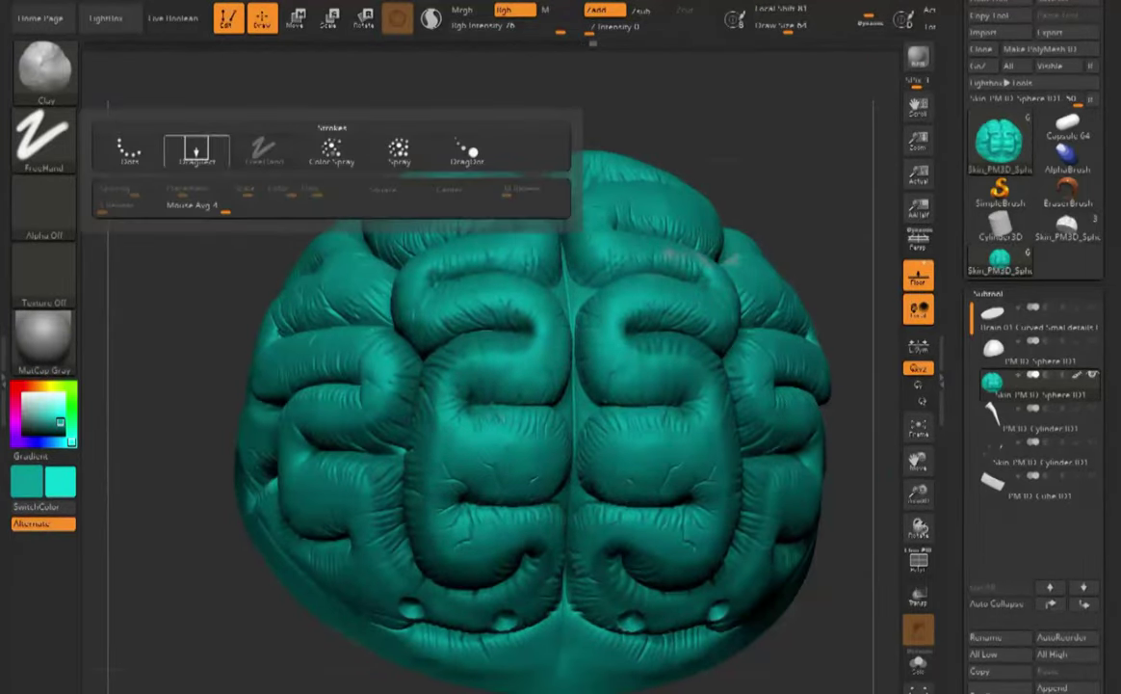
right_click_drag(226, 260, 329, 252)
left_click_drag(328, 252, 422, 195)
left_click_drag(337, 223, 248, 174)
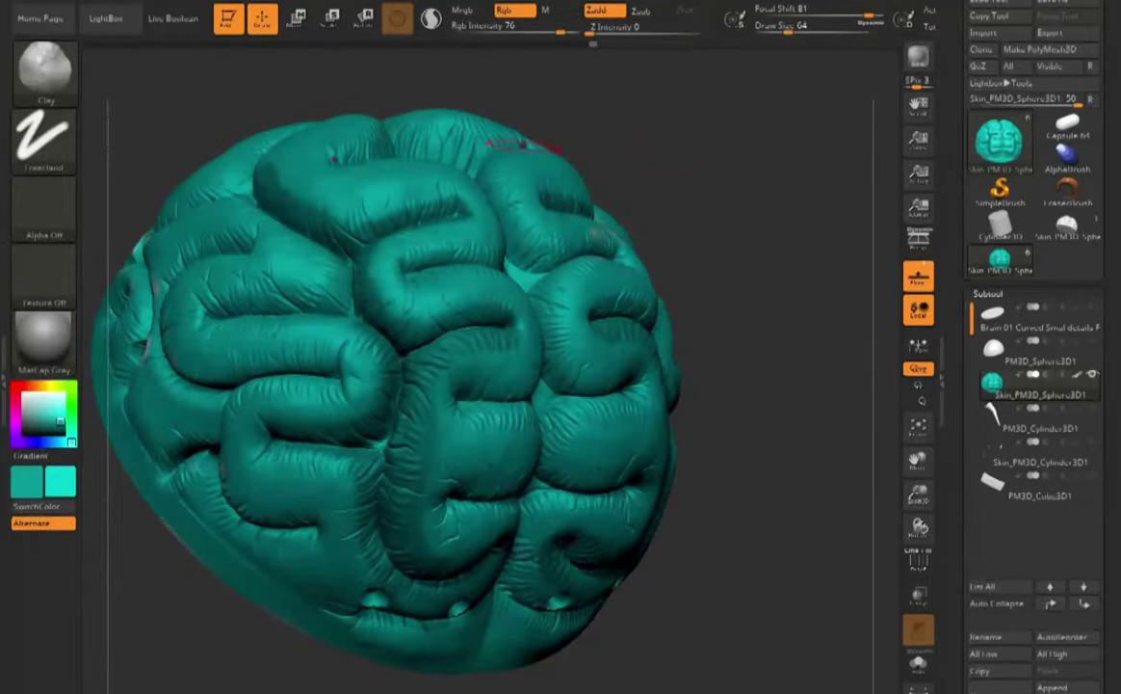
right_click_drag(249, 174, 356, 202)
left_click_drag(173, 410, 303, 462)
right_click_drag(385, 453, 221, 424)
left_click_drag(457, 370, 401, 416)
left_click_drag(306, 466, 458, 499)
right_click_drag(414, 511, 429, 414)
- Shade the grooves along the brain's lower side and the folds above it with darker teal
mouse_move(253, 564)
left_mouse_down()
mouse_move(375, 583)
mouse_move(368, 592)
left_mouse_up()
right_click_drag(462, 385, 374, 342)
right_click_drag(376, 463, 463, 318)
left_click_drag(370, 333, 439, 289)
left_click_drag(433, 193, 457, 275)
right_click_drag(424, 289, 477, 318)
left_click_drag(434, 349, 435, 389)
- Shade the grooves and fold edges along the central groove on top of the brain
left_click_drag(426, 441, 405, 472)
right_click_drag(453, 472, 435, 545)
mouse_move(454, 457)
left_mouse_down()
mouse_move(390, 446)
mouse_move(416, 483)
left_mouse_up()
right_click_drag(429, 453, 419, 588)
left_click_drag(480, 176, 361, 189)
left_click_drag(508, 204, 559, 210)
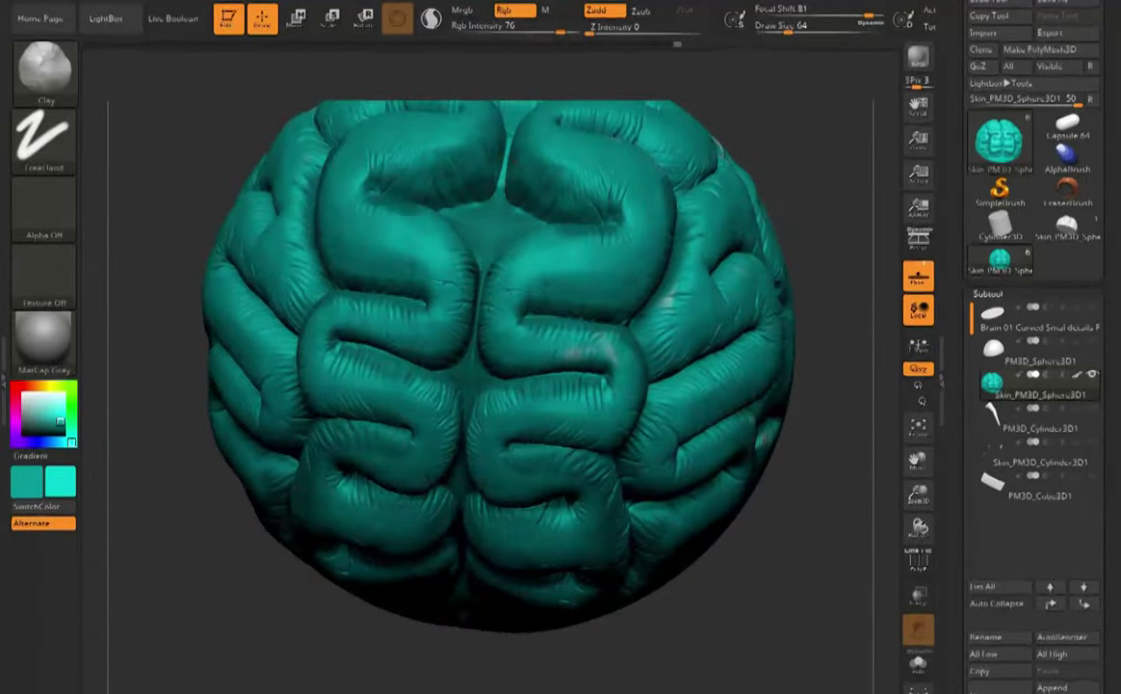
left_click_drag(371, 198, 426, 270)
left_click_drag(511, 208, 443, 270)
- Shade the grooves running from the top folds down onto the brain's outer side
mouse_move(453, 462)
right_mouse_down()
mouse_move(482, 327)
mouse_move(405, 404)
right_mouse_up()
left_click_drag(298, 385, 419, 429)
left_click_drag(408, 434, 430, 470)
left_click_drag(323, 414, 364, 455)
right_click_drag(364, 424, 434, 322)
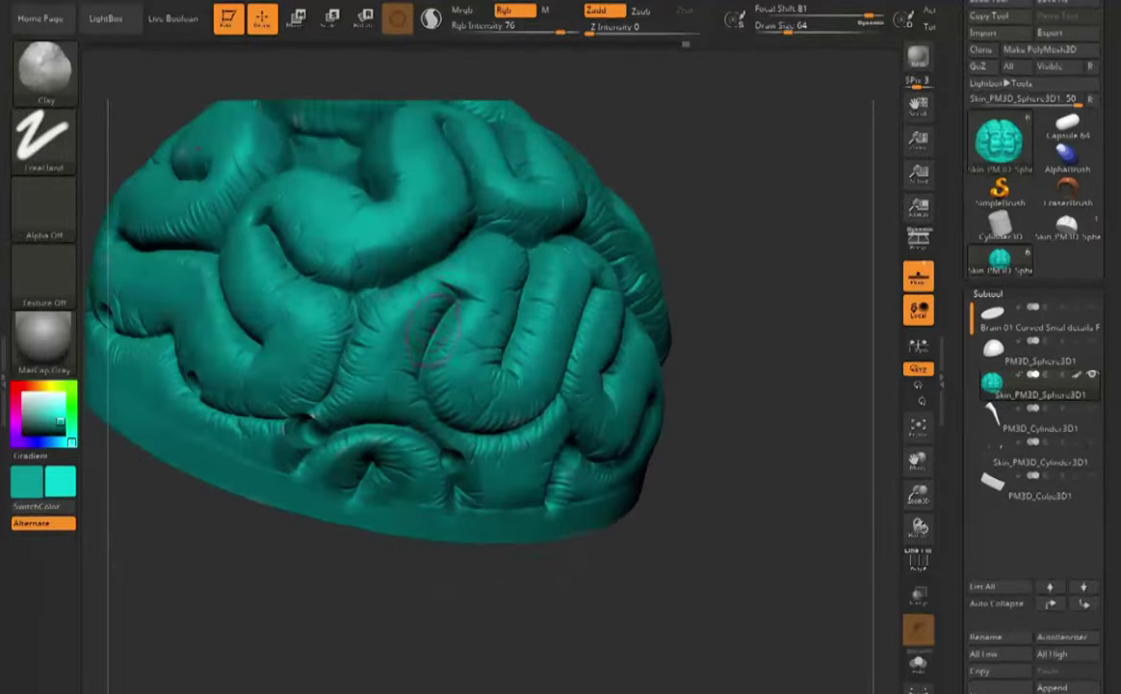
left_click_drag(434, 289, 385, 376)
left_click_drag(444, 386, 515, 332)
- Darken the recesses between the looping folds on the brain's side
right_click_drag(520, 357, 434, 352)
left_click_drag(549, 260, 516, 318)
left_click_drag(530, 405, 526, 467)
left_click_drag(520, 361, 501, 387)
right_click_drag(501, 404, 481, 318)
right_click_drag(578, 366, 453, 414)
- Shade the recesses around the brain's back folds and the rear end of the central groove
left_click_drag(260, 371, 376, 433)
left_click_drag(472, 338, 386, 386)
left_click_drag(385, 251, 362, 337)
right_click_drag(385, 318, 395, 443)
left_click_drag(279, 207, 342, 236)
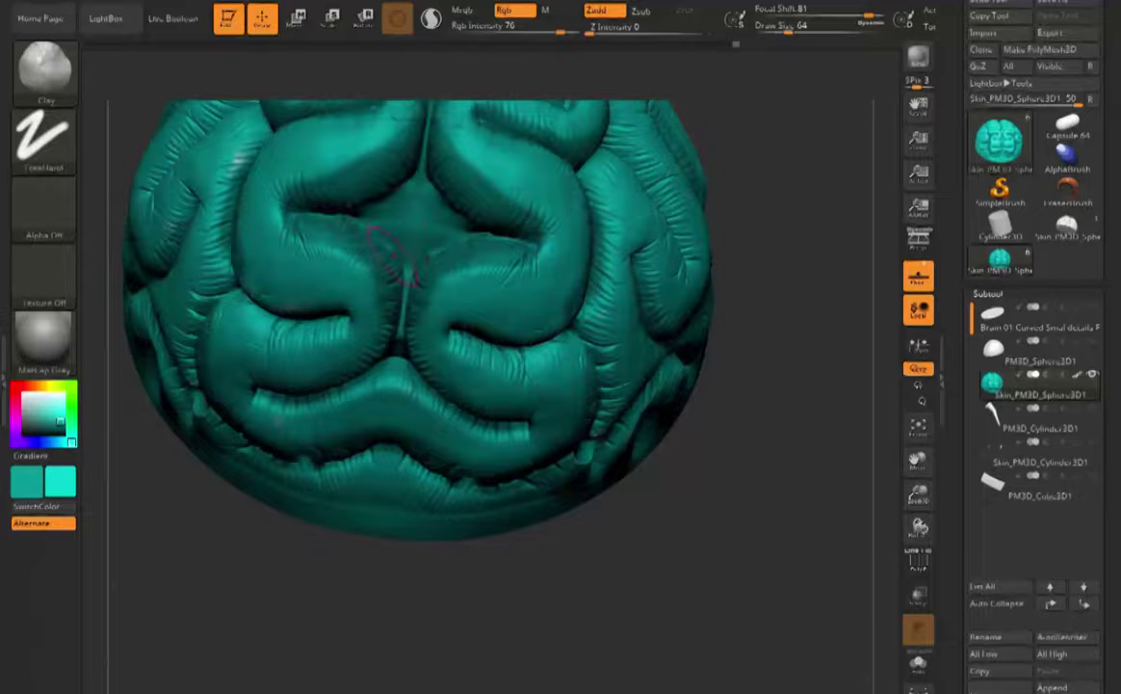
right_click_drag(388, 279, 415, 222)
right_click_drag(482, 367, 385, 361)
- Touch up the dark teal shading in the grooves between the back and side folds
left_click_drag(544, 265, 549, 385)
left_click_drag(269, 197, 275, 239)
right_click_drag(463, 424, 386, 414)
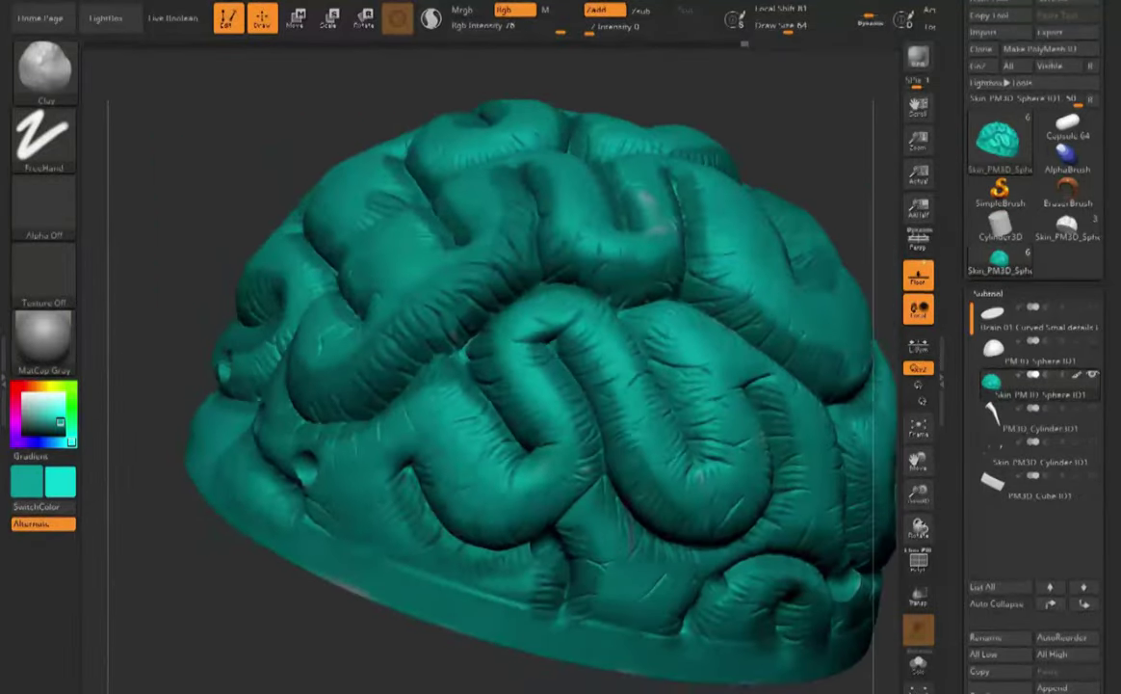
right_click_drag(540, 386, 501, 414)
left_click_drag(501, 293, 583, 268)
right_click_drag(583, 268, 563, 299)
left_click_drag(450, 276, 482, 309)
right_click_drag(482, 318, 506, 289)
- Shade the fine wrinkles on the front central folds with darker teal at draw size 14, raising it to 16
key("bracketleft")
key("bracketleft")
key("bracketleft")
key("bracketleft")
key("bracketleft")
left_click_drag(483, 434, 499, 451)
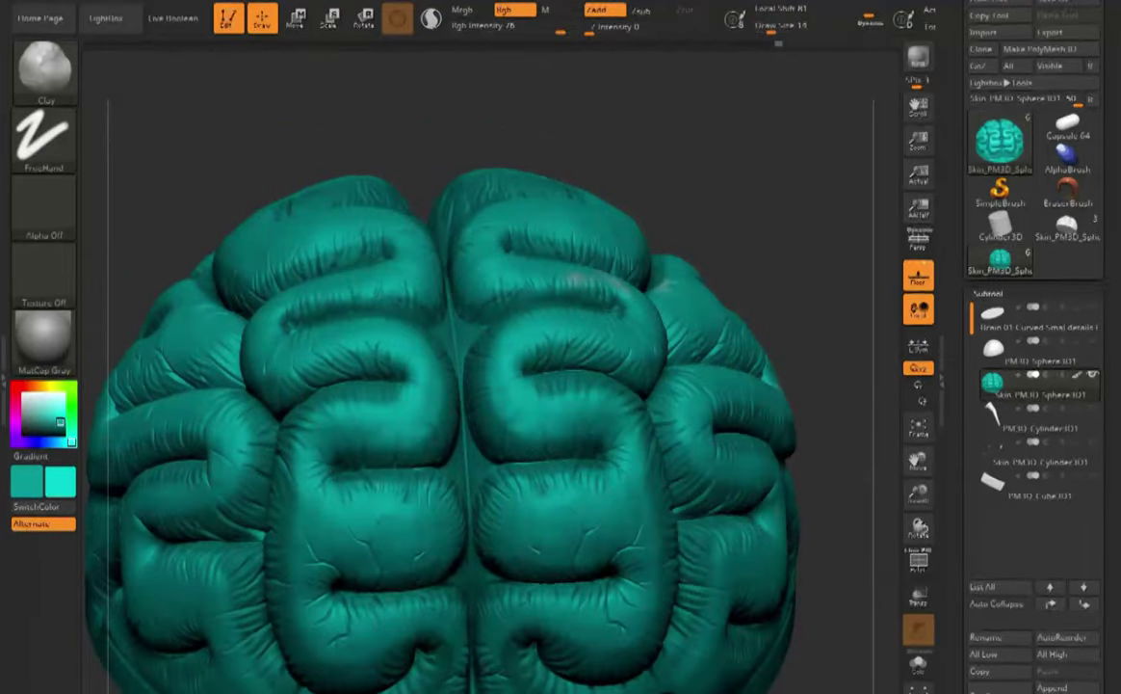
right_click_drag(492, 507, 519, 436, "ctrl")
left_click_drag(561, 493, 576, 438)
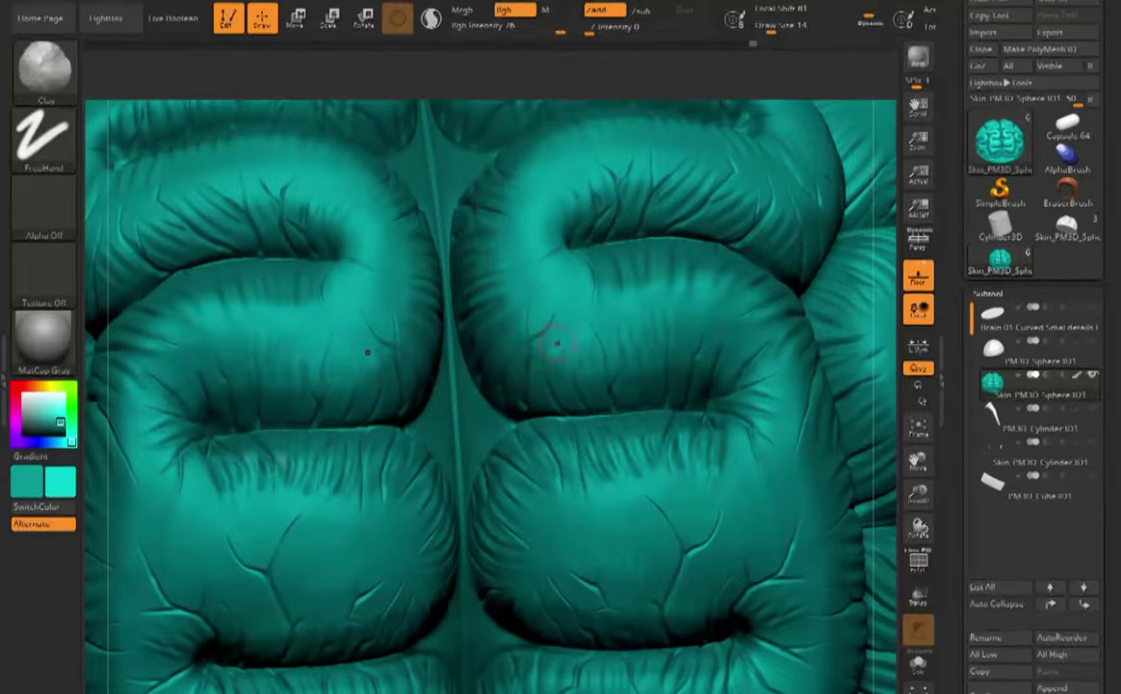
right_click_drag(513, 252, 577, 243)
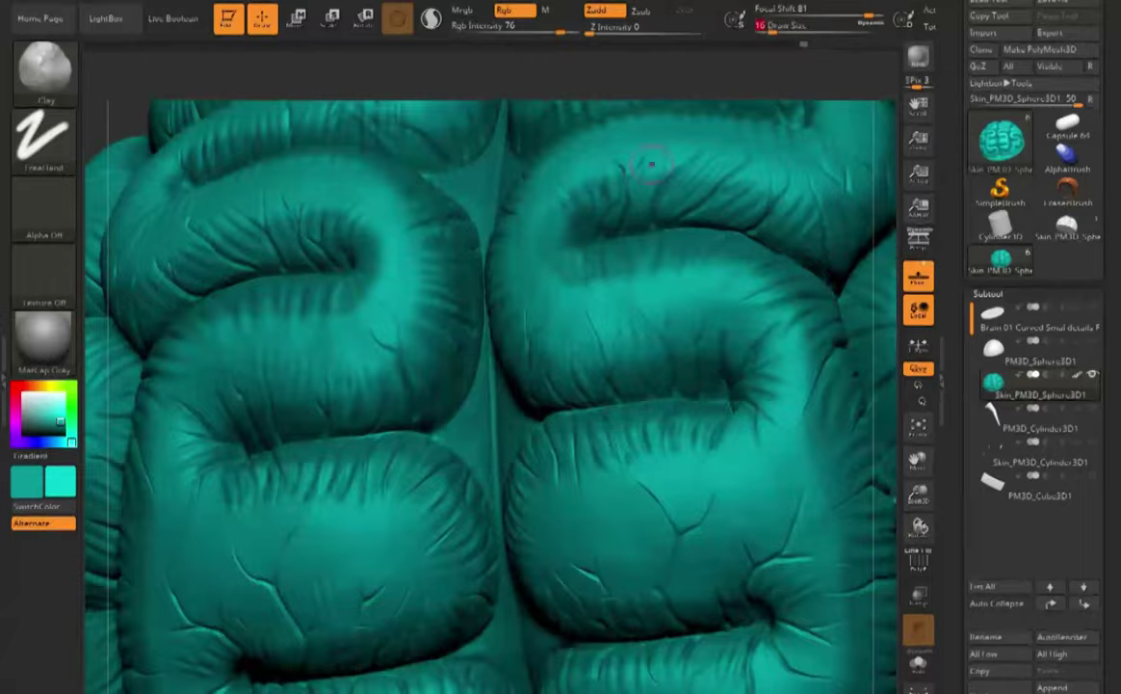
left_click_drag(567, 254, 745, 243)
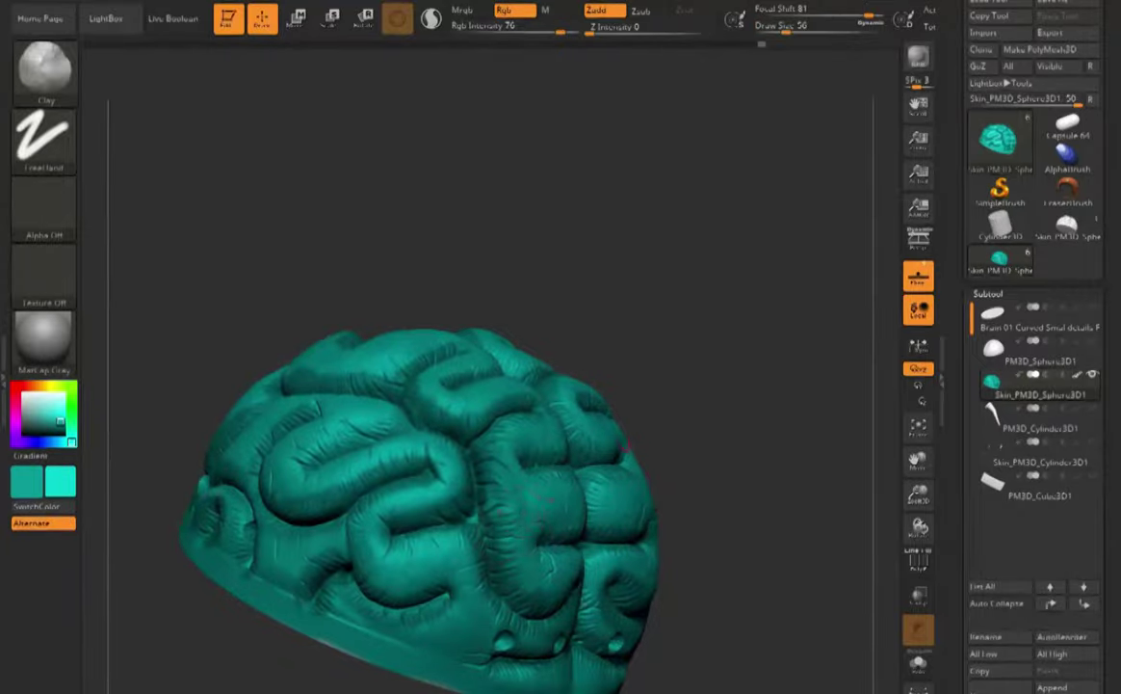
- Darken the grooves around the front, side and back folds with the brush at draw size 56
left_click_drag(624, 449, 600, 470)
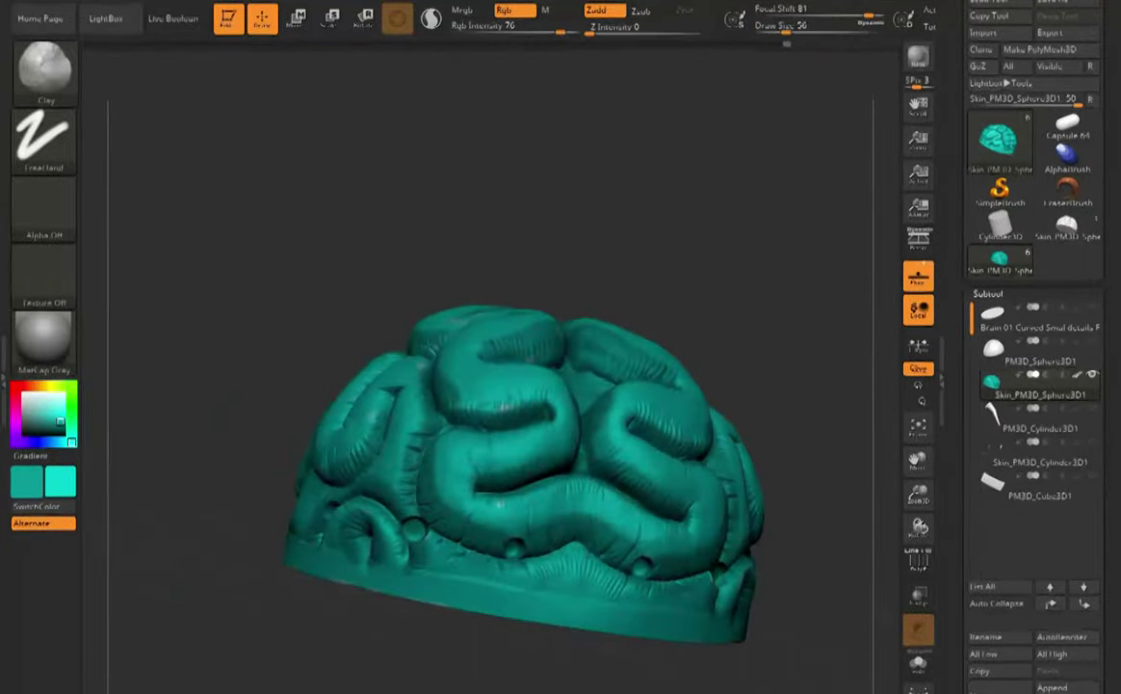
left_click_drag(442, 448, 415, 387)
mouse_move(415, 387)
right_mouse_down()
mouse_move(338, 400)
mouse_move(342, 472)
right_mouse_up()
left_click_drag(482, 337, 502, 353)
right_click_drag(502, 352, 516, 296)
left_click_drag(516, 297, 491, 352)
mouse_move(491, 352)
right_mouse_down()
mouse_move(414, 371)
mouse_move(424, 357)
right_mouse_up()
- Shade the lower side folds and the area around the pit near the base rim with darker teal
left_click_drag(746, 429, 740, 467)
right_click_drag(740, 468, 641, 377)
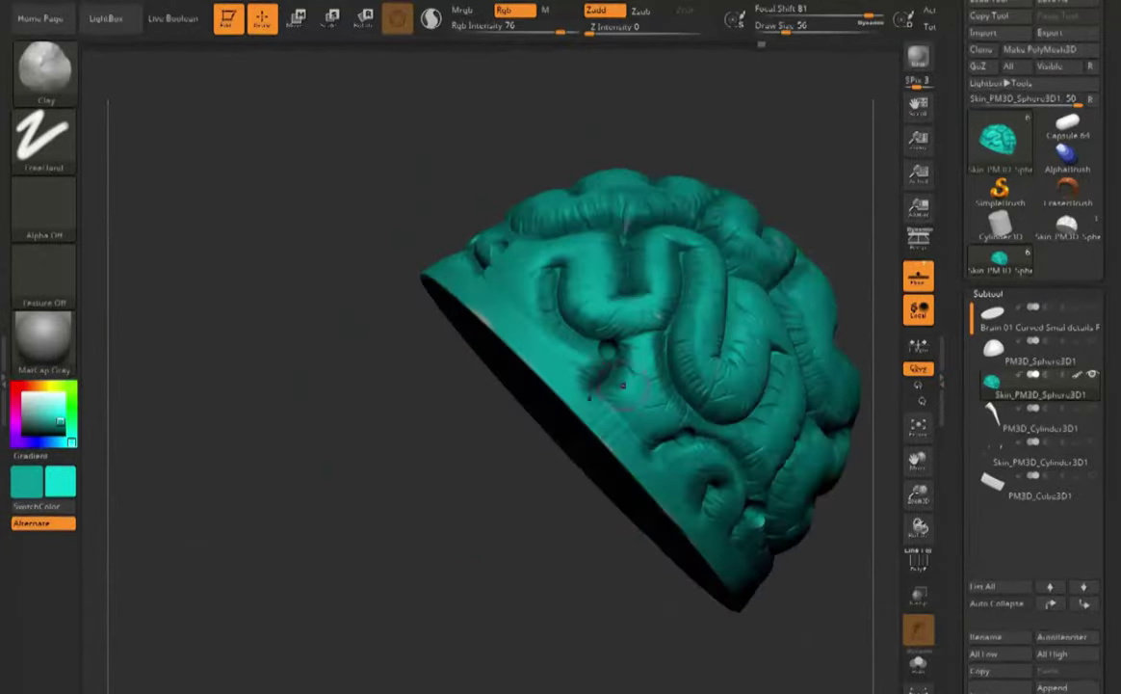
right_click_drag(666, 304, 337, 269)
left_click_drag(289, 243, 332, 265)
mouse_move(332, 265)
right_mouse_down()
mouse_move(419, 289)
mouse_move(569, 456)
right_mouse_up()
- Try a blue paint colour on the brain and undo the stroke
left_click(57, 441)
left_click(59, 414)
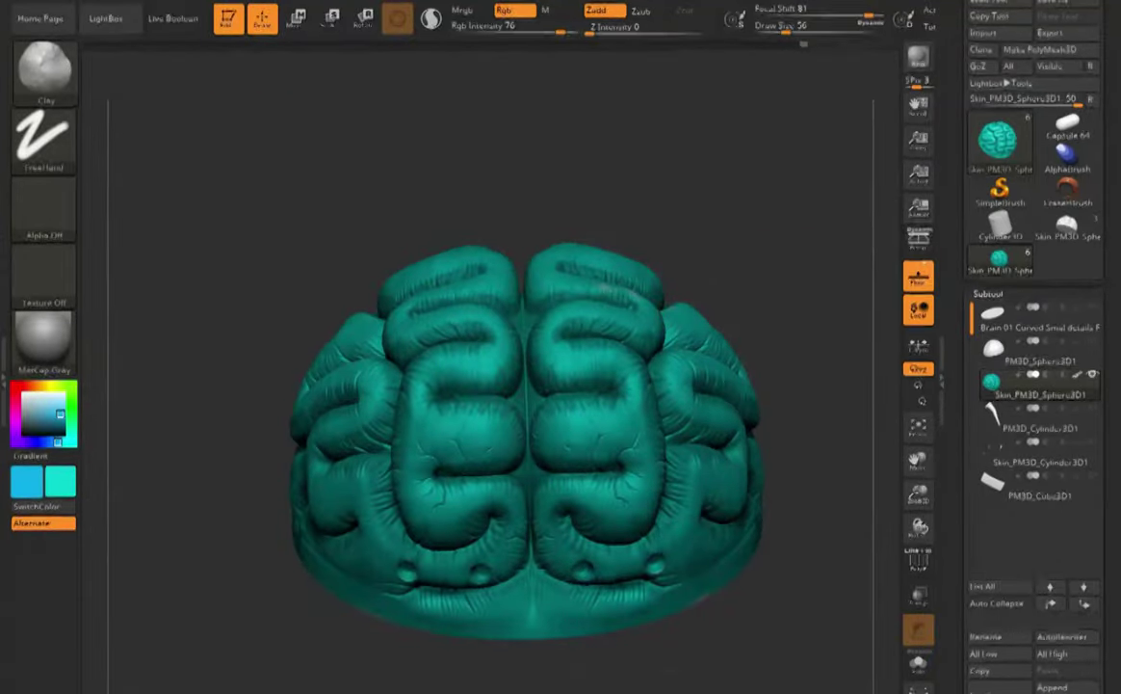
left_click_drag(744, 293, 708, 316)
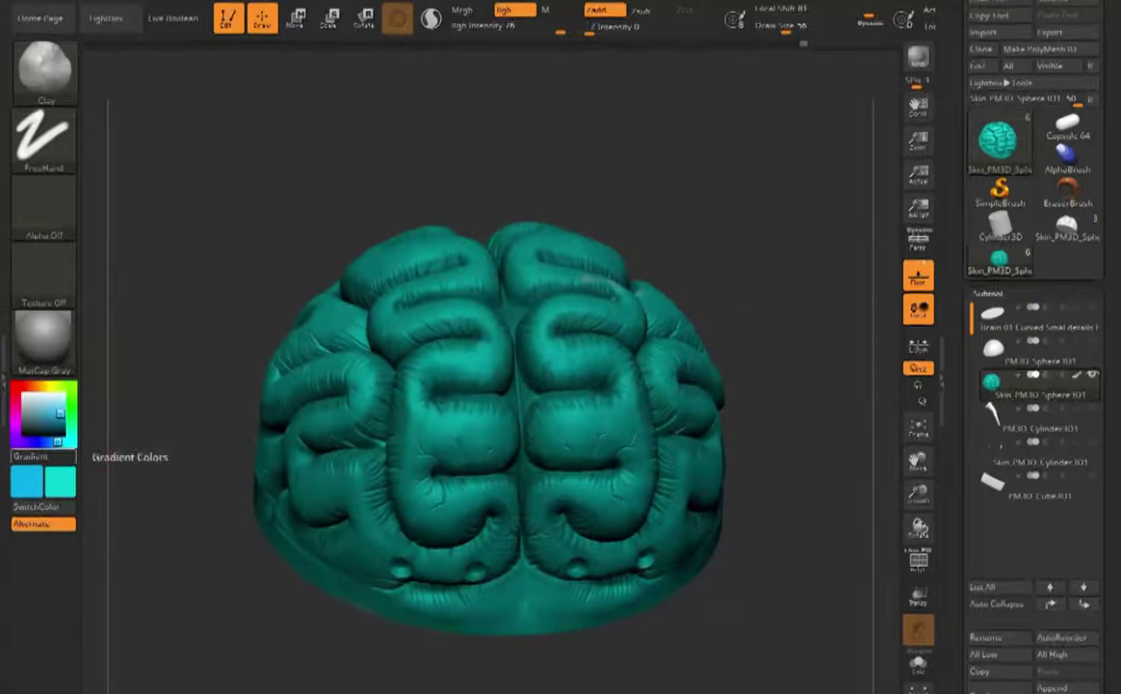
key("ctrl+z")
- Pick a light cyan paint colour (59, 245, 245), try highlights on the front central folds and undo the strokes
left_click(39, 506)
left_click(60, 407)
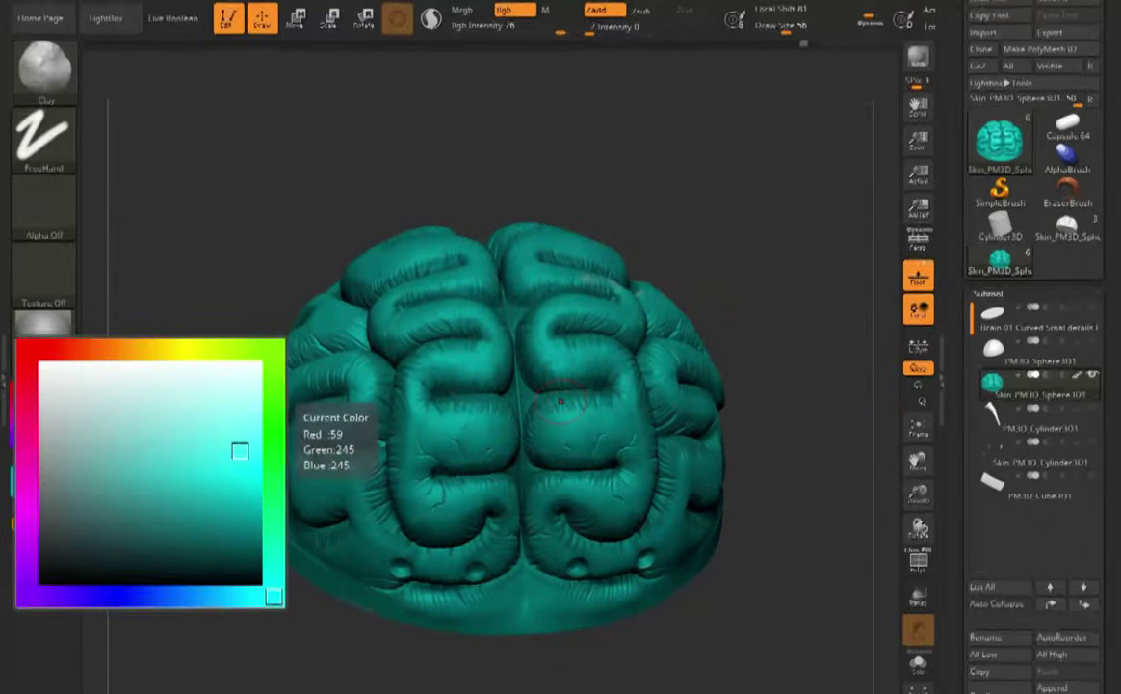
left_click(556, 429)
left_click_drag(556, 428, 580, 433)
left_click_drag(496, 435, 476, 436)
right_click_drag(476, 437, 486, 449)
left_click_drag(482, 501, 444, 510)
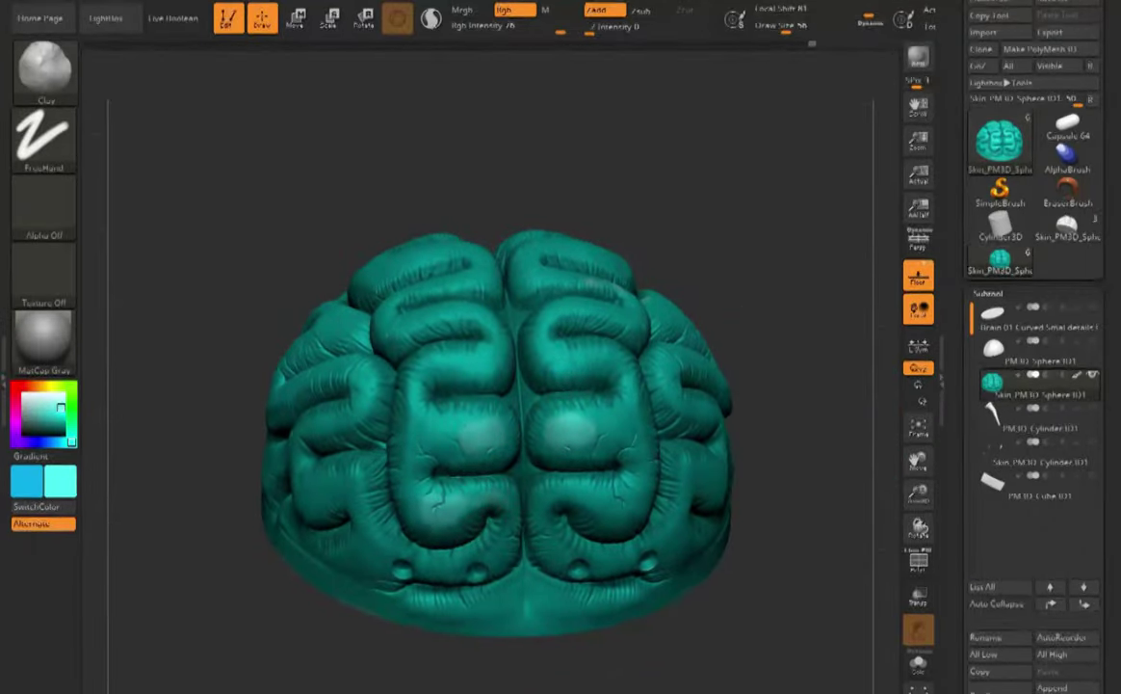
key("ctrl+z")
key("ctrl+z")
key("ctrl+z")
key("ctrl+z")
key("ctrl+z")
key("x")
- Paint light cyan highlights on the front central and upper folds, undoing a stray stroke and reducing the brush size
mouse_move(615, 515)
left_mouse_down()
mouse_move(619, 496)
mouse_move(610, 509)
left_mouse_up()
left_click_drag(561, 425, 572, 434)
left_click_drag(556, 364, 565, 355)
left_click_drag(716, 198, 714, 250)
key("ctrl+z")
key("[")
key("[")
key("[")
mouse_move(547, 353)
left_mouse_down()
mouse_move(554, 362)
mouse_move(545, 339)
left_mouse_up()
left_click_drag(600, 261, 618, 280)
left_click_drag(528, 223, 525, 243)
mouse_move(771, 252)
left_mouse_down()
mouse_move(699, 266)
mouse_move(819, 260)
left_mouse_up()
- Brush light cyan highlights over the raised parts of the side and back folds
mouse_move(319, 439)
left_mouse_down()
mouse_move(353, 480)
mouse_move(338, 492)
left_mouse_up()
mouse_move(126, 501)
left_mouse_down()
mouse_move(221, 472)
mouse_move(168, 487)
left_mouse_up()
mouse_move(371, 542)
left_mouse_down()
mouse_move(386, 533)
mouse_move(463, 567)
left_mouse_up()
mouse_move(212, 481)
left_mouse_down()
mouse_move(164, 520)
mouse_move(227, 481)
left_mouse_up()
mouse_move(378, 287)
left_mouse_down()
mouse_move(407, 303)
mouse_move(387, 297)
left_mouse_up()
left_click_drag(212, 241, 188, 265)
left_click_drag(465, 235, 490, 246)
mouse_move(231, 240)
left_mouse_down()
mouse_move(188, 227)
mouse_move(236, 246)
mouse_move(193, 260)
left_mouse_up()
left_click_drag(520, 477, 545, 493)
left_click_drag(525, 493, 547, 535)
mouse_move(221, 386)
left_mouse_down()
mouse_move(198, 375)
mouse_move(227, 463)
mouse_move(212, 477)
left_mouse_up()
left_click_drag(409, 559, 511, 592)
left_click_drag(520, 540, 578, 617)
left_click_drag(467, 462, 597, 516)
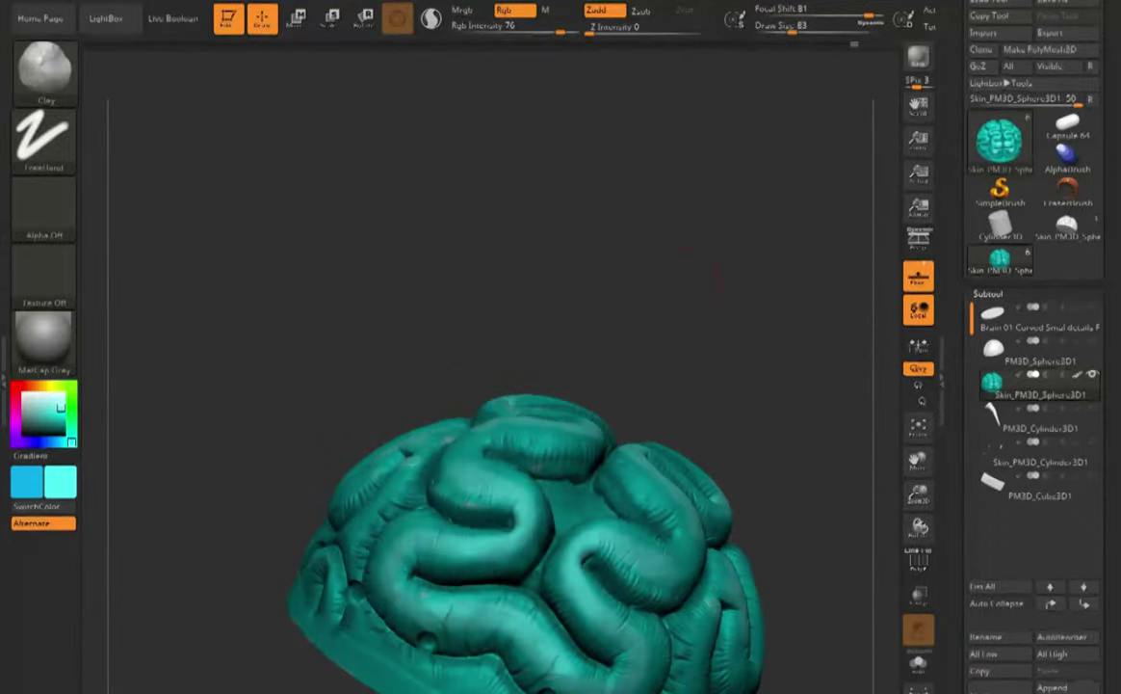
- Shade the front and side folds softly with dark teal at Rgb Intensity 17 and draw size 44
left_click_drag(701, 263, 708, 217)
left_click_drag(448, 368, 506, 366)
left_click_drag(212, 289, 366, 207)
left_click_drag(414, 289, 222, 318, "alt")
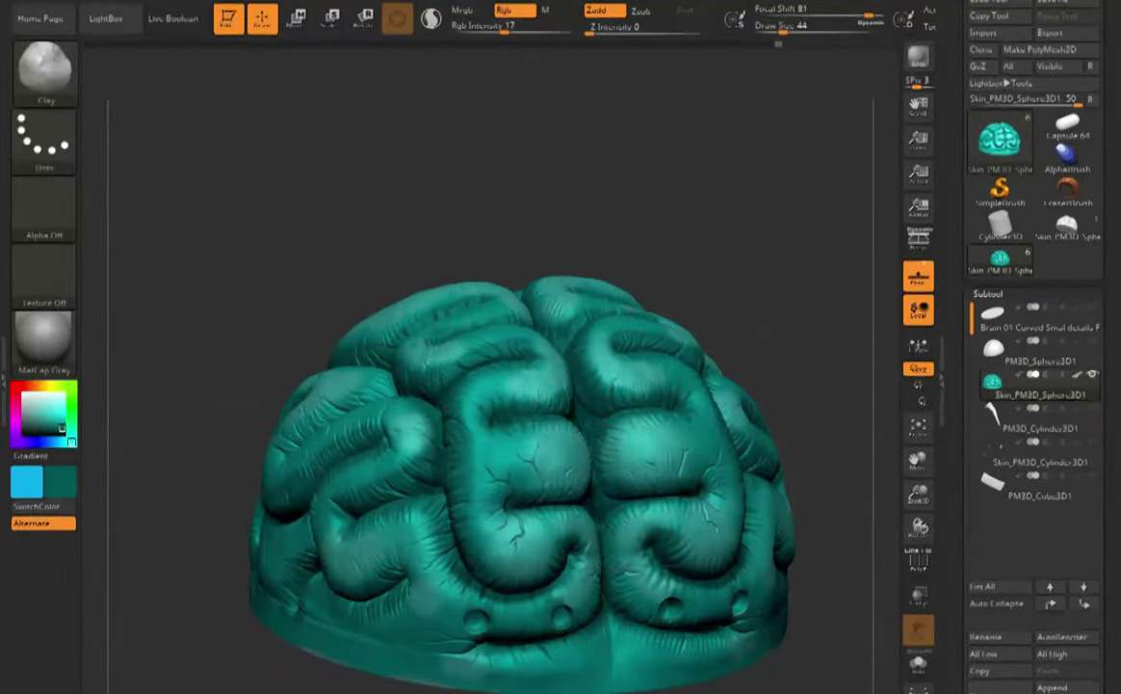
left_click_drag(183, 260, 299, 424)
left_click_drag(656, 443, 660, 424)
left_click_drag(290, 357, 300, 440)
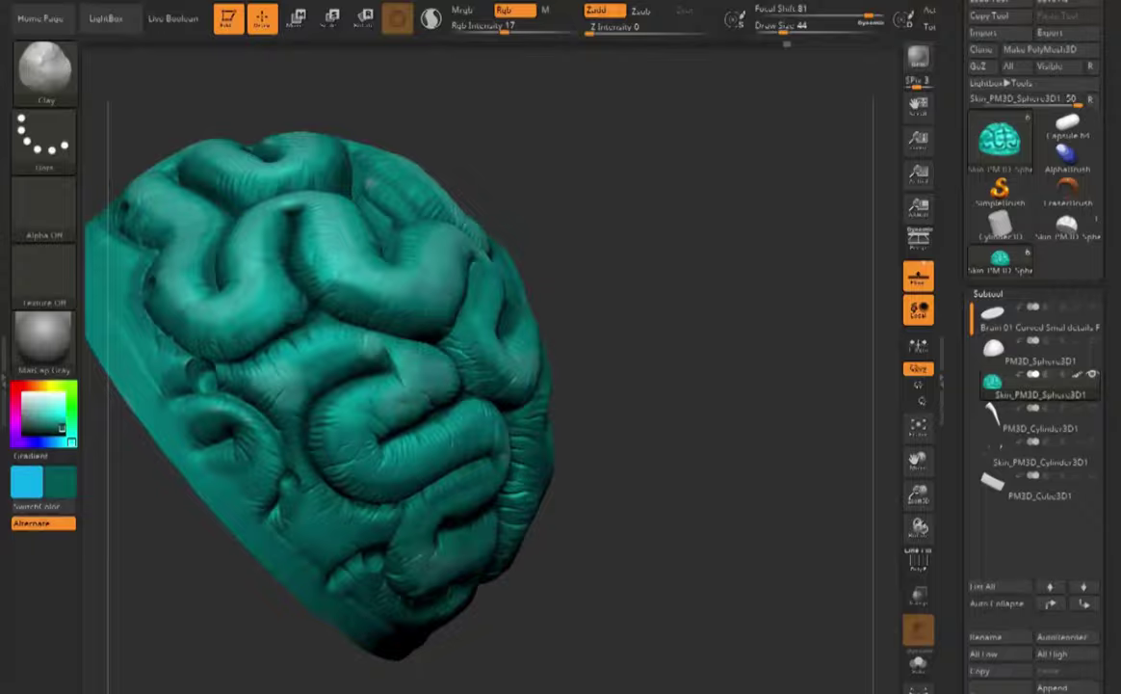
- Darken the creases between the side, back and front folds with dark teal at draw size 44
left_click_drag(665, 434, 655, 338)
left_click_drag(381, 434, 465, 439)
left_click_drag(684, 404, 675, 337)
left_click_drag(303, 503, 410, 566)
mouse_move(703, 366)
left_mouse_down()
mouse_move(640, 414)
mouse_move(569, 424)
left_mouse_up()
left_click_drag(460, 393, 436, 466)
left_click_drag(310, 424, 312, 525)
left_click_drag(320, 544, 374, 582)
left_click_drag(339, 464, 358, 559)
mouse_move(732, 337)
left_mouse_down()
mouse_move(684, 404)
mouse_move(617, 337)
left_mouse_up()
left_click_drag(752, 290, 781, 323)
left_click_drag(516, 482, 499, 503)
mouse_move(751, 231)
left_mouse_down()
mouse_move(761, 298)
mouse_move(751, 313)
left_mouse_up()
right_click_drag(571, 406, 582, 491, "ctrl")
mouse_move(414, 496)
left_mouse_down()
mouse_move(486, 532)
mouse_move(400, 612)
left_mouse_up()
- Set the secondary colour to bright turquoise and darken the cracks on the front central fold with brush sizes up to 65
left_click(61, 413)
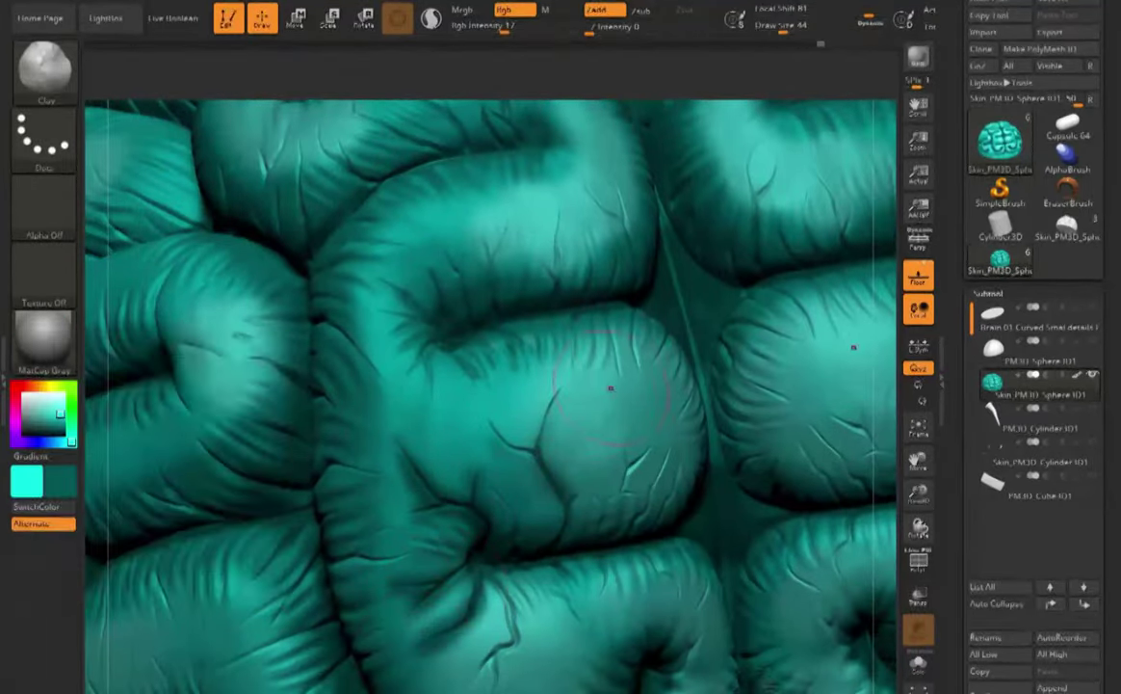
left_click_drag(636, 448, 599, 503)
left_click(768, 29)
left_click_drag(406, 447, 473, 507)
left_click(773, 30)
left_click(527, 29)
mouse_move(453, 402)
left_mouse_down()
mouse_move(458, 414)
mouse_move(429, 409)
left_mouse_up()
mouse_move(429, 410)
left_mouse_down()
mouse_move(370, 429)
mouse_move(383, 458)
mouse_move(360, 457)
left_mouse_up()
left_click(766, 30)
left_click(504, 30)
left_click_drag(391, 362, 440, 359)
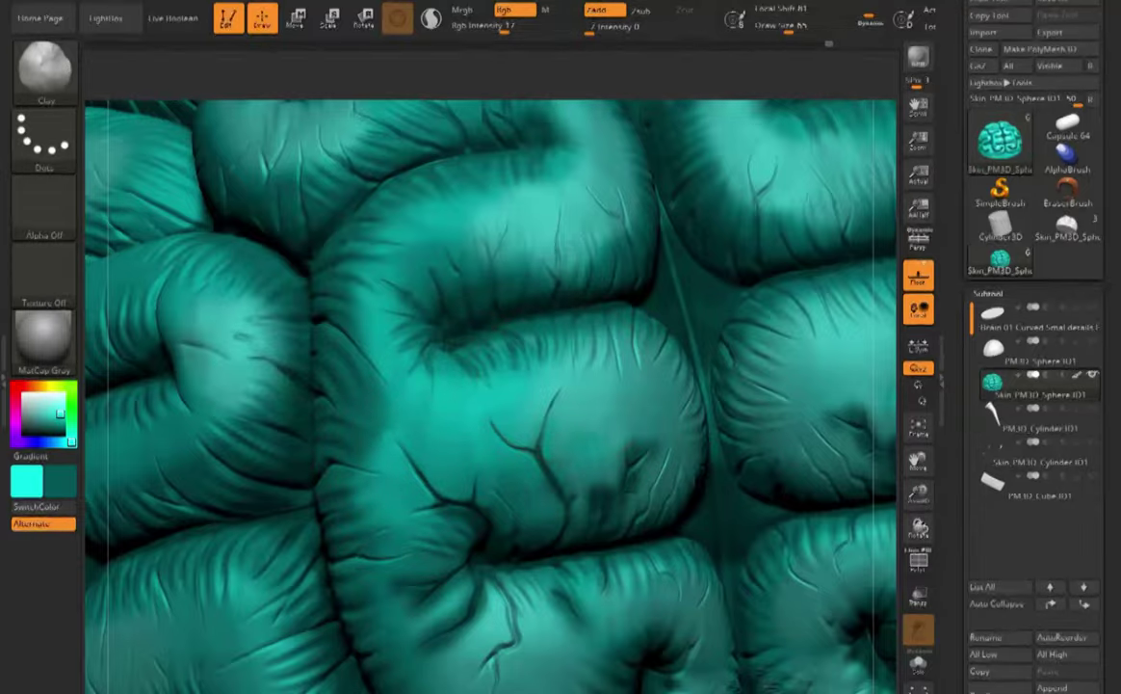
left_click_drag(579, 429, 556, 457)
- Paint fine branching cracks on the front central folds with dark teal in Mrgb mode, raising the draw size from 4 to 11
right_click_drag(556, 457, 551, 318, "ctrl")
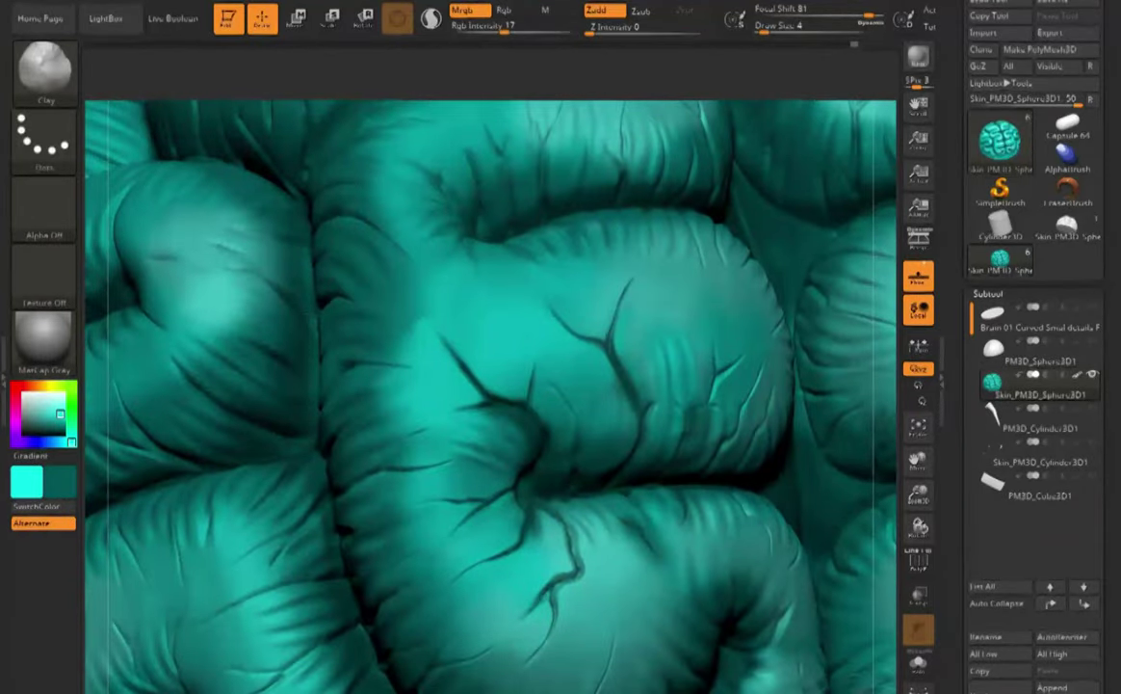
left_click(772, 32)
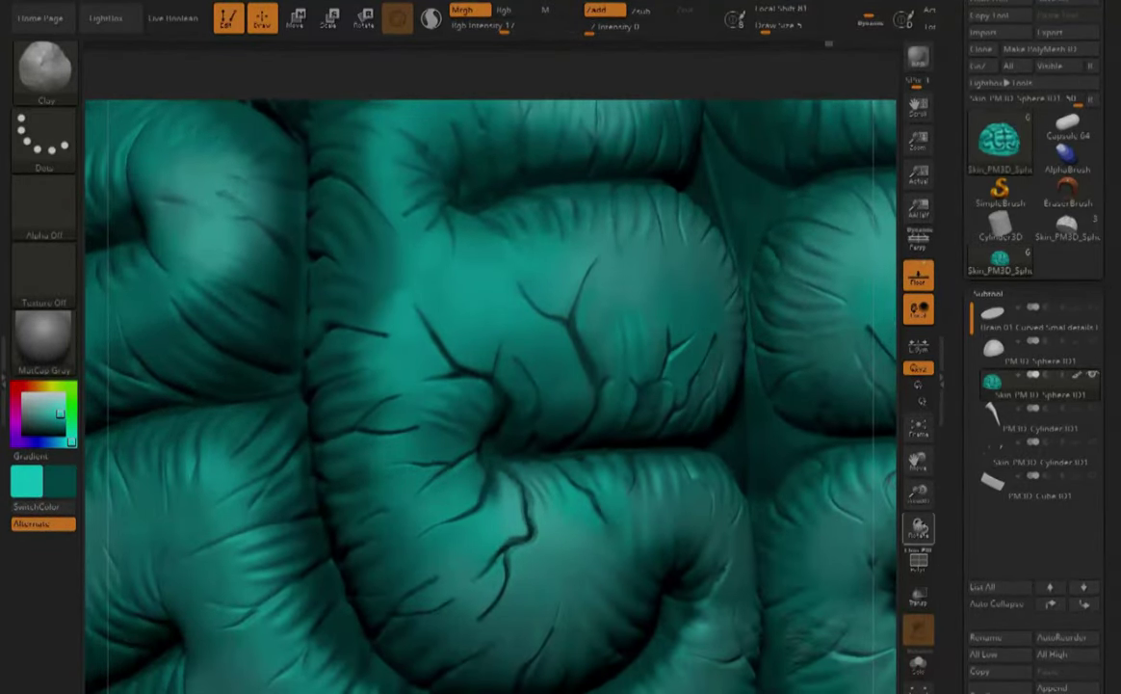
right_click_drag(641, 323, 578, 327)
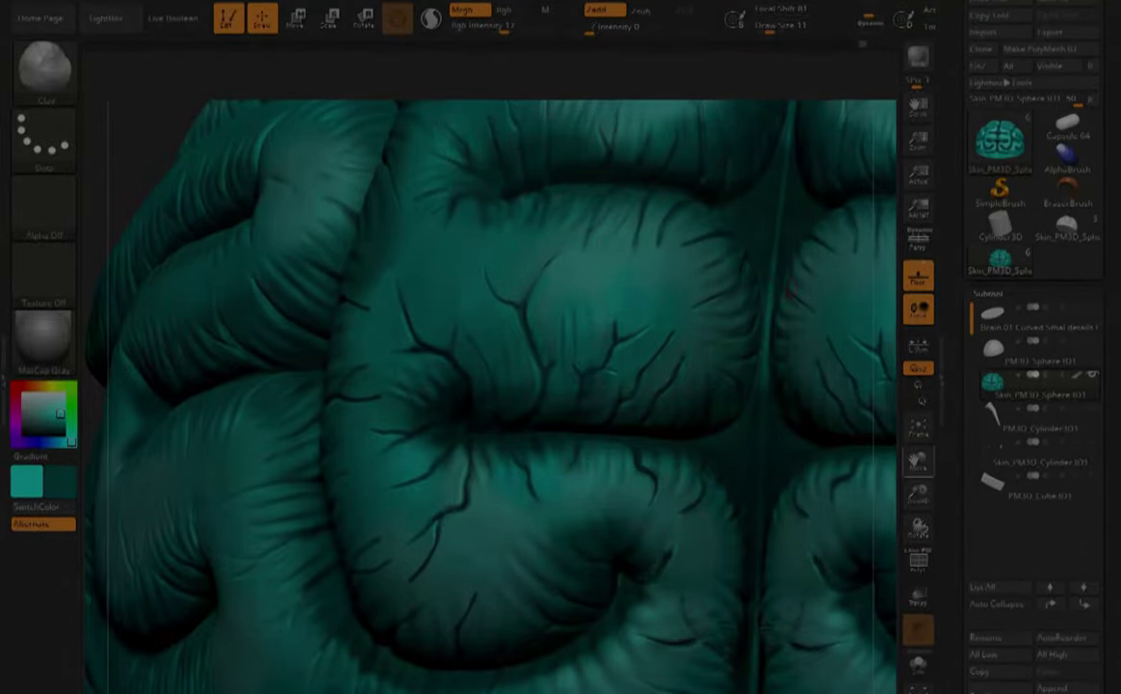
- Continue the fine dark teal cracks over the upper front and side folds
left_click_drag(790, 289, 692, 486, "alt")
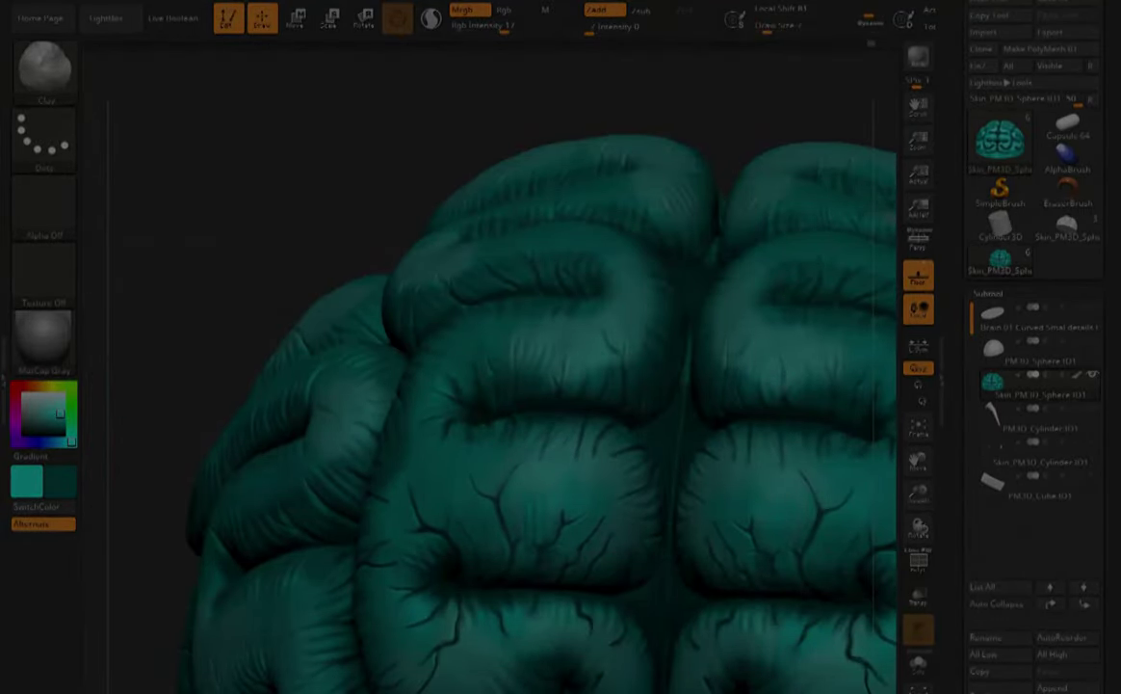
mouse_move(761, 511)
right_mouse_down()
mouse_move(642, 514)
mouse_move(770, 501)
right_mouse_up()
left_click_drag(918, 462, 901, 644)
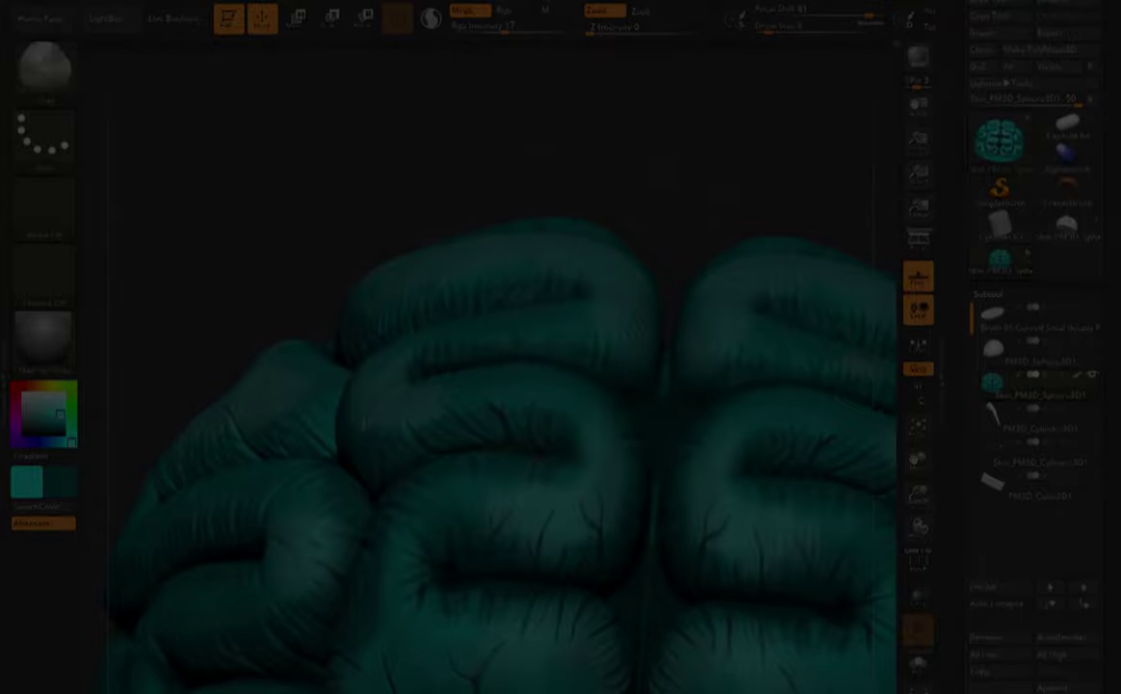
right_click_drag(761, 289, 588, 299)
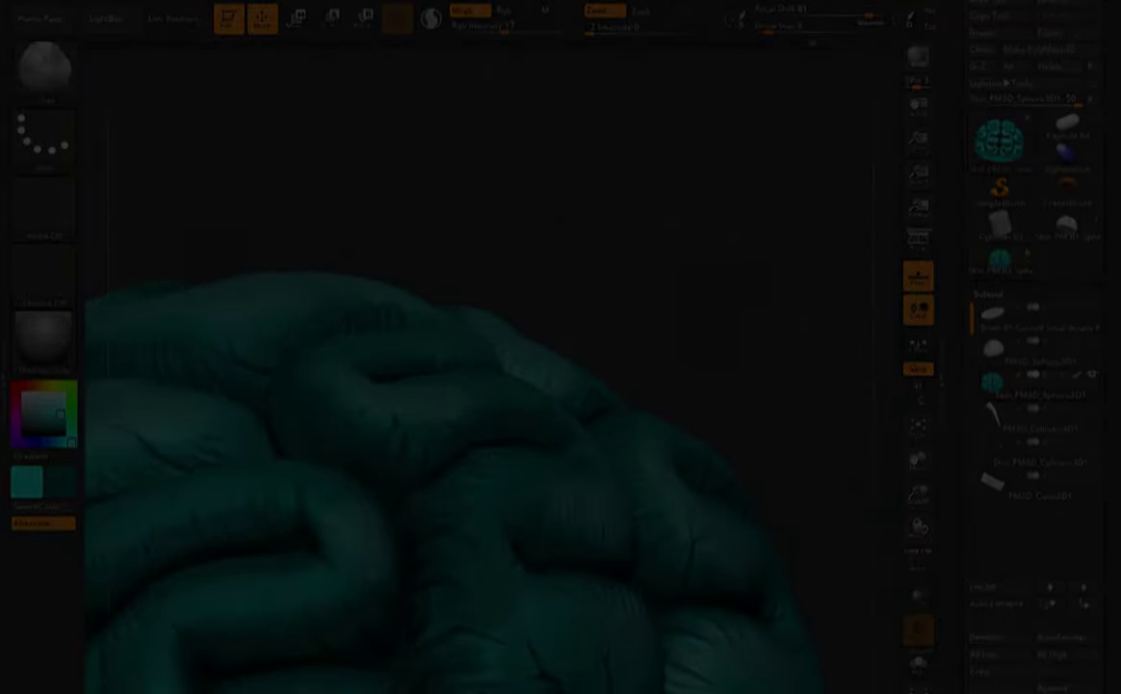
right_click_drag(686, 364, 718, 371)
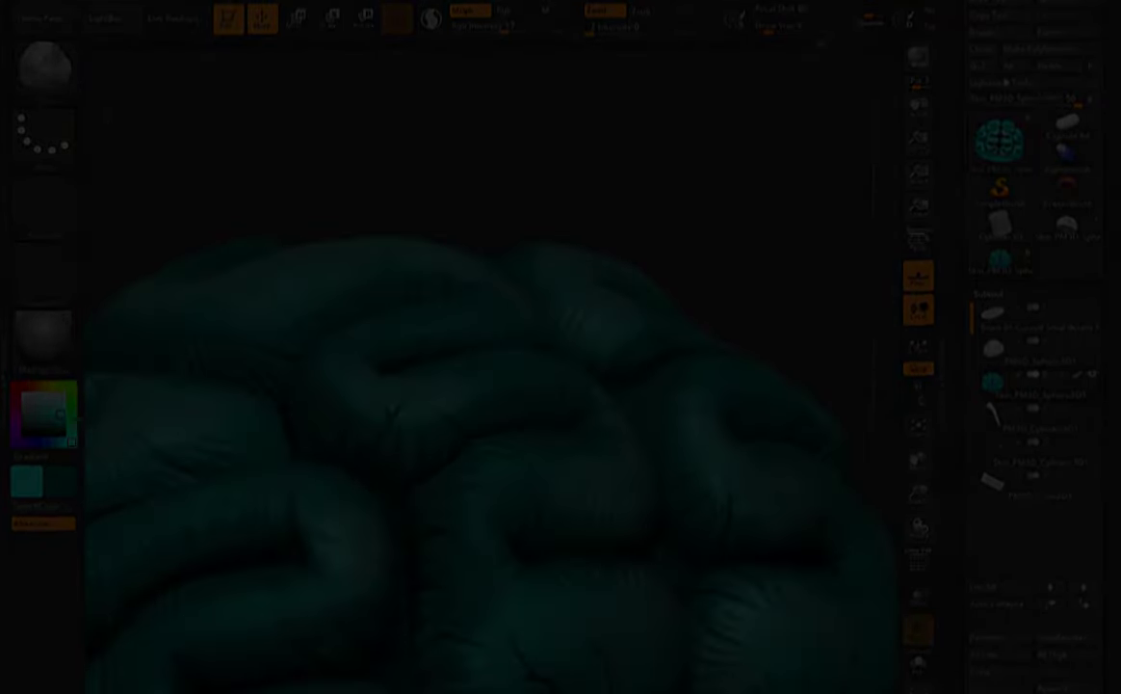